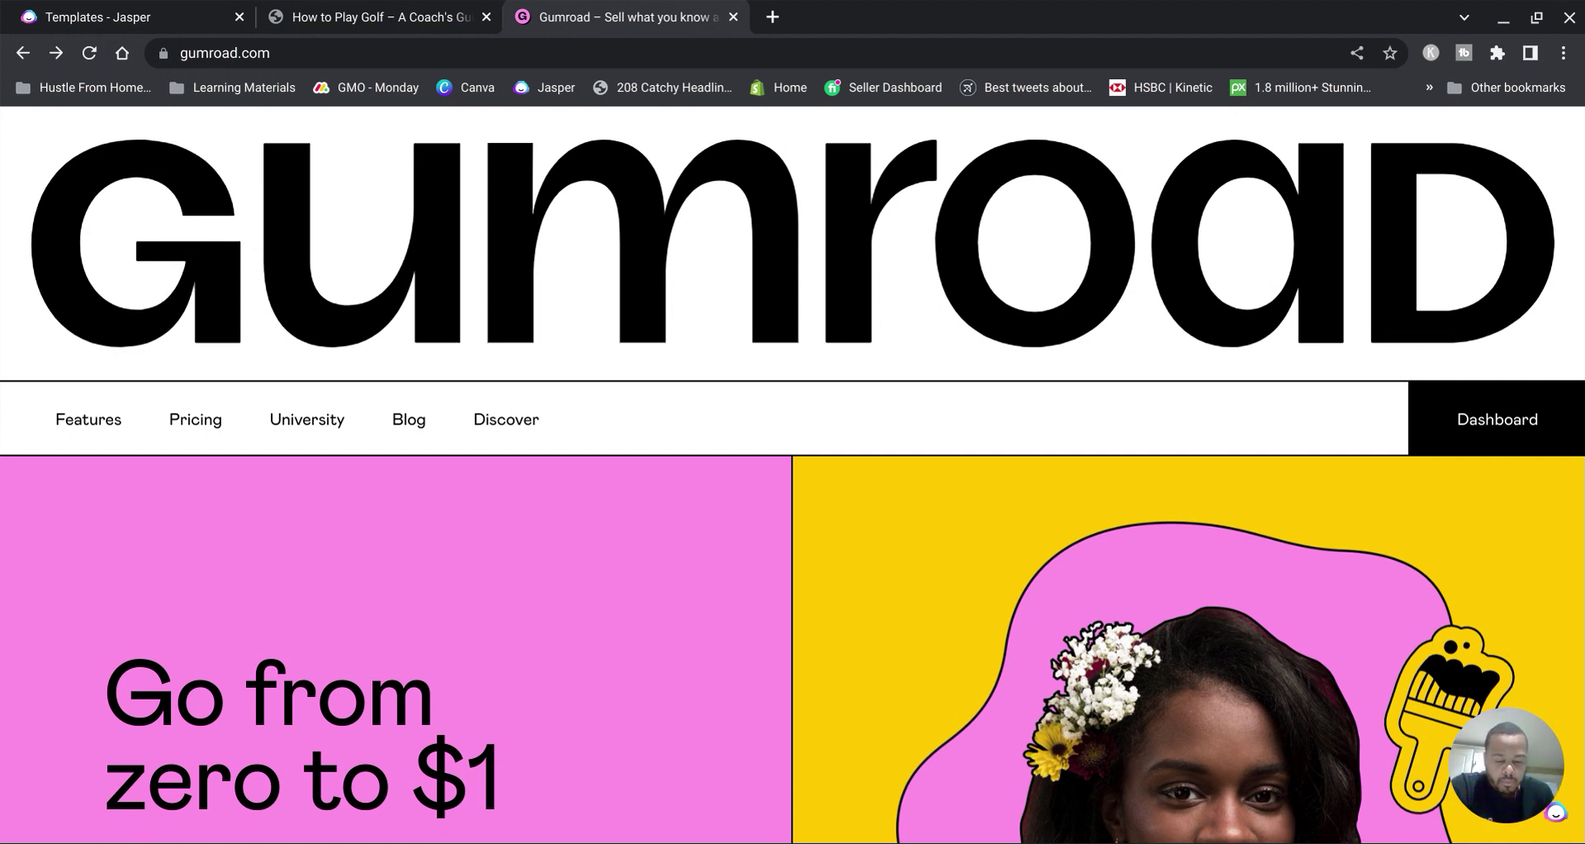
Step: Go to the Gumroad dashboard's Products list and start a new product
click(364, 9)
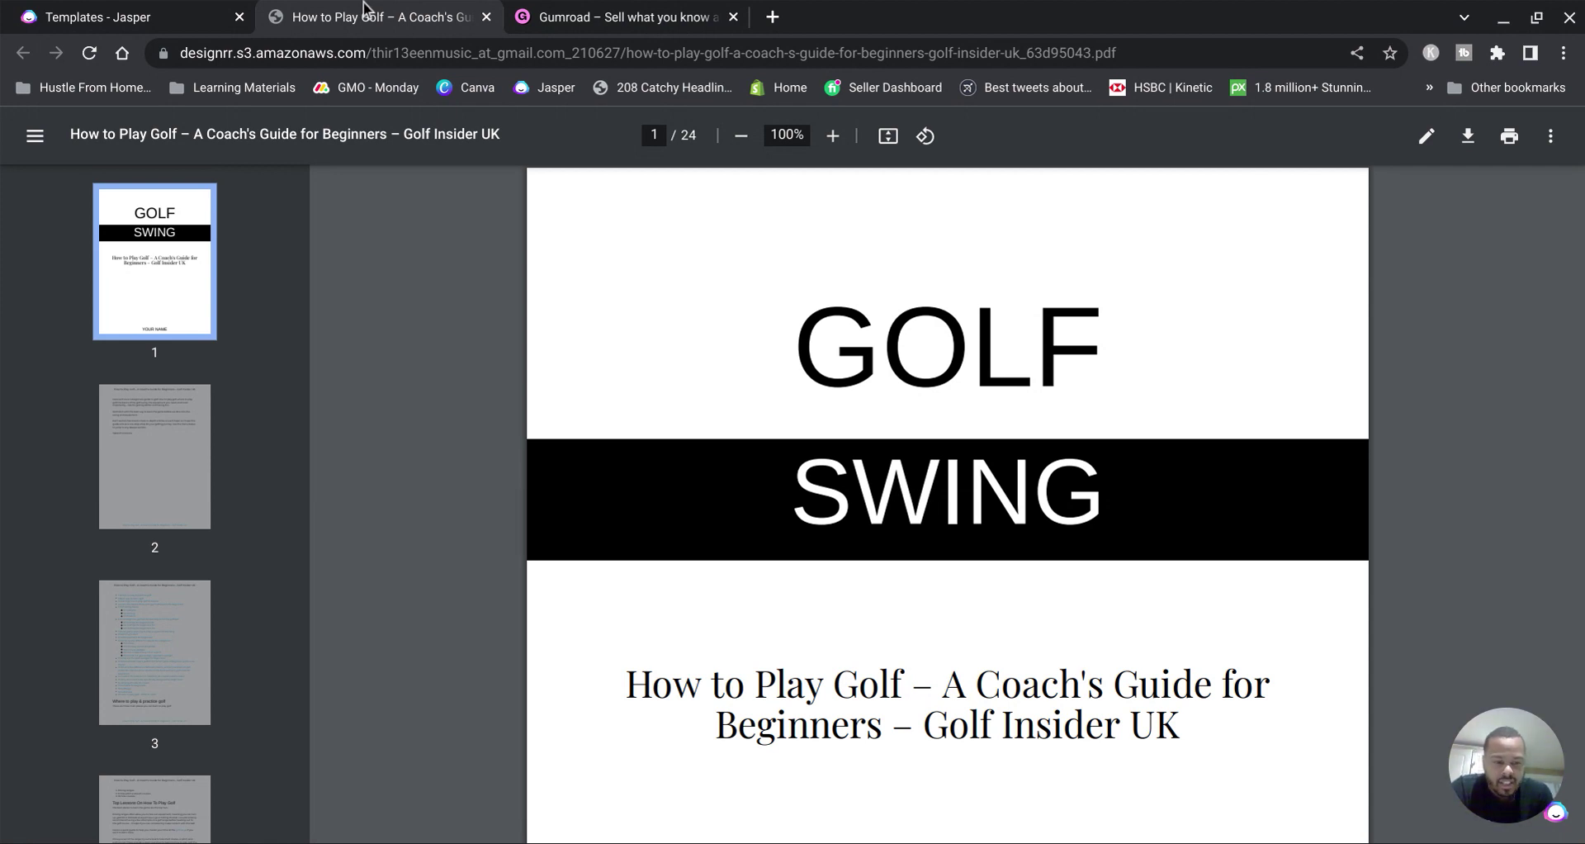
click(620, 15)
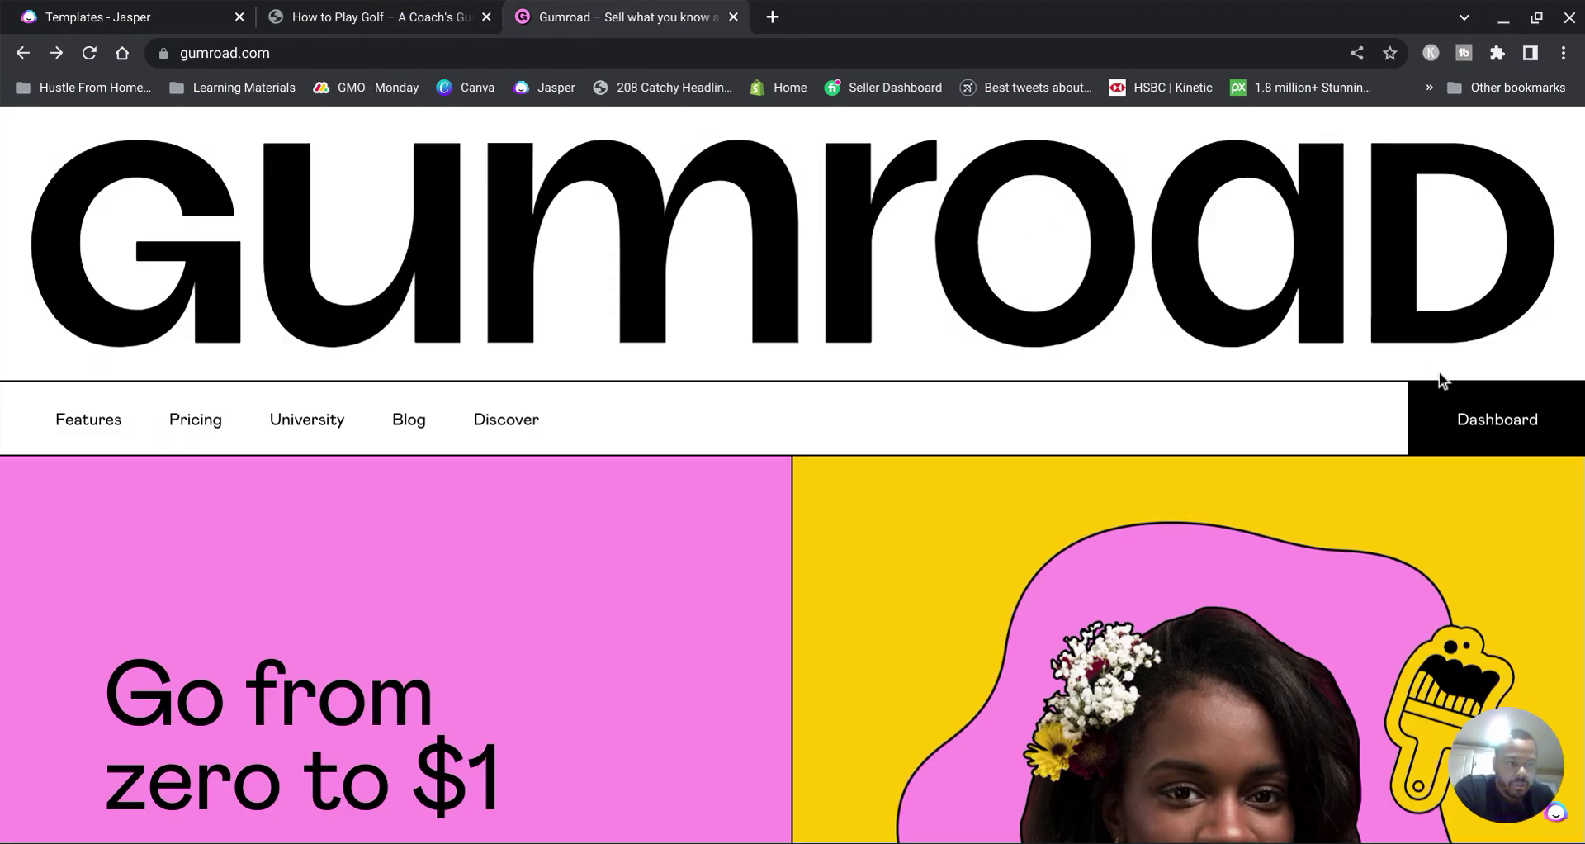
click(1463, 408)
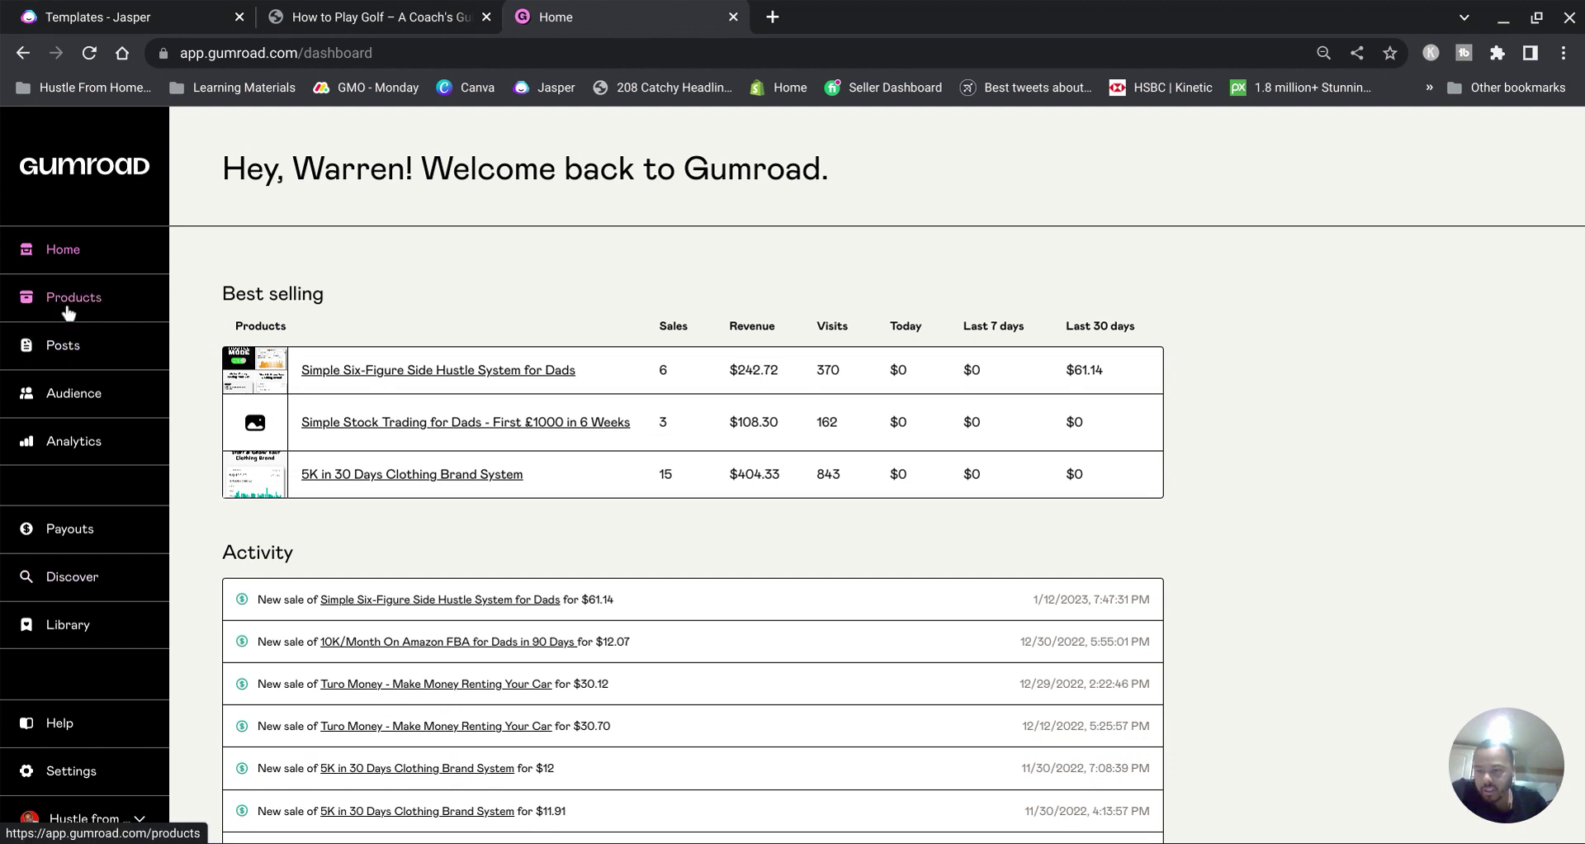
click(68, 312)
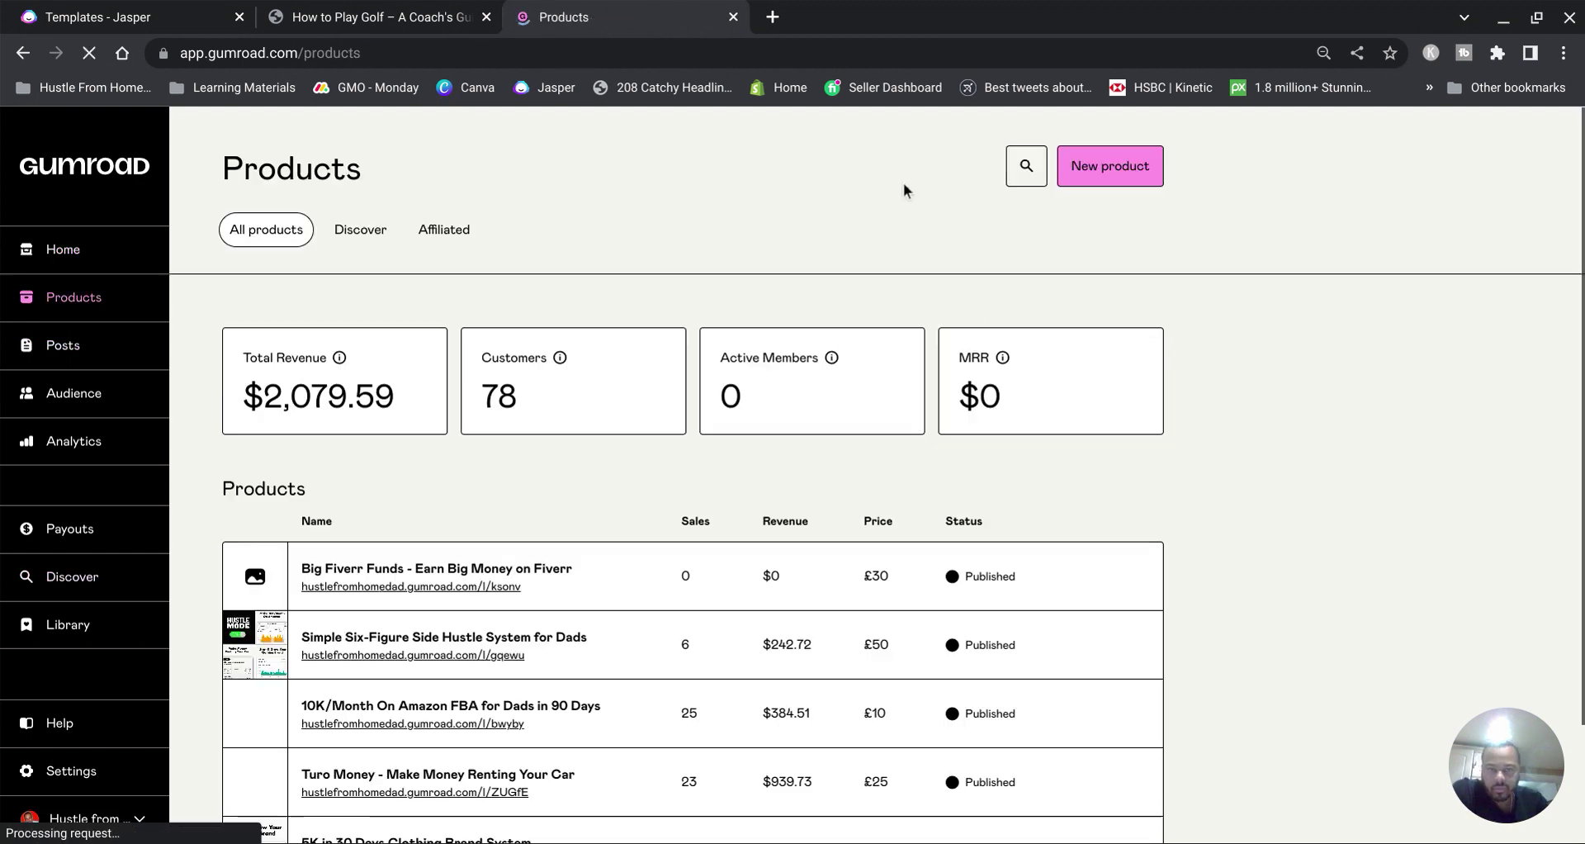
click(1114, 162)
Step: Copy the e-book's full title from the PDF cover into the product Name field
click(577, 339)
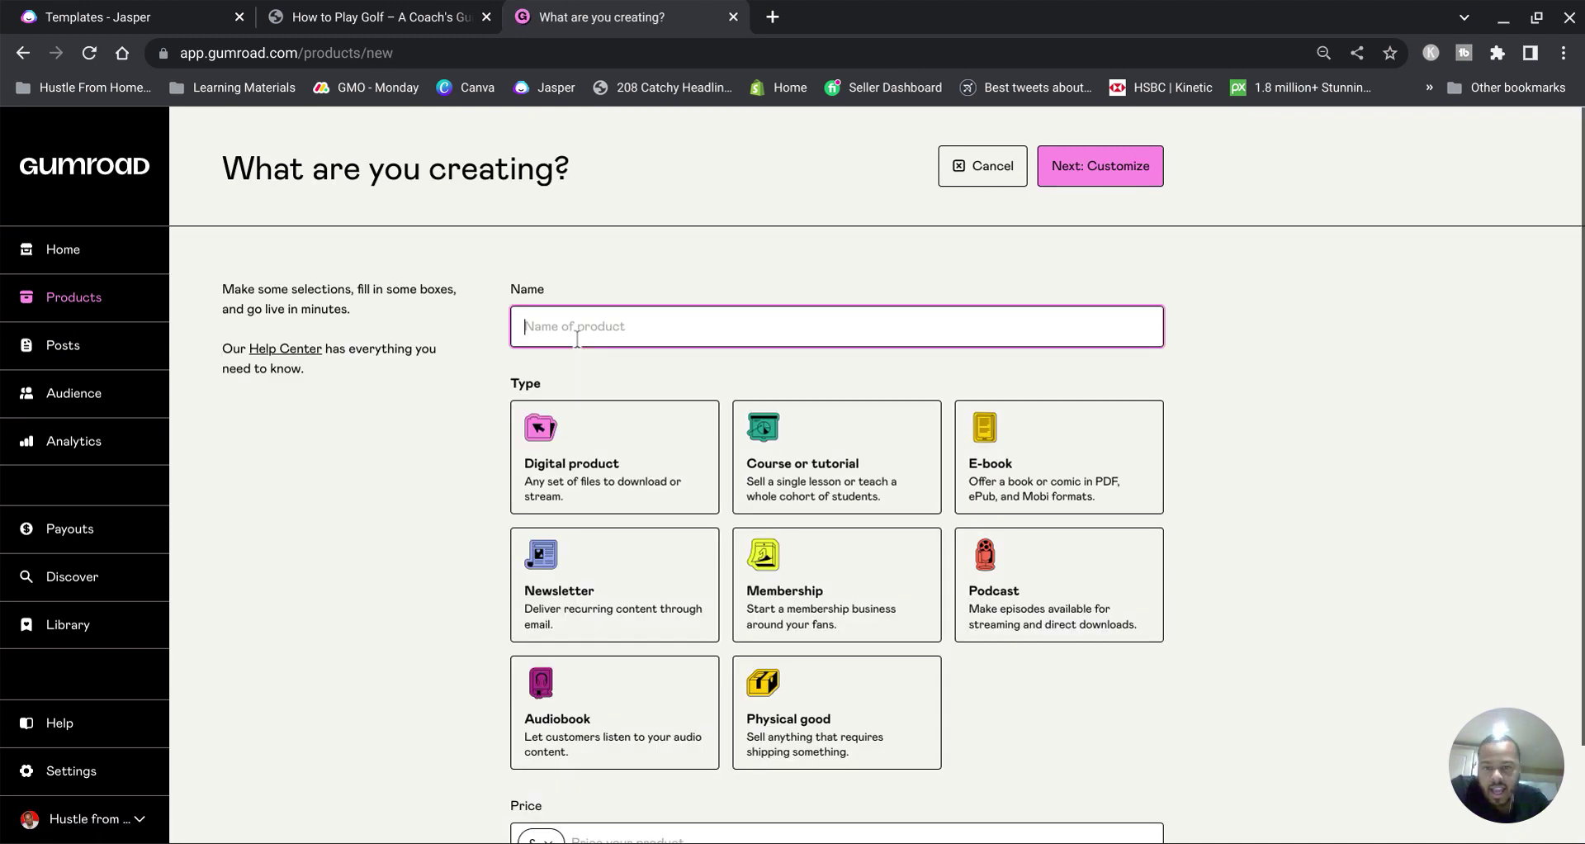
click(380, 16)
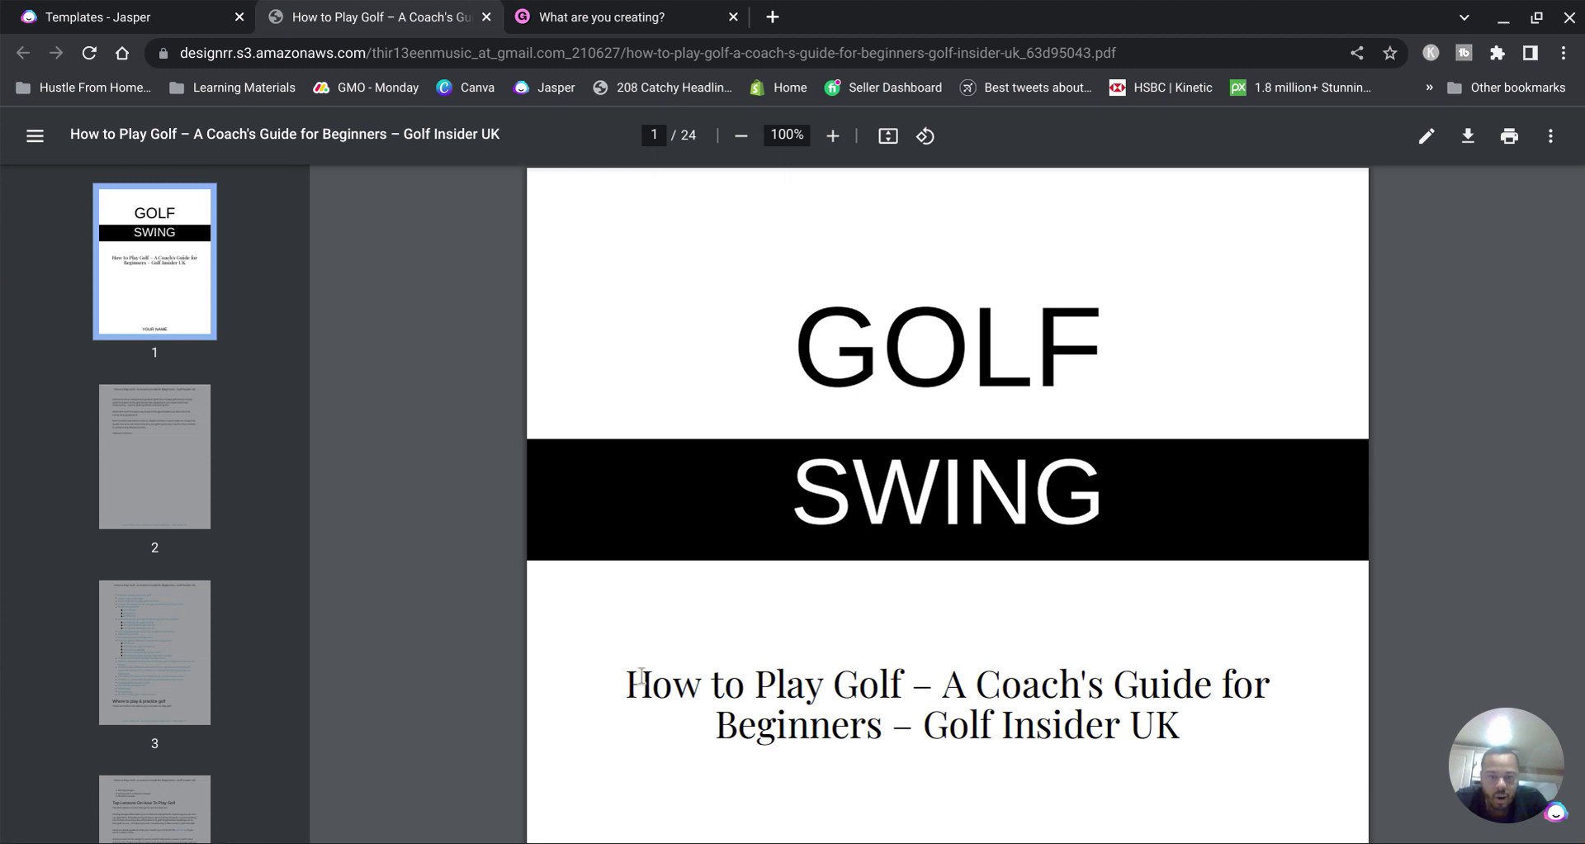
drag(642, 683, 1220, 742)
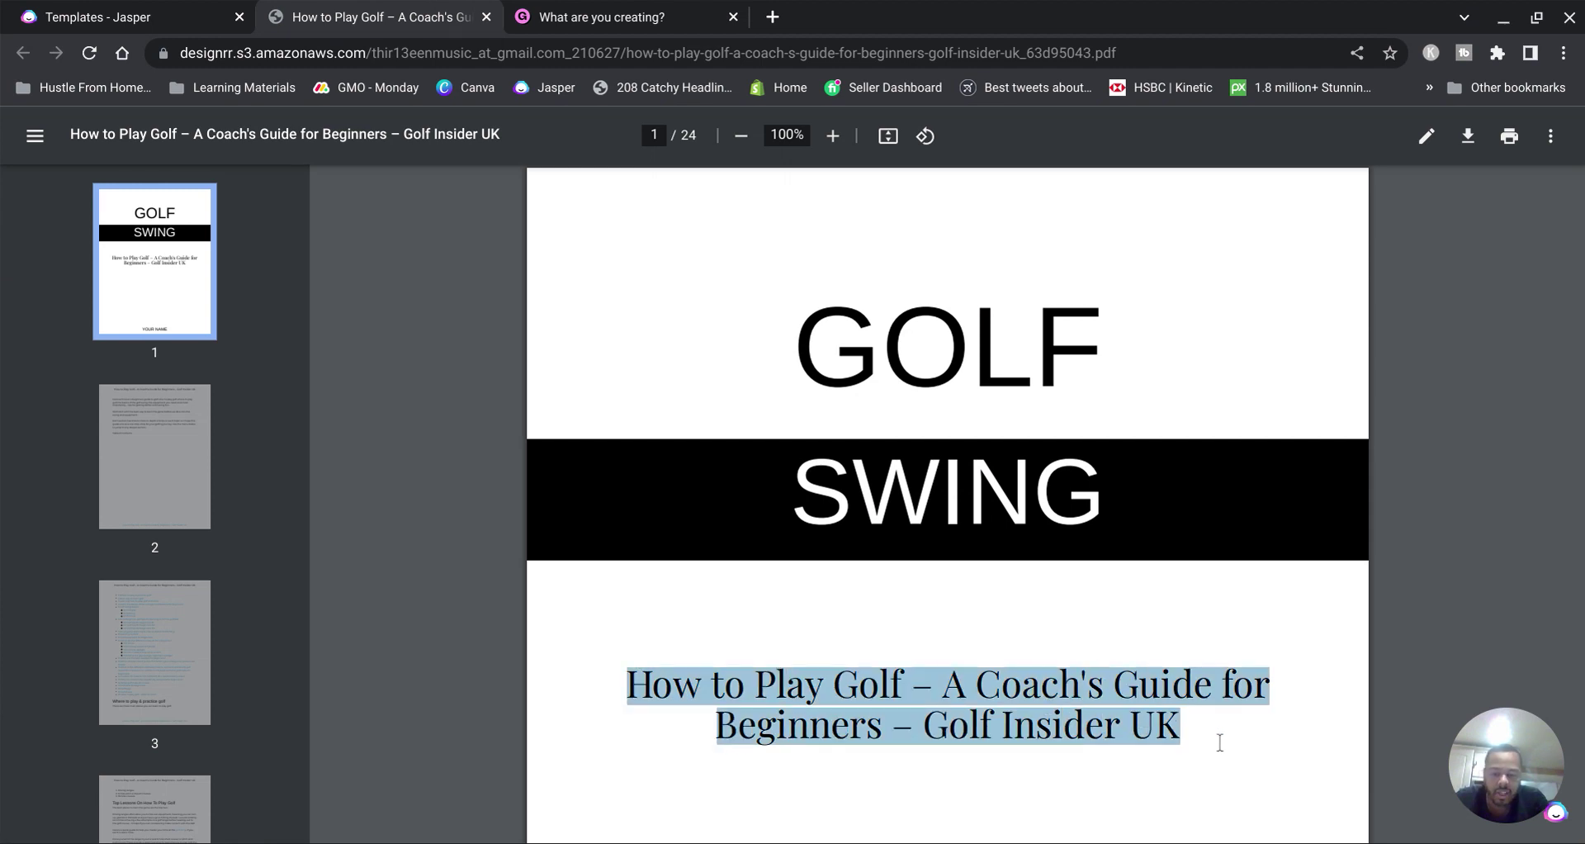
click(657, 17)
click(584, 327)
key(ctrl+v)
key(ctrl+v)
key(ctrl+z)
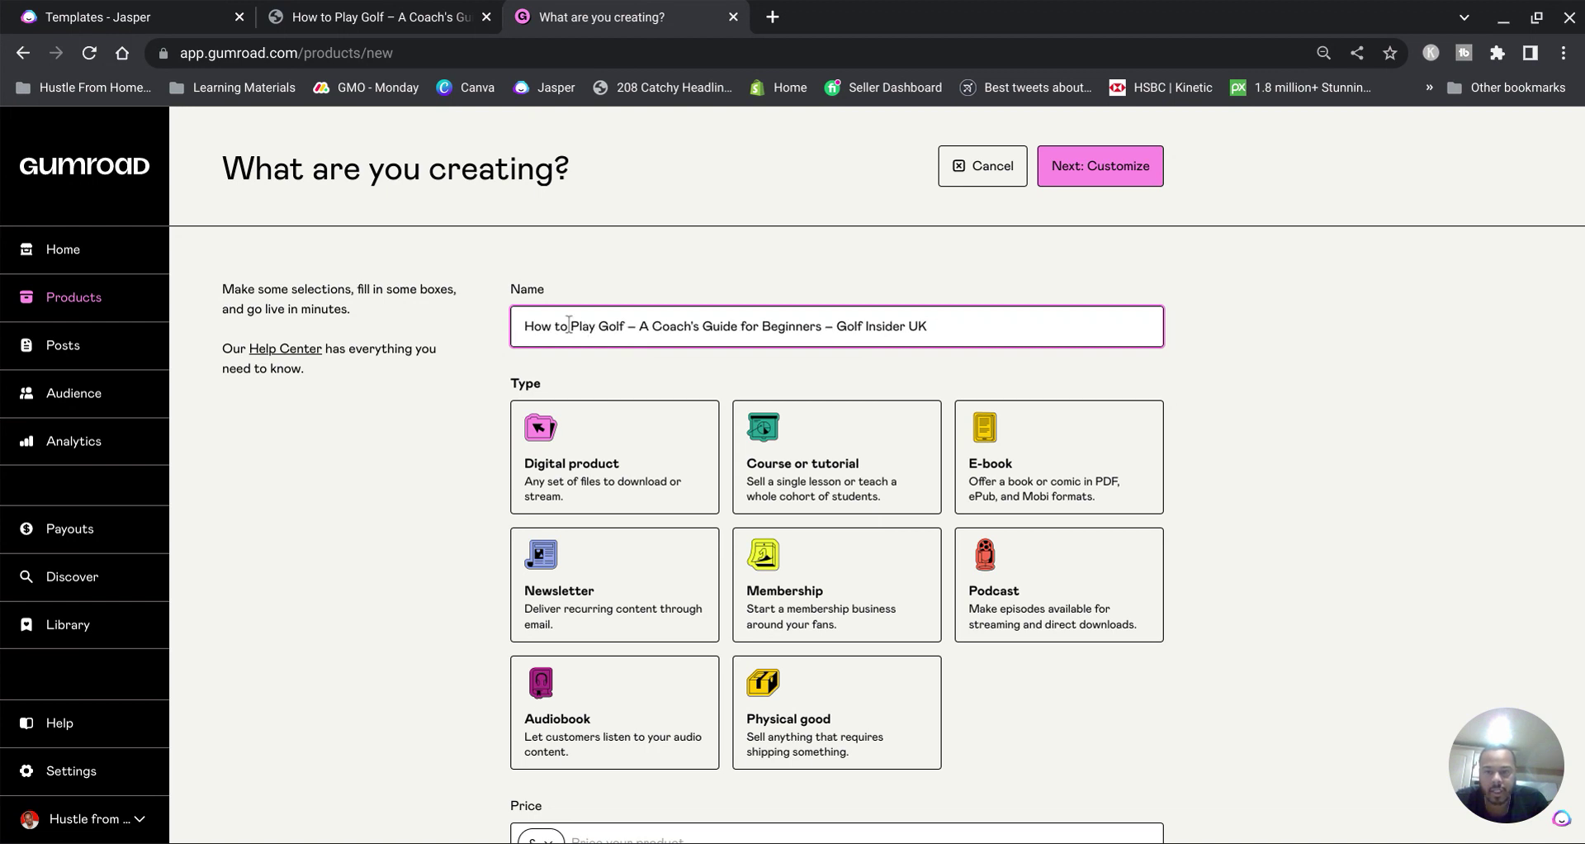
Step: Edit the name to read 'Golf Swing - A Golf Coach's Guide for Beginners eBook'
click(526, 324)
text(Gol)
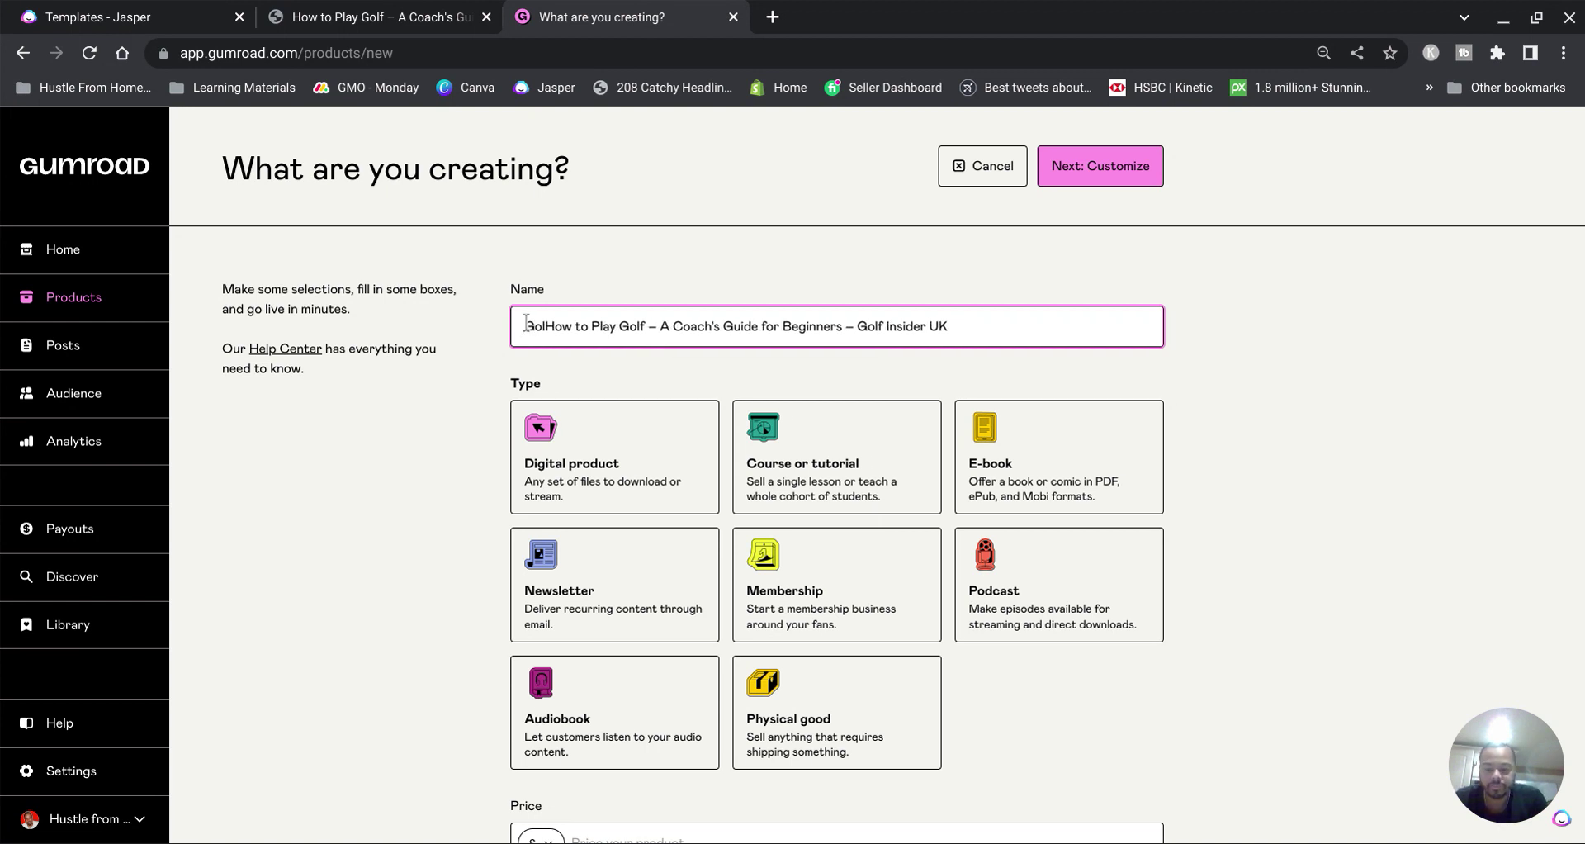
text(f Swing -)
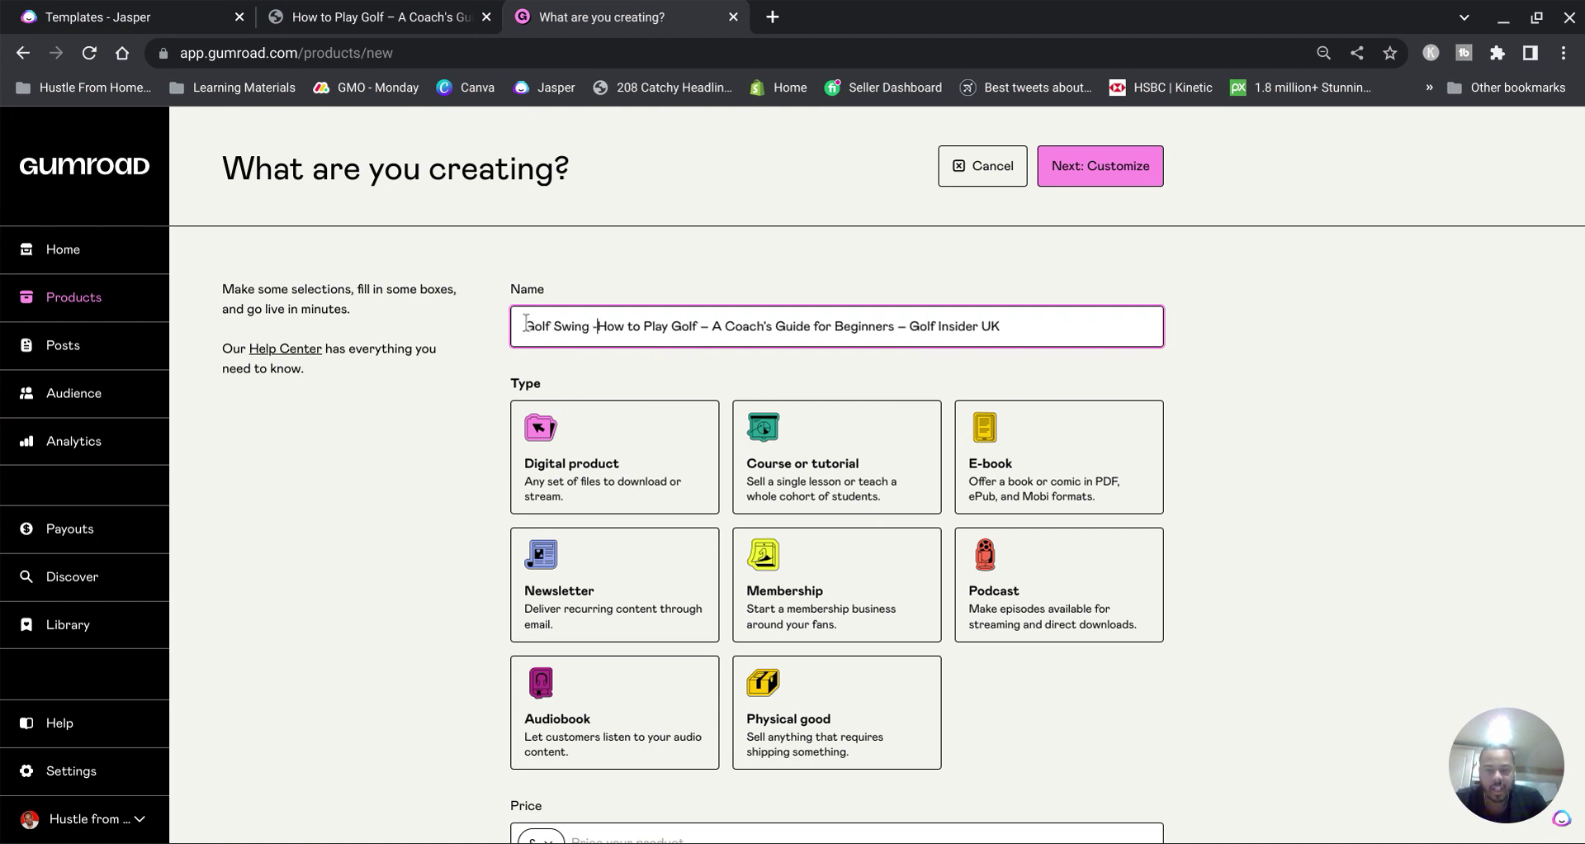
key(BackSpace)
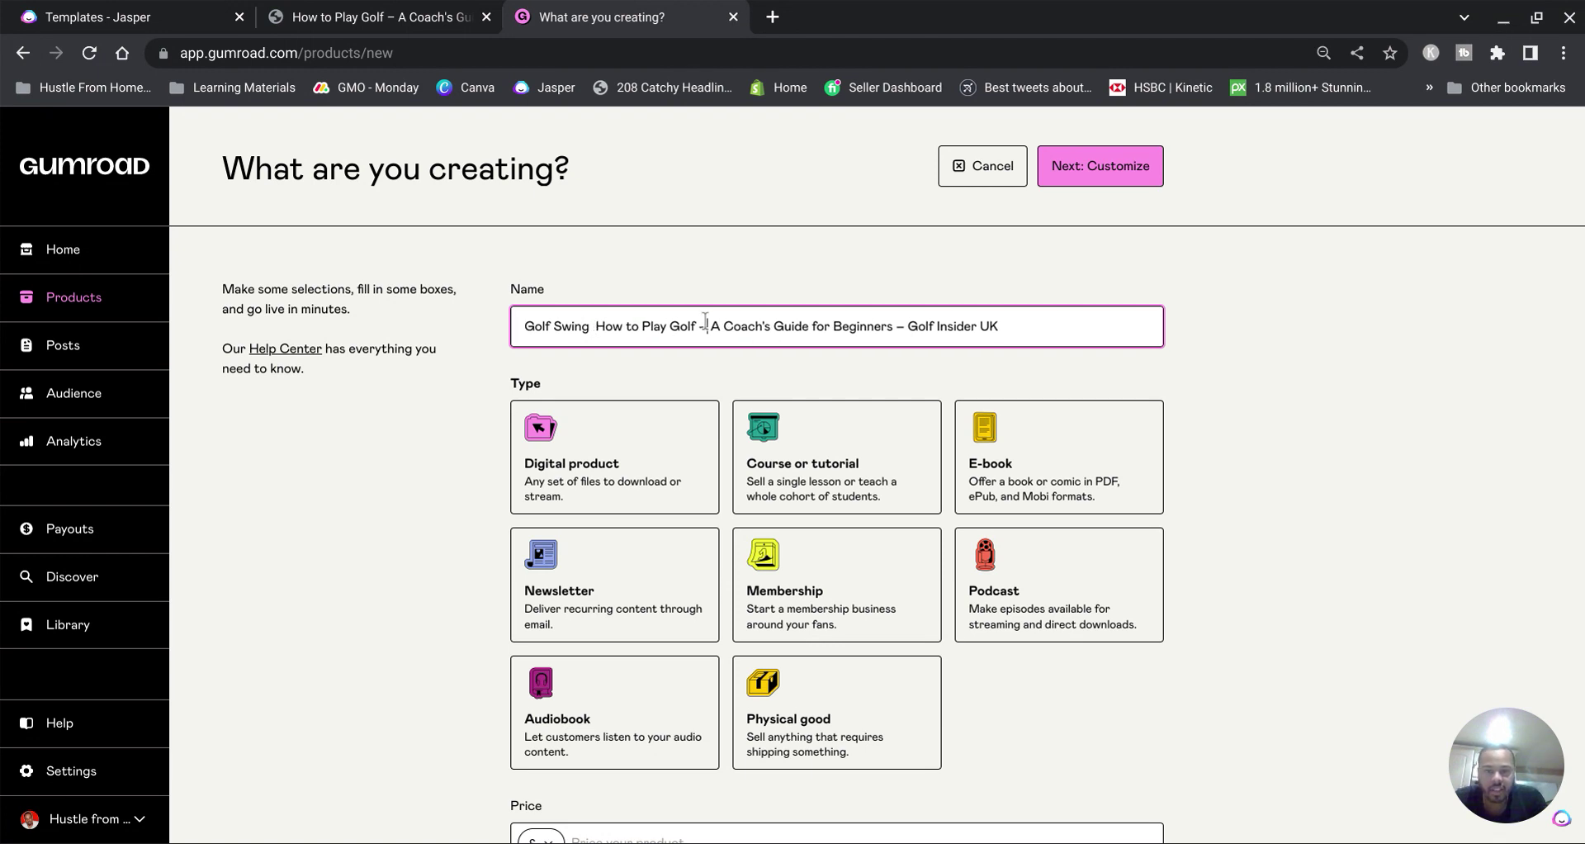
key(BackSpace)
key(BackSpace)
key(BackSpace)
key(BackSpace)
key(BackSpace)
key(BackSpace)
key(BackSpace)
key(BackSpace)
key(BackSpace)
key(BackSpace)
key(BackSpace)
key(BackSpace)
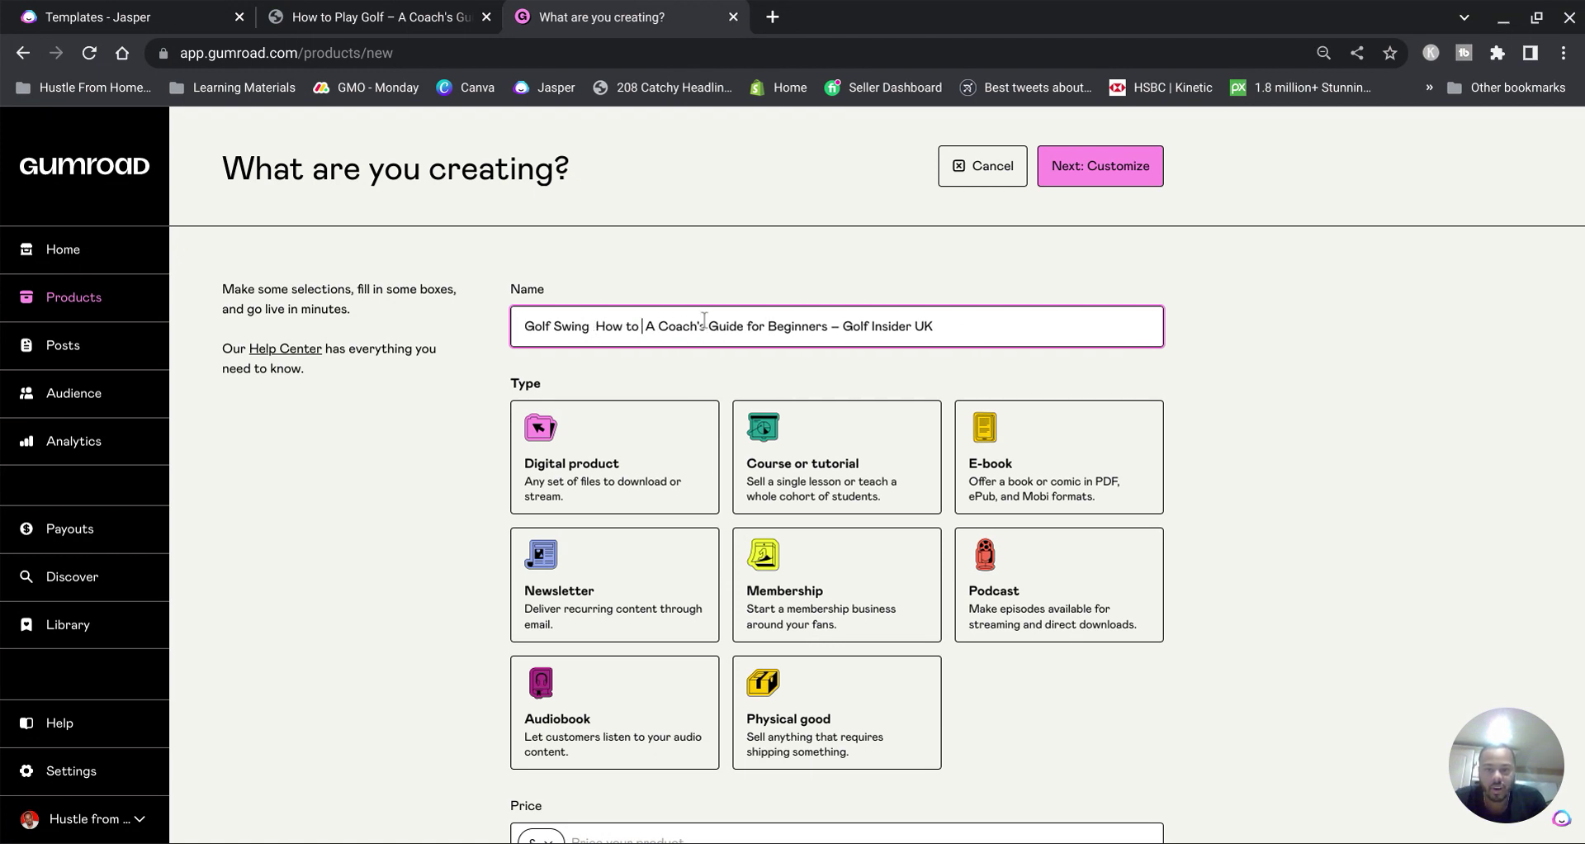
key(BackSpace)
key(BackSpace)
key(BackSpace)
key(BackSpace)
key(BackSpace)
key(BackSpace)
text(-)
key(Delete)
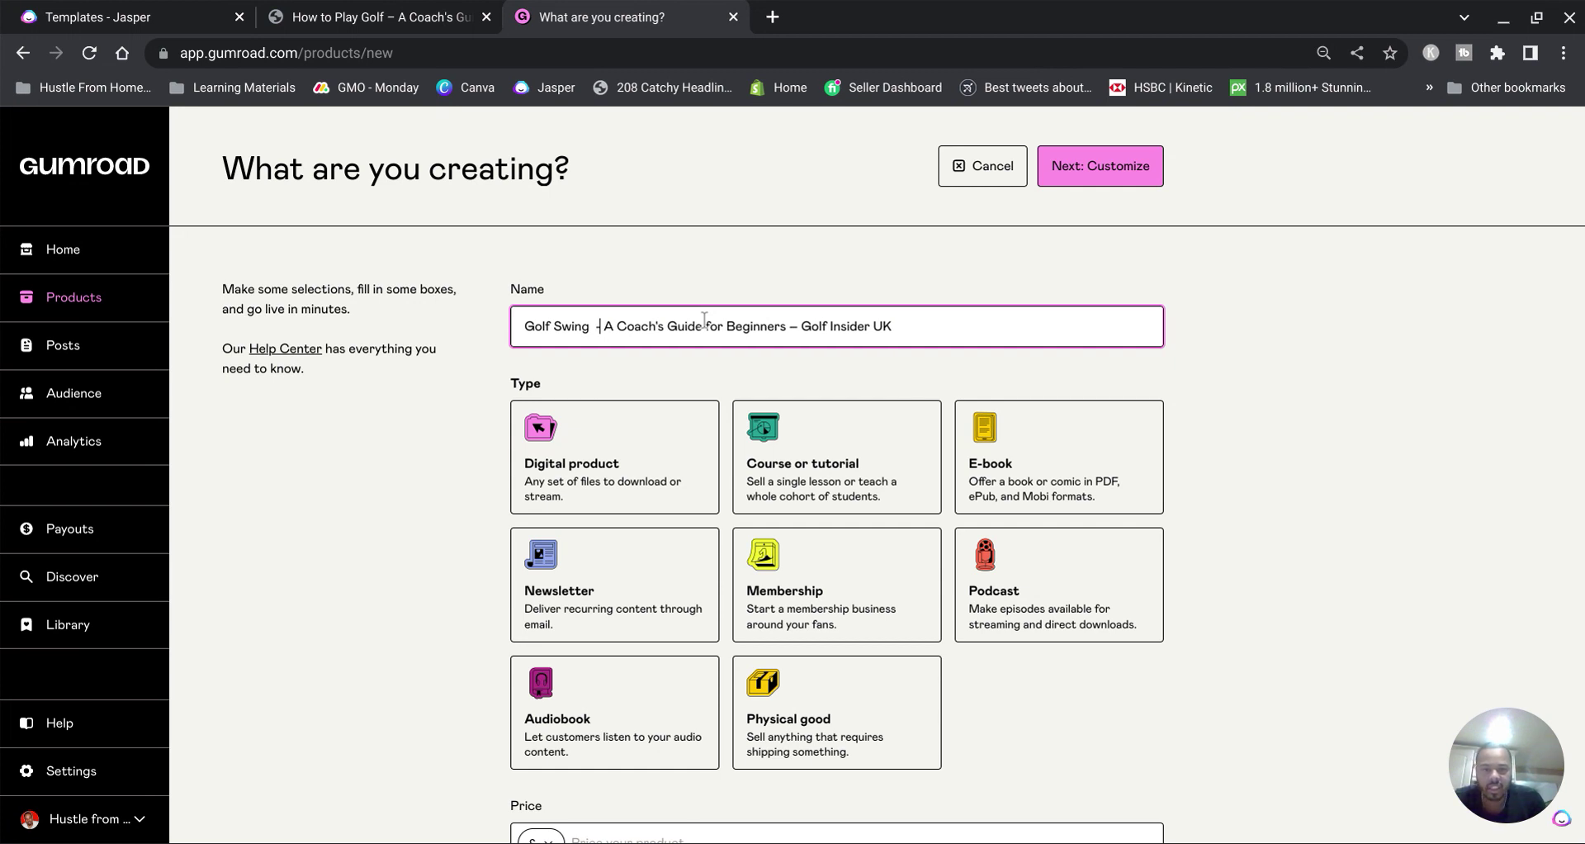
click(1110, 330)
key(BackSpace)
key(BackSpace)
key(BackSpace)
key(BackSpace)
key(BackSpace)
key(BackSpace)
key(BackSpace)
key(BackSpace)
key(BackSpace)
key(BackSpace)
key(BackSpace)
key(BackSpace)
key(BackSpace)
key(BackSpace)
key(BackSpace)
key(BackSpace)
key(BackSpace)
key(BackSpace)
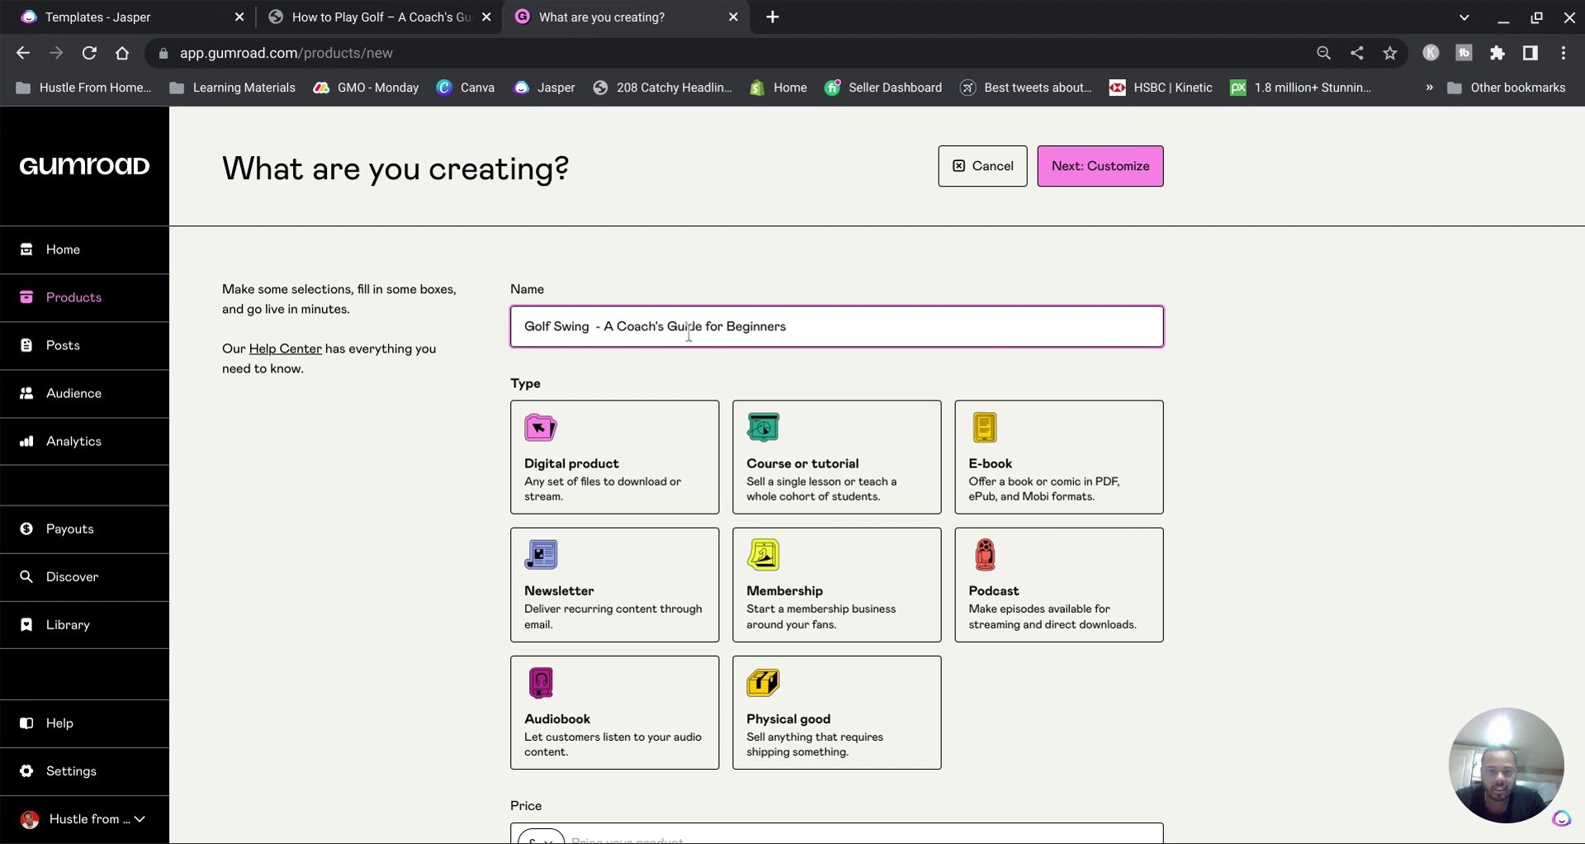
click(620, 329)
text(Golf)
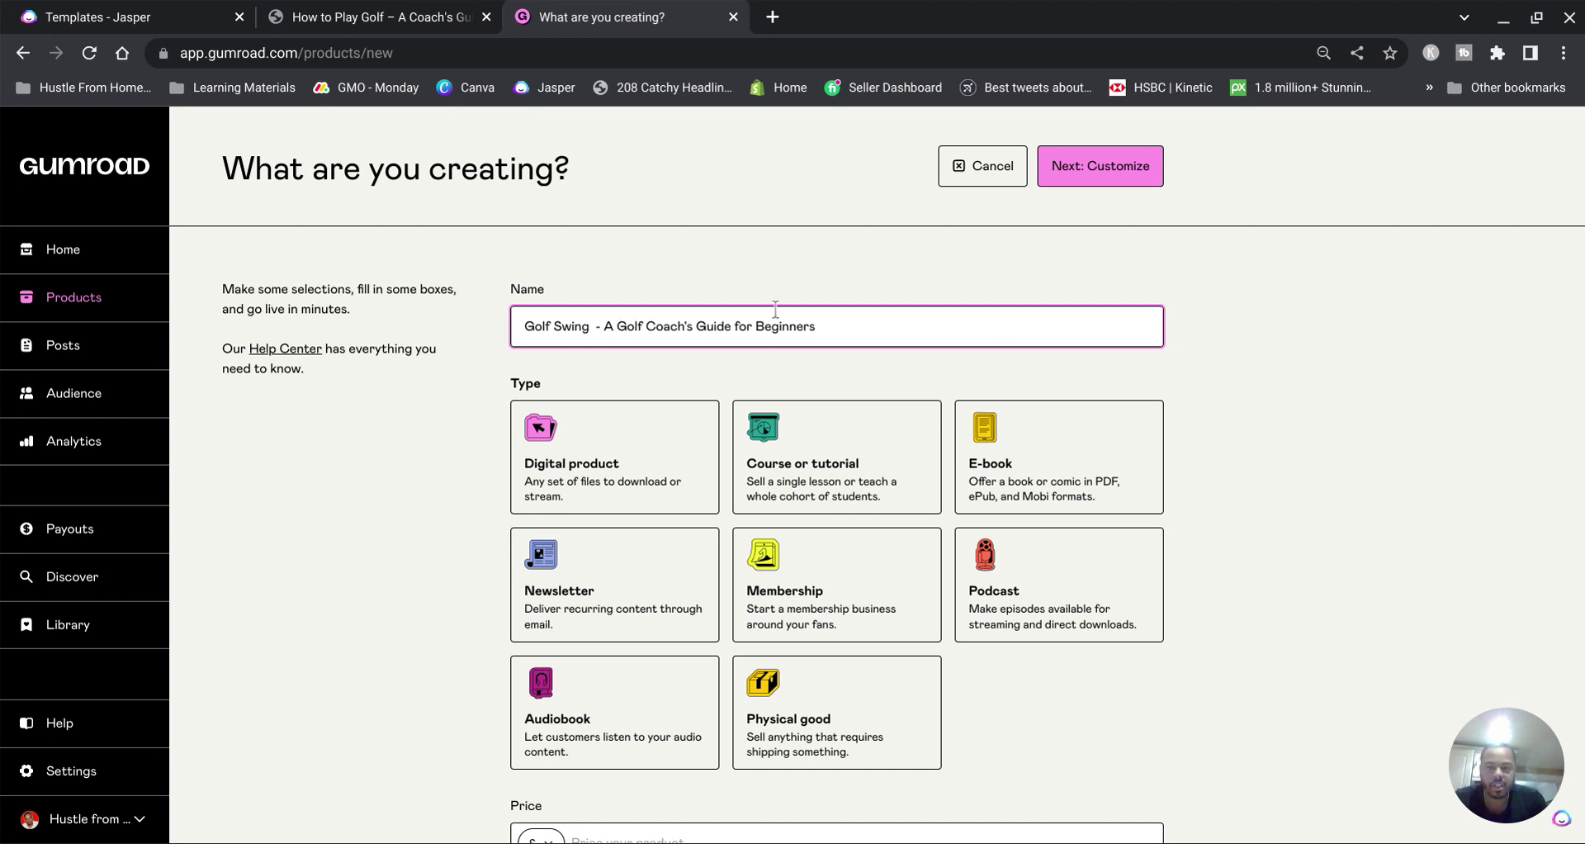
click(837, 326)
text(eBook)
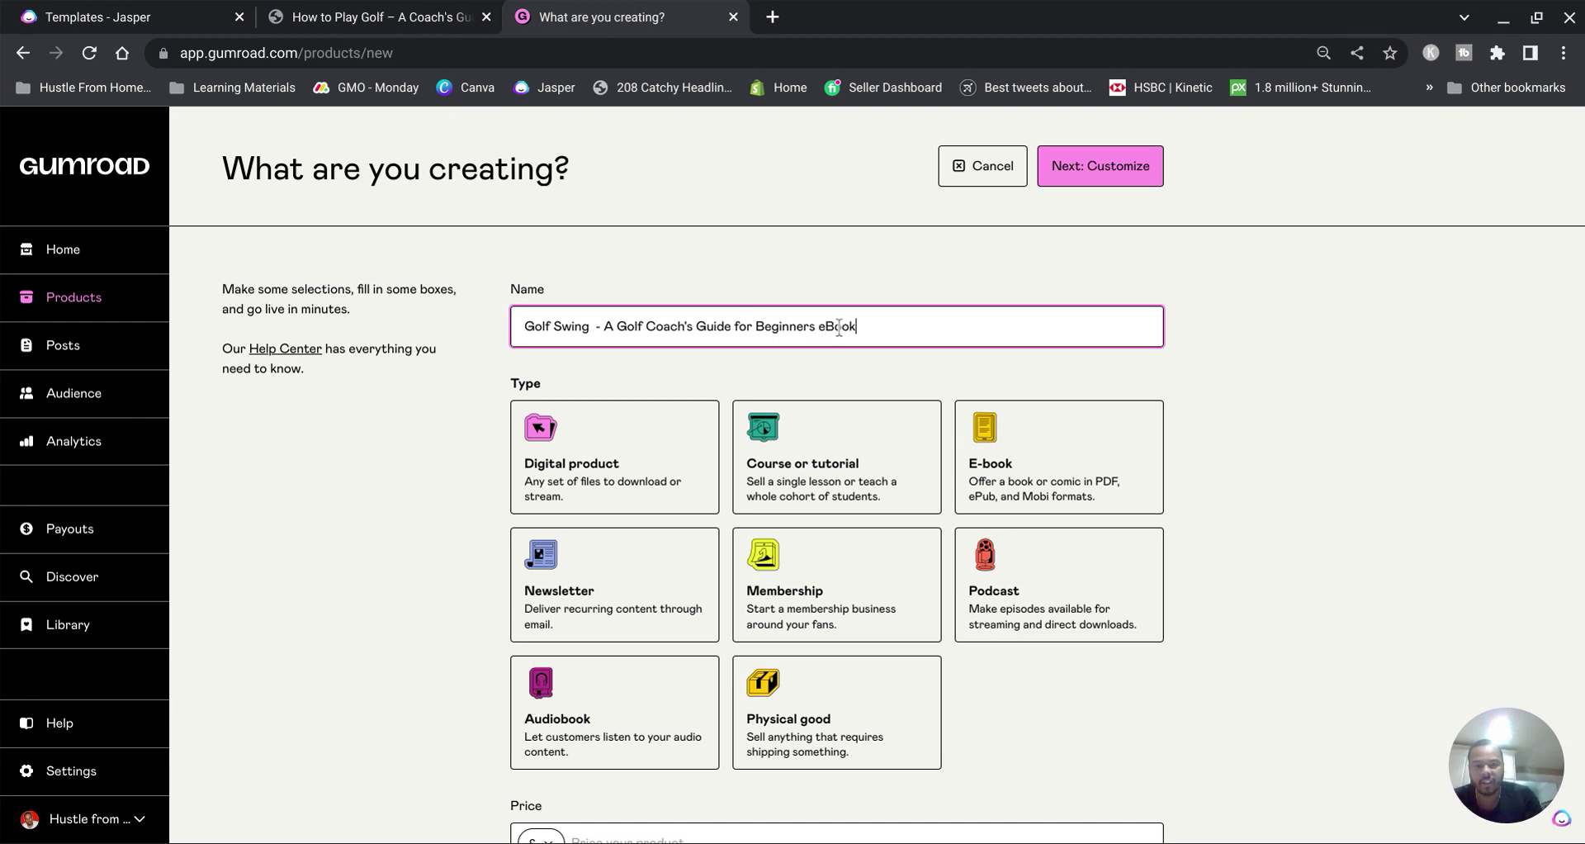
Step: Choose E-book as the product type and enter a price of 10 (£10)
scroll(619, 495, down, 1)
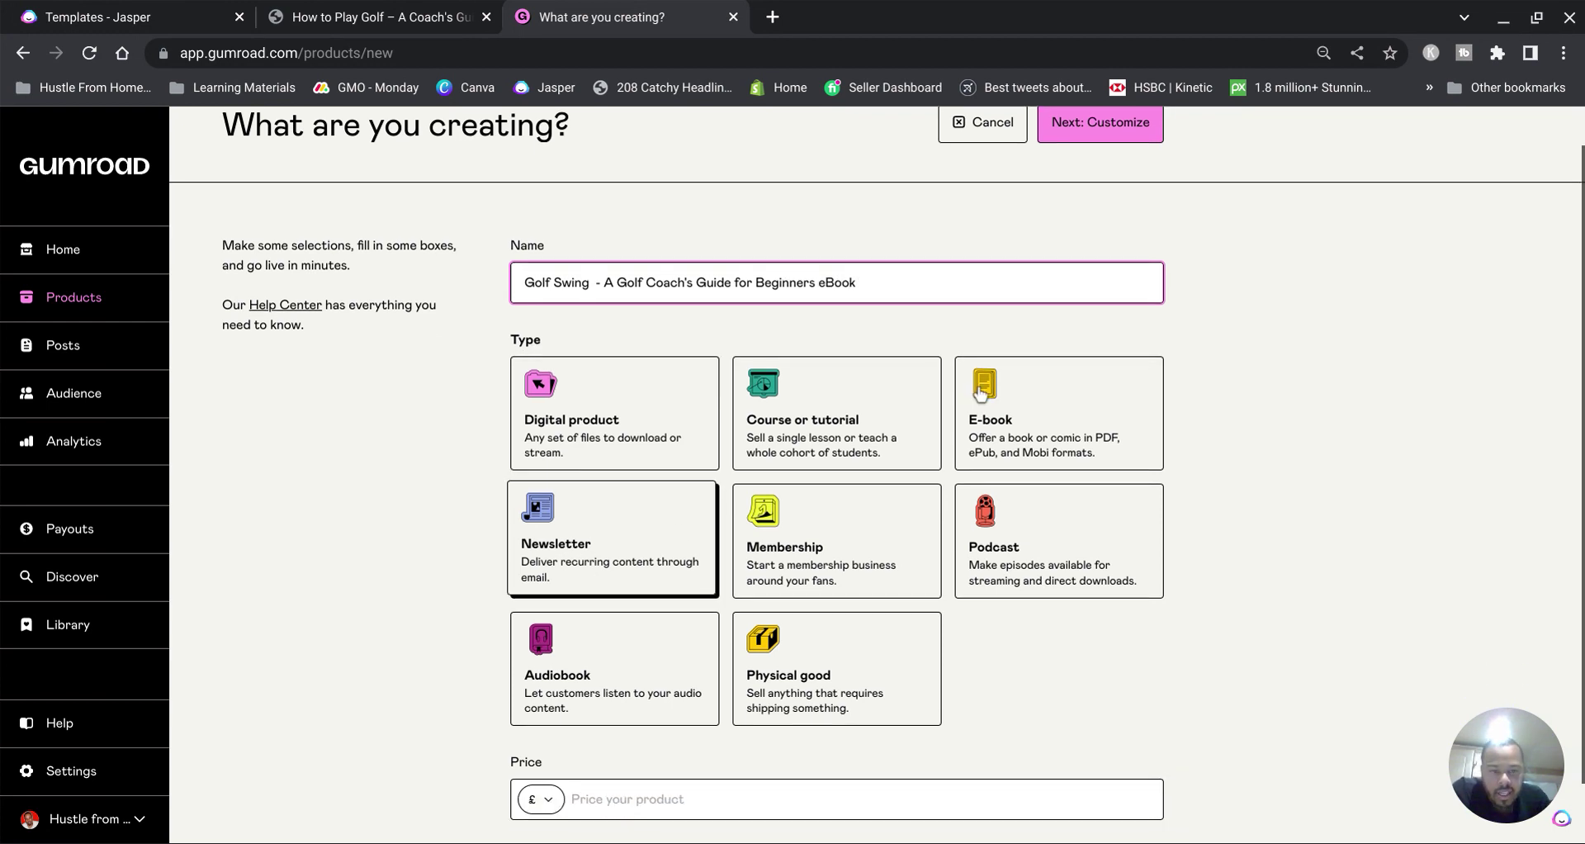
click(1083, 401)
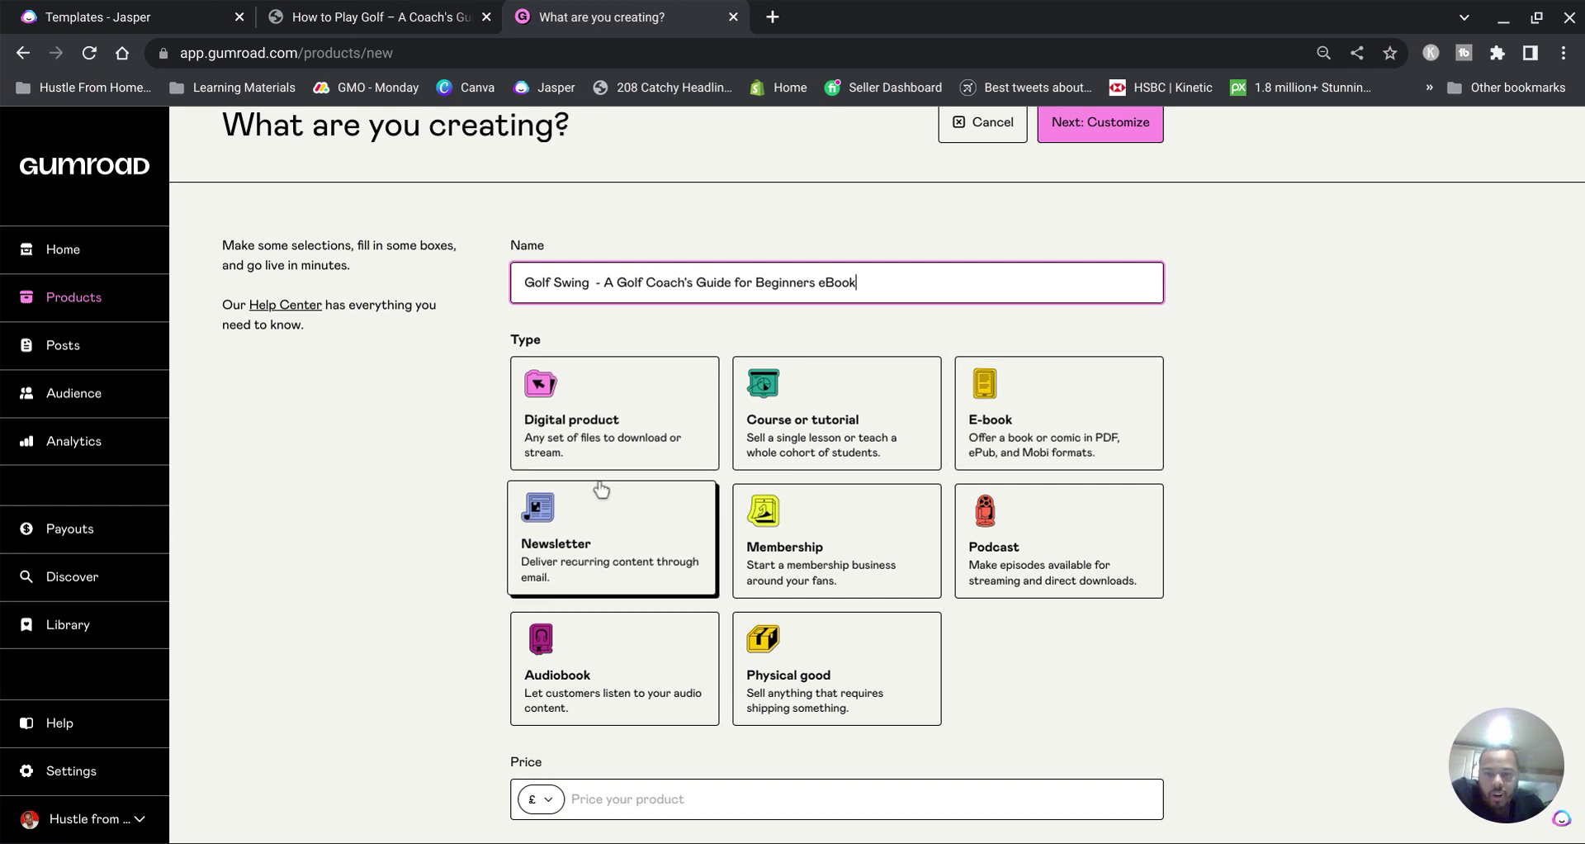
click(1021, 393)
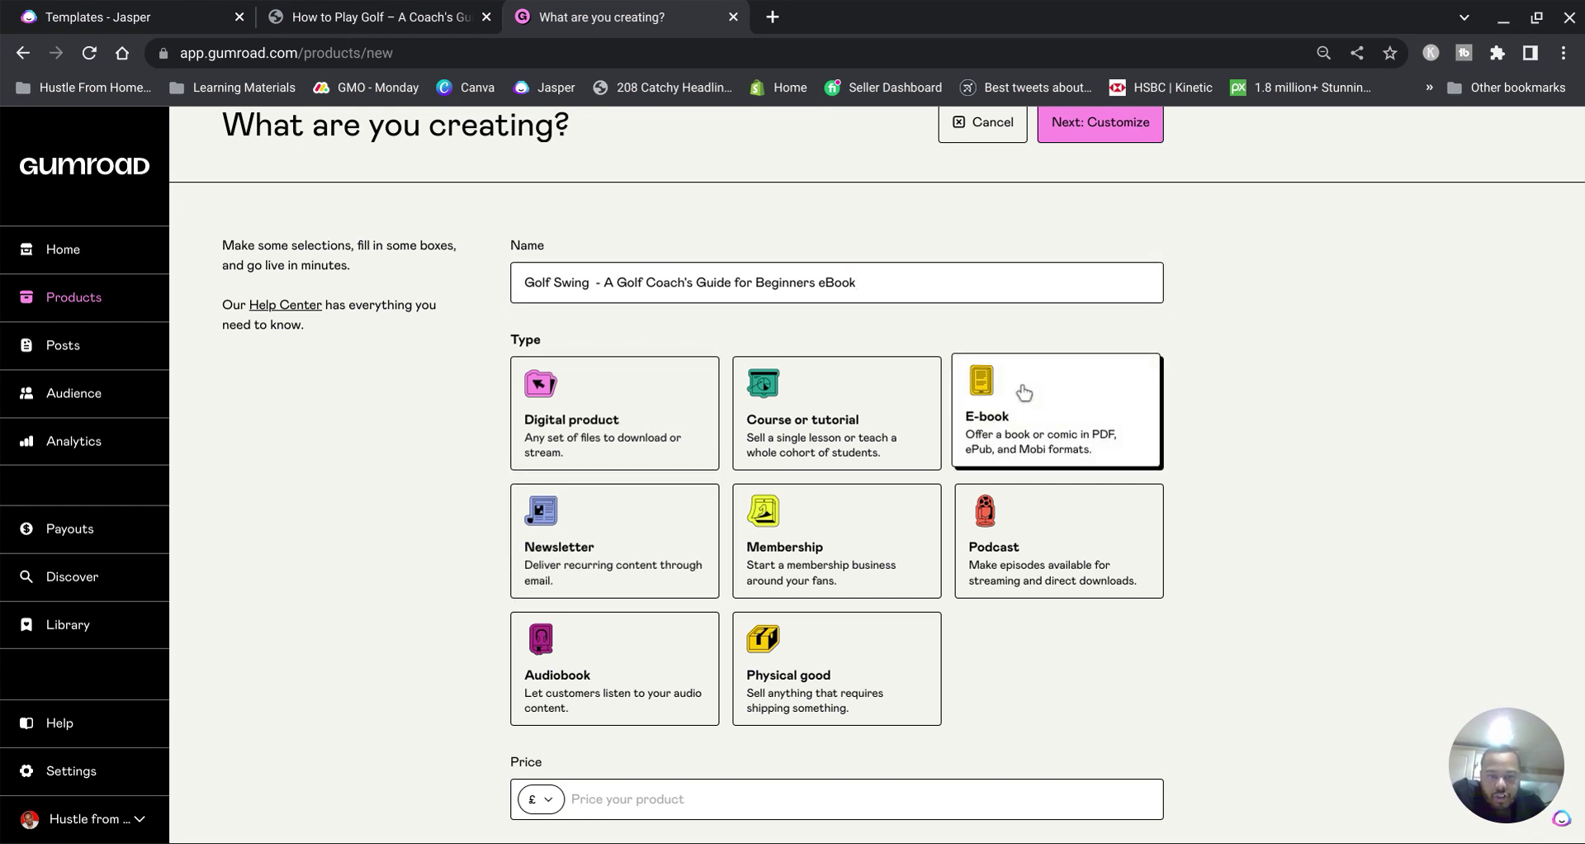
scroll(1023, 392, down, 1)
click(712, 718)
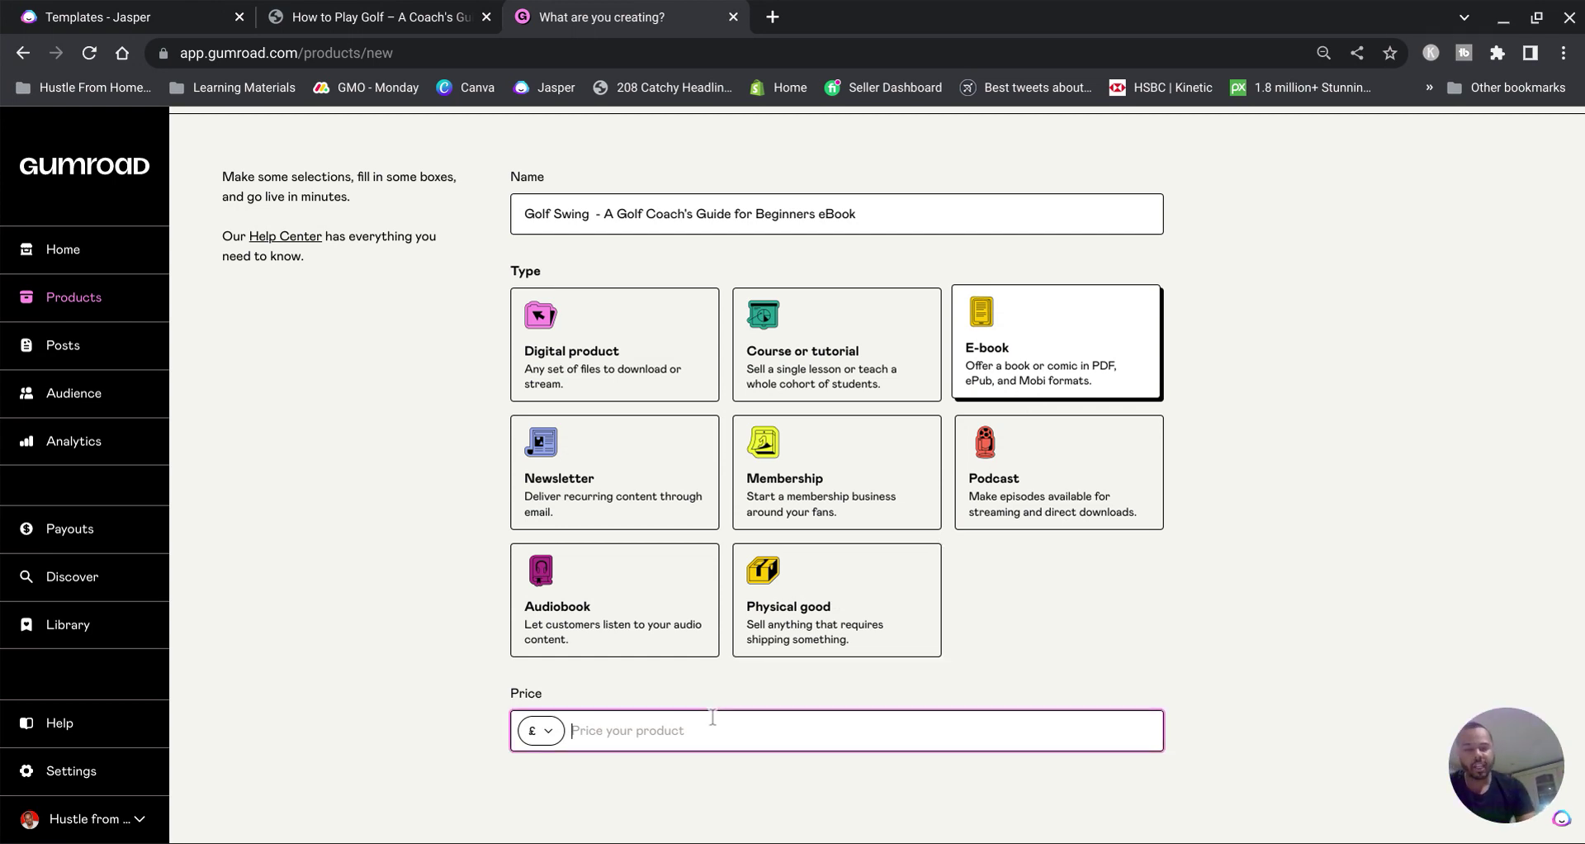
text(10)
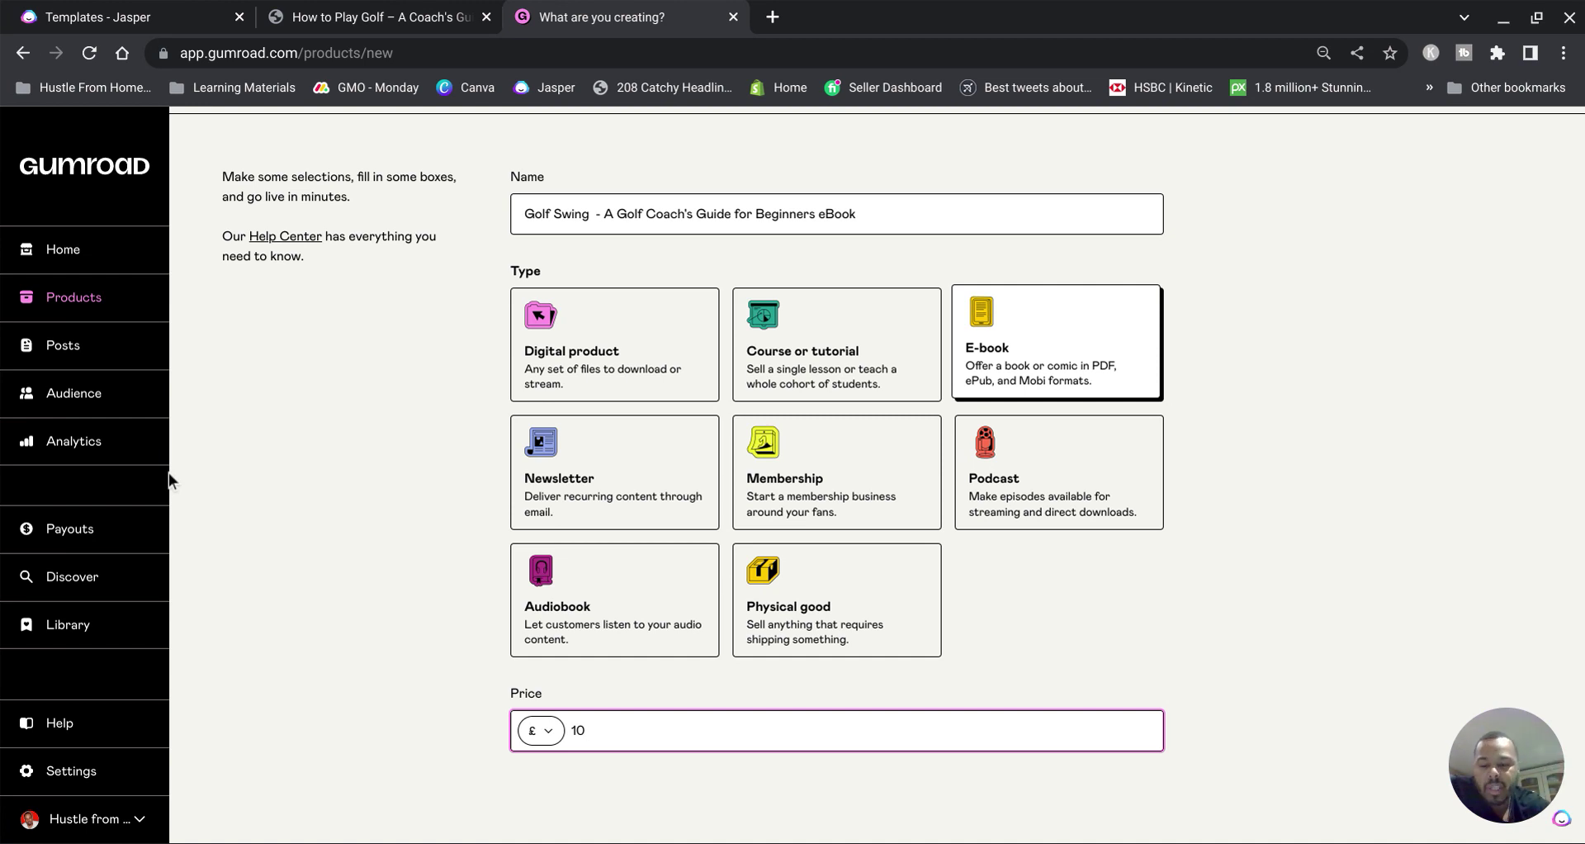
click(357, 440)
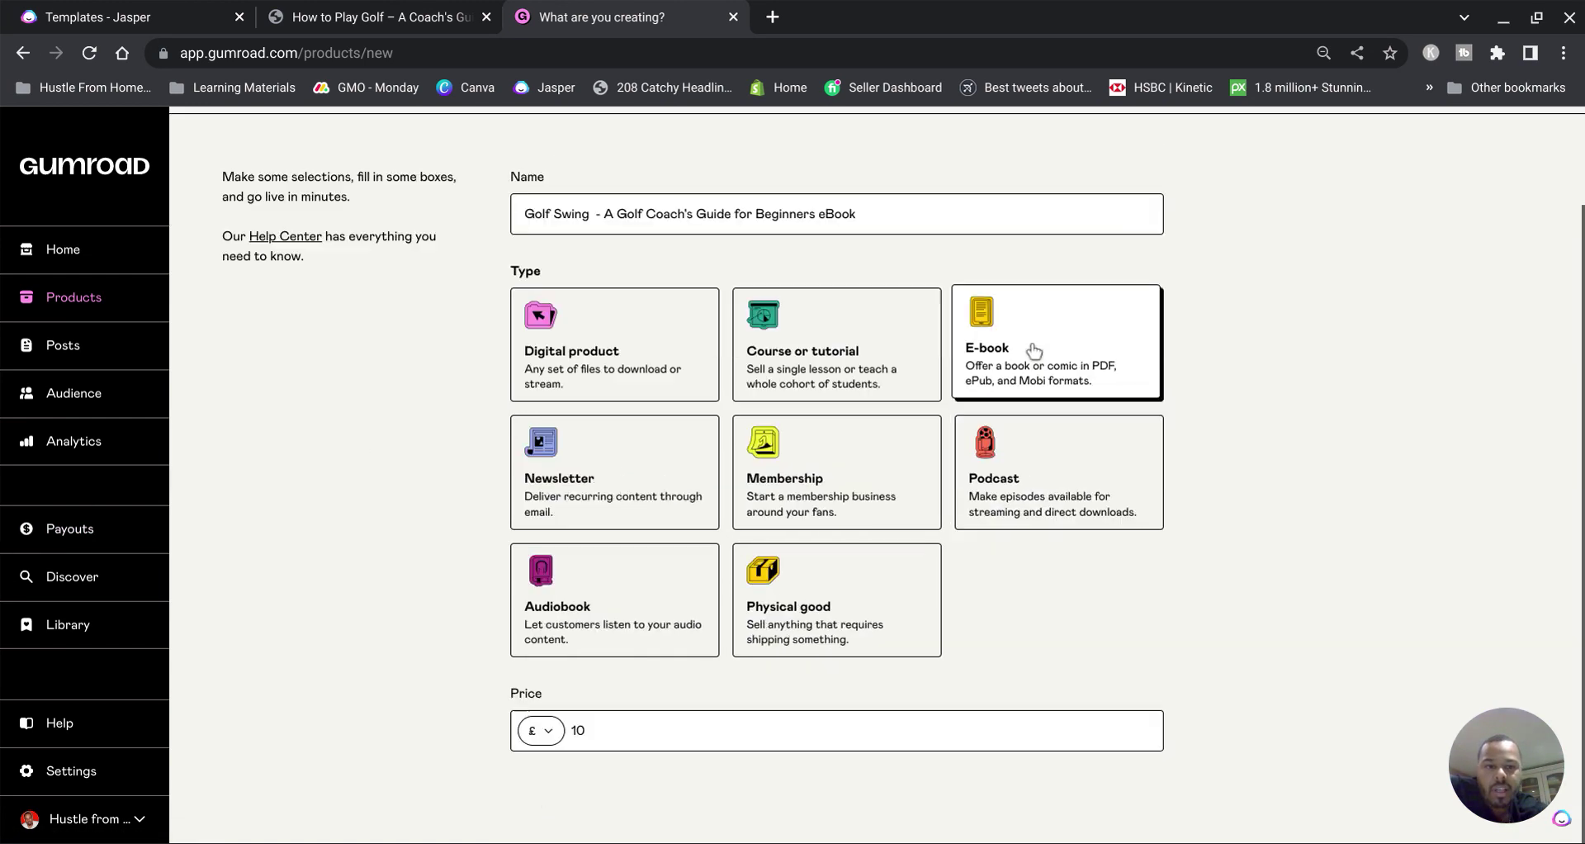
scroll(1034, 351, up, 2)
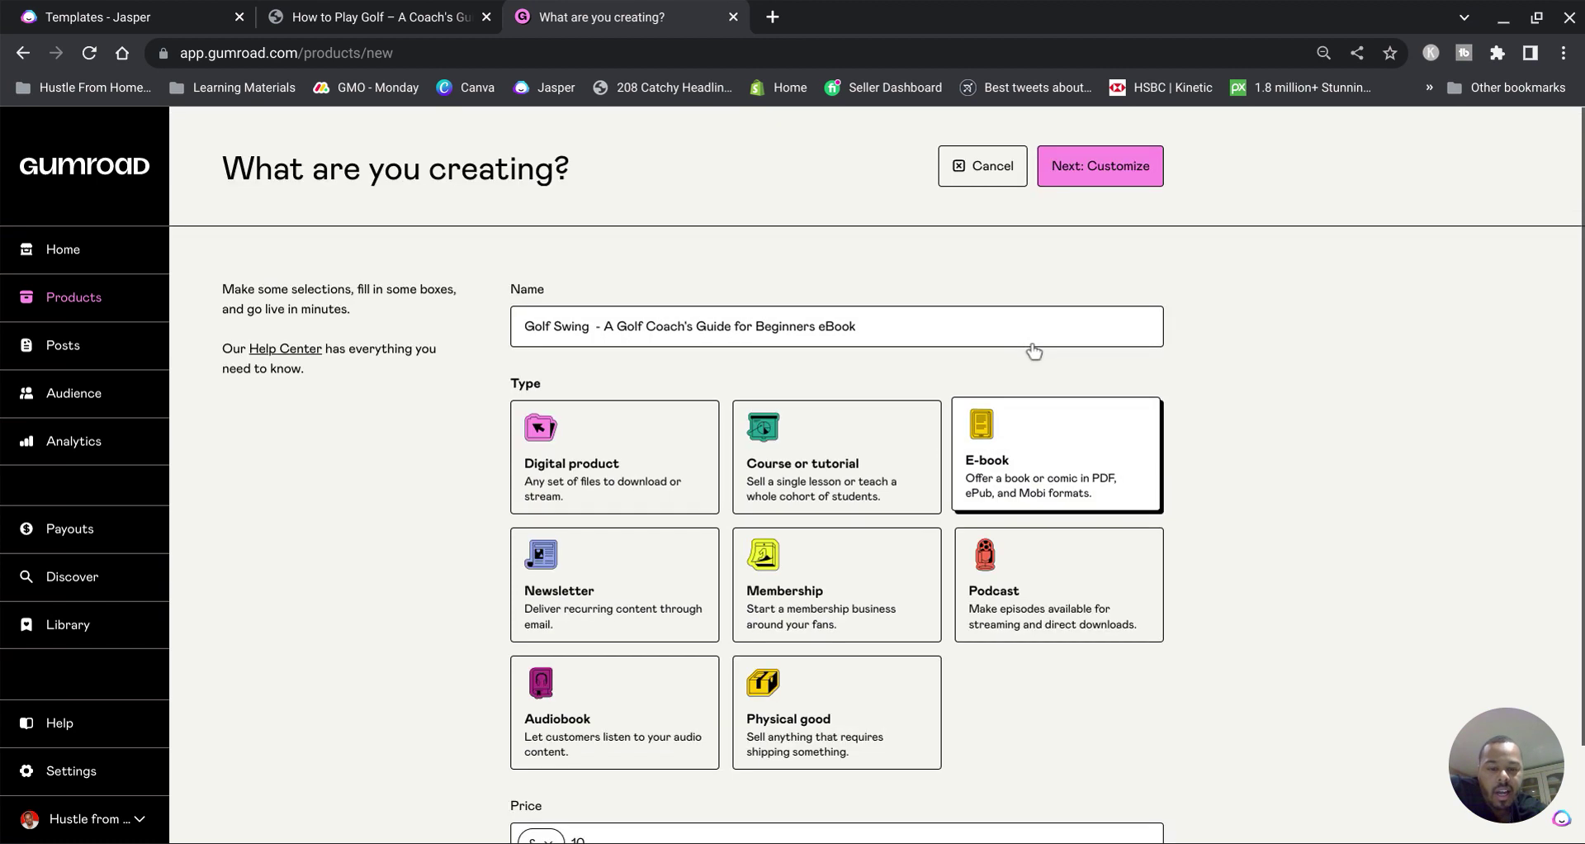
Step: Continue to customizing the product, place the cursor in Description, and go to Jasper's Templates
click(1078, 157)
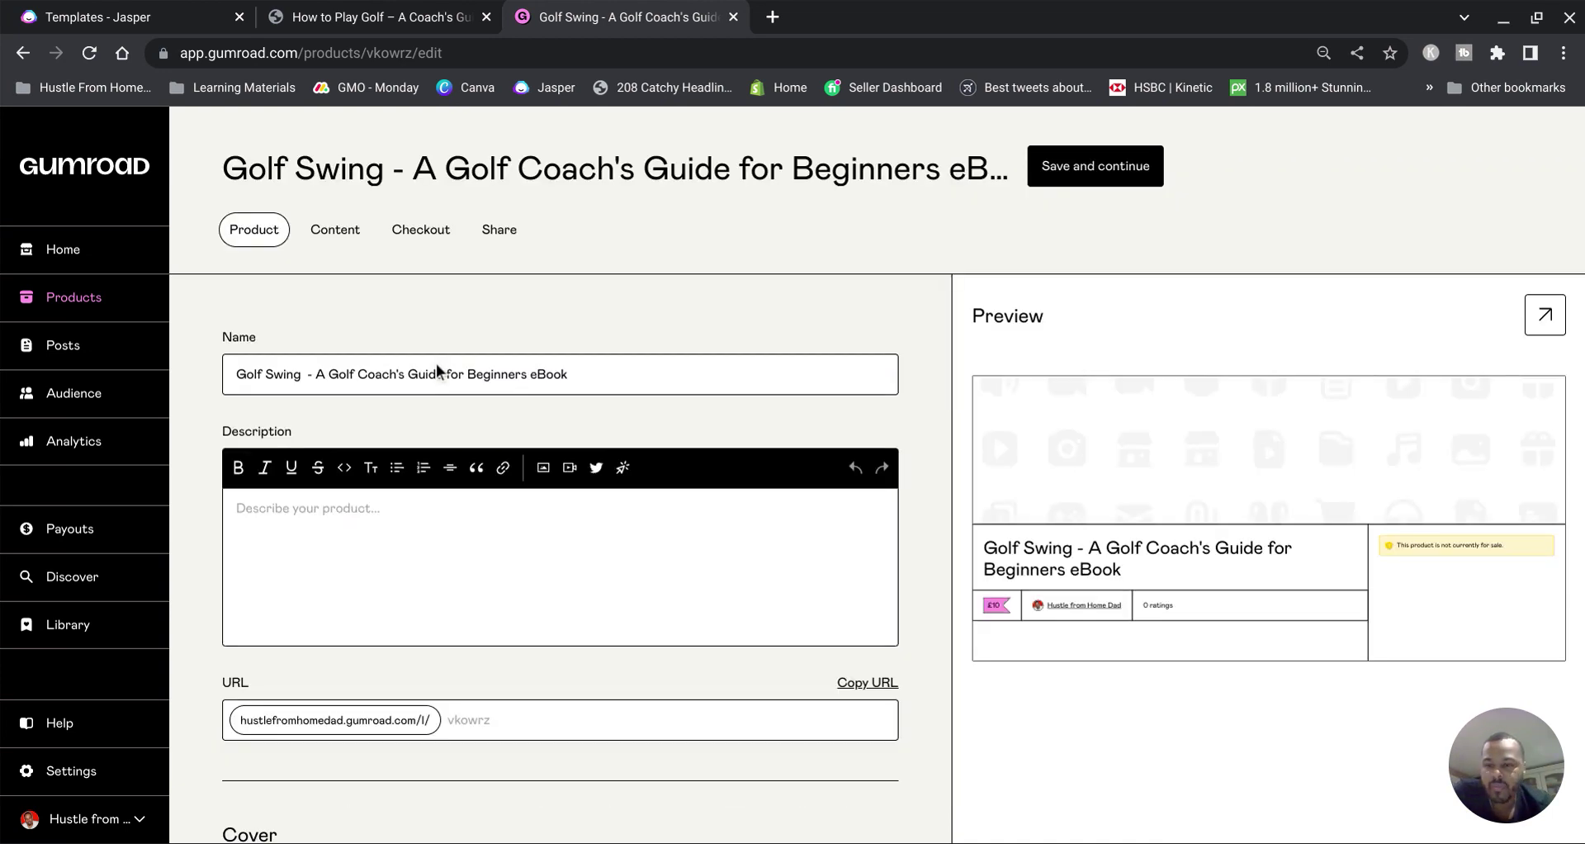
click(342, 605)
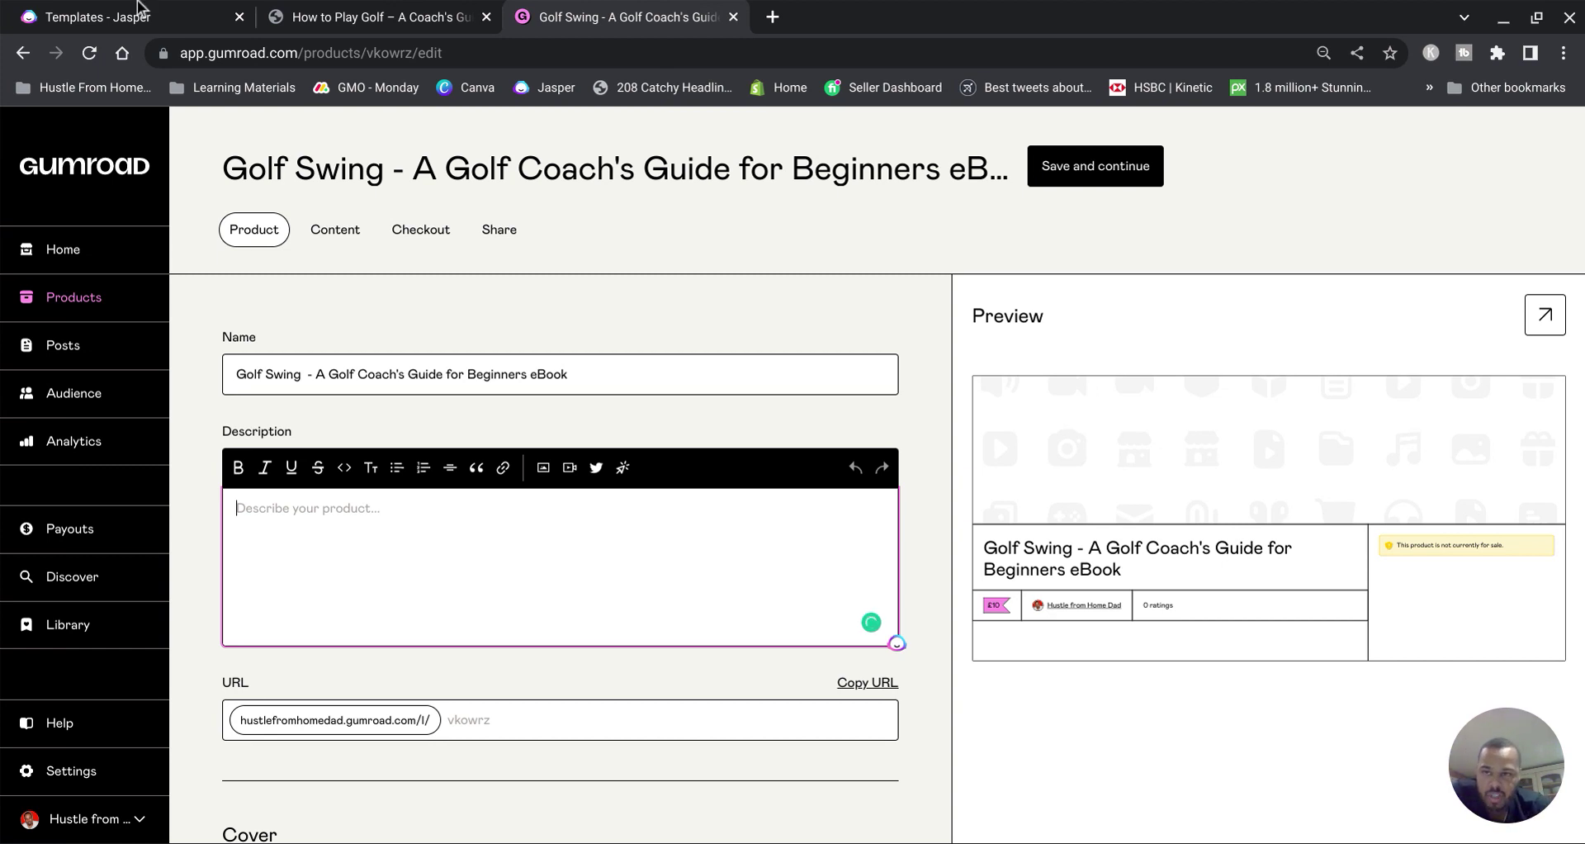
click(142, 9)
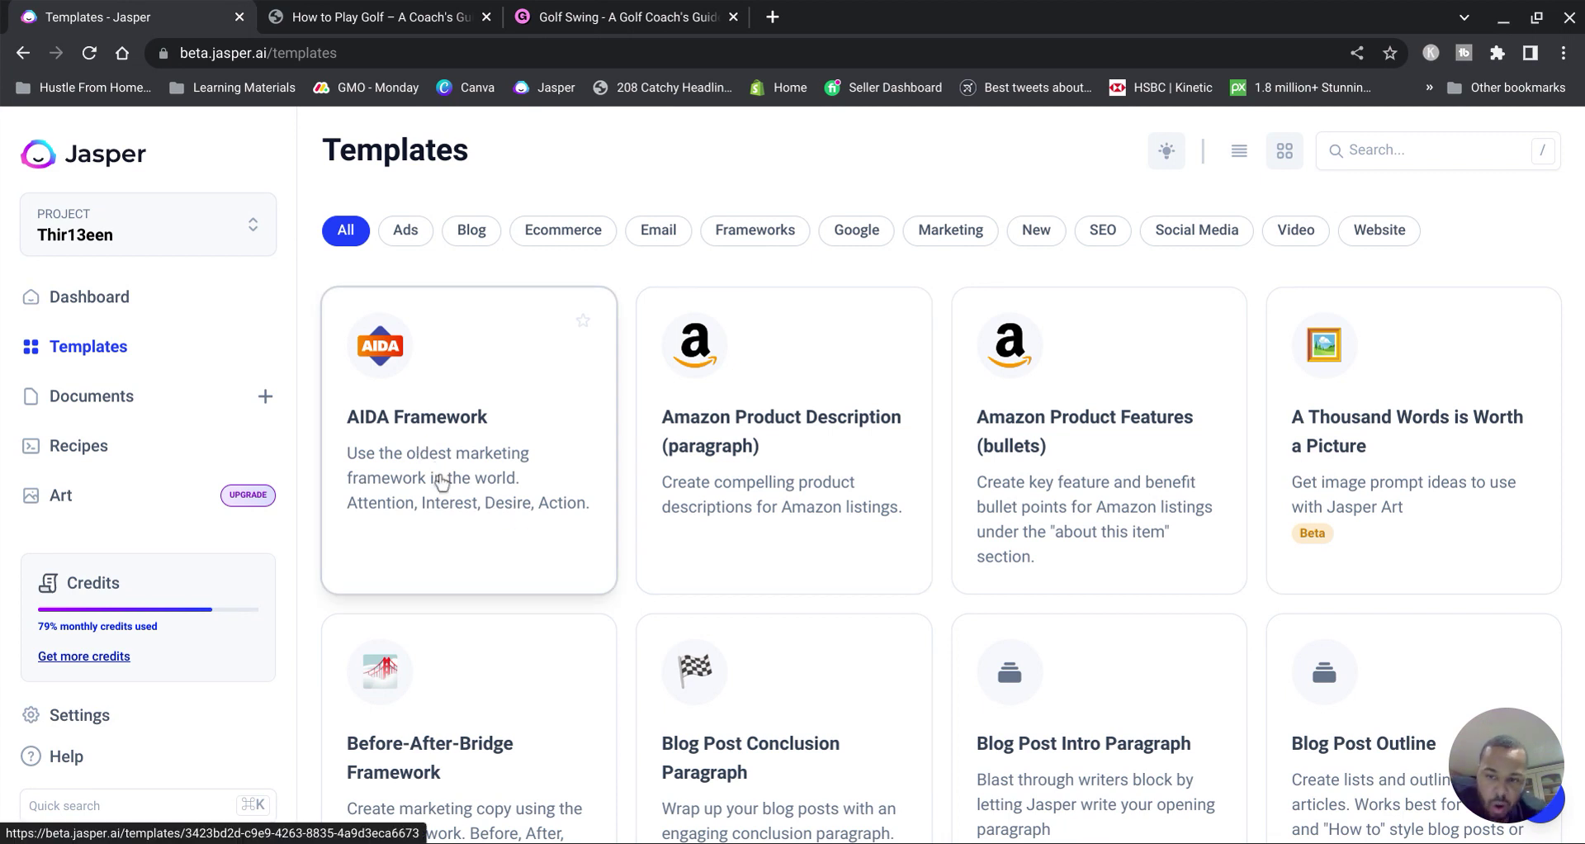
Step: Open Jasper's AIDA Framework template and paste the Gumroad product name as Company/Product name
click(466, 529)
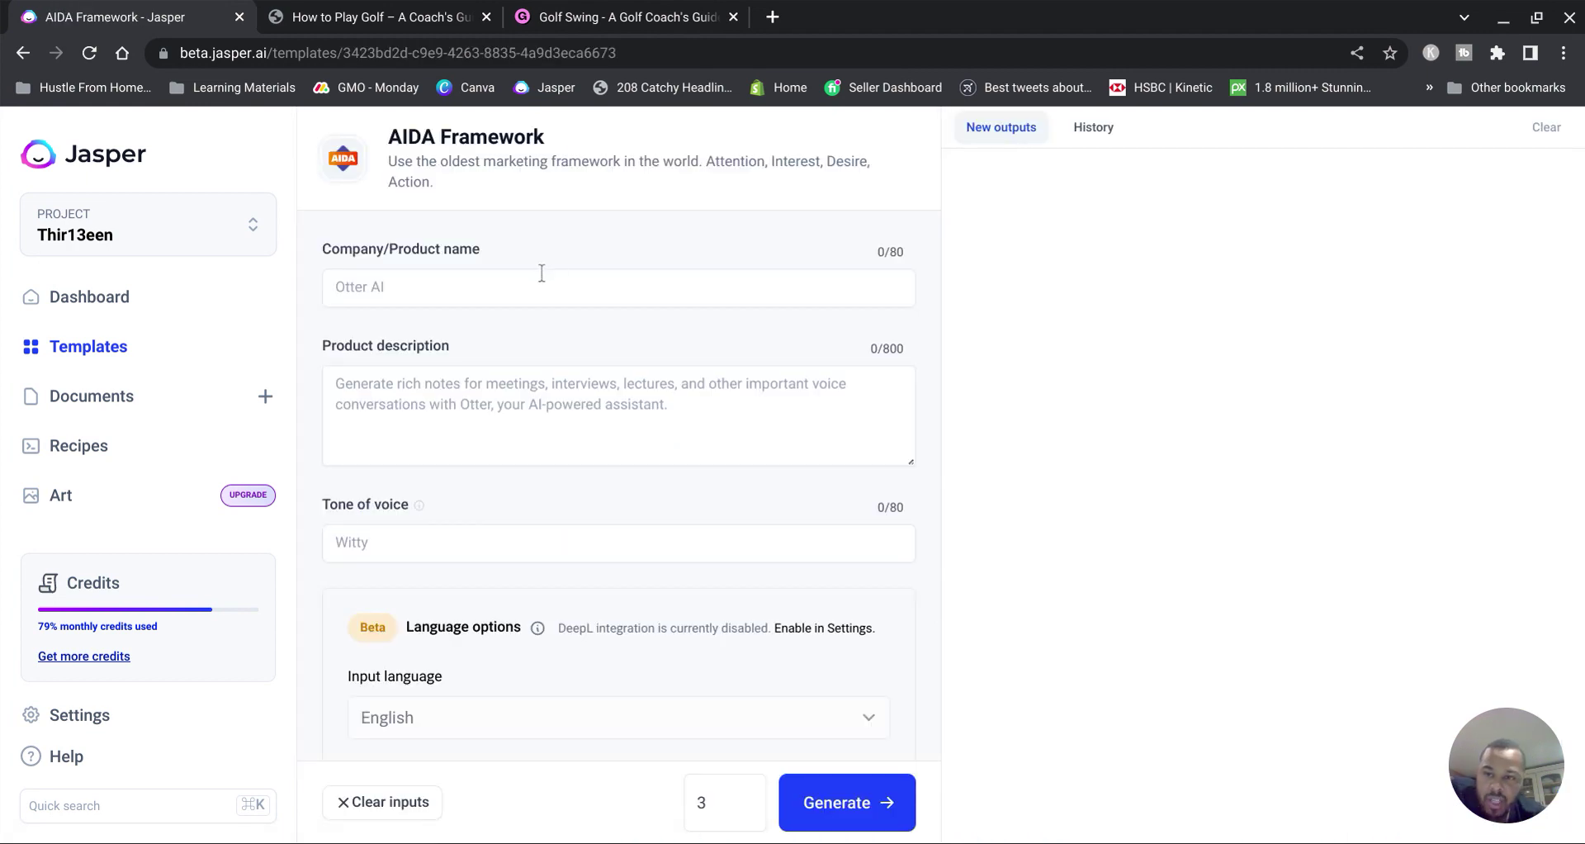
click(542, 272)
click(388, 17)
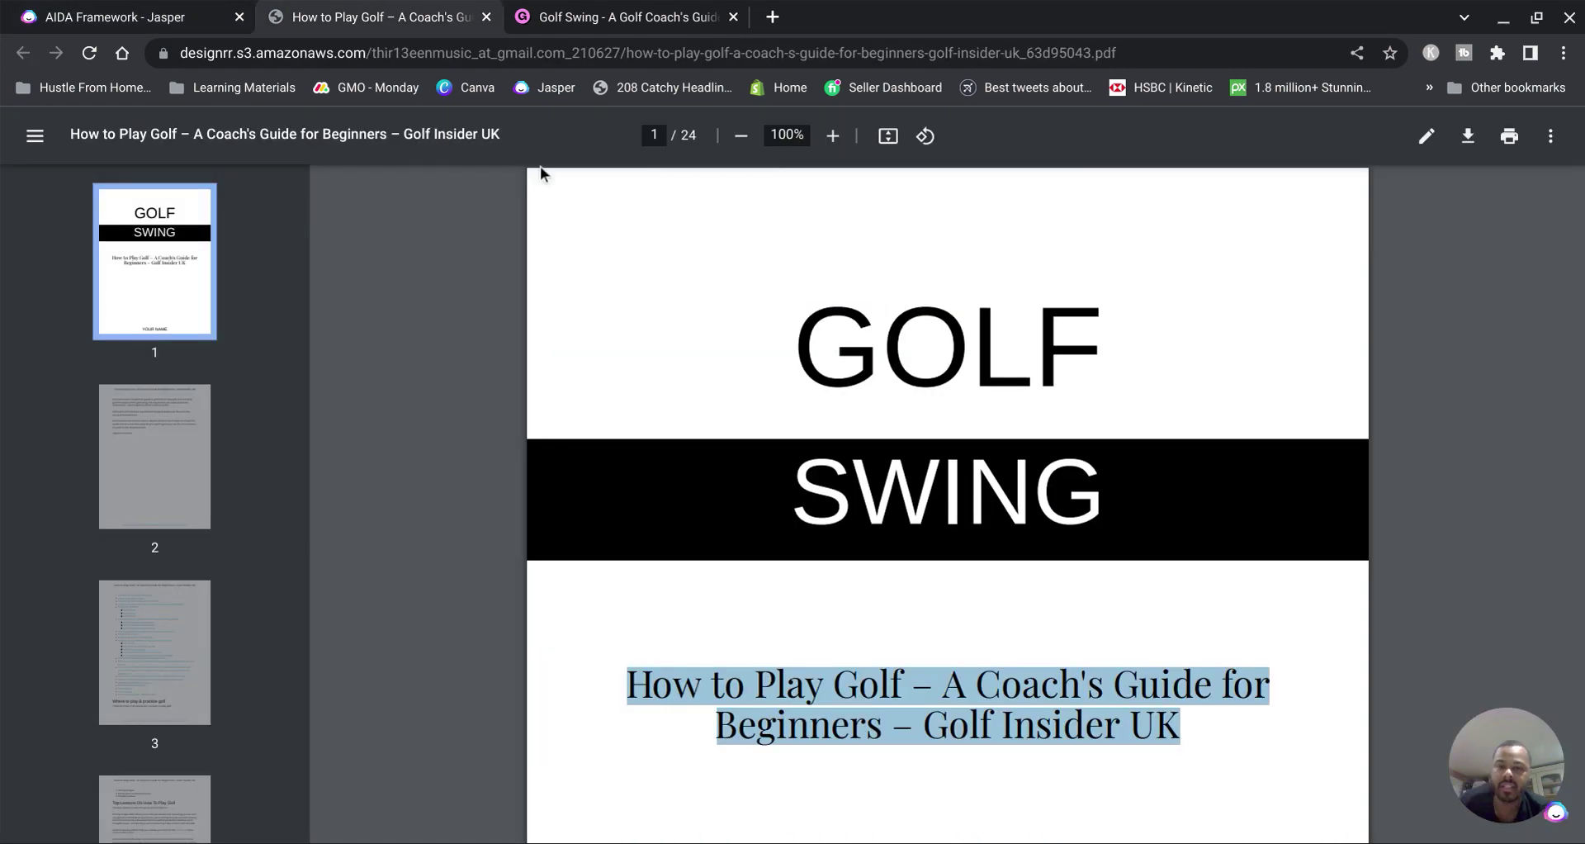
click(545, 18)
triple_click(256, 373)
key(ctrl+c)
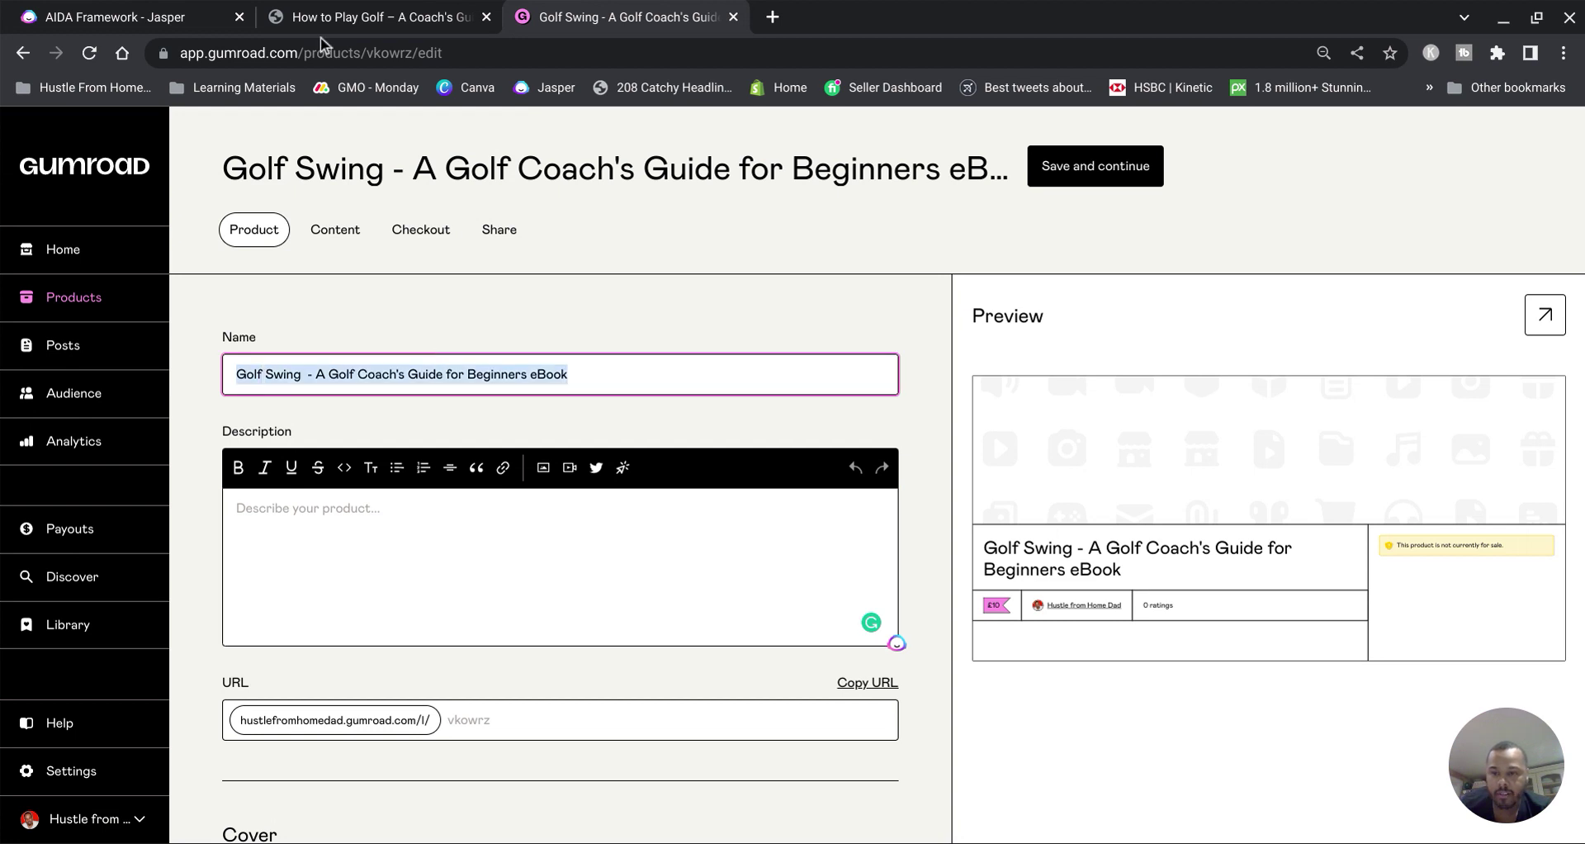
click(307, 9)
click(116, 16)
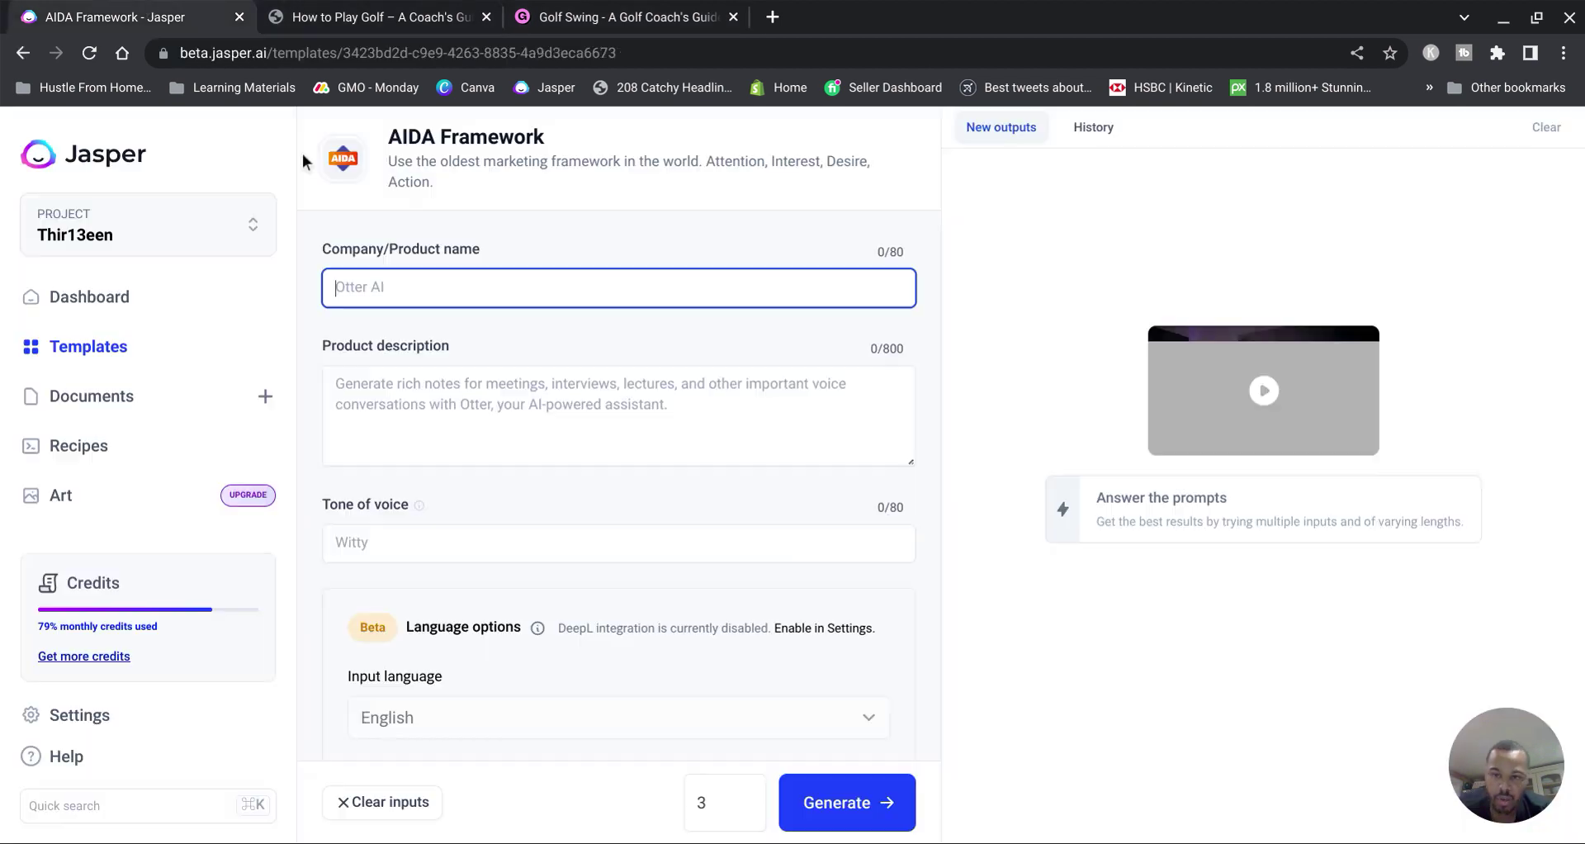
click(410, 277)
key(ctrl+v)
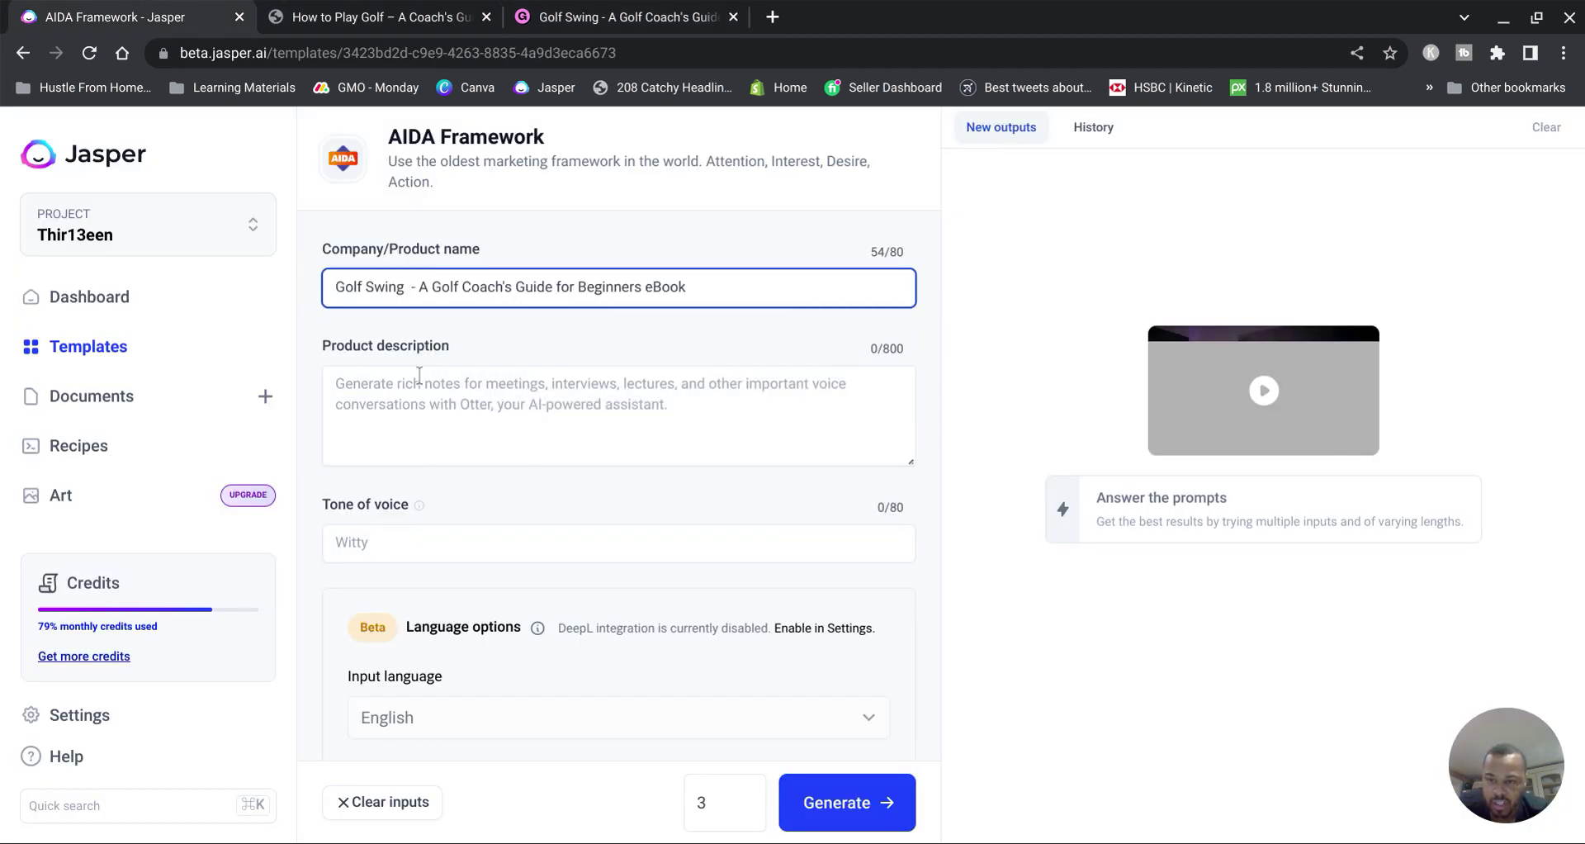
Step: Describe the product as an ebook for beginners learning how to play golf, the best in the market
click(420, 375)
key(ctrl+v)
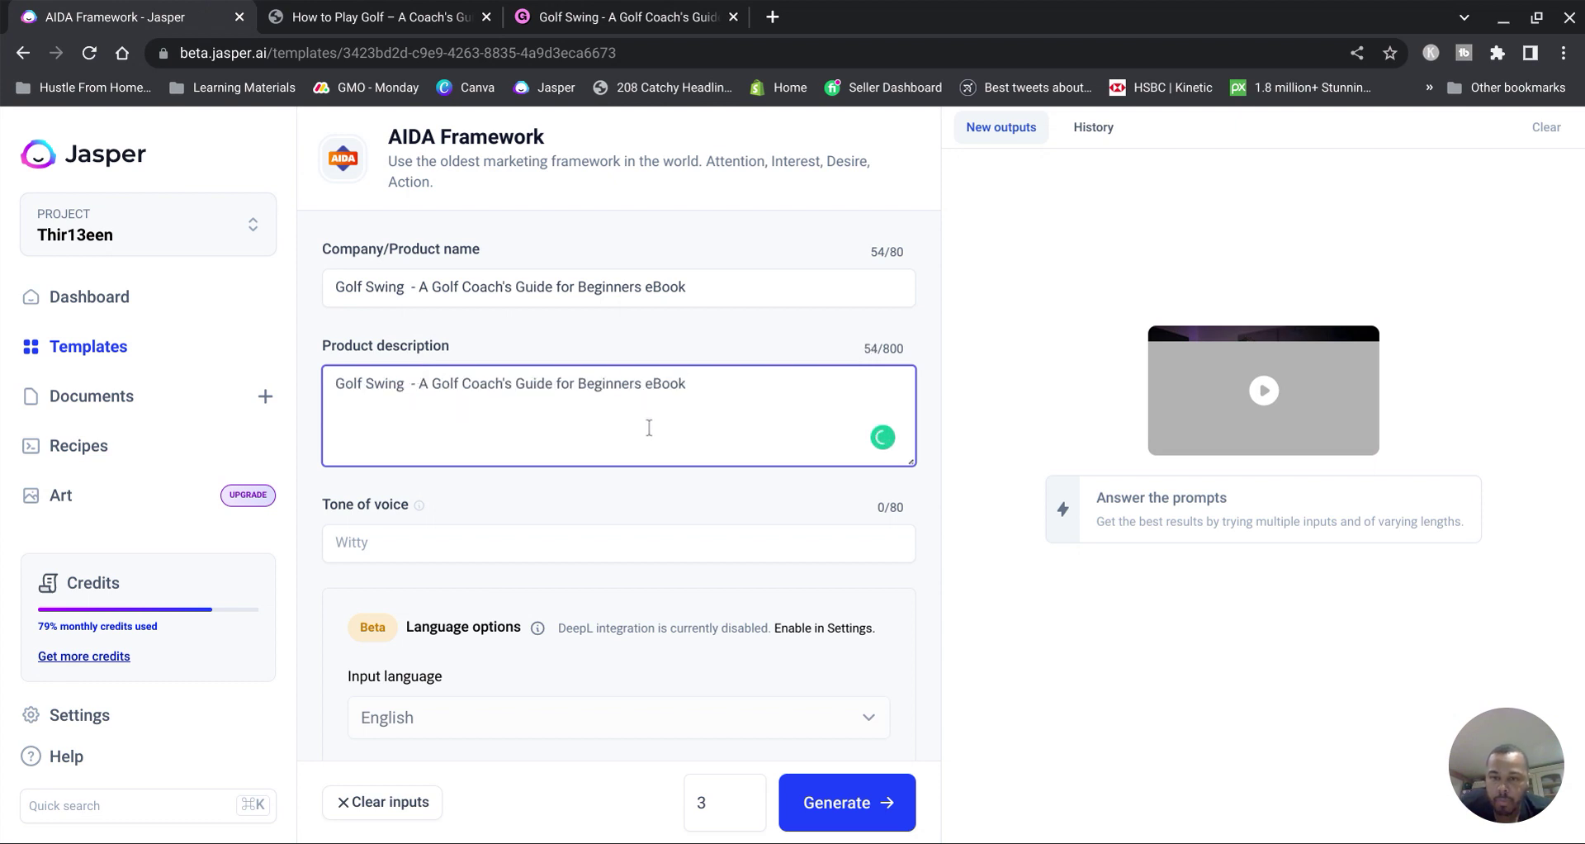
key(ctrl+shift+Left)
key(shift+Home)
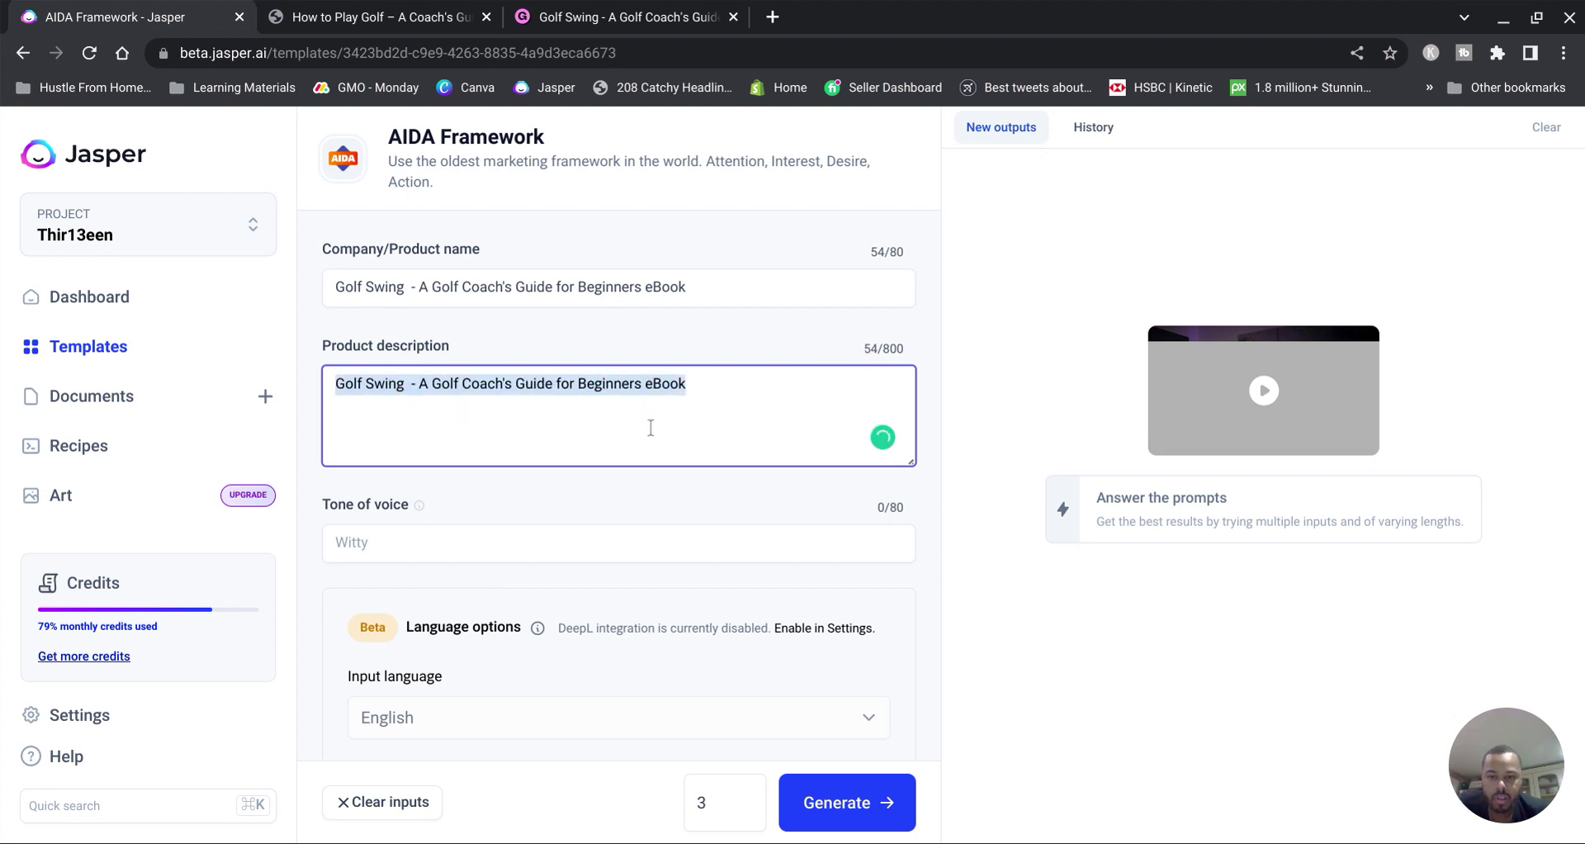
click(711, 413)
key(BackSpace)
key(BackSpace)
key(BackSpace)
key(BackSpace)
key(BackSpace)
key(ctrl+a)
key(BackSpace)
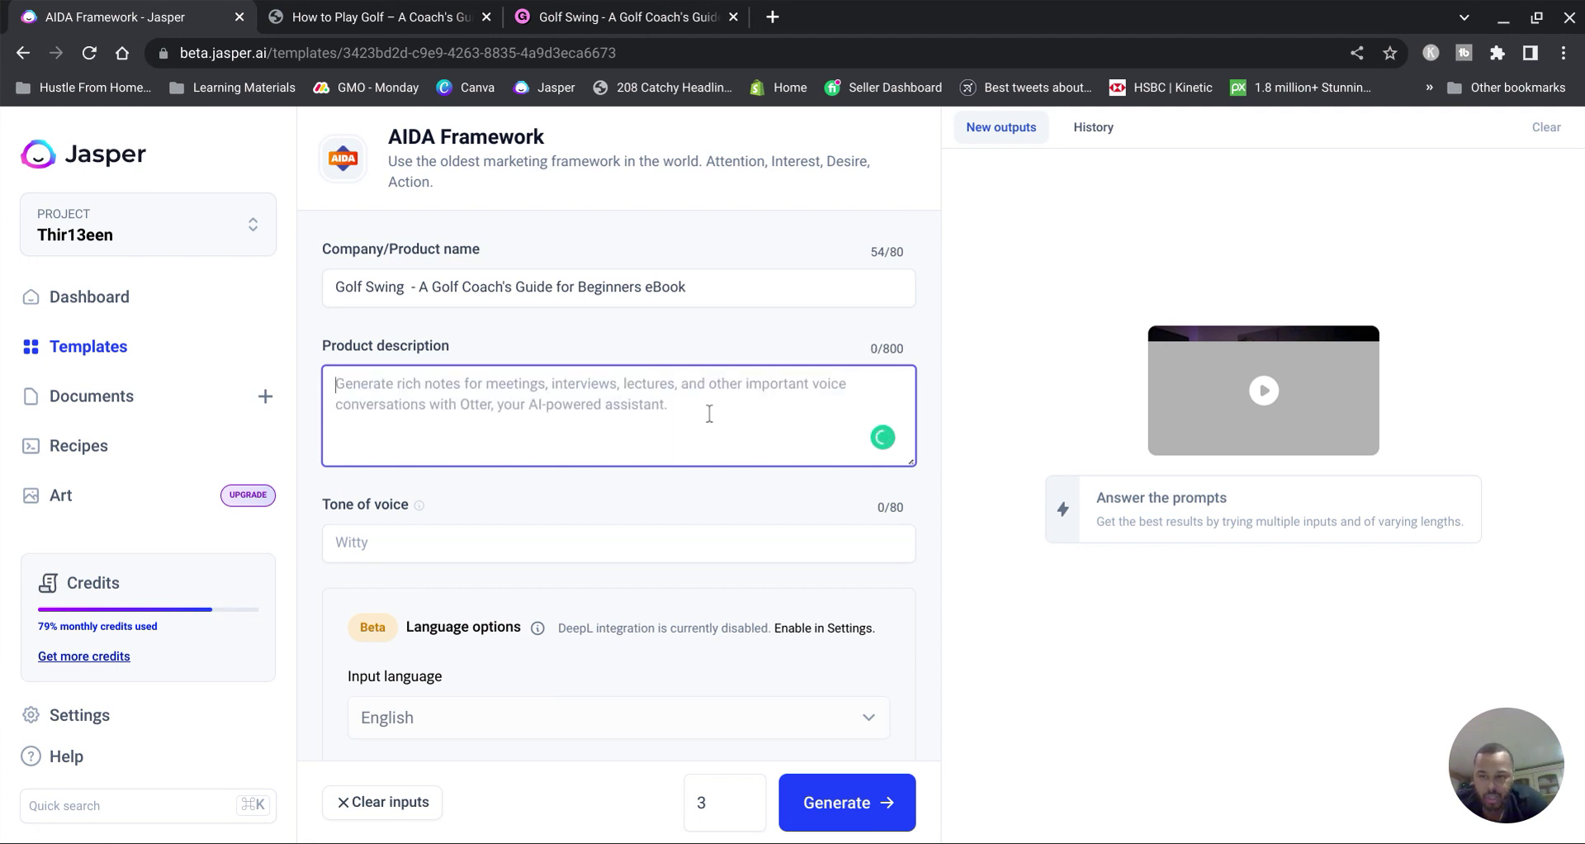
text(T)
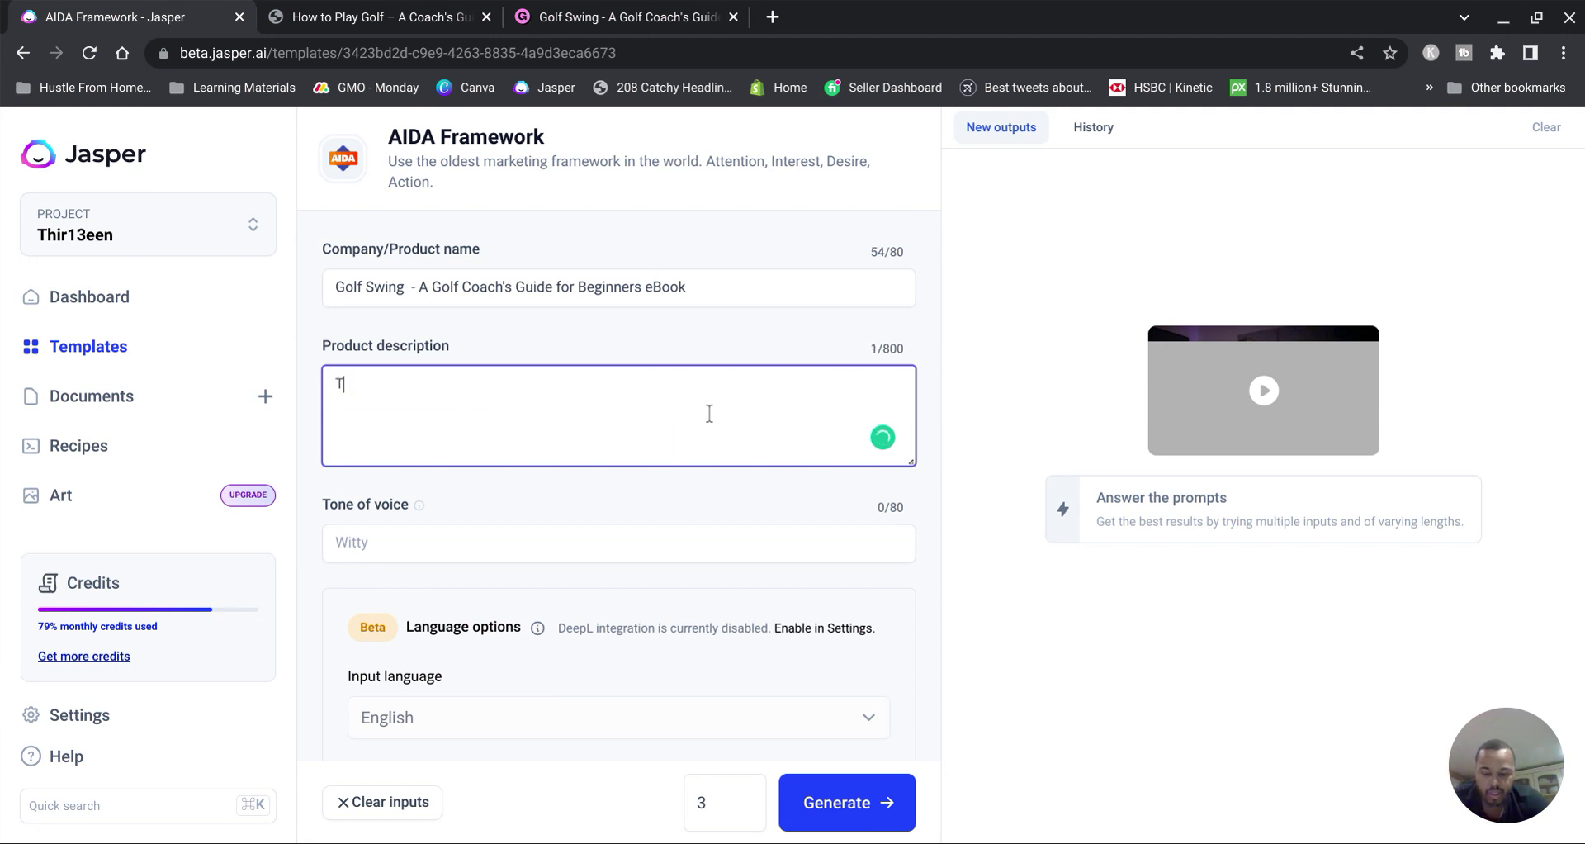
text(his is an ebook about)
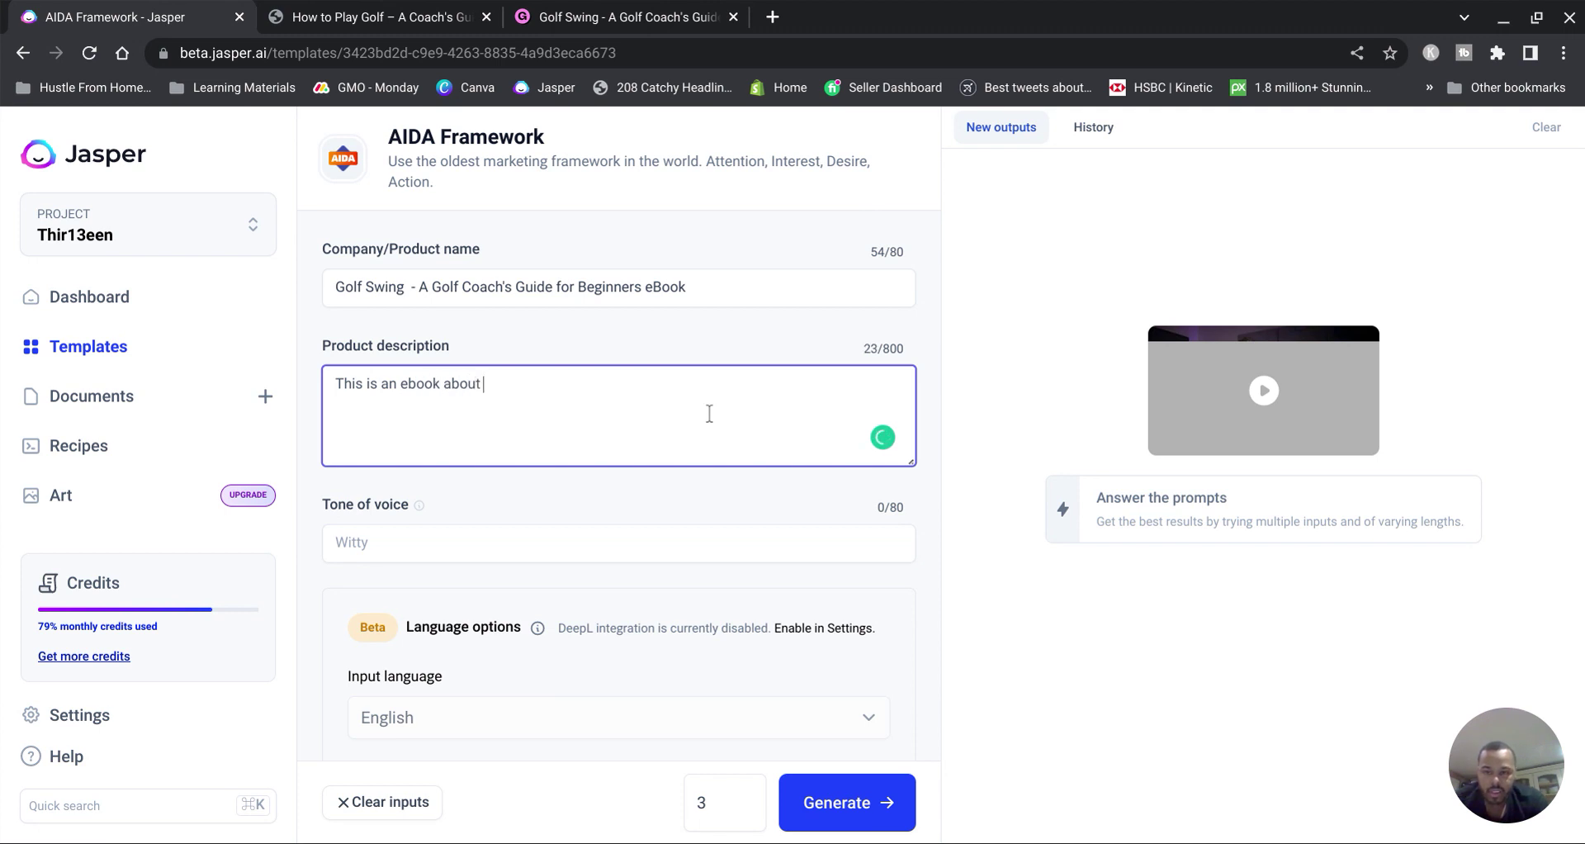
key(BackSpace)
key(BackSpace)
key(BackSpace)
key(BackSpace)
key(BackSpace)
key(BackSpace)
text(for beginners learnin)
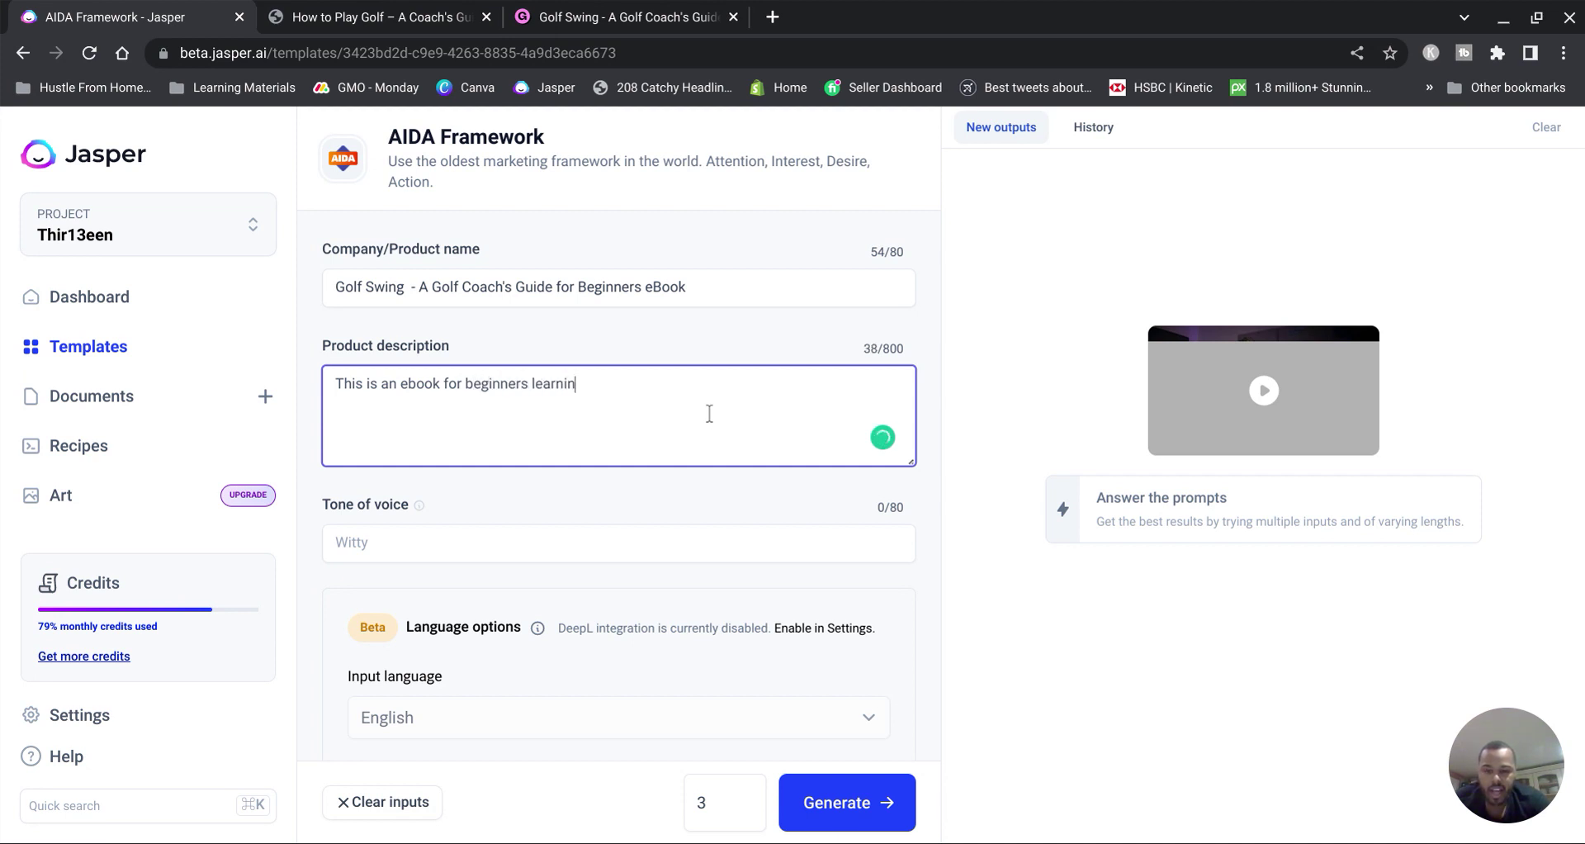
text(g how to play gold.)
key(BackSpace)
key(BackSpace)
text(f. This )
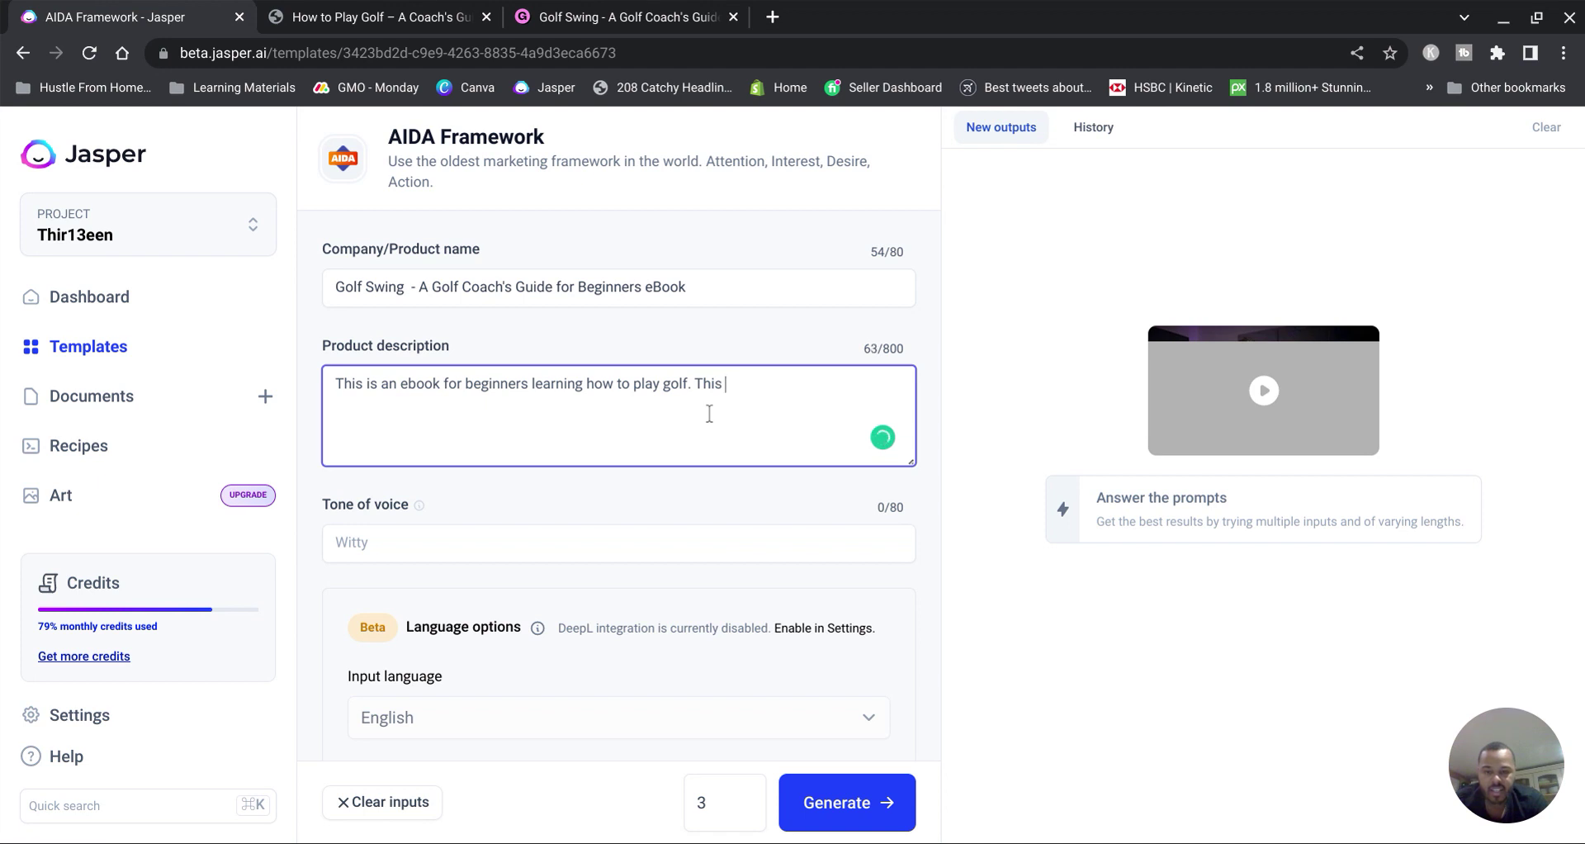
text(is the best gol)
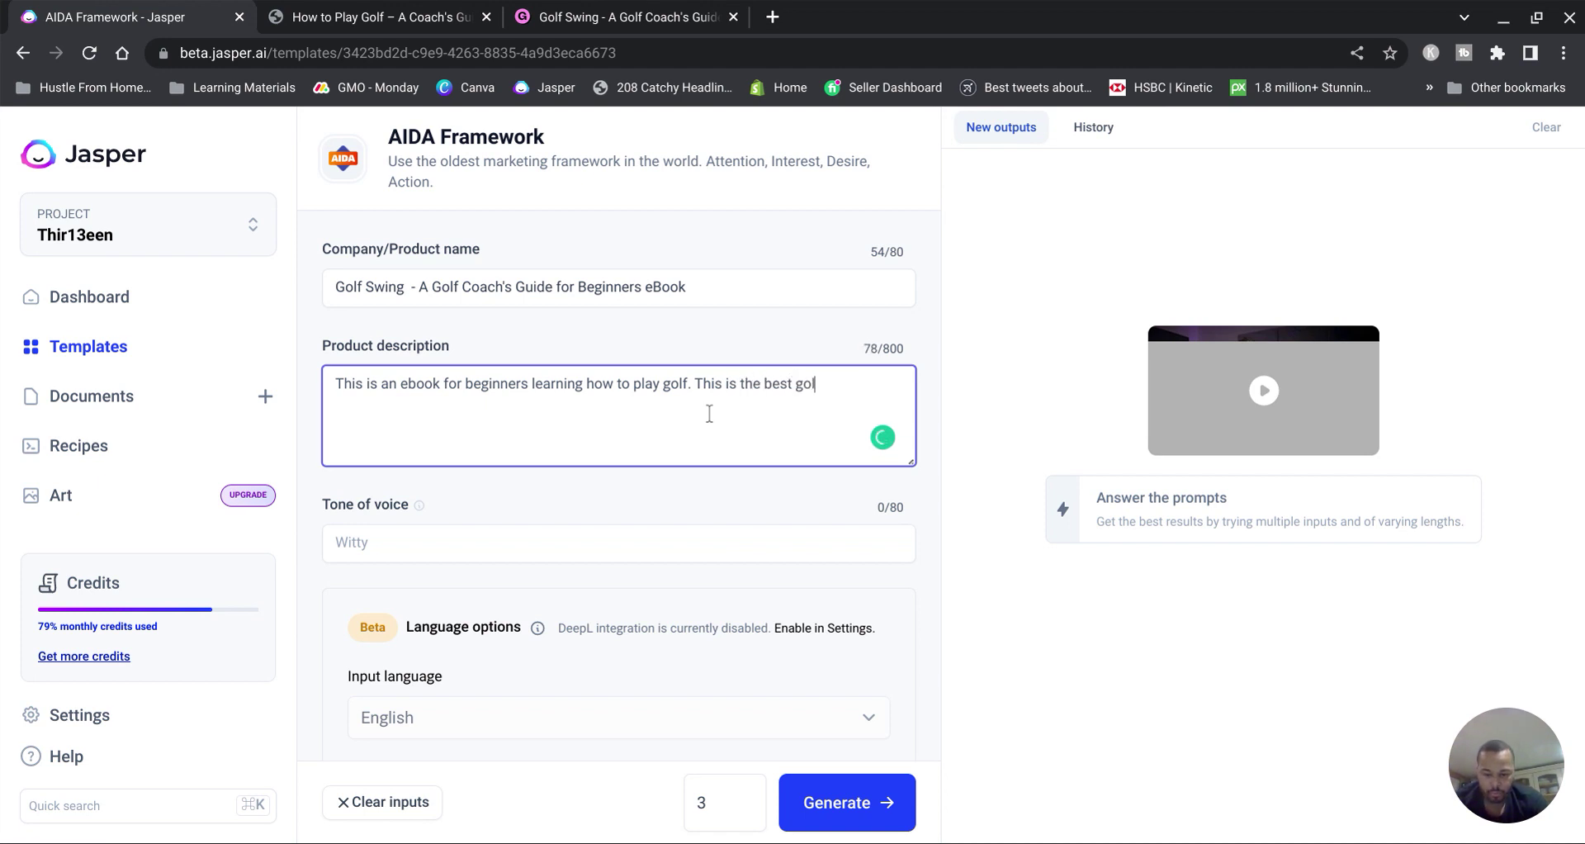
text(fing ebo)
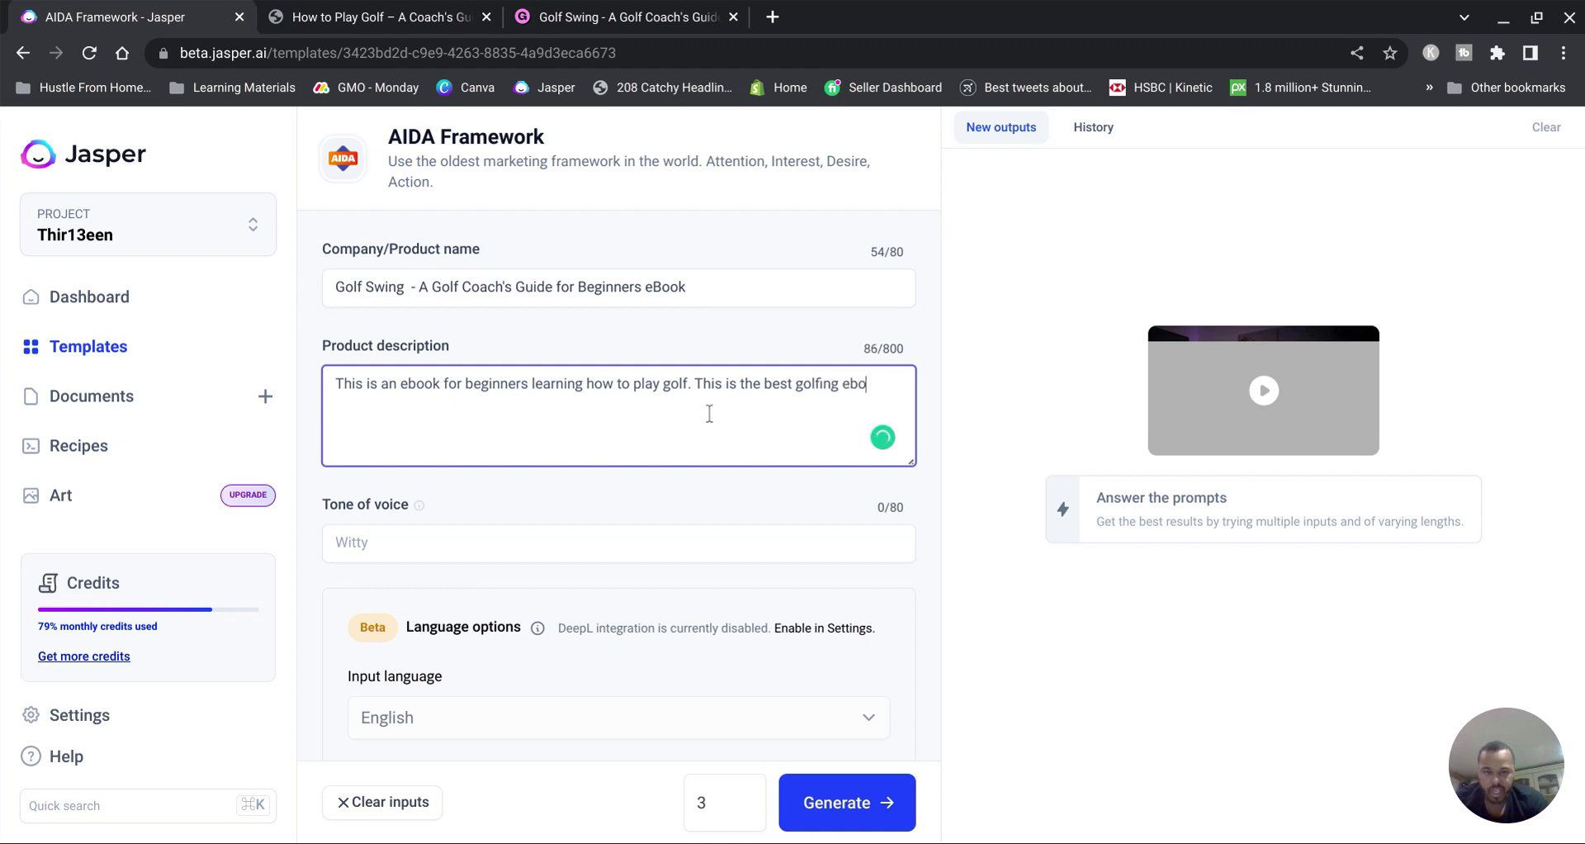
text(ok in the ma)
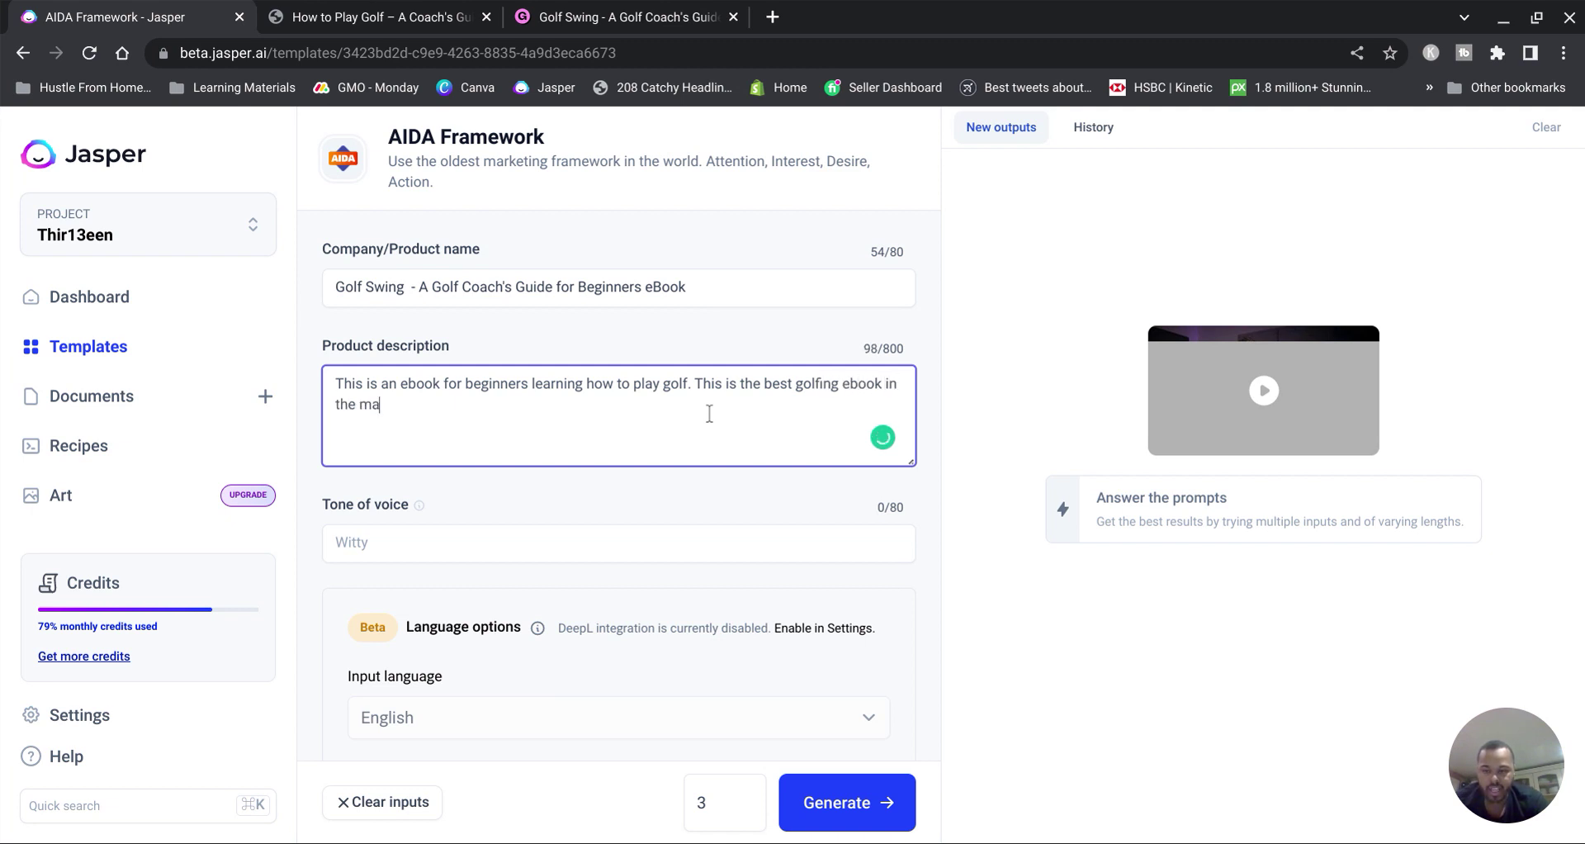
text(rket today)
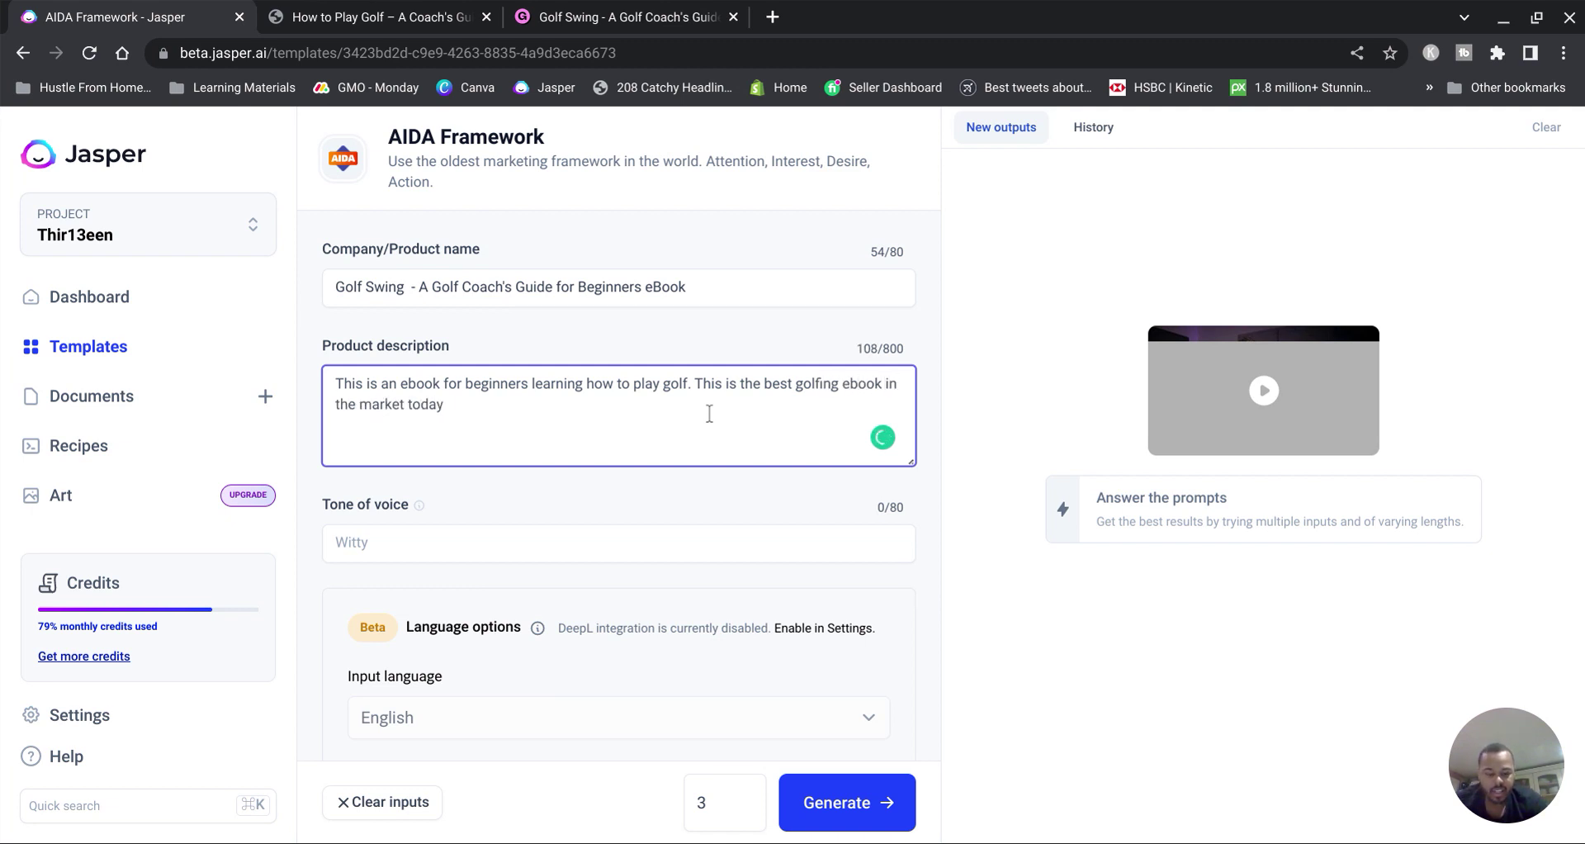
text(.)
Step: Set the tone of voice to 'professional' and the number of outputs to 1
click(467, 551)
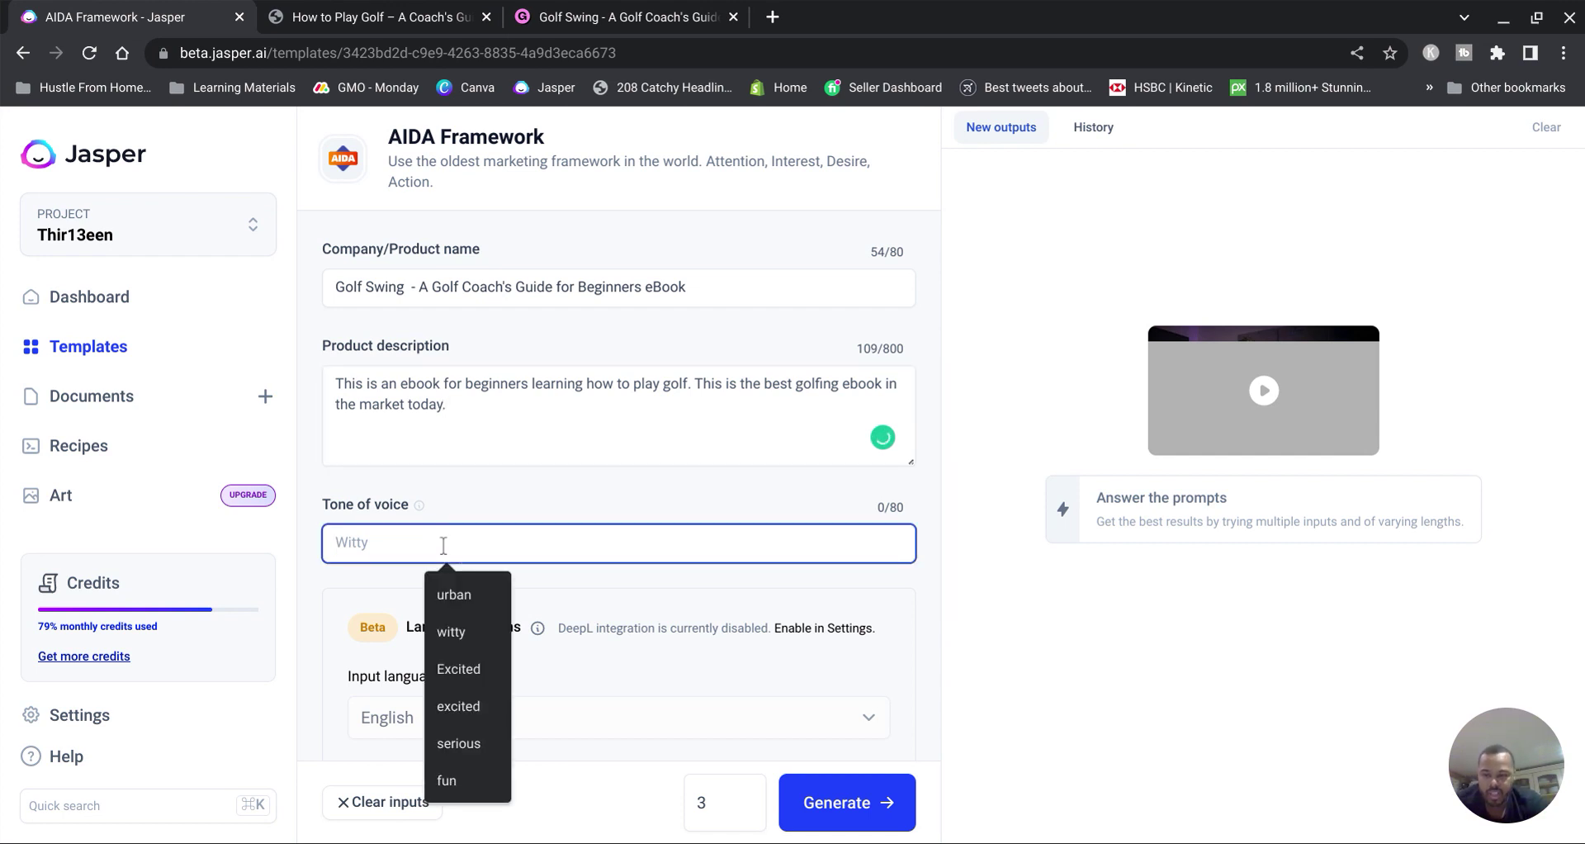
mouse_move(418, 506)
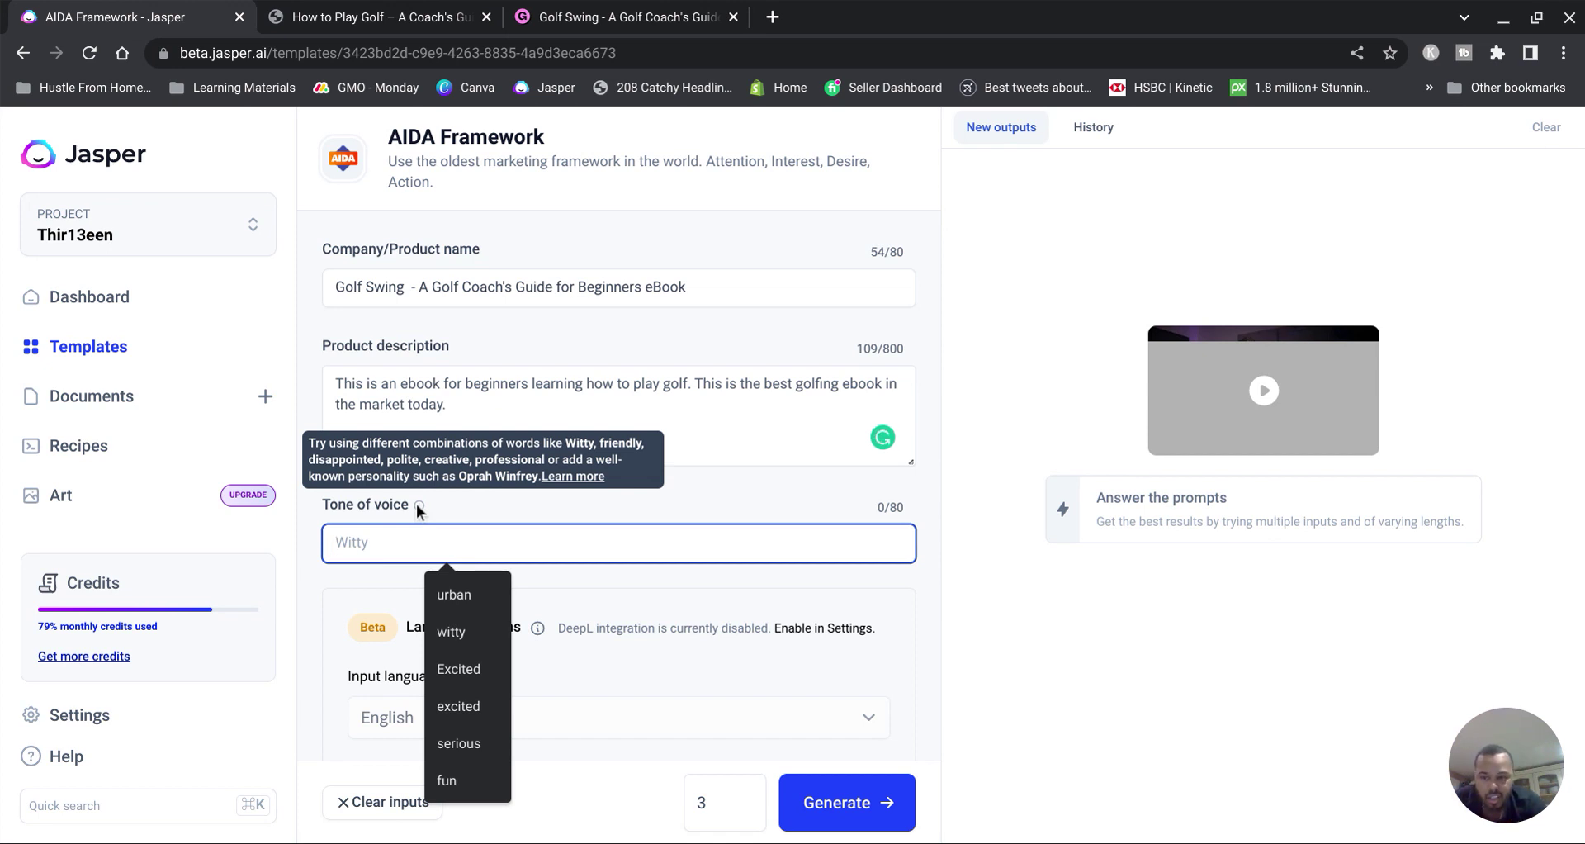
text(professional)
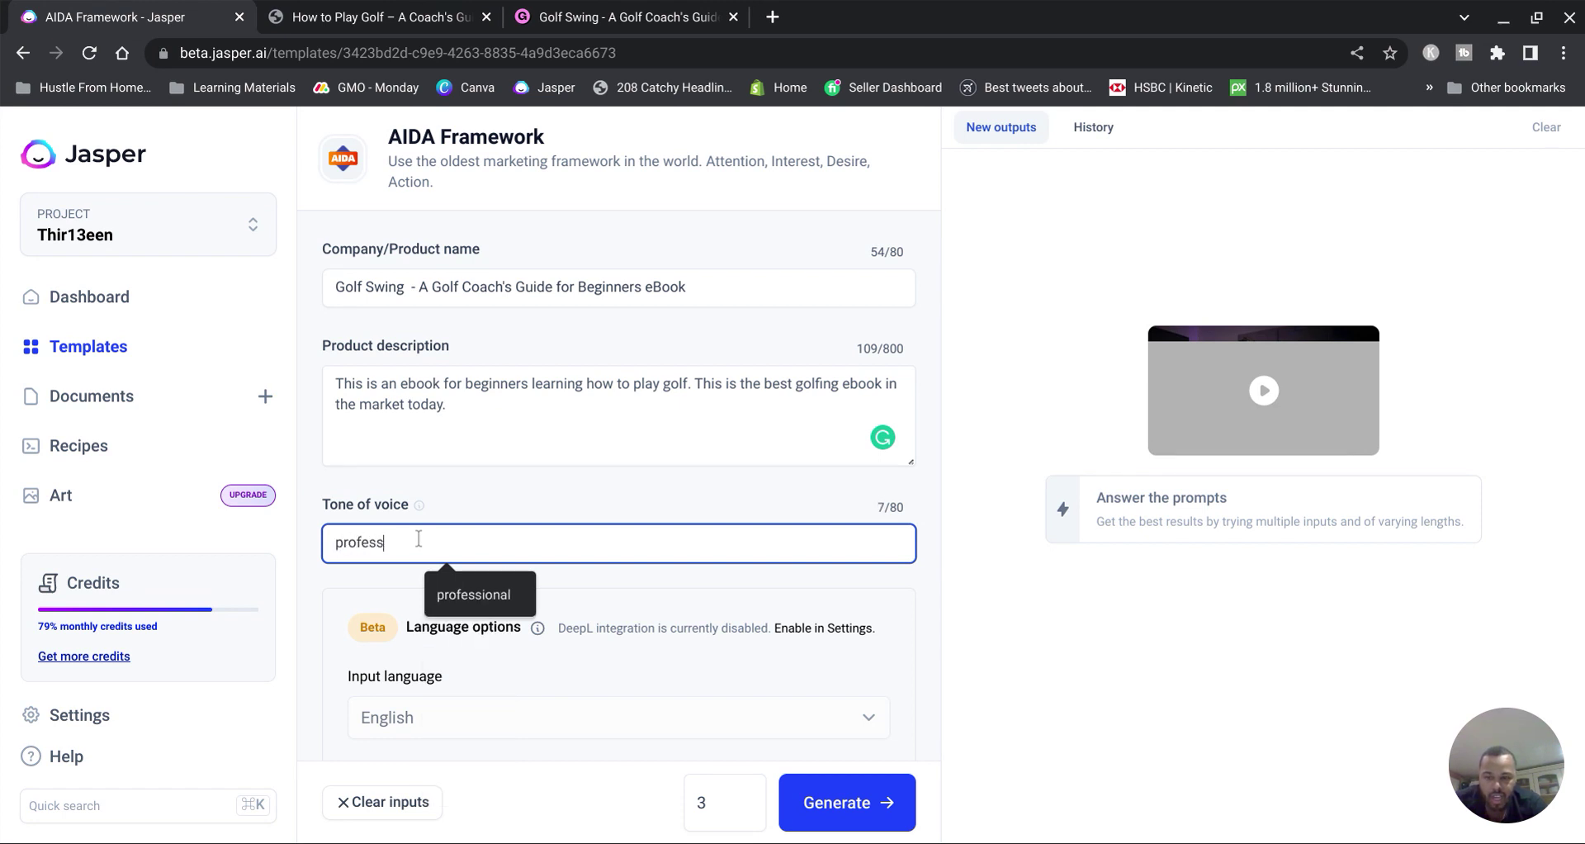
click(460, 502)
scroll(459, 502, down, 3)
scroll(459, 502, up, 3)
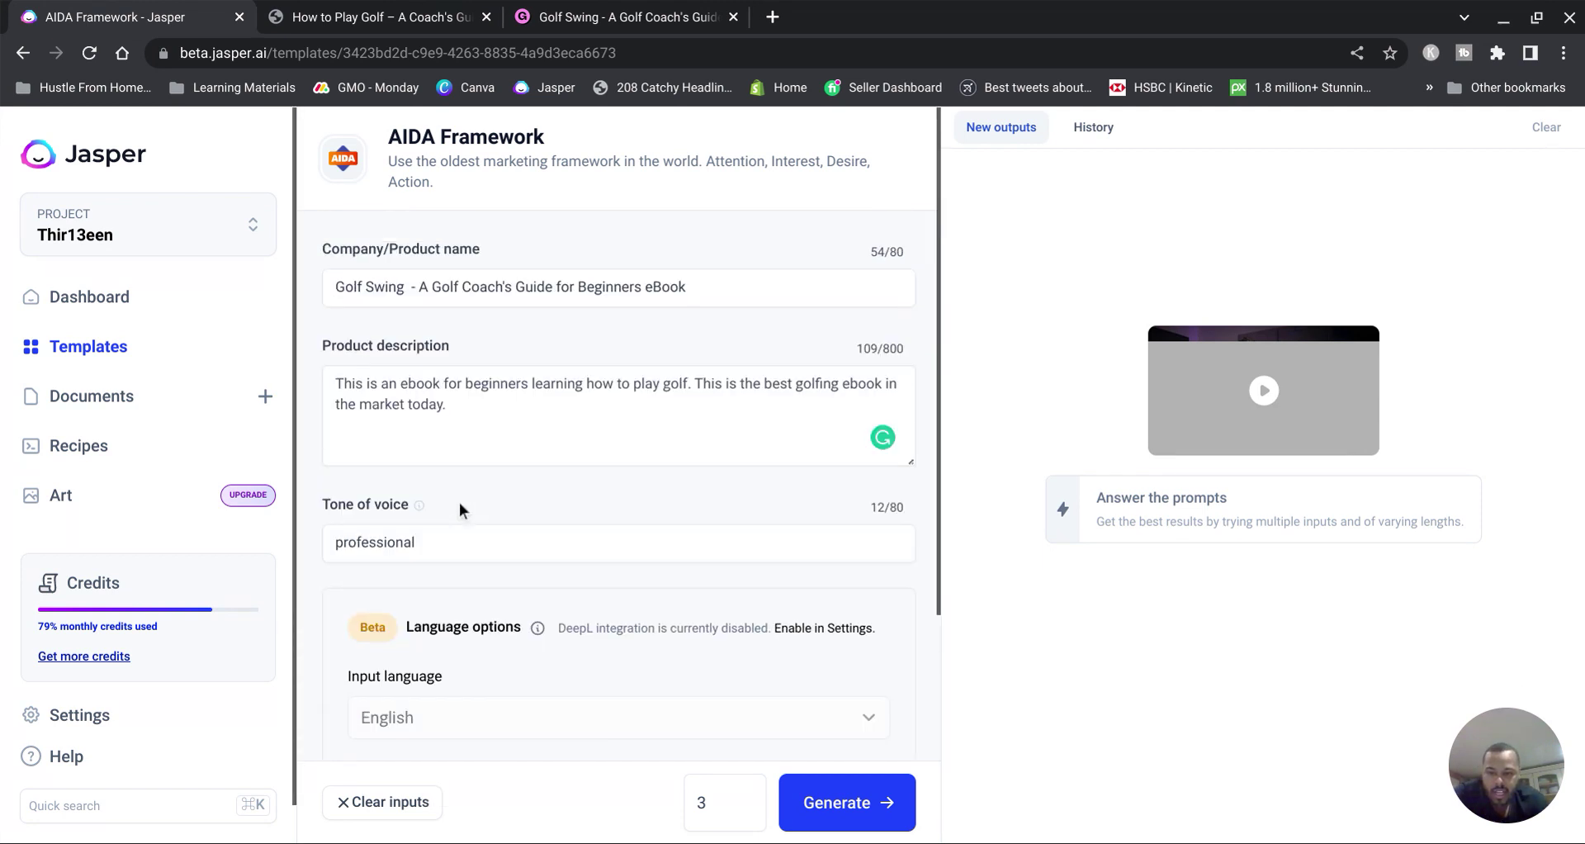
click(747, 808)
click(747, 808)
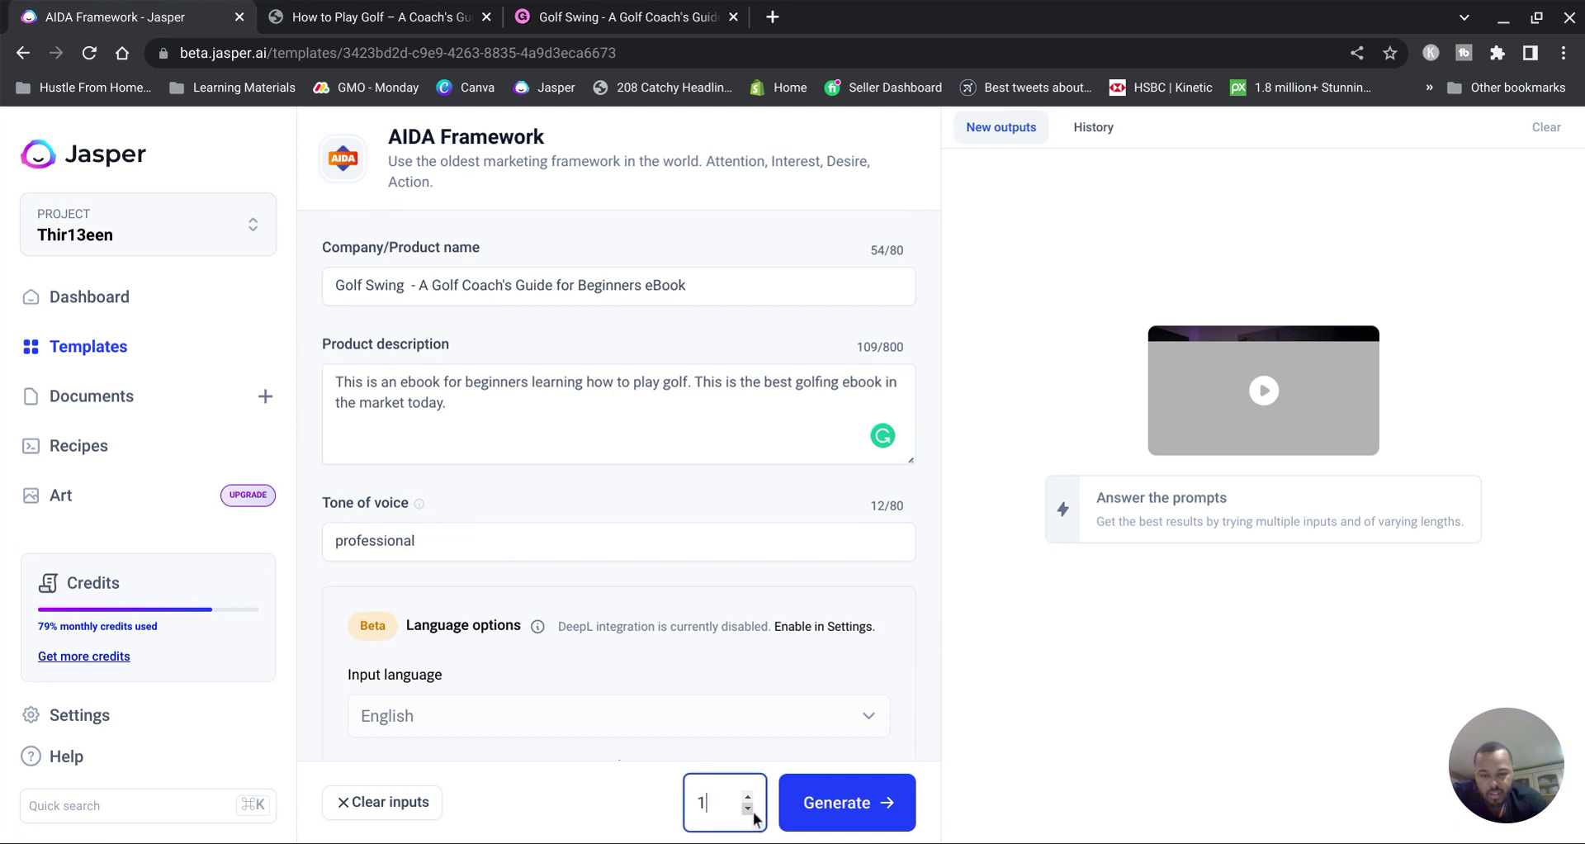
Step: Generate the AIDA output and copy the resulting golf-ebook sales blurb
click(801, 817)
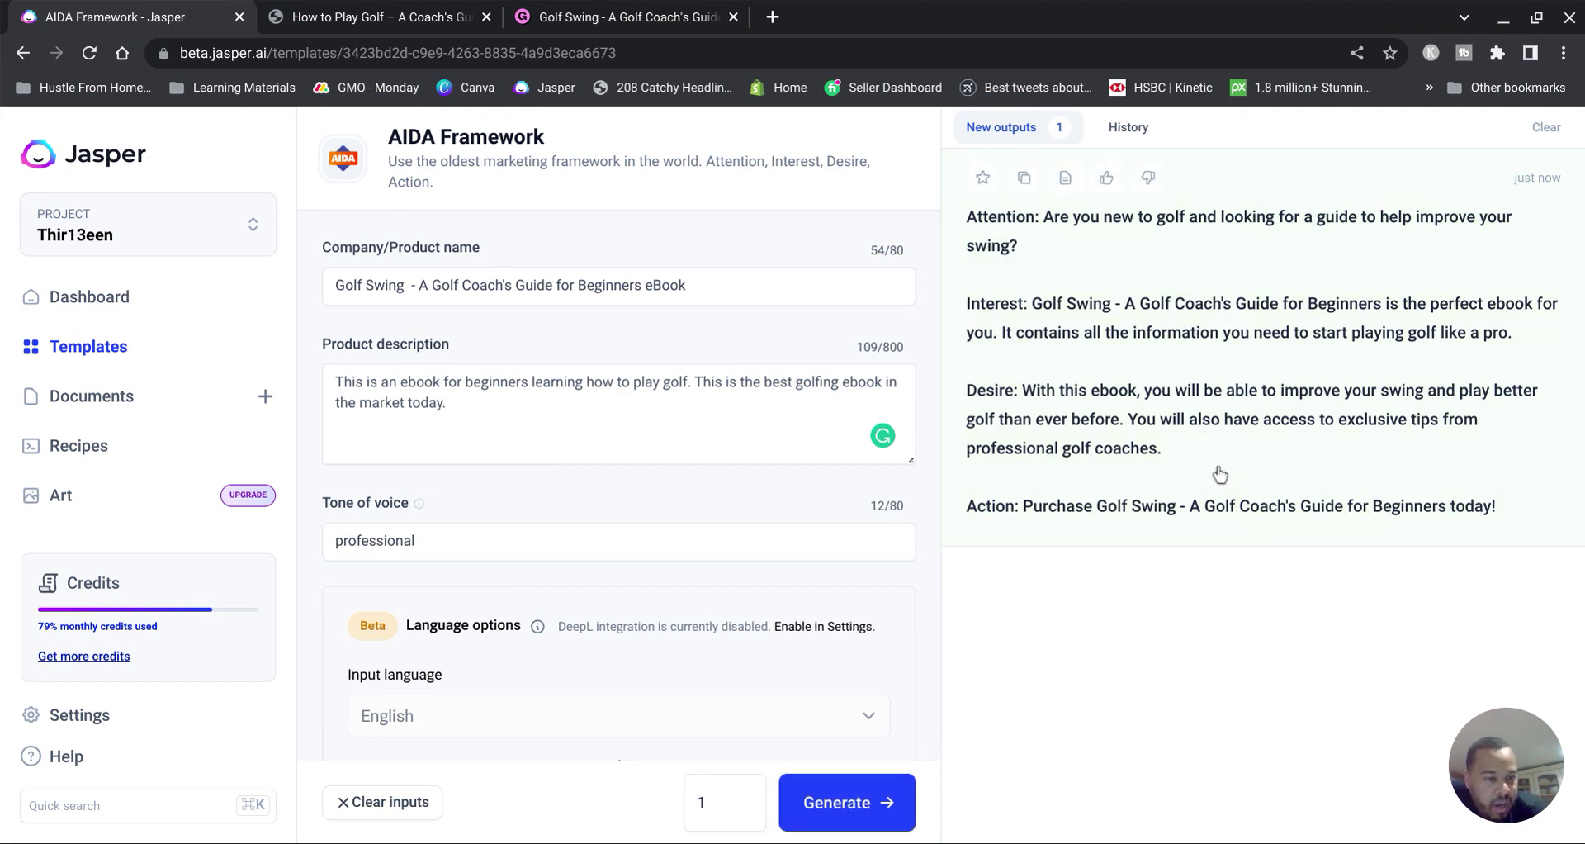
click(1024, 178)
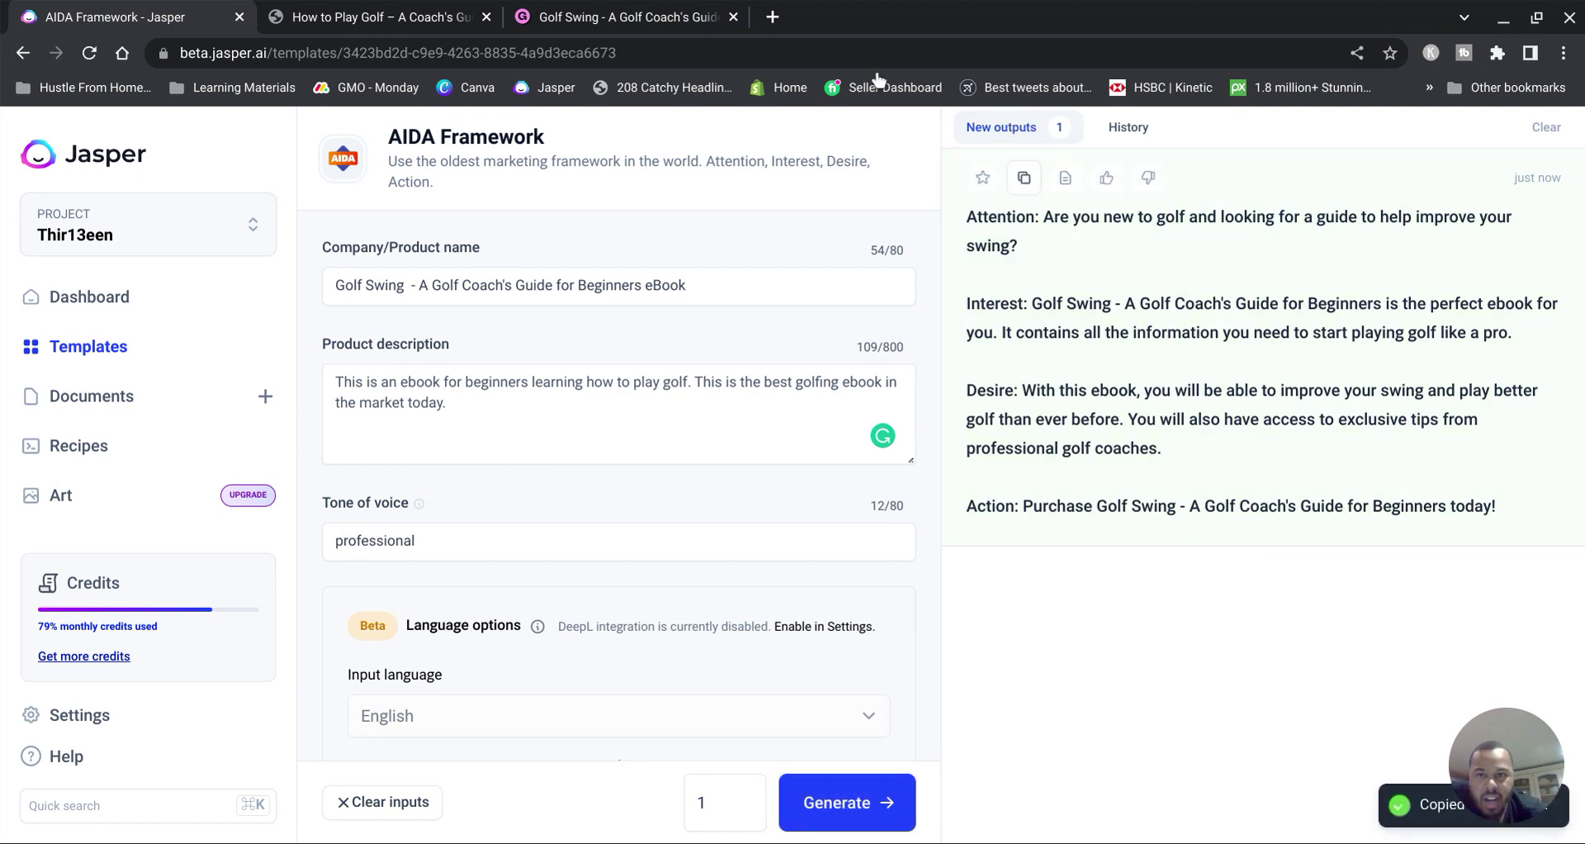
Step: Paste the Jasper AIDA text into the Gumroad product Description
click(578, 16)
click(489, 640)
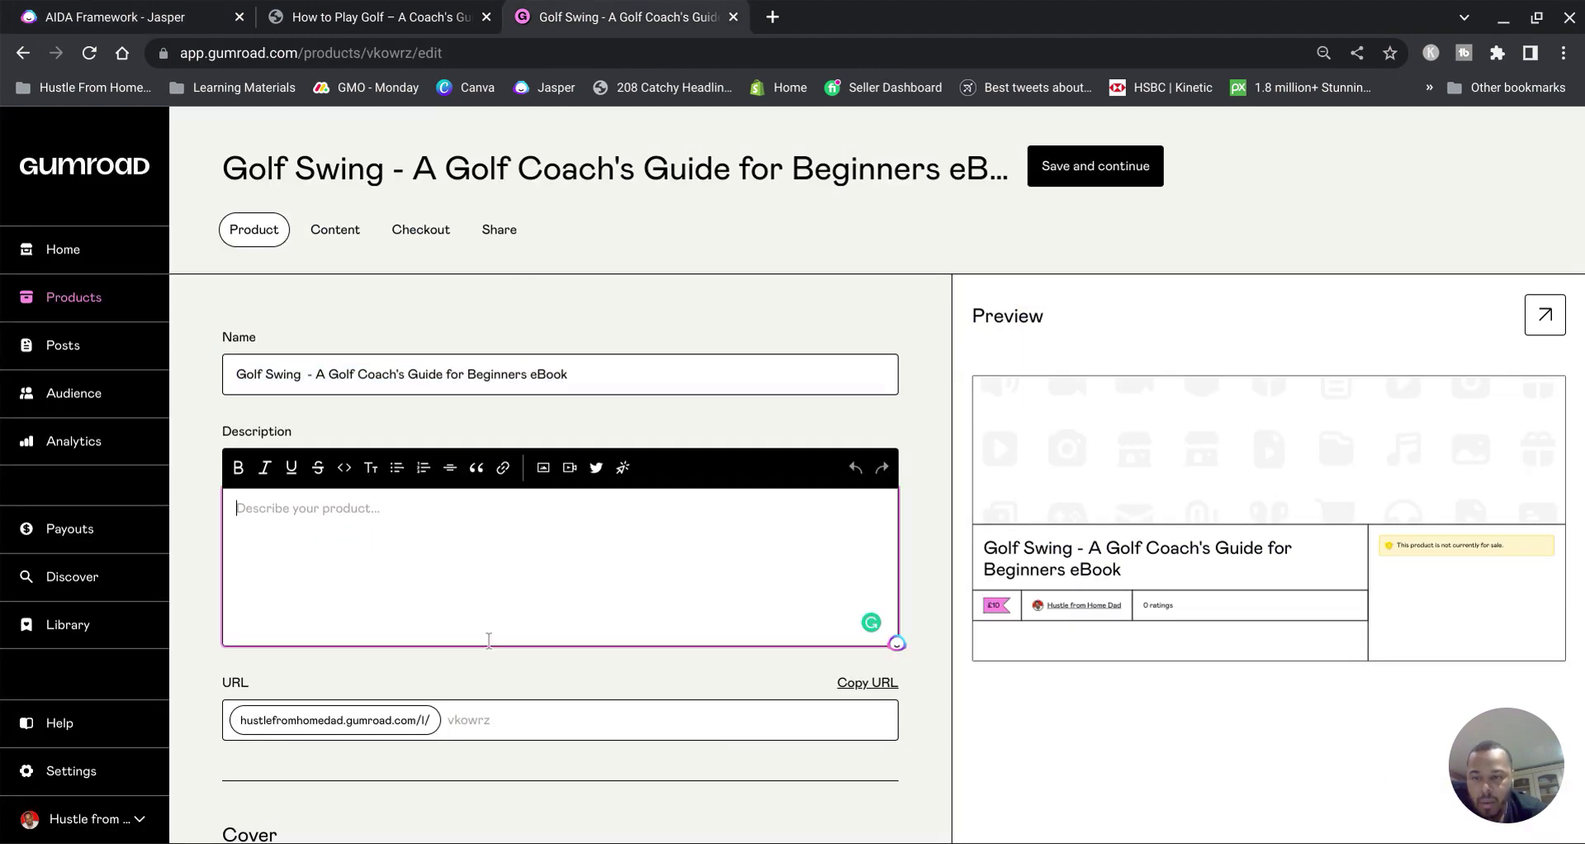
key(ctrl+v)
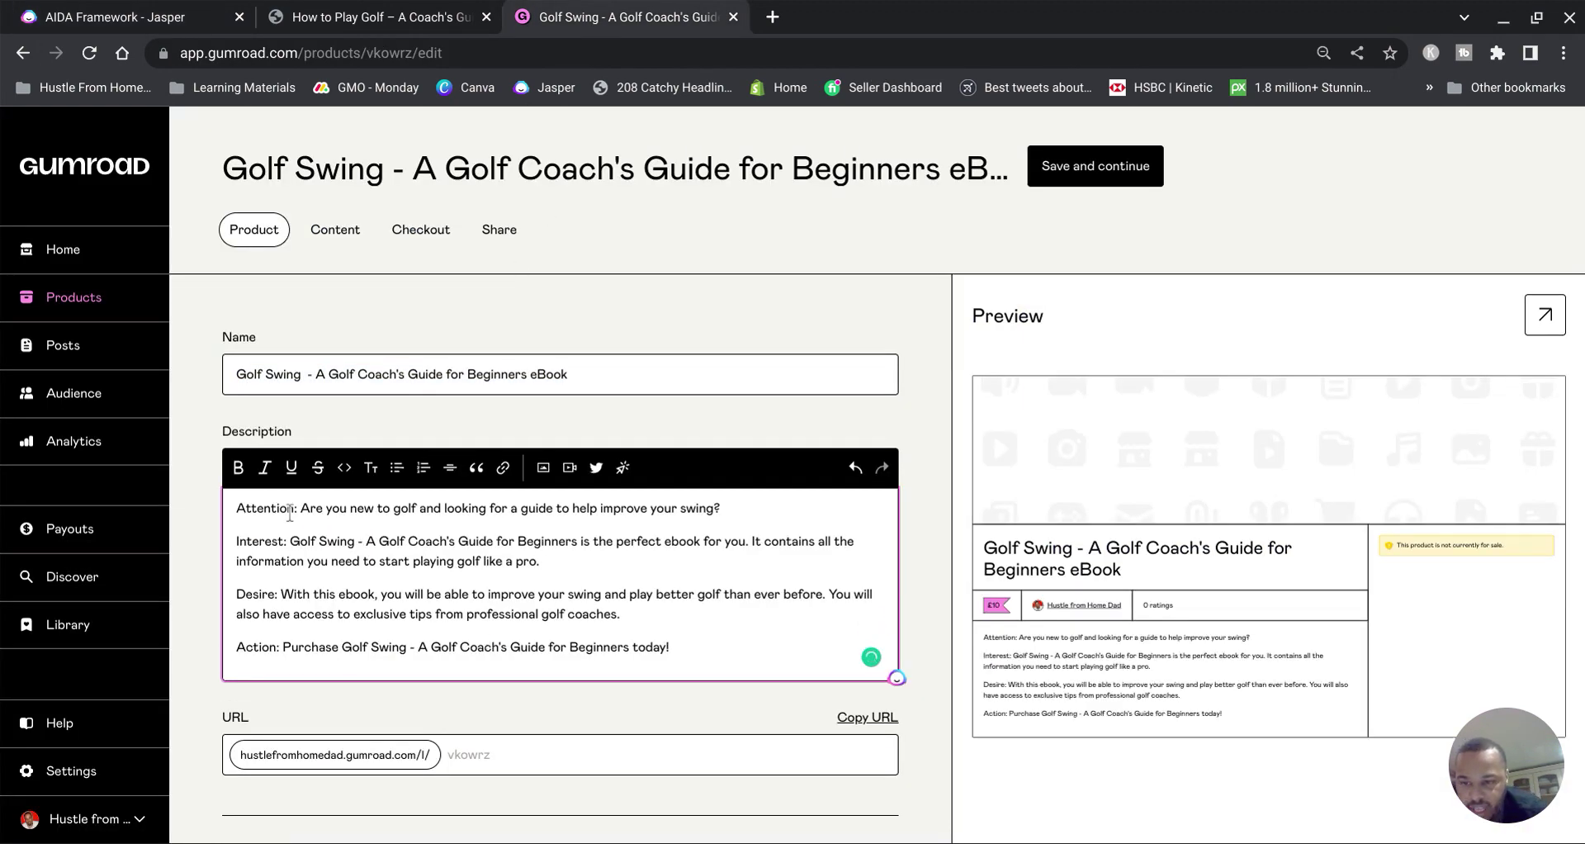
Step: Strip the Attention, Interest, Desire and Action labels from the description paragraphs
click(301, 508)
key(BackSpace)
key(BackSpace)
key(BackSpace)
key(BackSpace)
key(BackSpace)
key(BackSpace)
key(BackSpace)
key(BackSpace)
key(BackSpace)
key(BackSpace)
key(BackSpace)
click(290, 543)
key(BackSpace)
key(BackSpace)
key(BackSpace)
key(BackSpace)
key(BackSpace)
key(BackSpace)
key(BackSpace)
key(BackSpace)
key(BackSpace)
key(BackSpace)
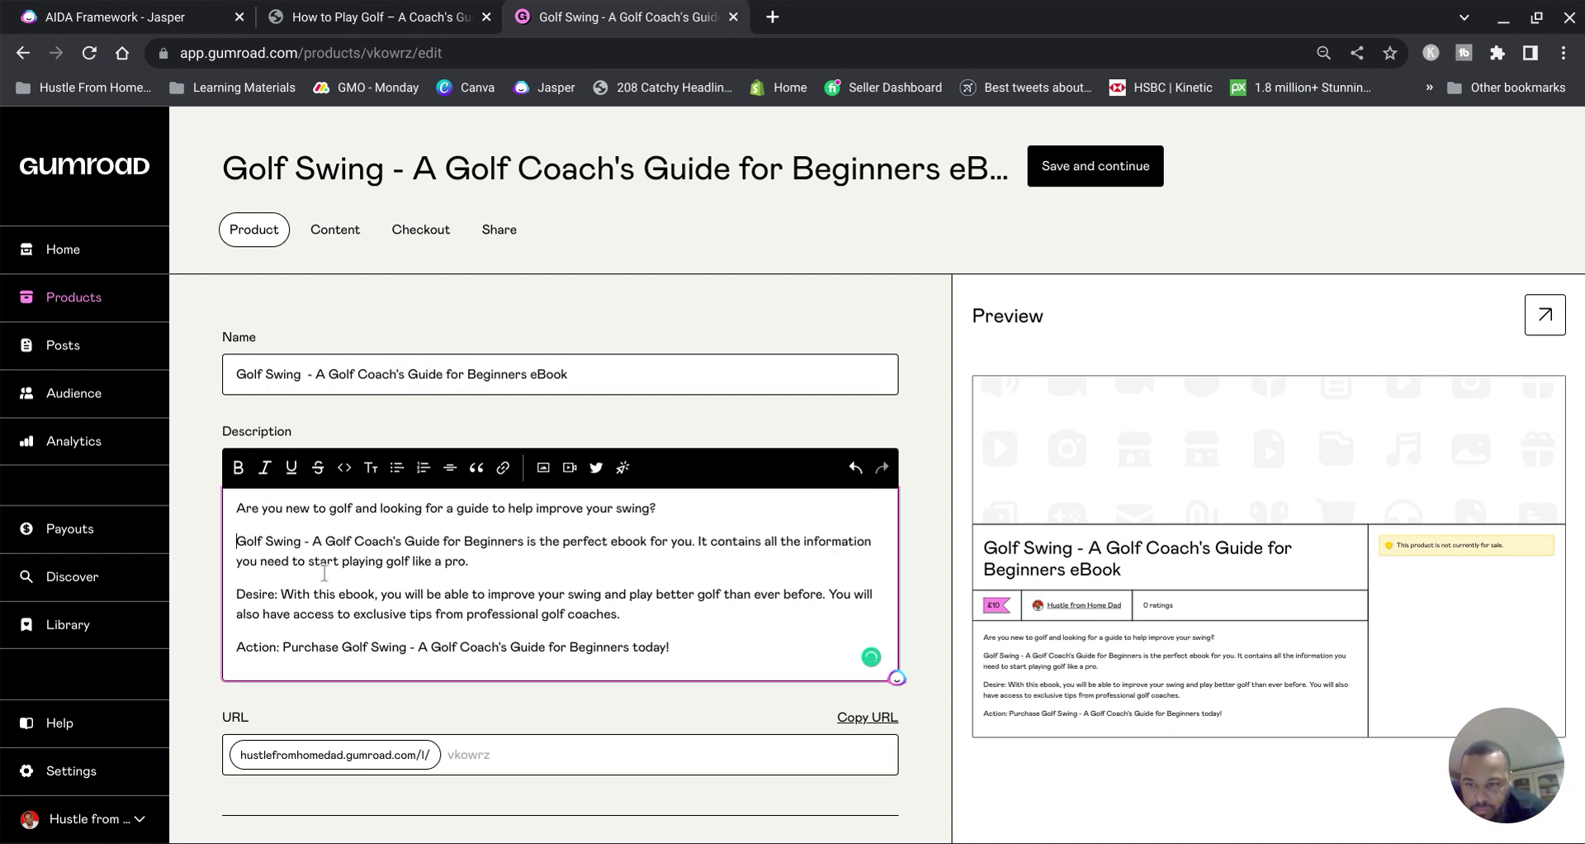
click(280, 594)
key(BackSpace)
key(BackSpace)
key(BackSpace)
key(BackSpace)
key(BackSpace)
key(BackSpace)
key(BackSpace)
key(BackSpace)
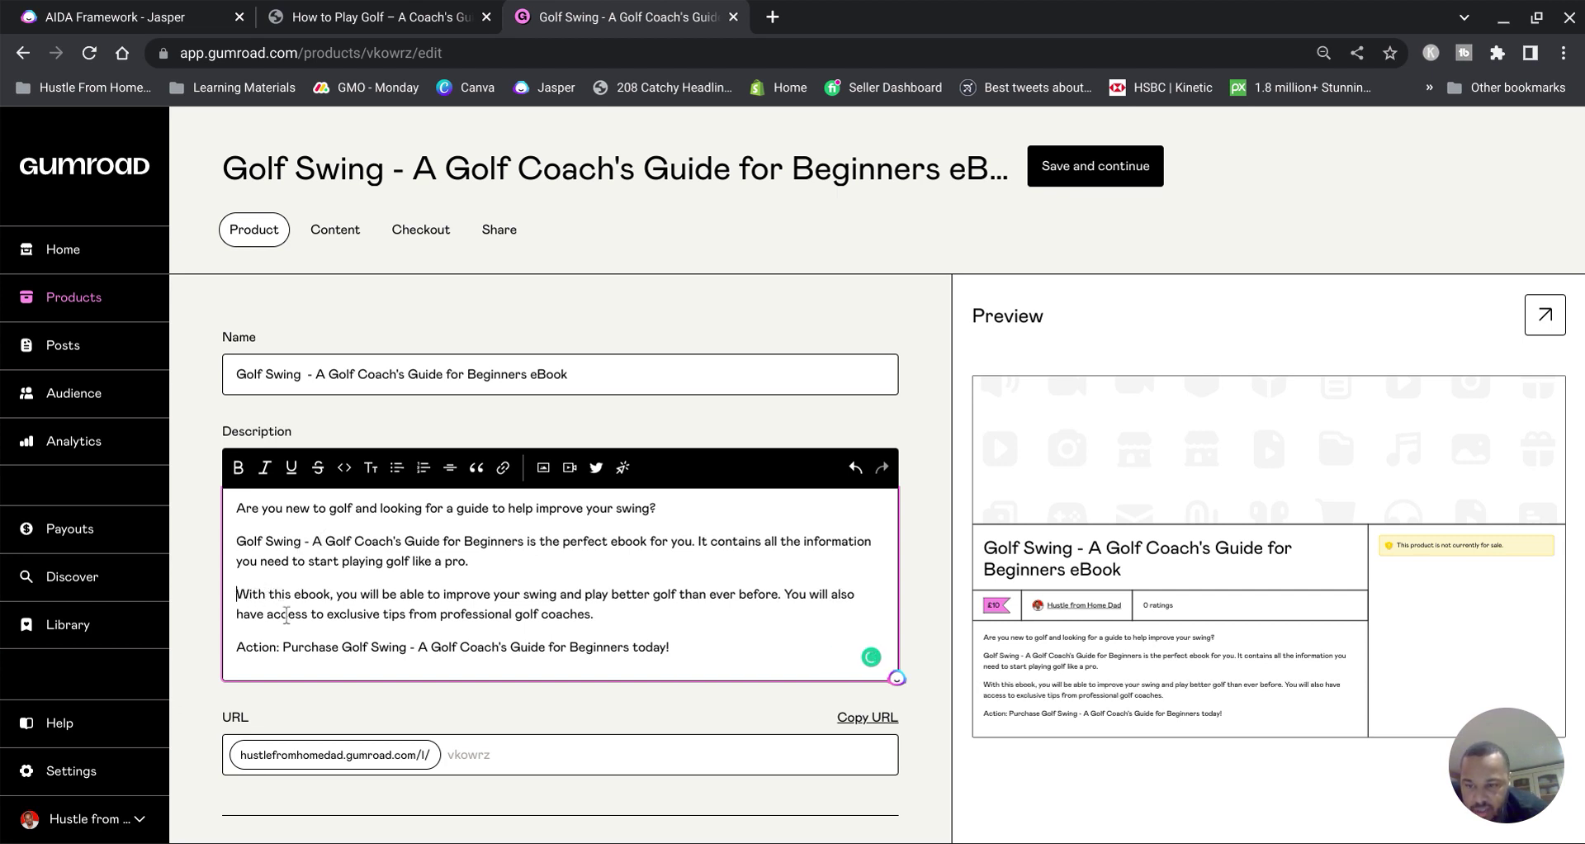
click(283, 647)
key(BackSpace)
key(BackSpace)
key(BackSpace)
key(BackSpace)
key(BackSpace)
key(BackSpace)
key(BackSpace)
key(BackSpace)
key(BackSpace)
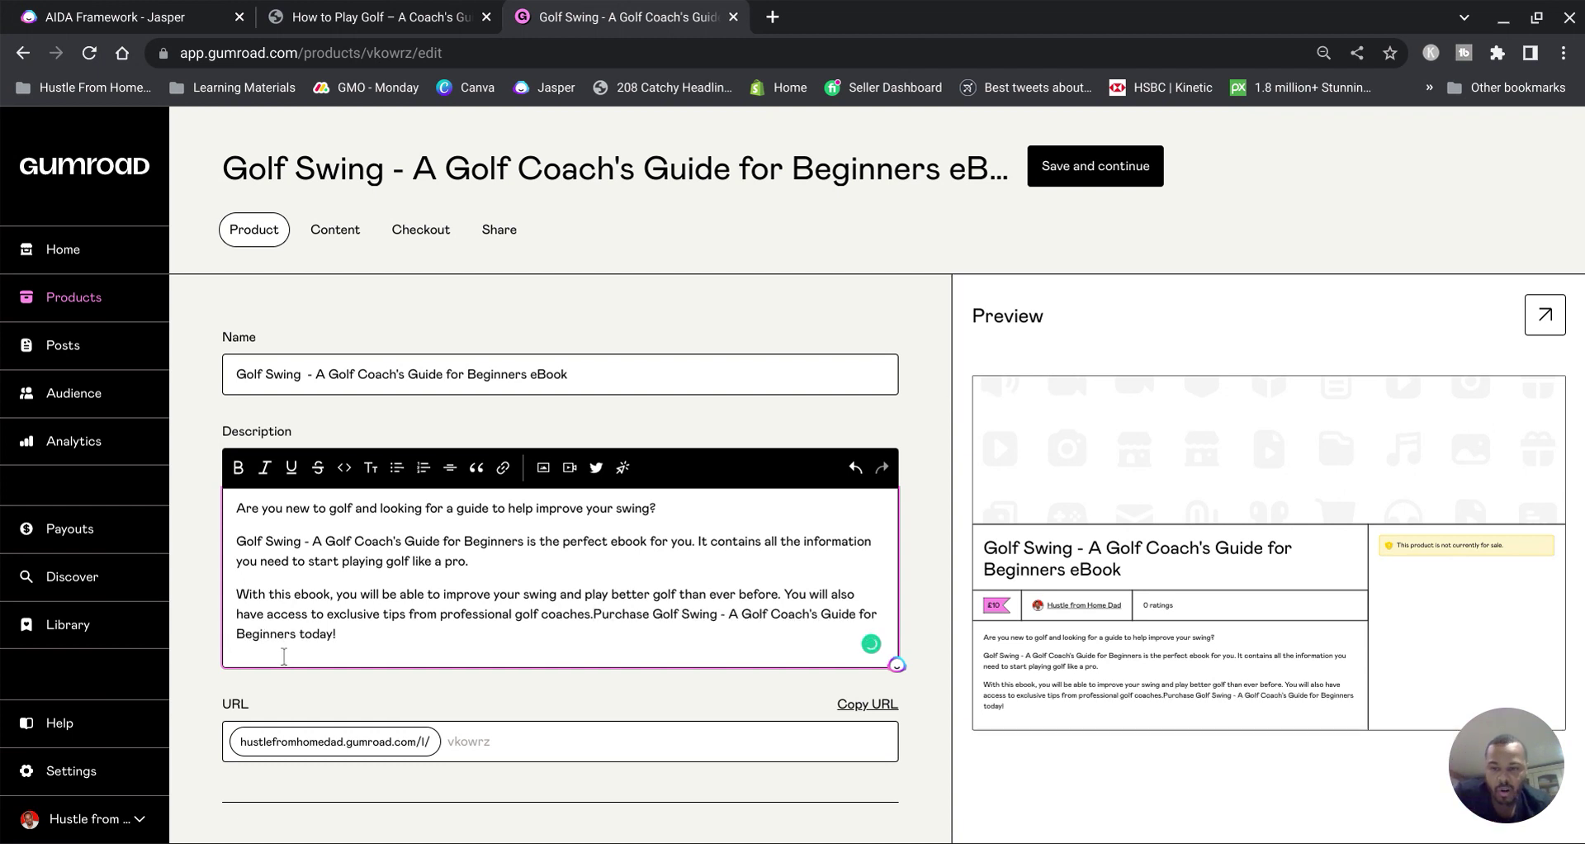
click(494, 335)
scroll(493, 335, down, 4)
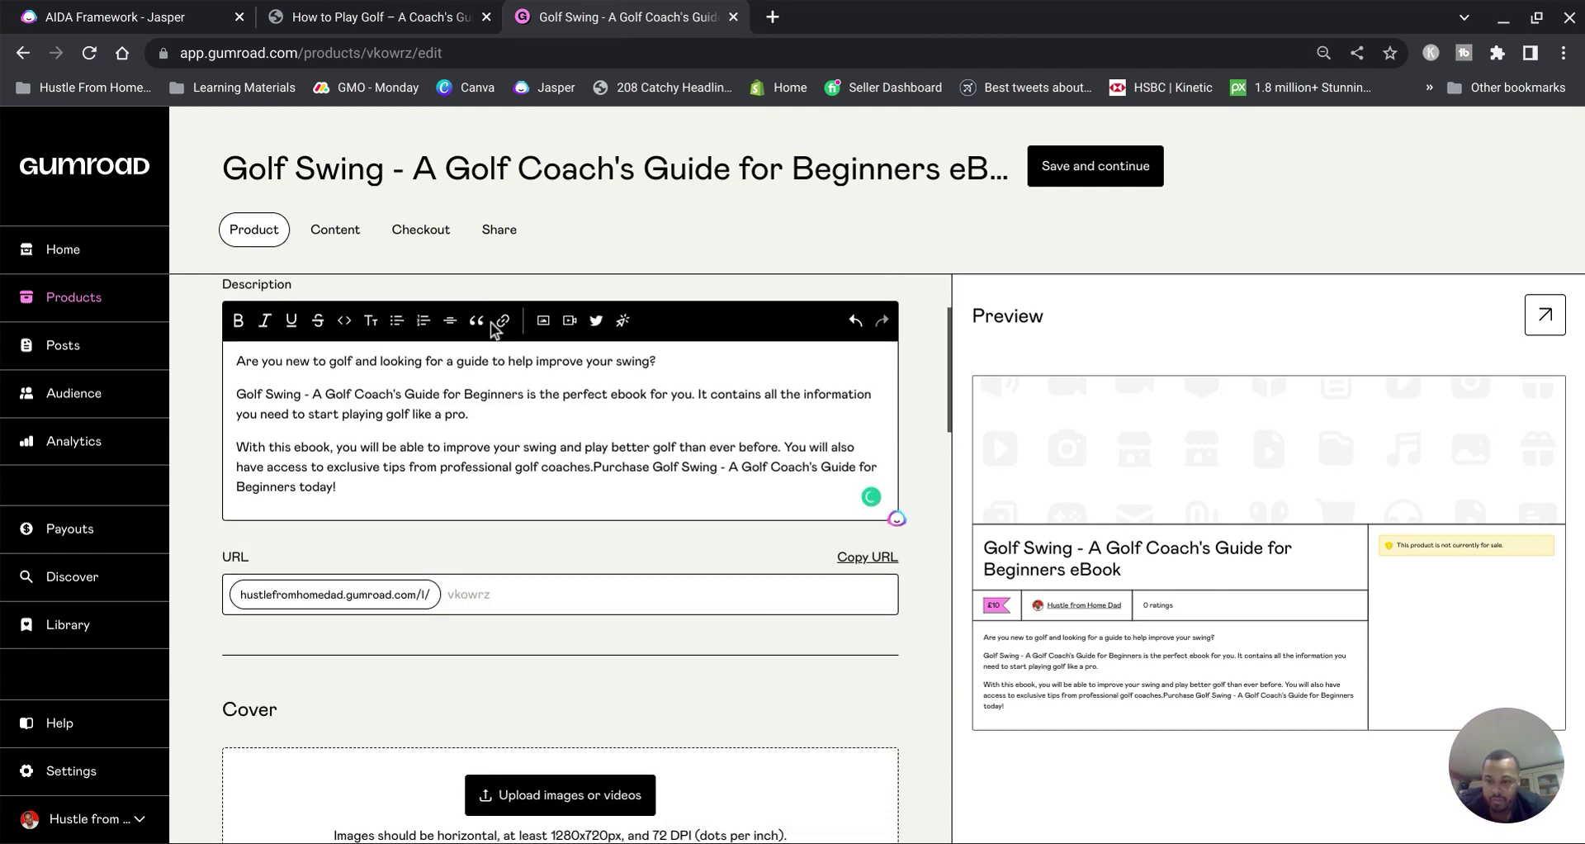
scroll(491, 331, up, 4)
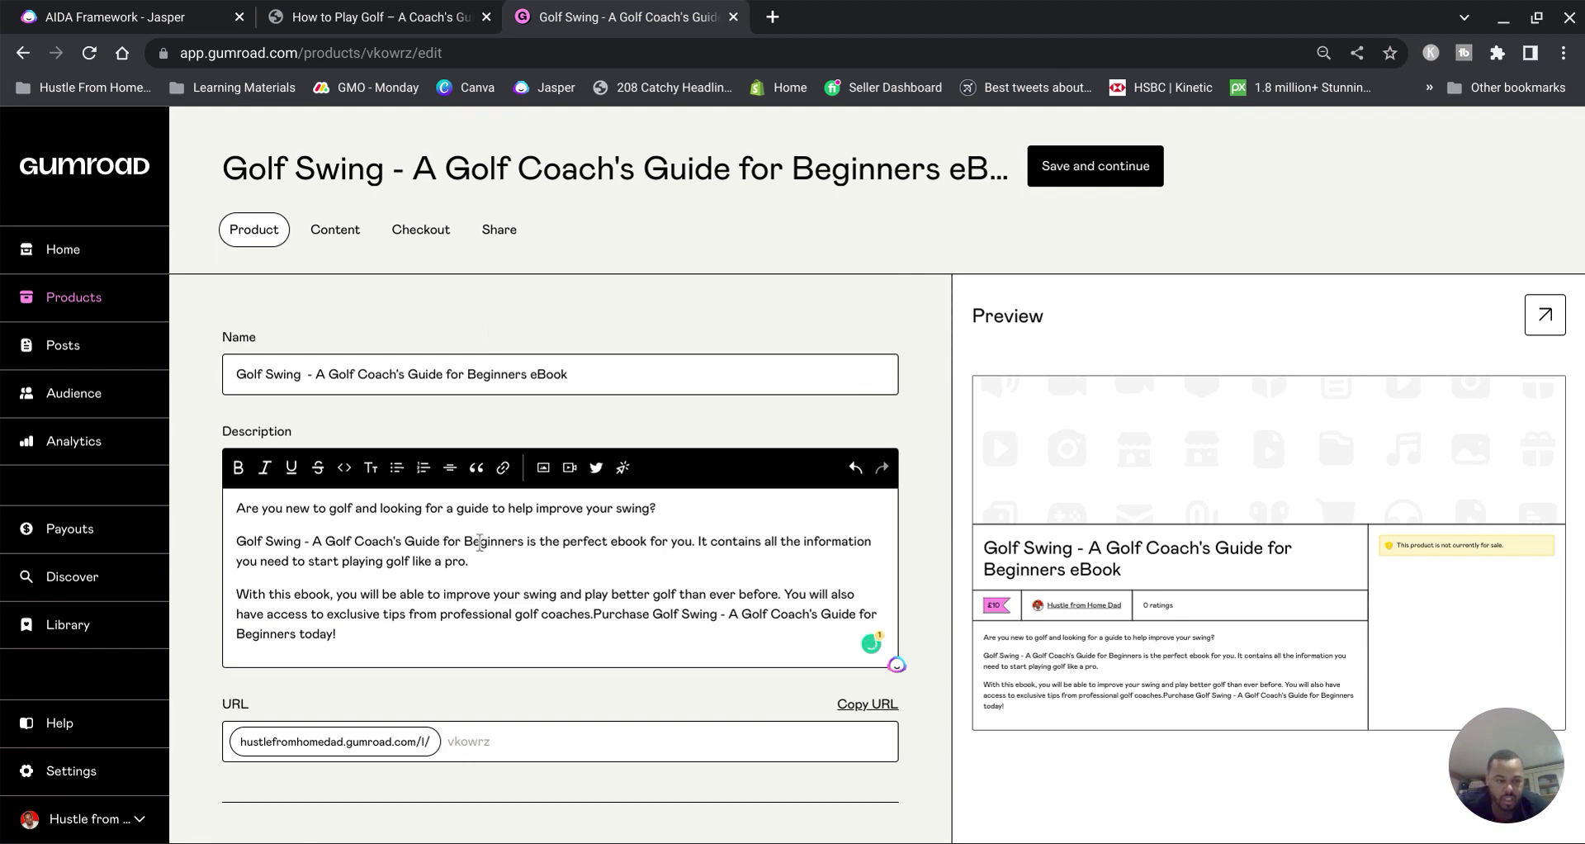
scroll(490, 506, down, 5)
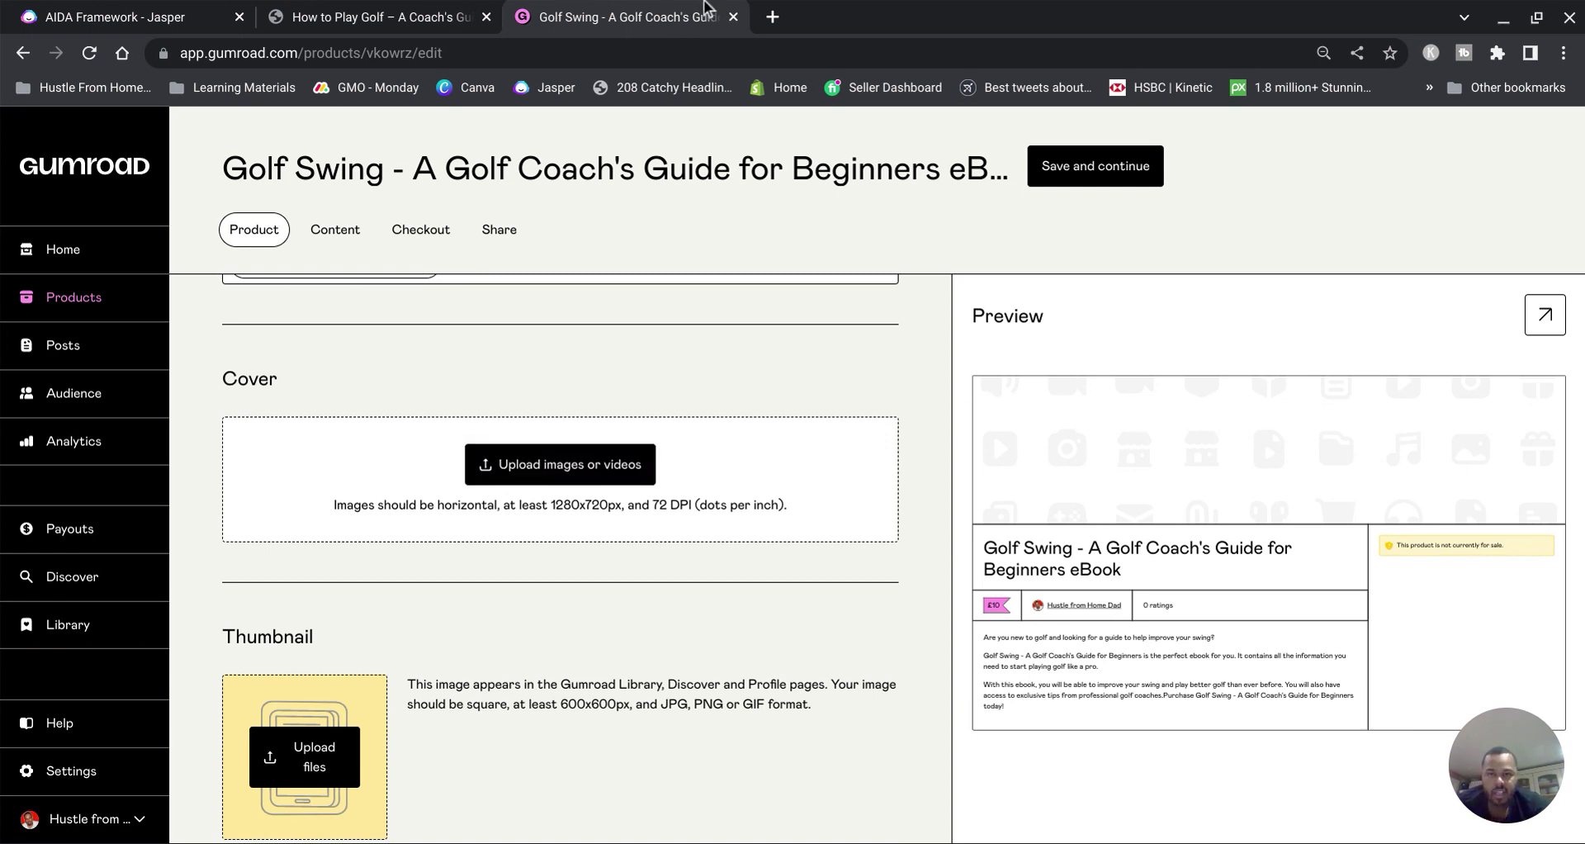
Step: Search Google for 'golfing for beginners' and show the image results
click(768, 18)
click(693, 439)
text(golfing for beginners)
key(Return)
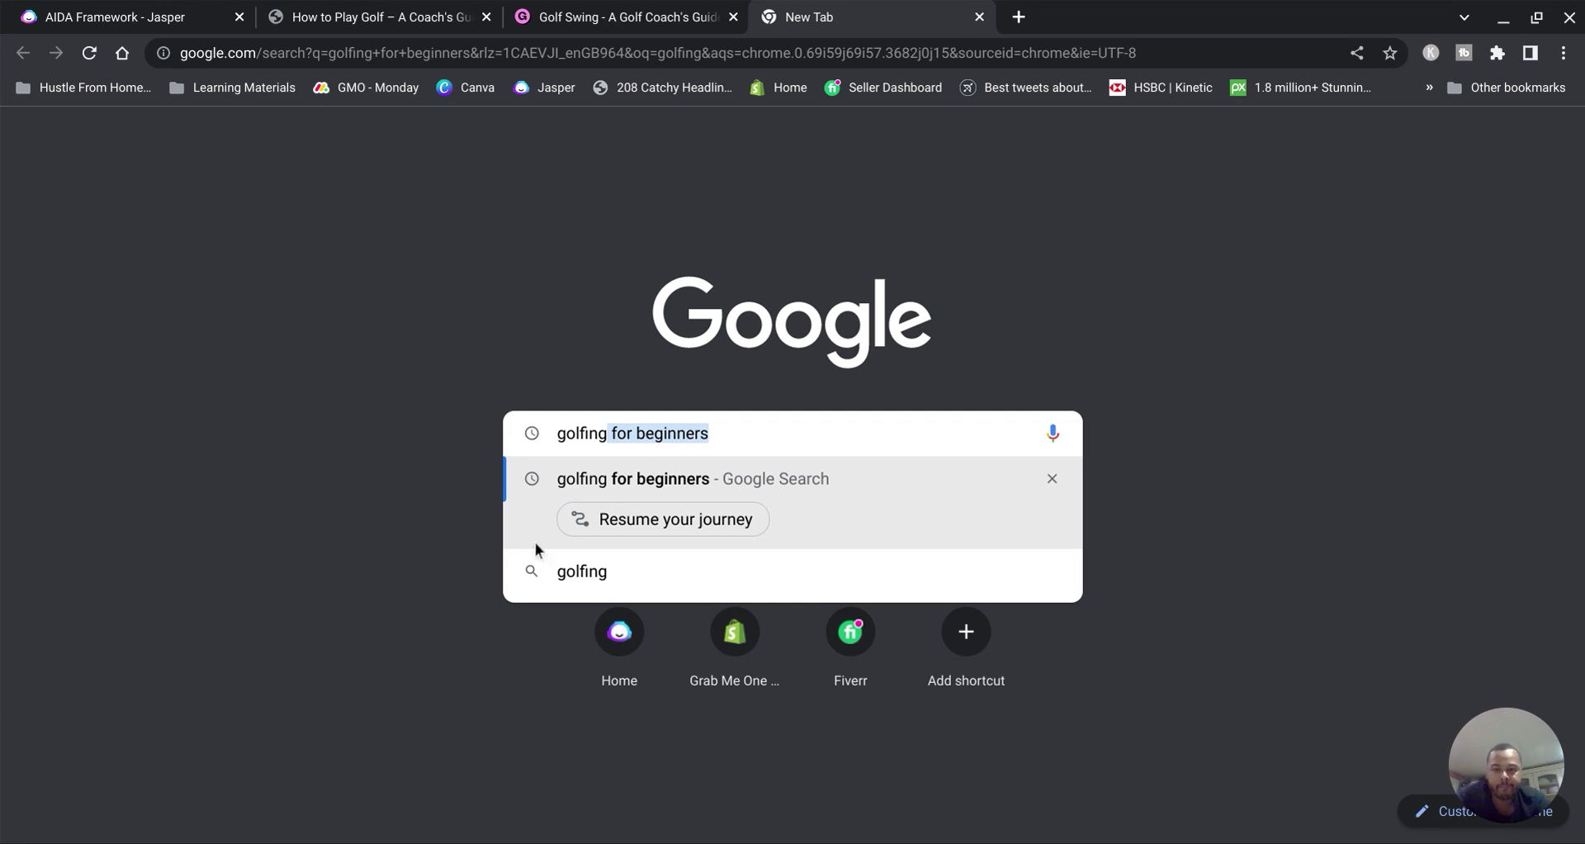
click(632, 481)
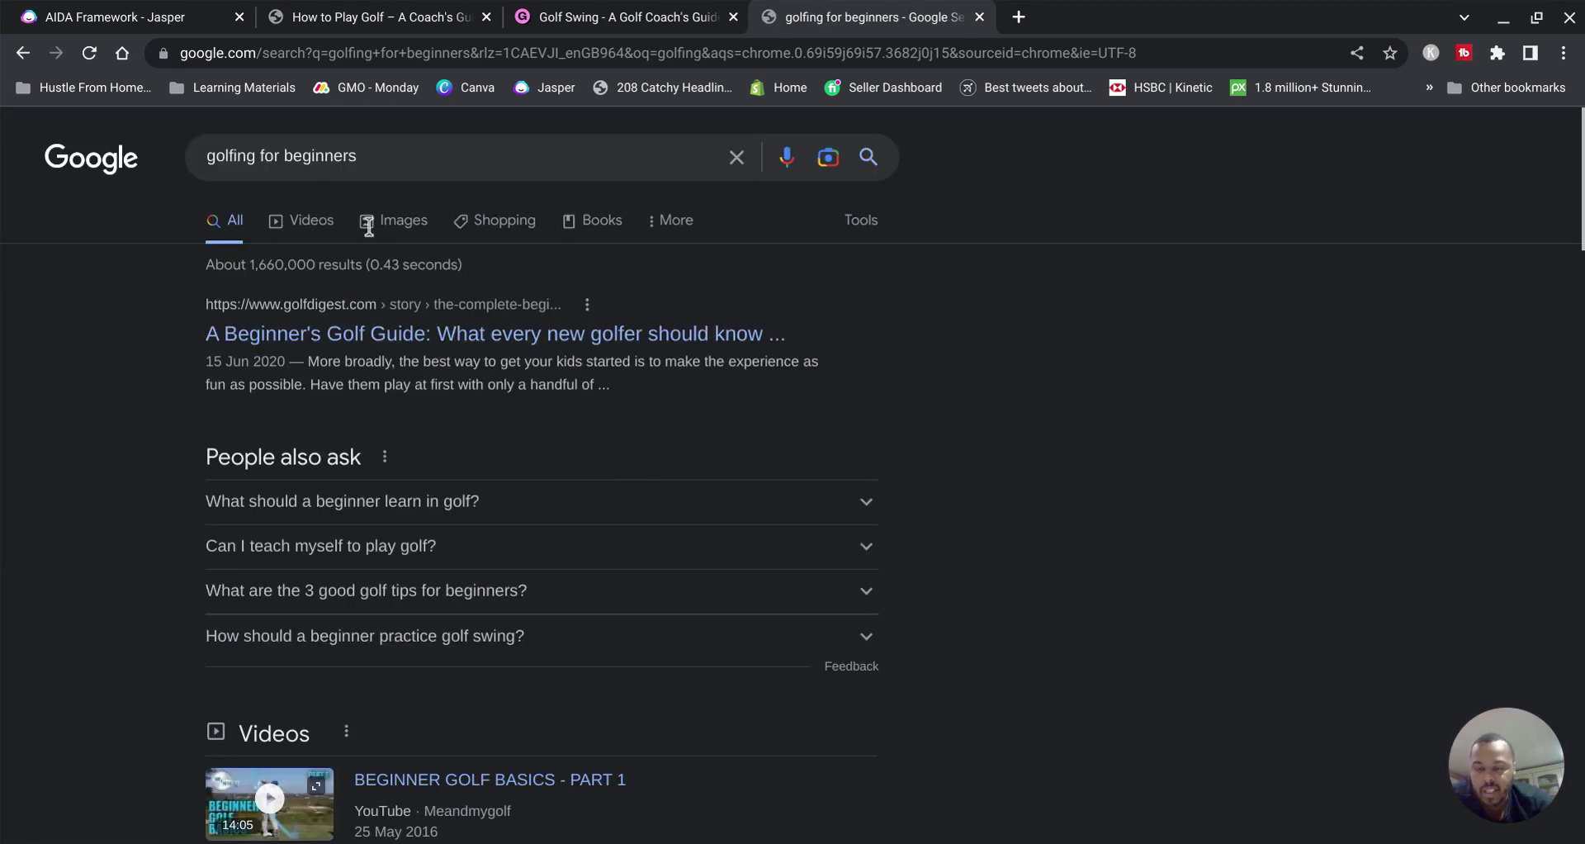
click(368, 223)
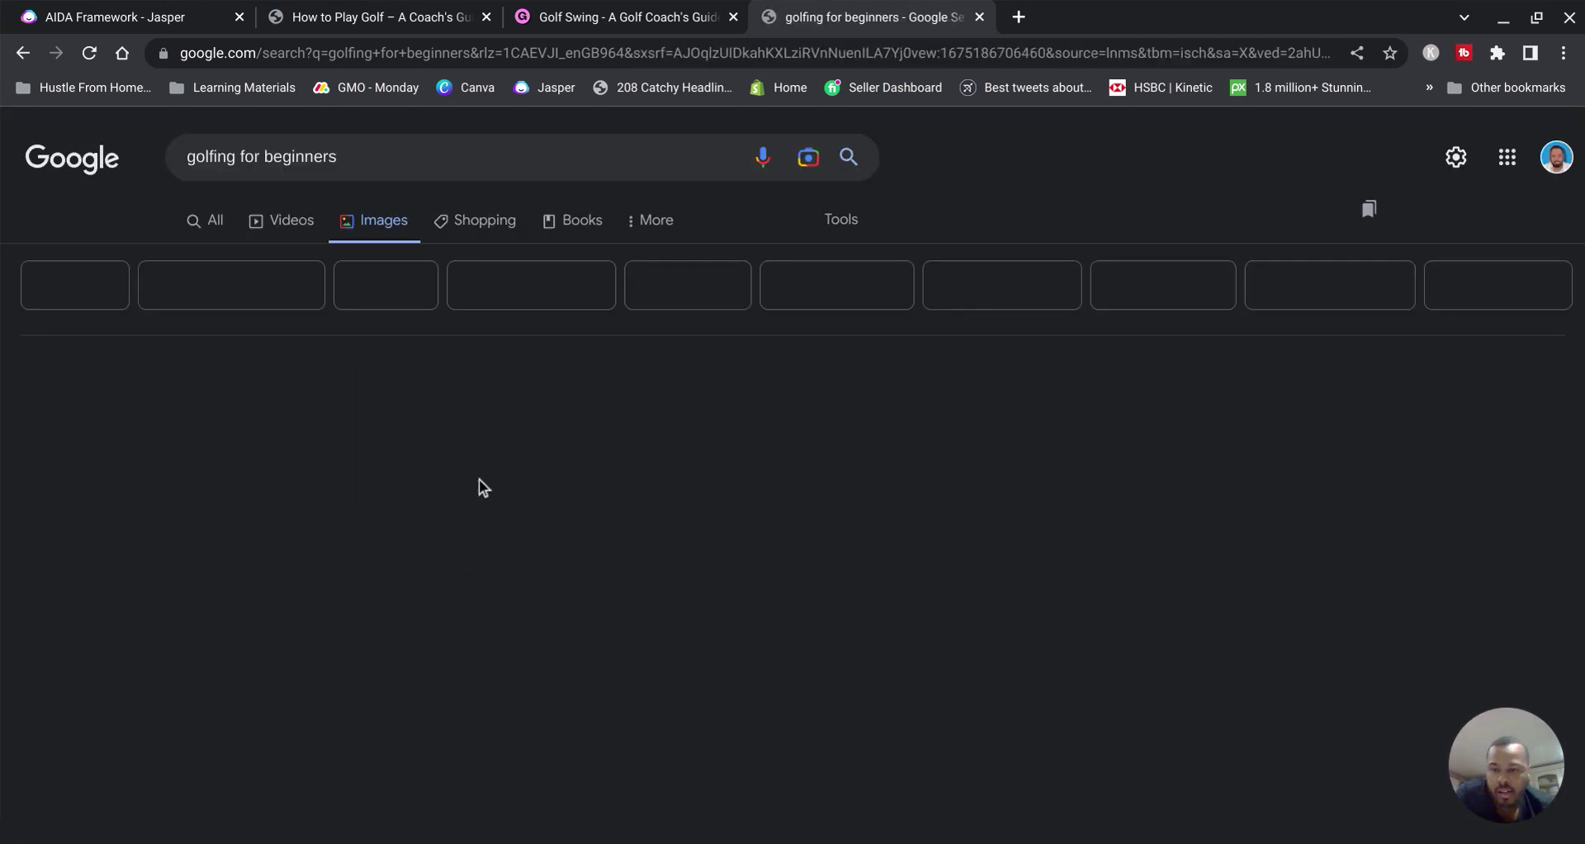
Step: Save the Geek Golfer coaching photo to Downloads as Fotolia_218819665_Subscription_Monthly_M.jpg
scroll(830, 493, down, 4)
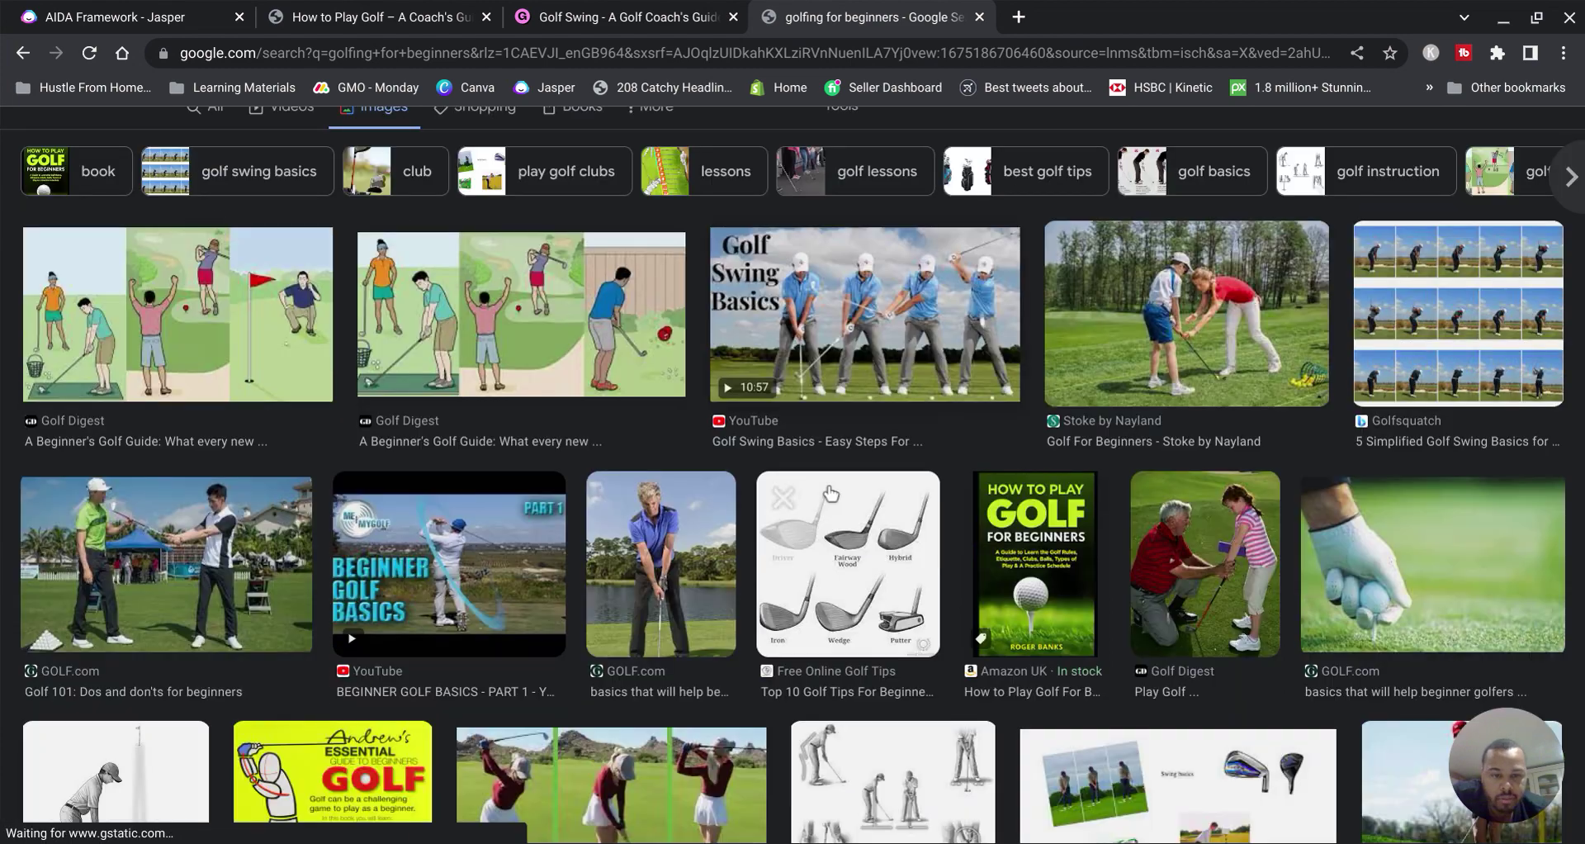
scroll(831, 493, down, 5)
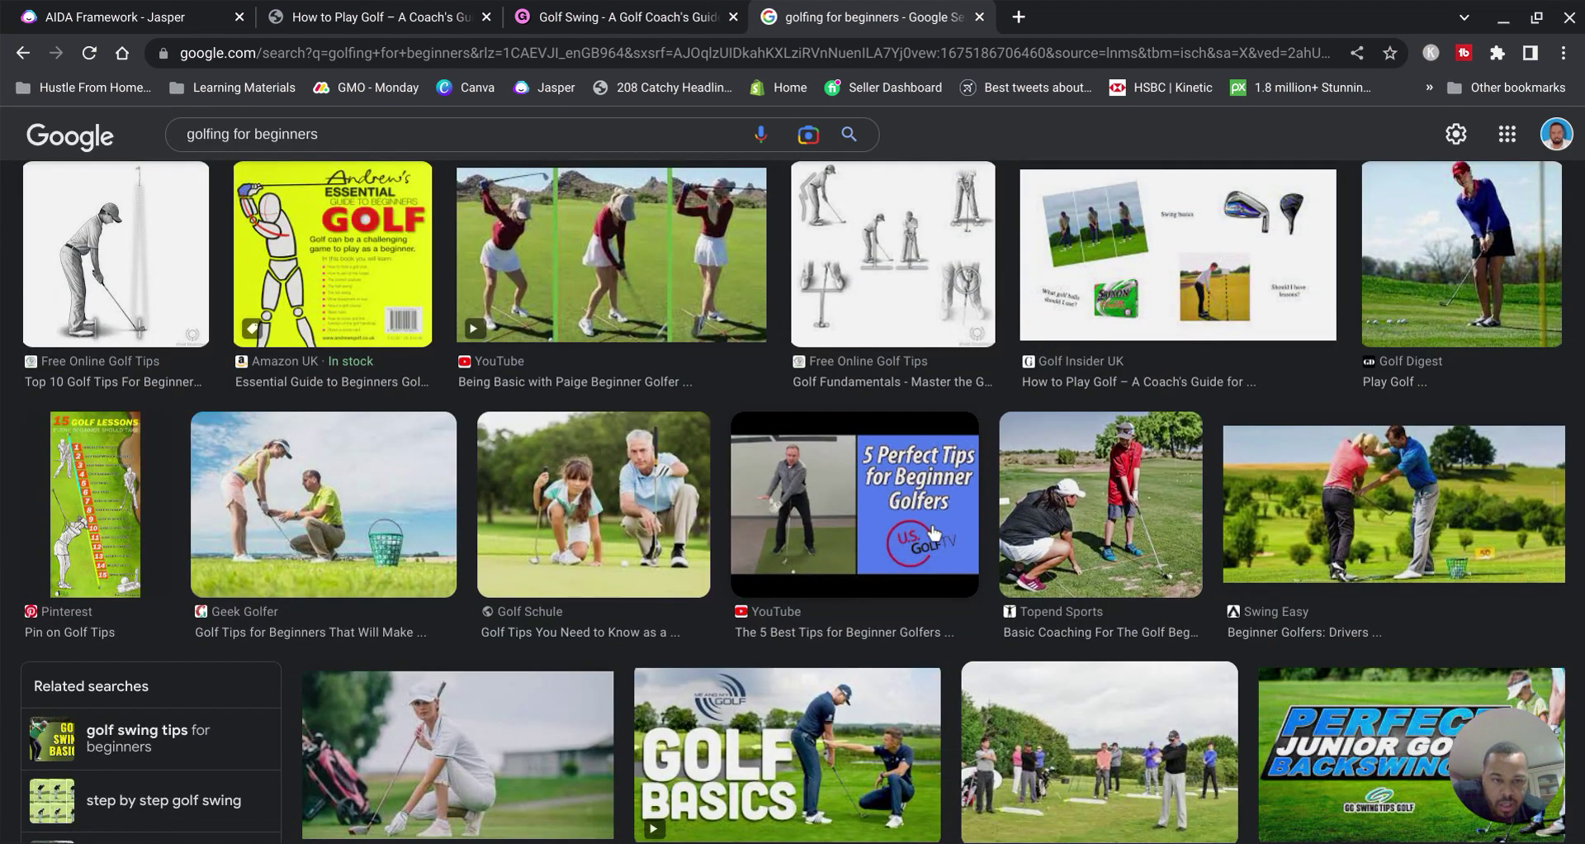
scroll(934, 532, down, 1)
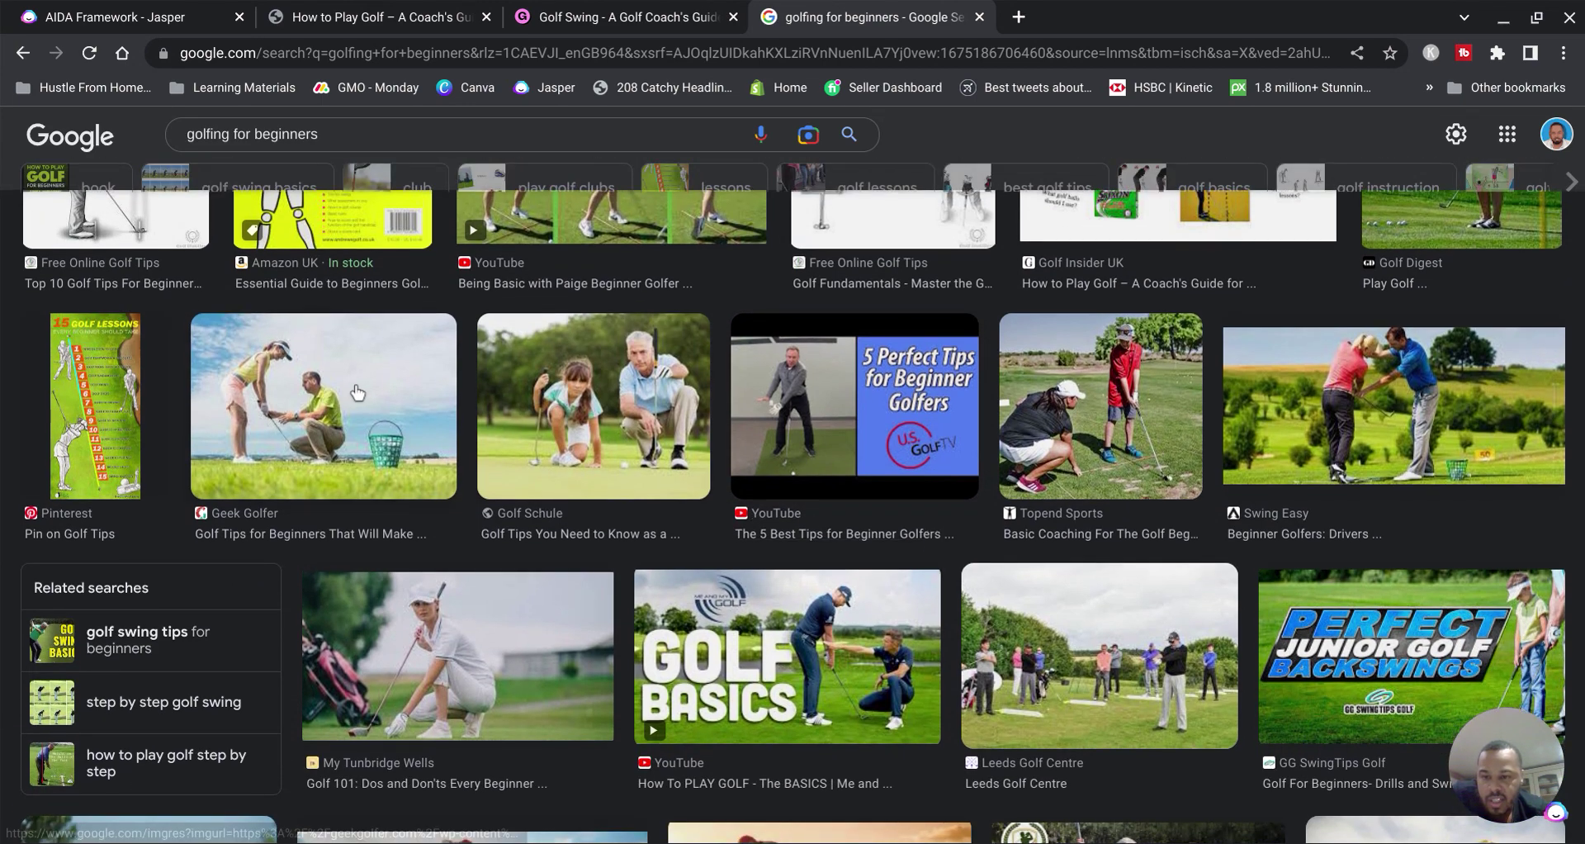
click(358, 392)
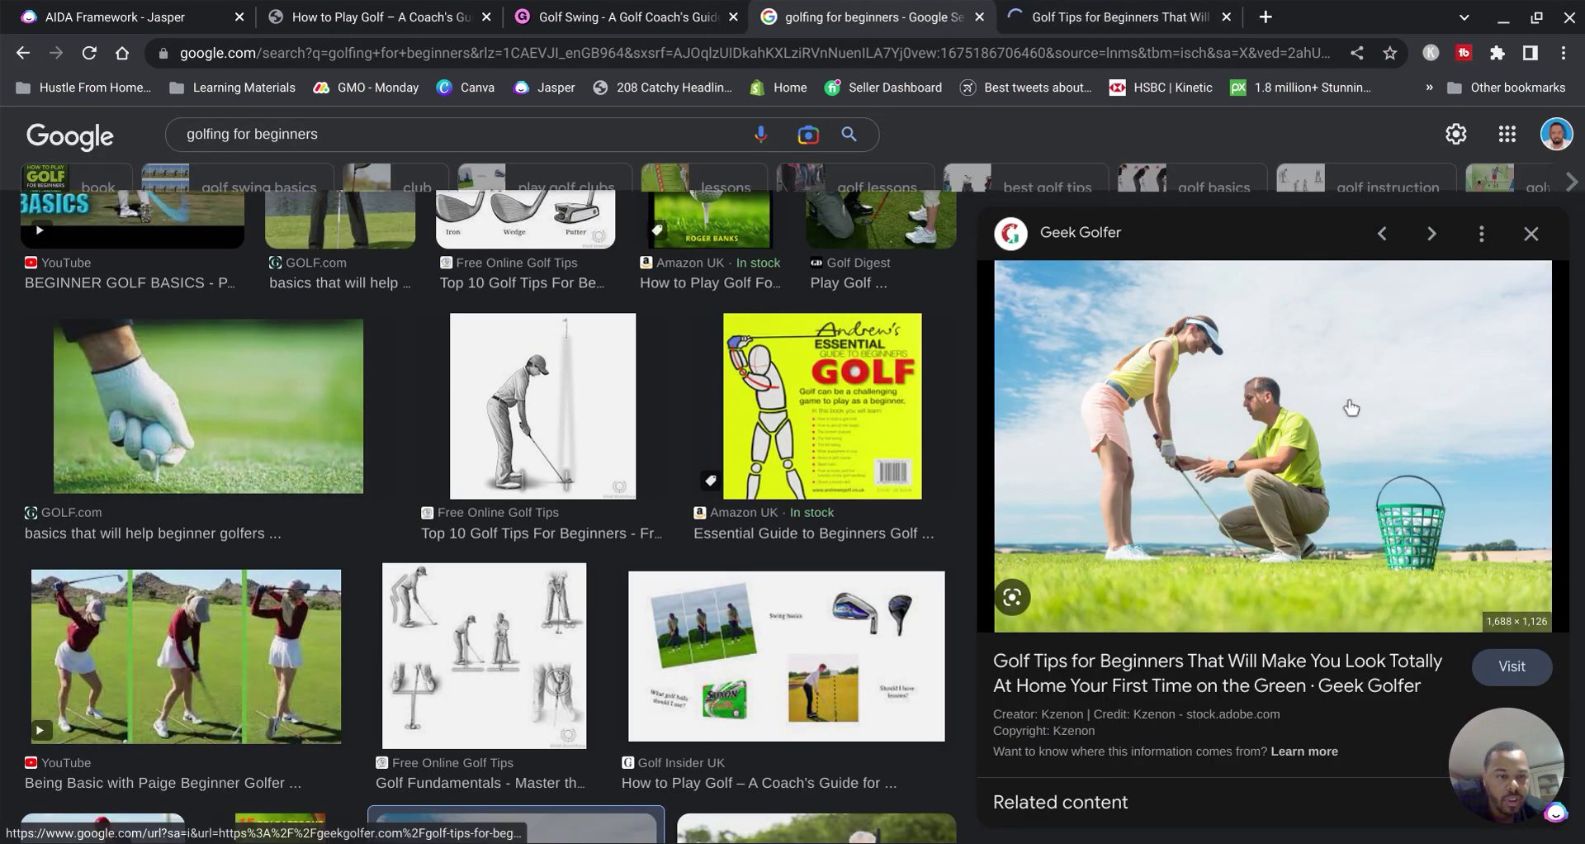
right_click(1334, 402)
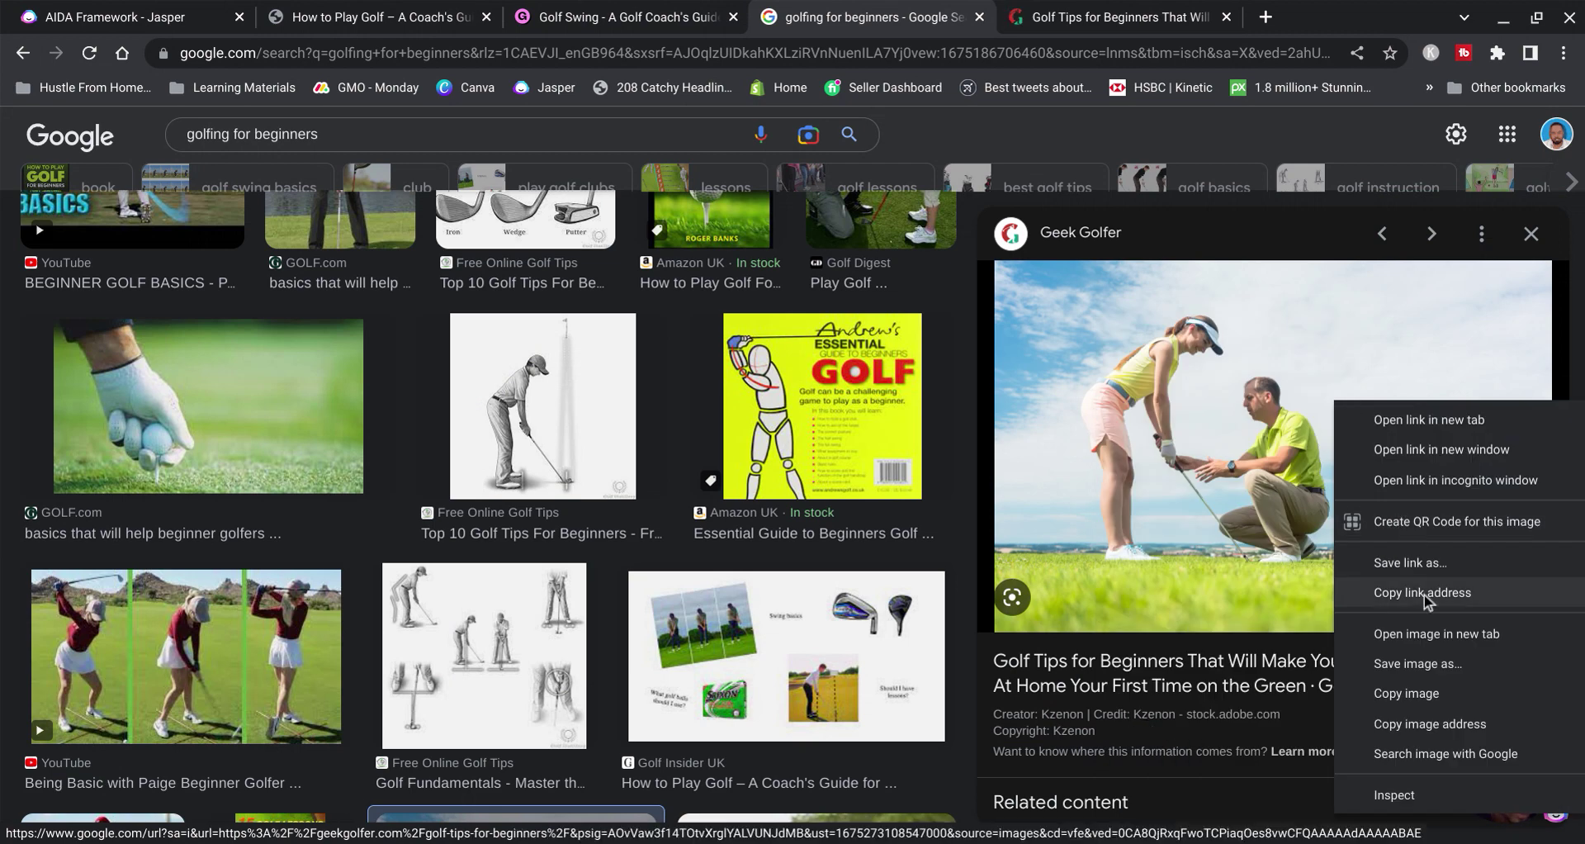
click(1405, 670)
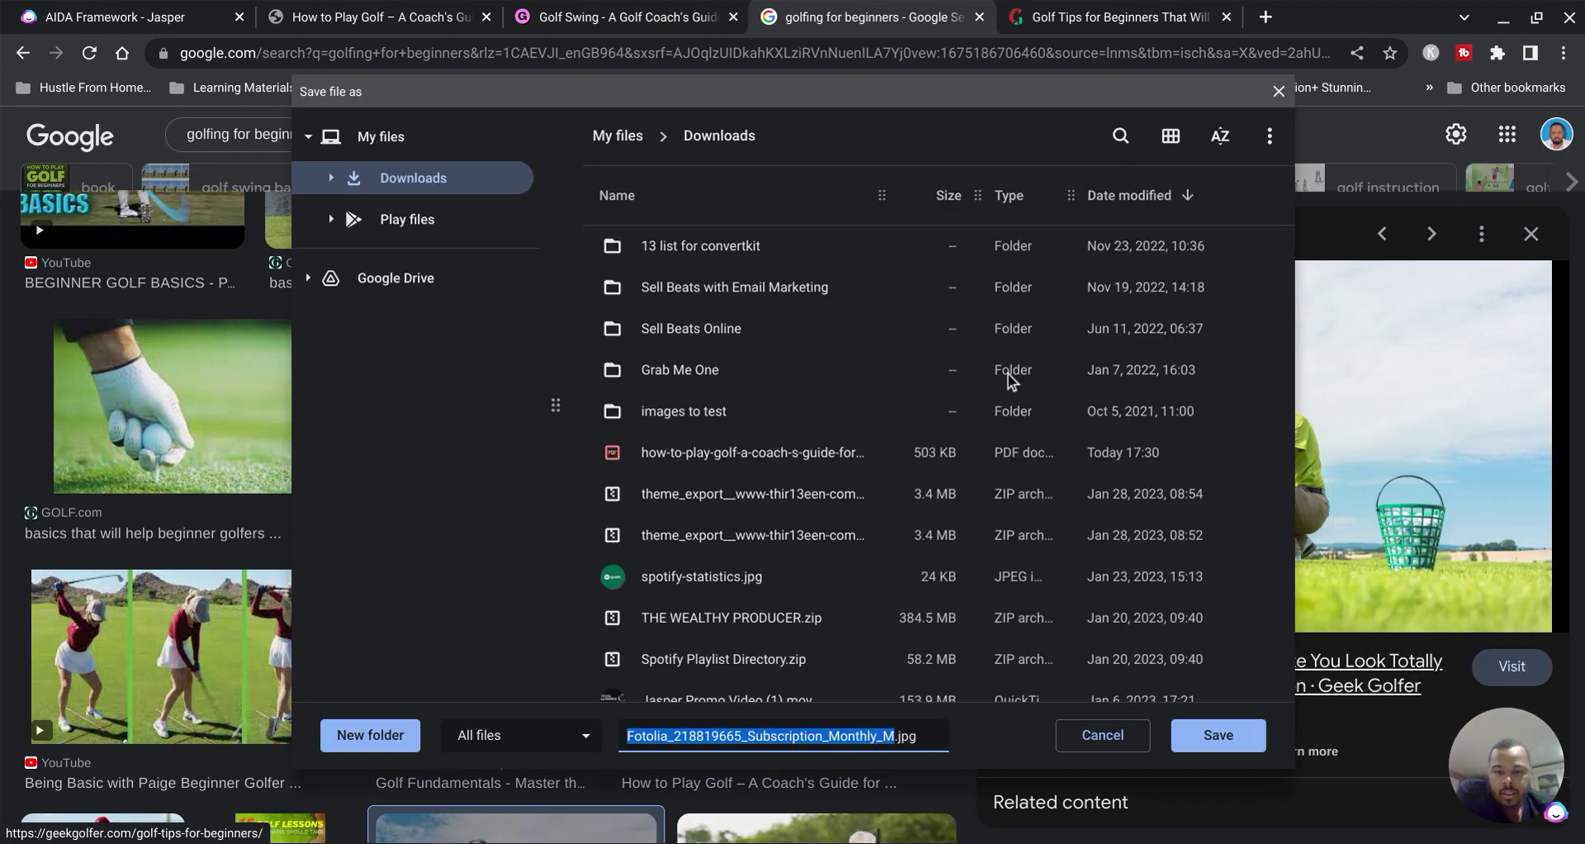
key(Return)
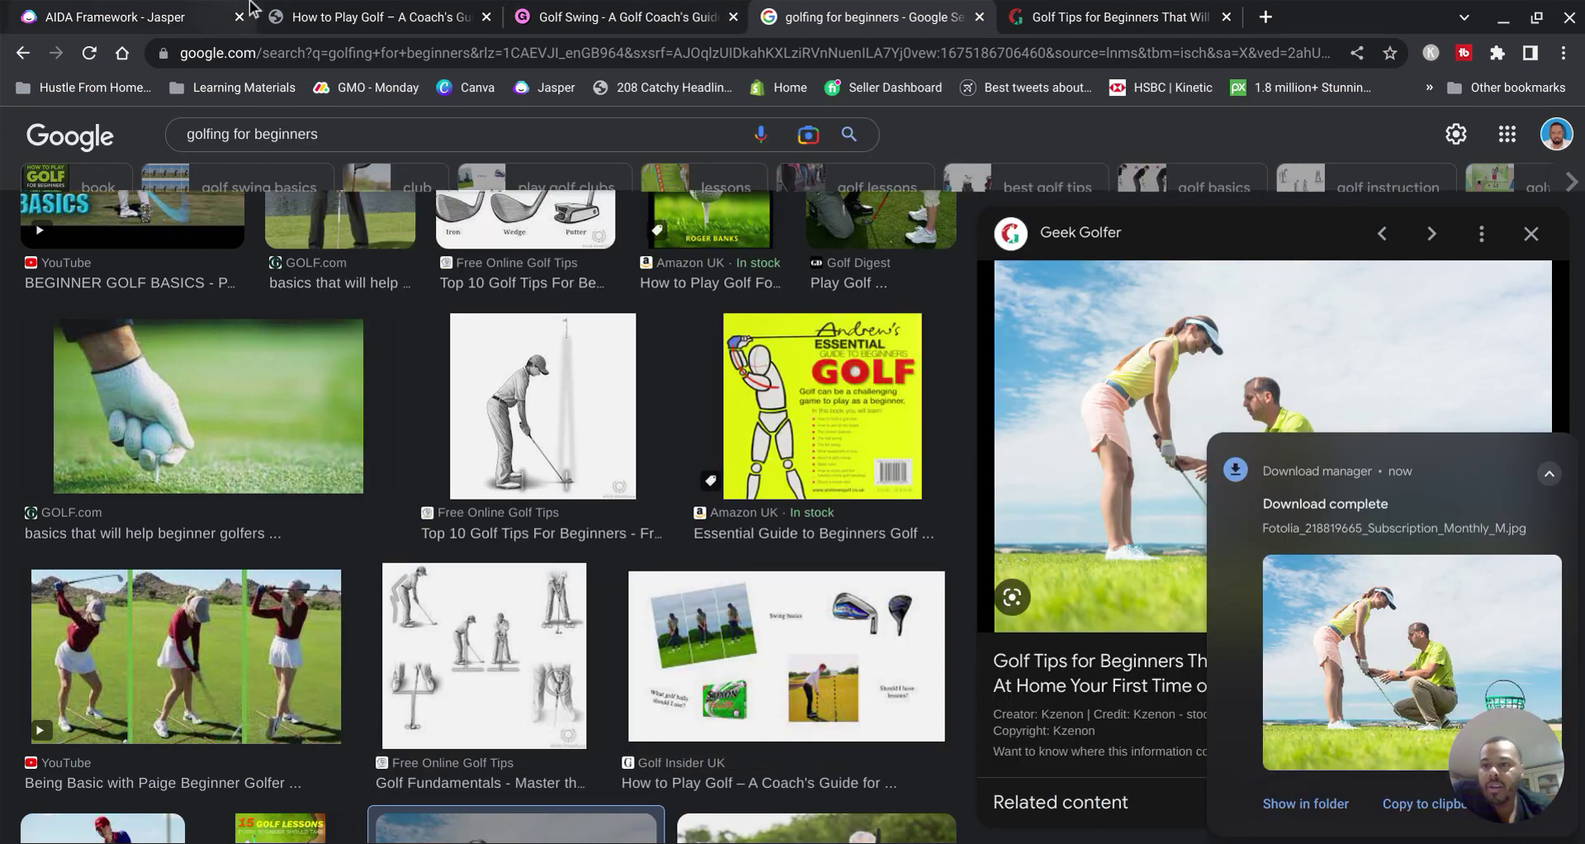
Step: Upload Fotolia_218819665_Subscription_Monthly_M.jpg from Downloads as the e-book's cover image
click(411, 9)
click(510, 11)
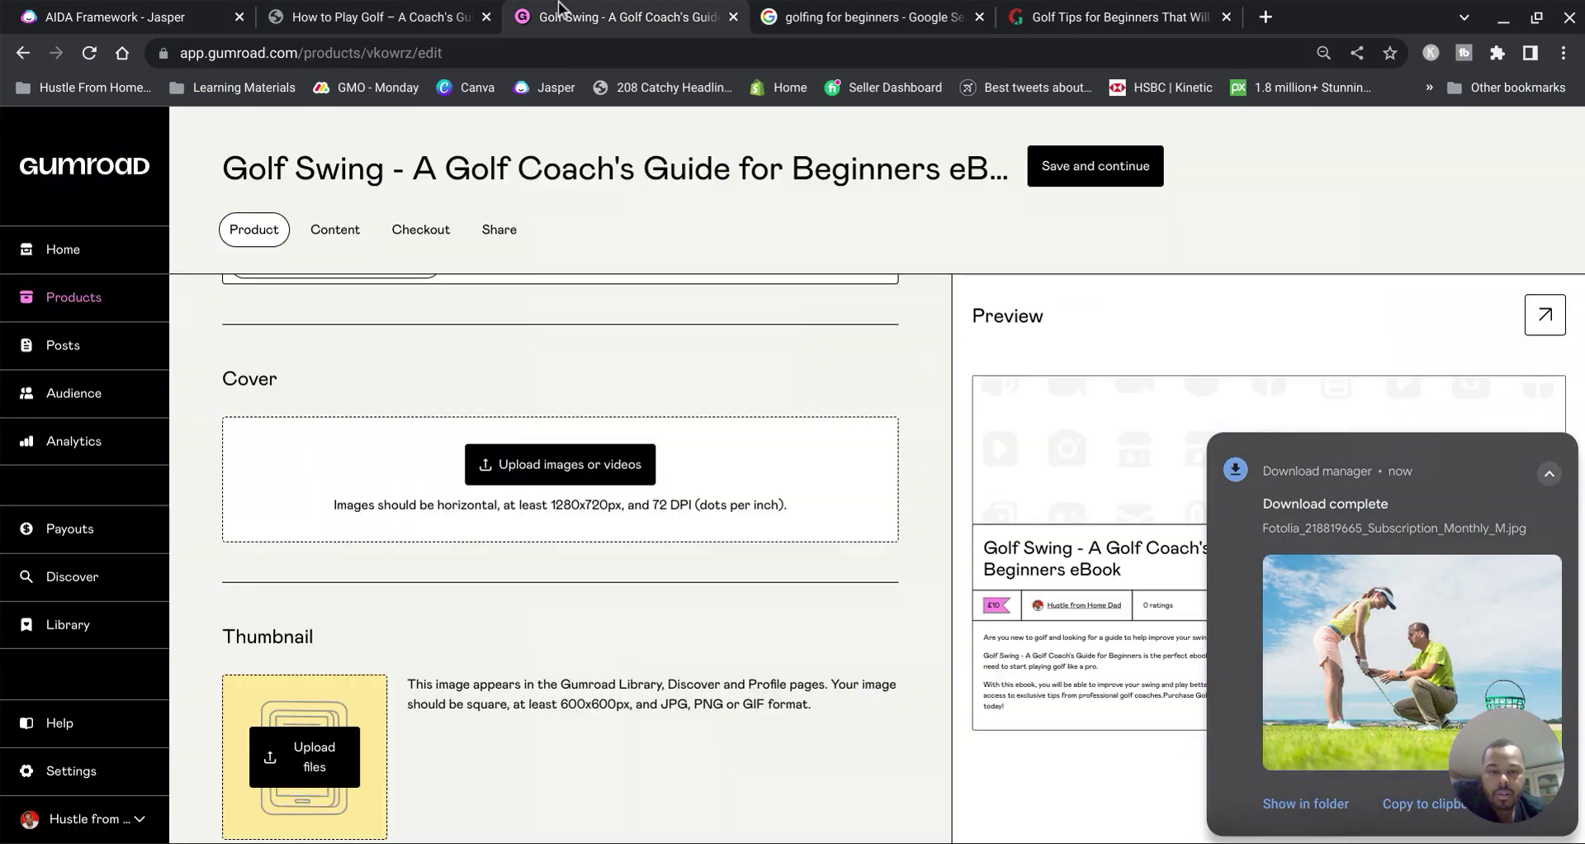
click(596, 474)
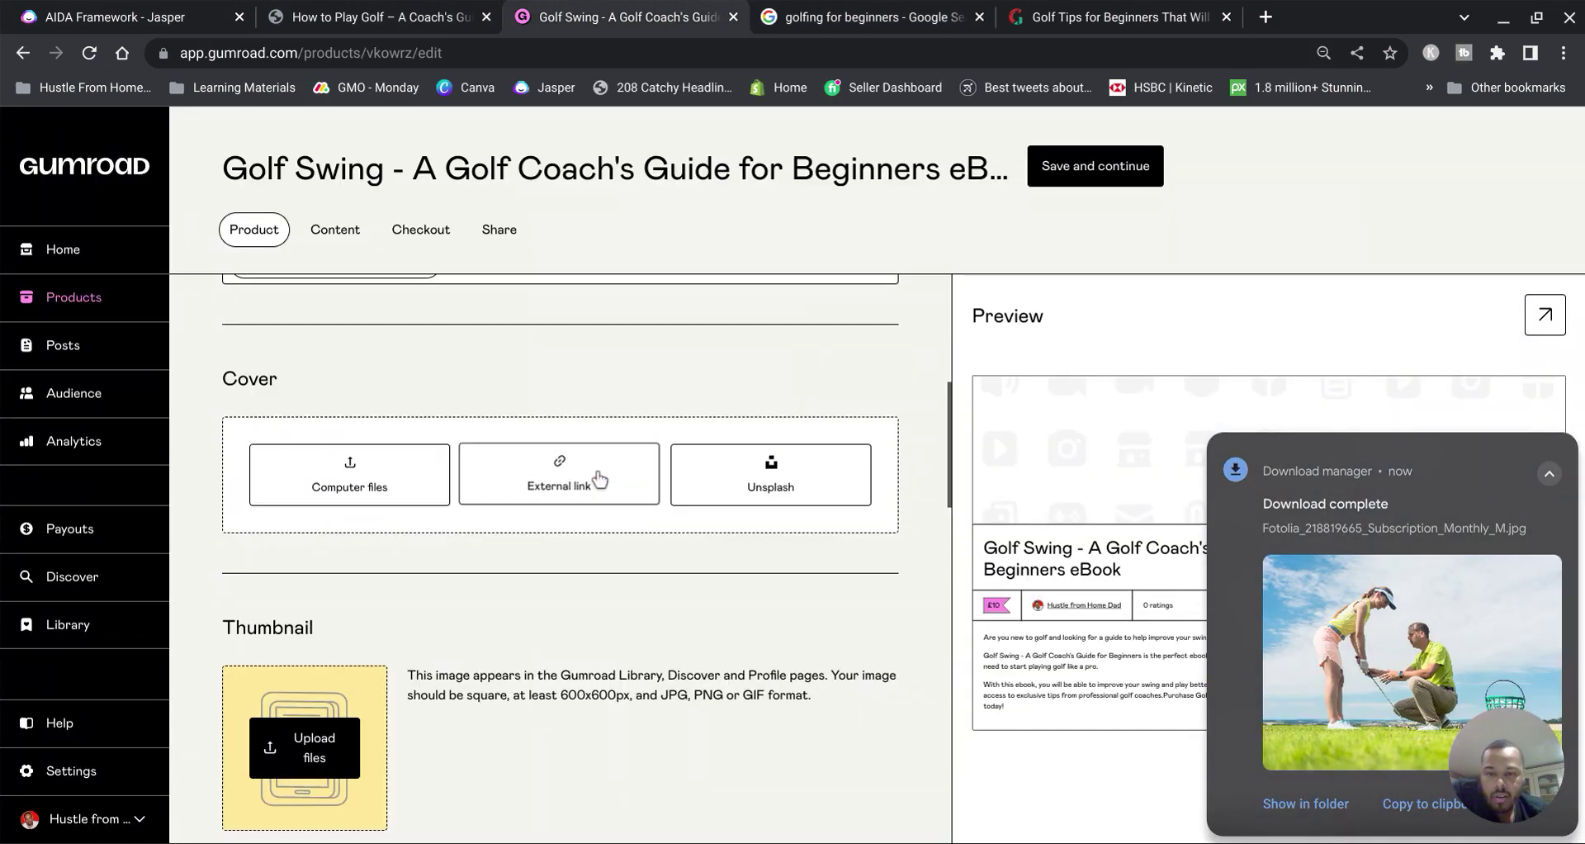
click(383, 469)
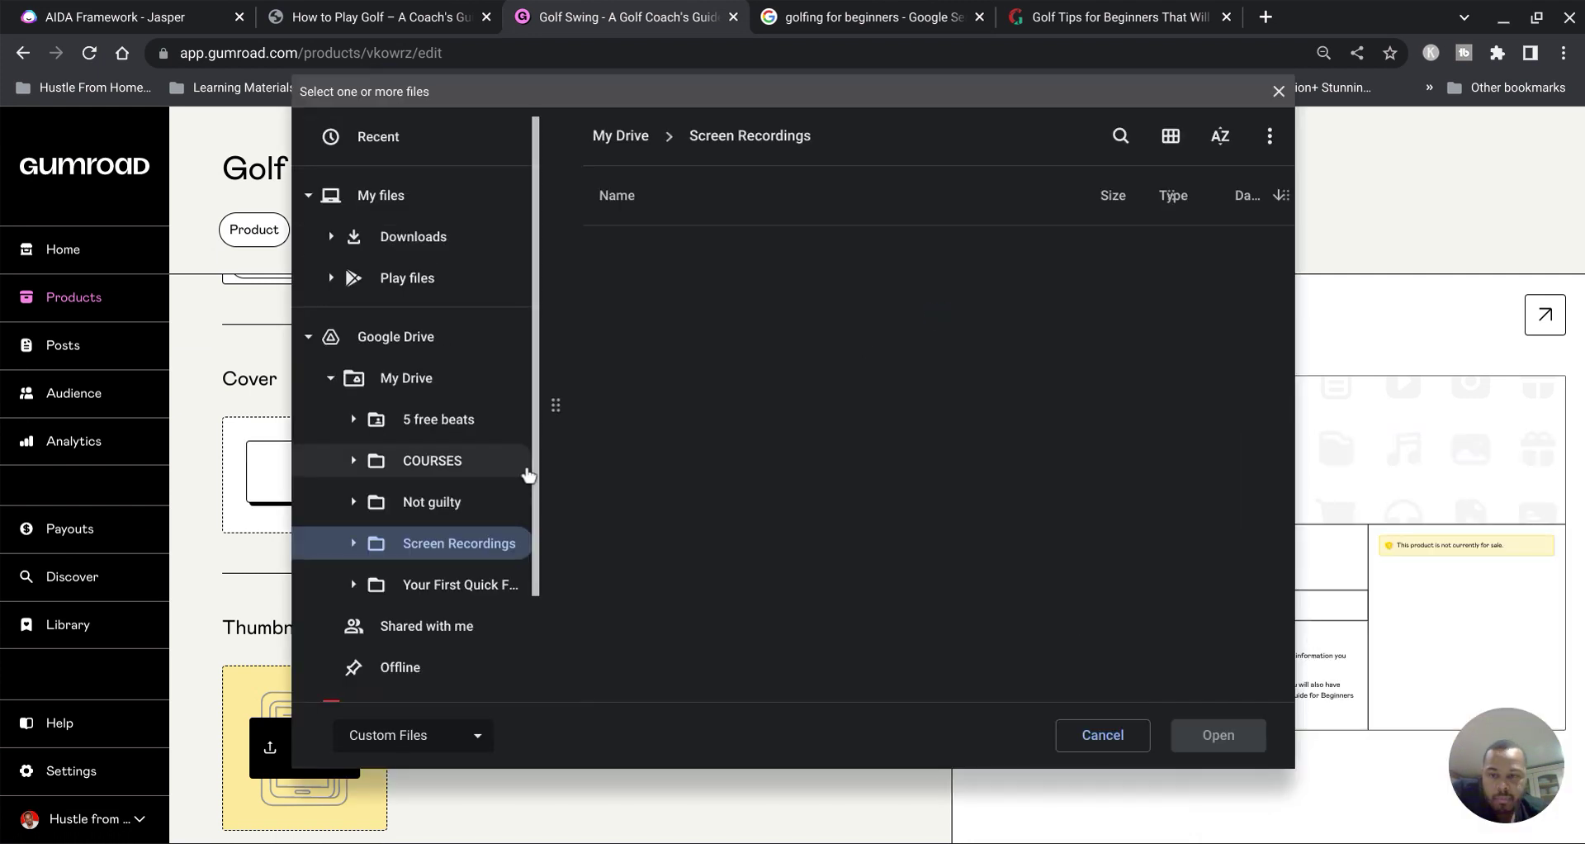
click(419, 237)
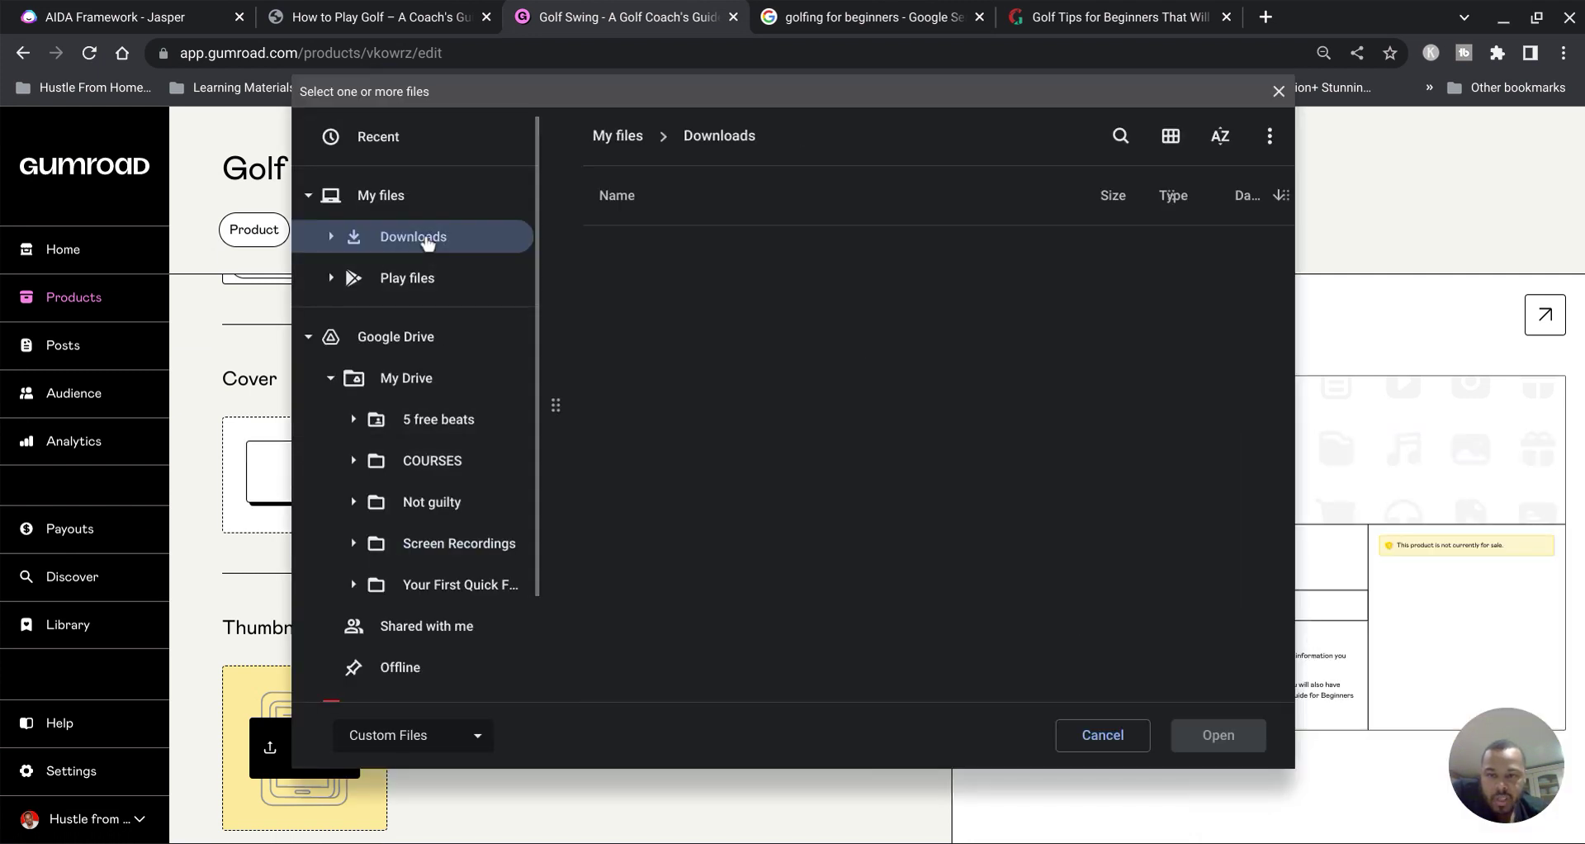
scroll(789, 313, down, 1)
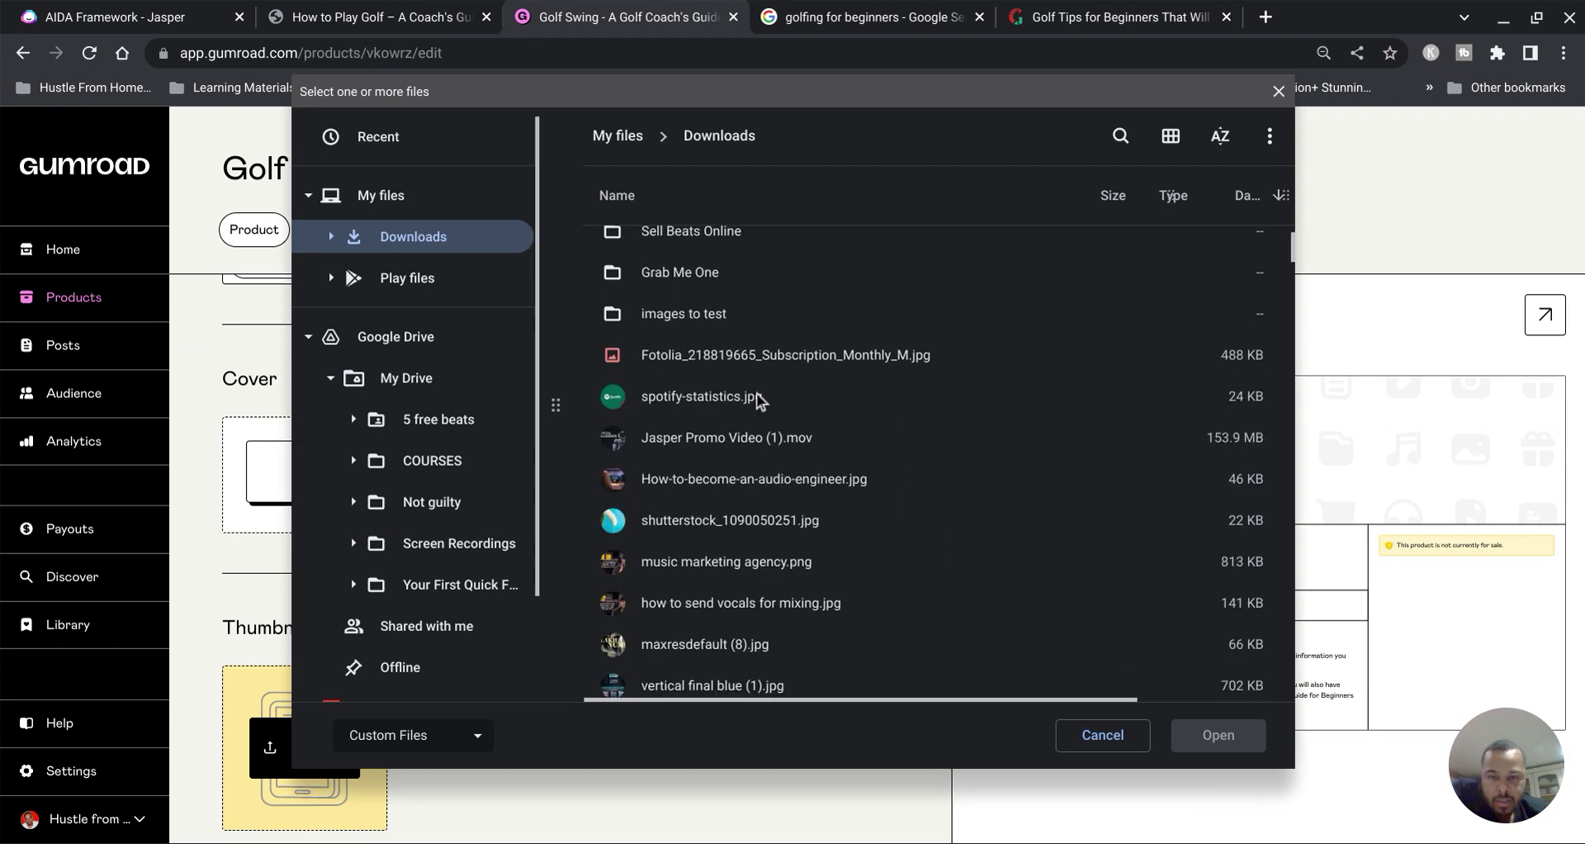
scroll(740, 407, down, 2)
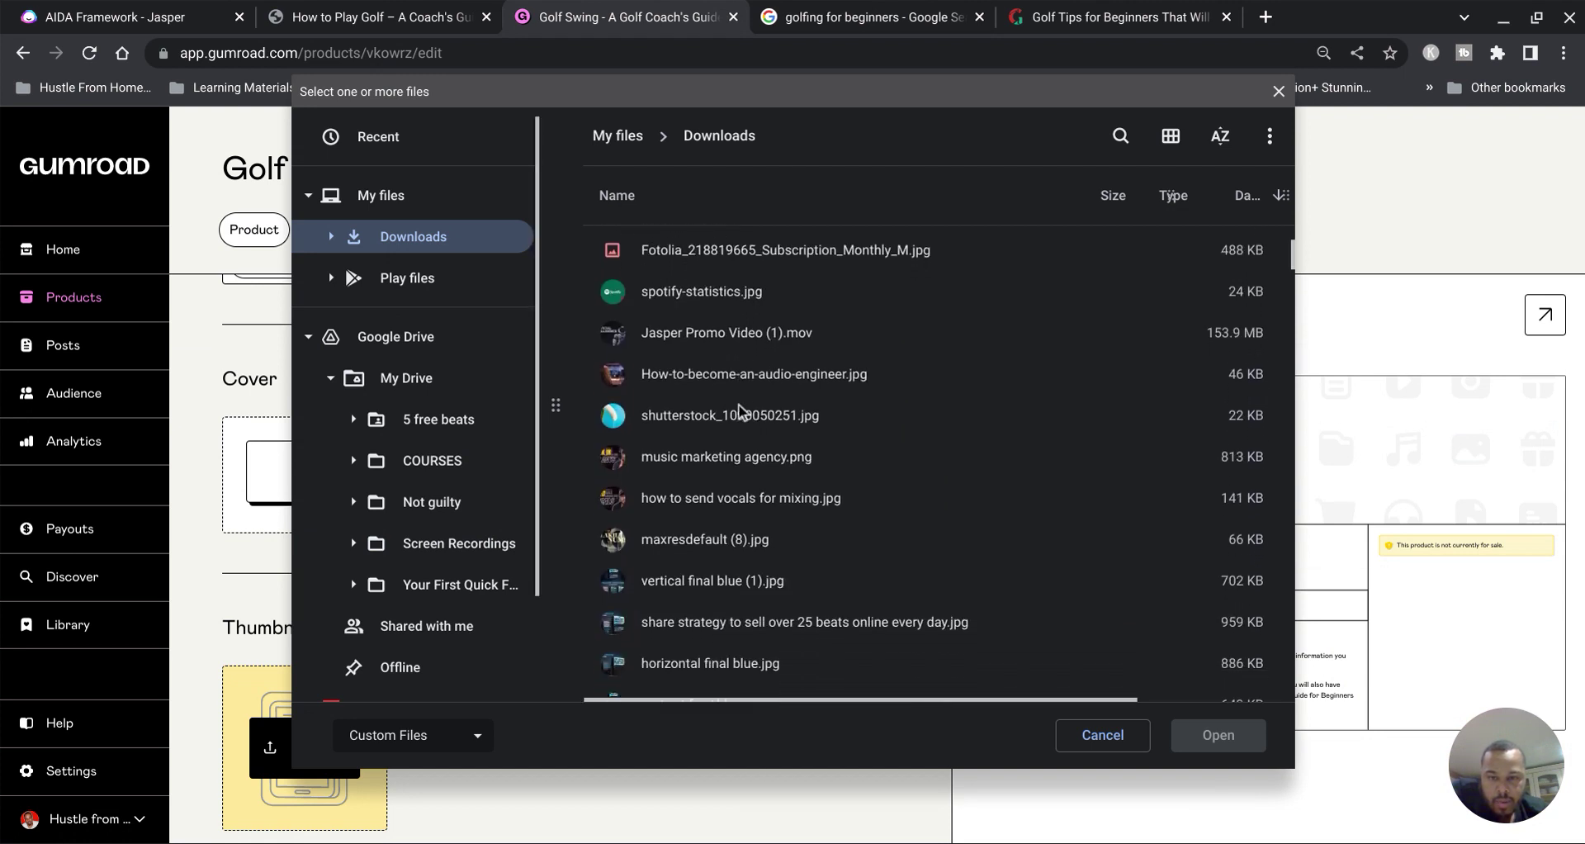
scroll(740, 406, up, 3)
scroll(738, 404, up, 1)
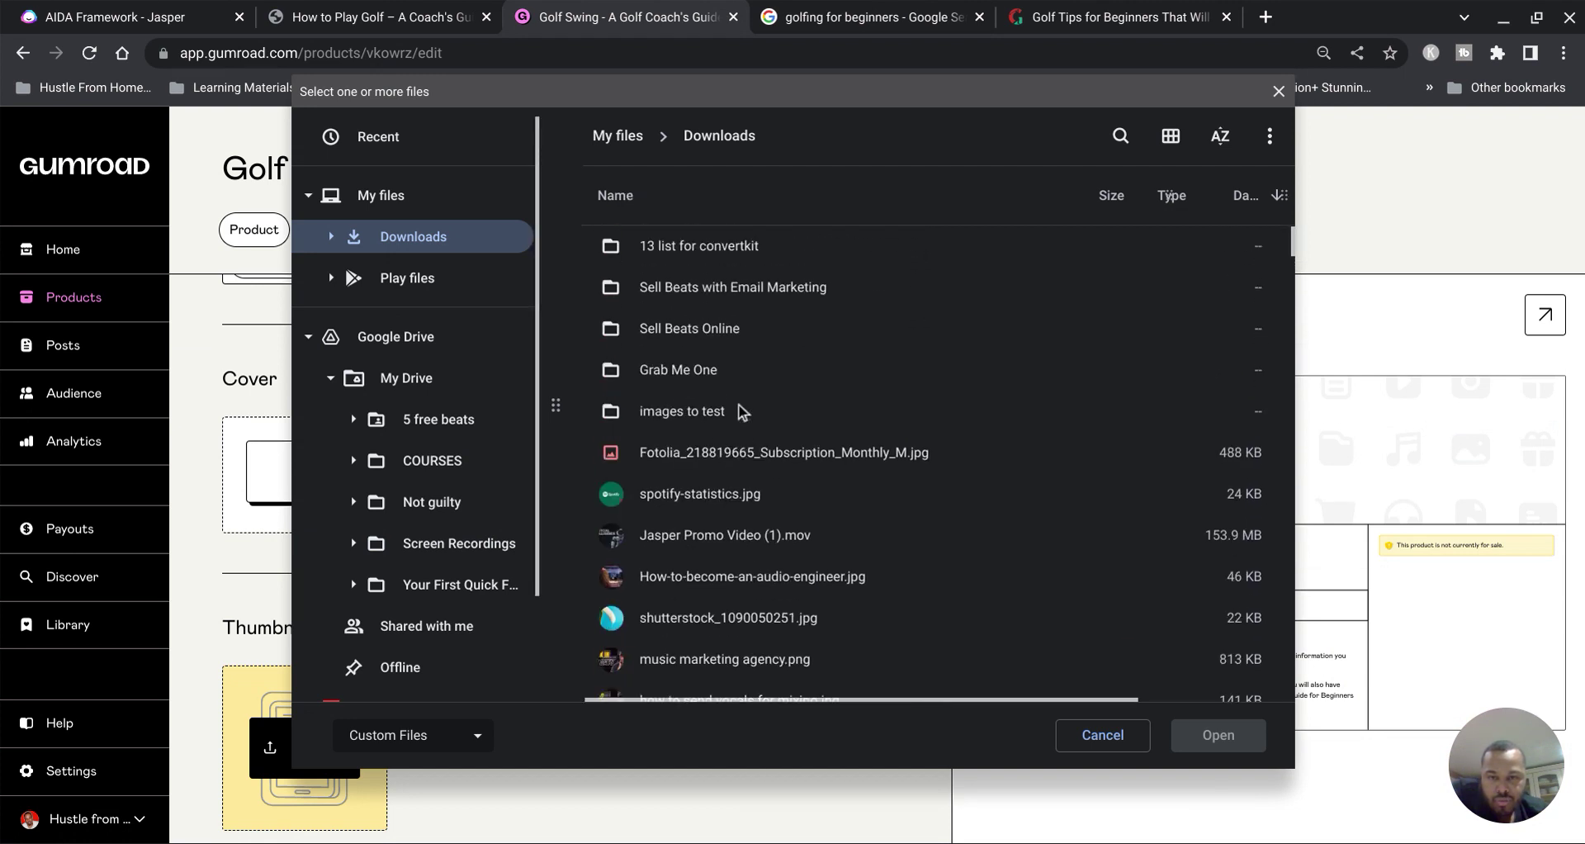
double_click(706, 463)
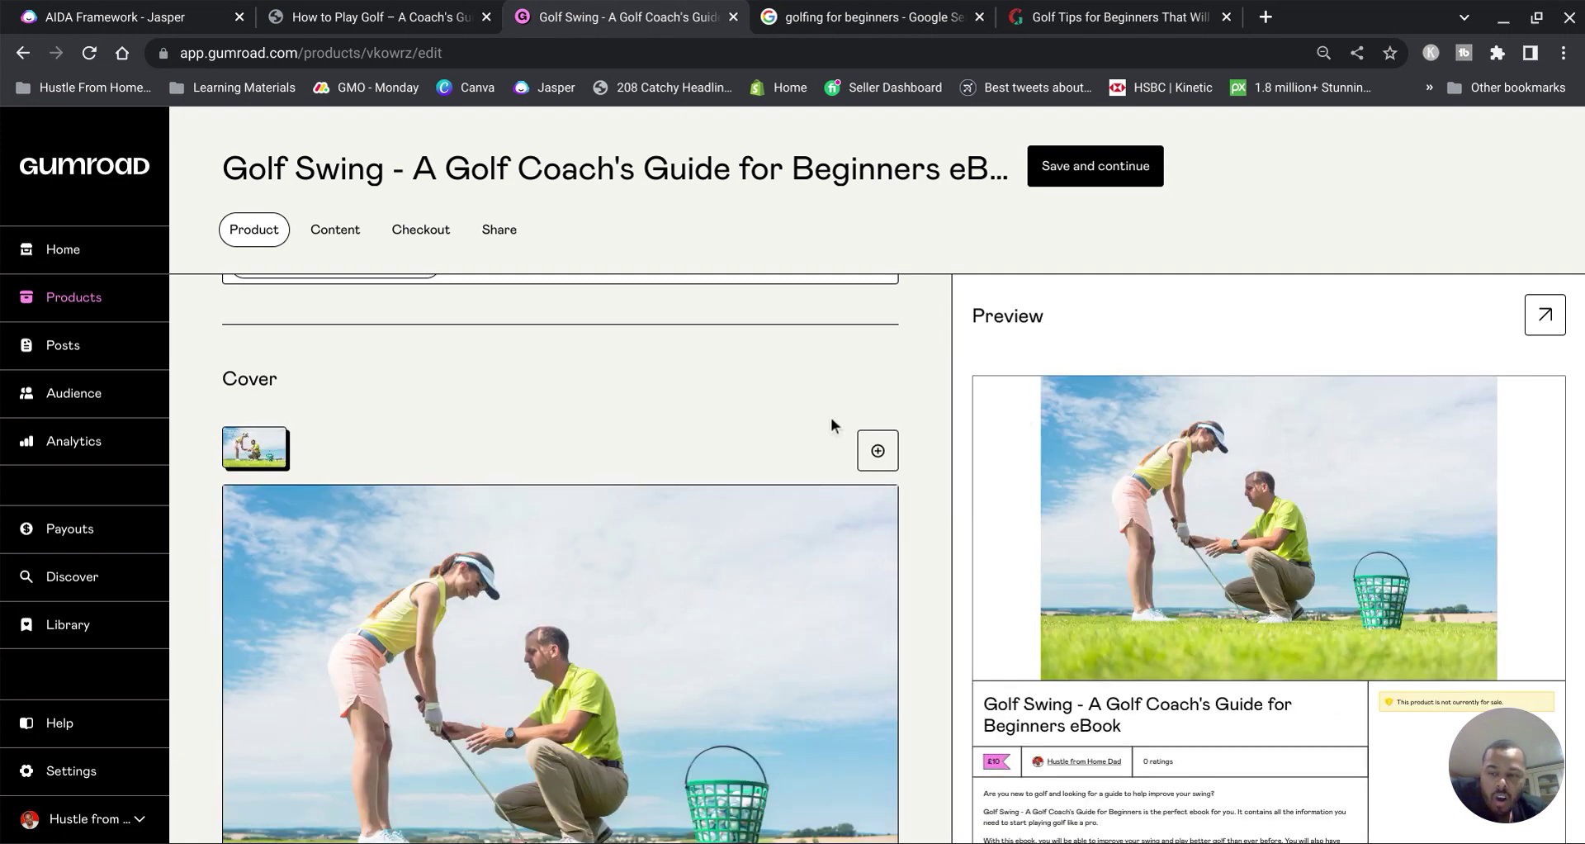
scroll(831, 418, up, 2)
scroll(830, 417, down, 1)
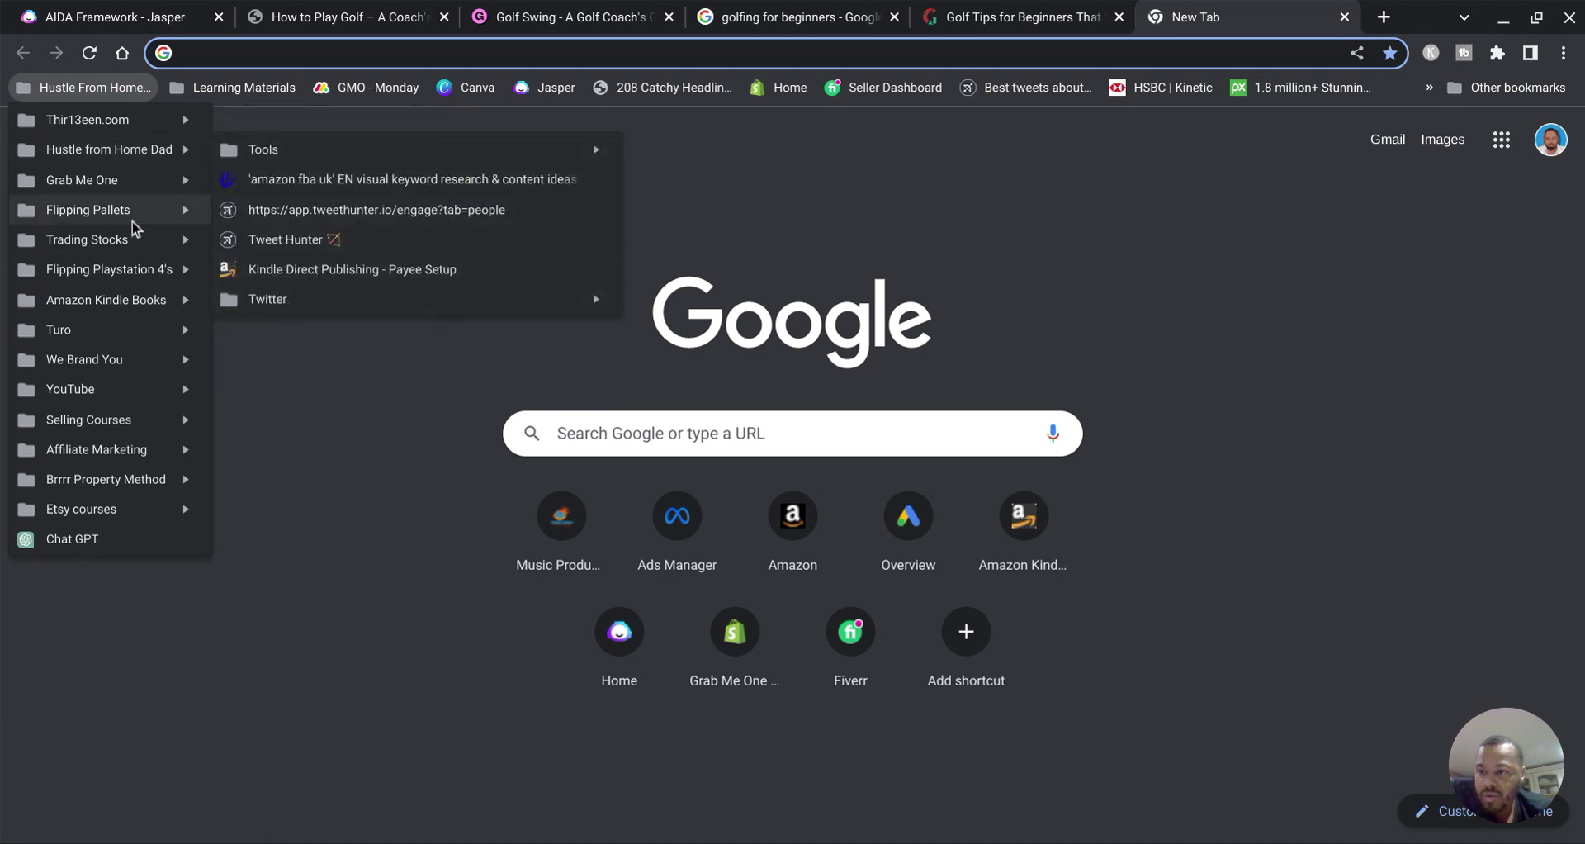
Step: Open the 3D Book Cover Creator bookmark and browse its Single mockup templates
mouse_move(118, 302)
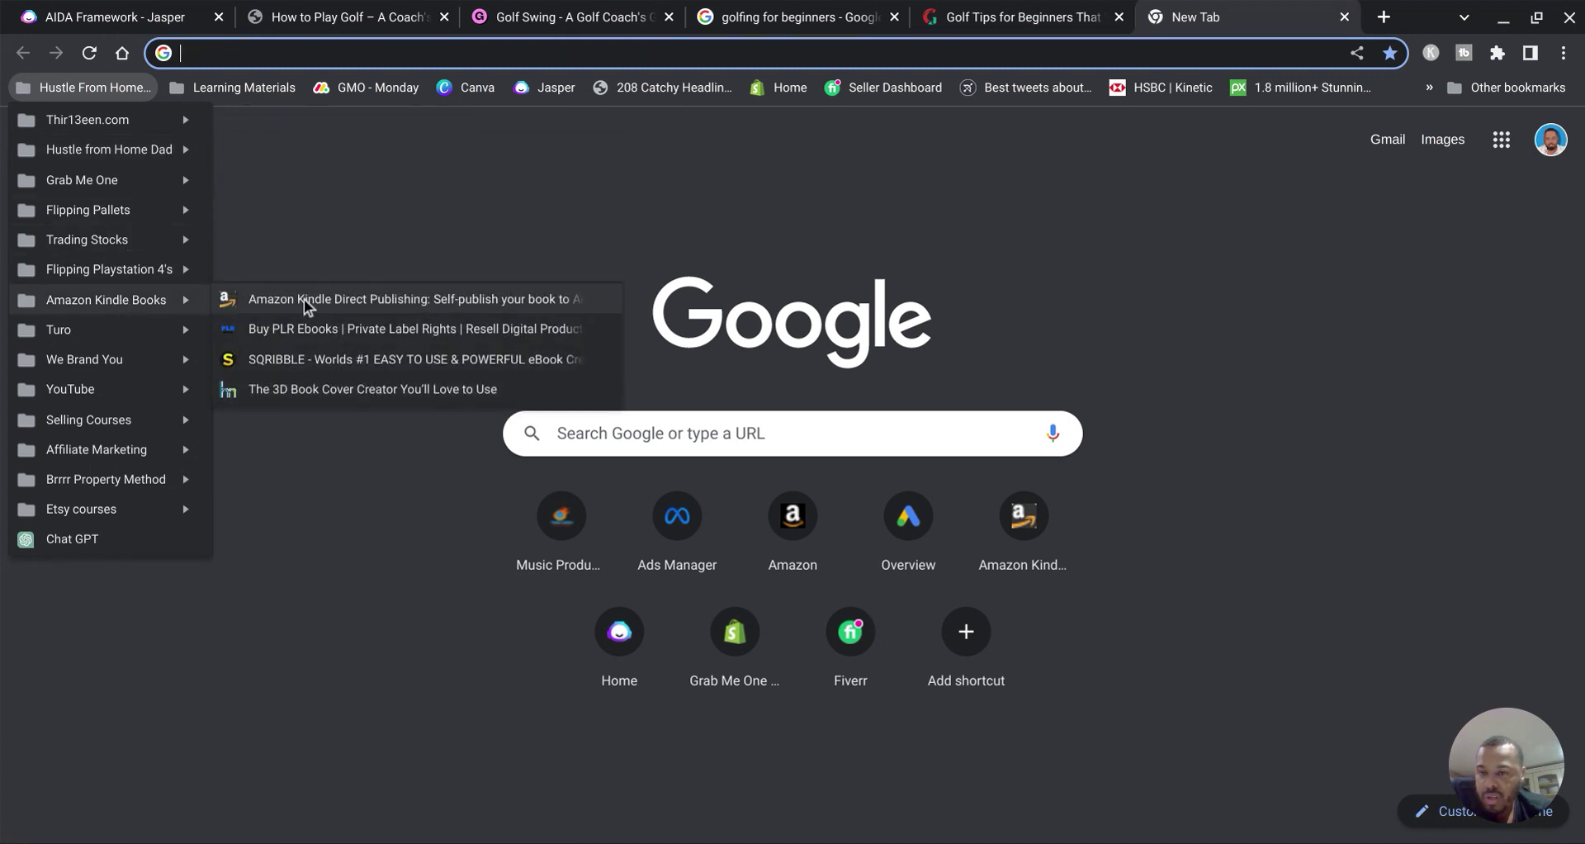
click(319, 385)
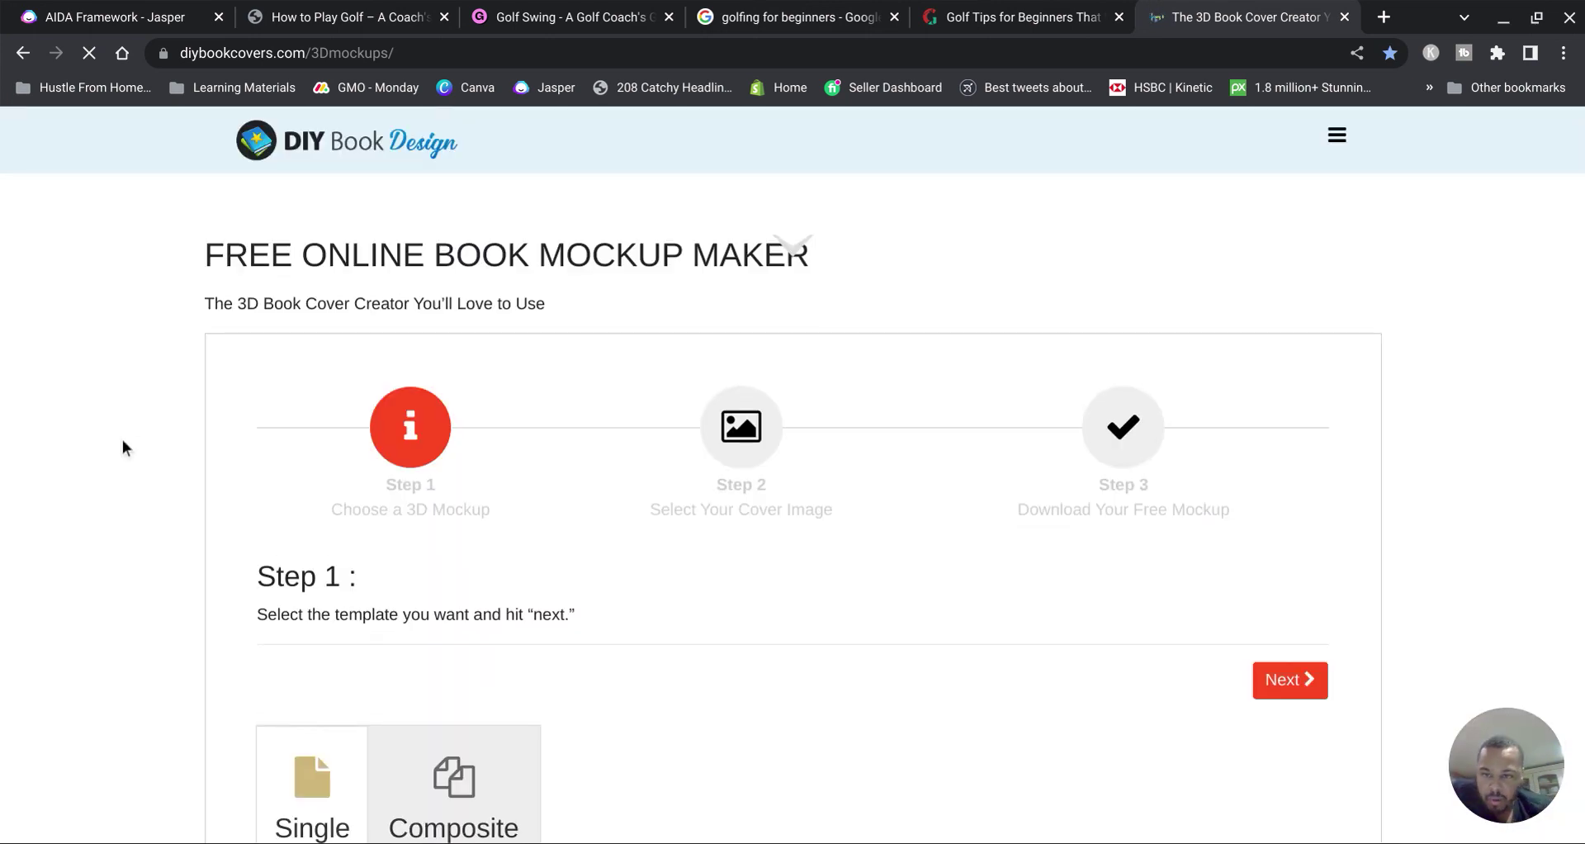
scroll(154, 452, down, 5)
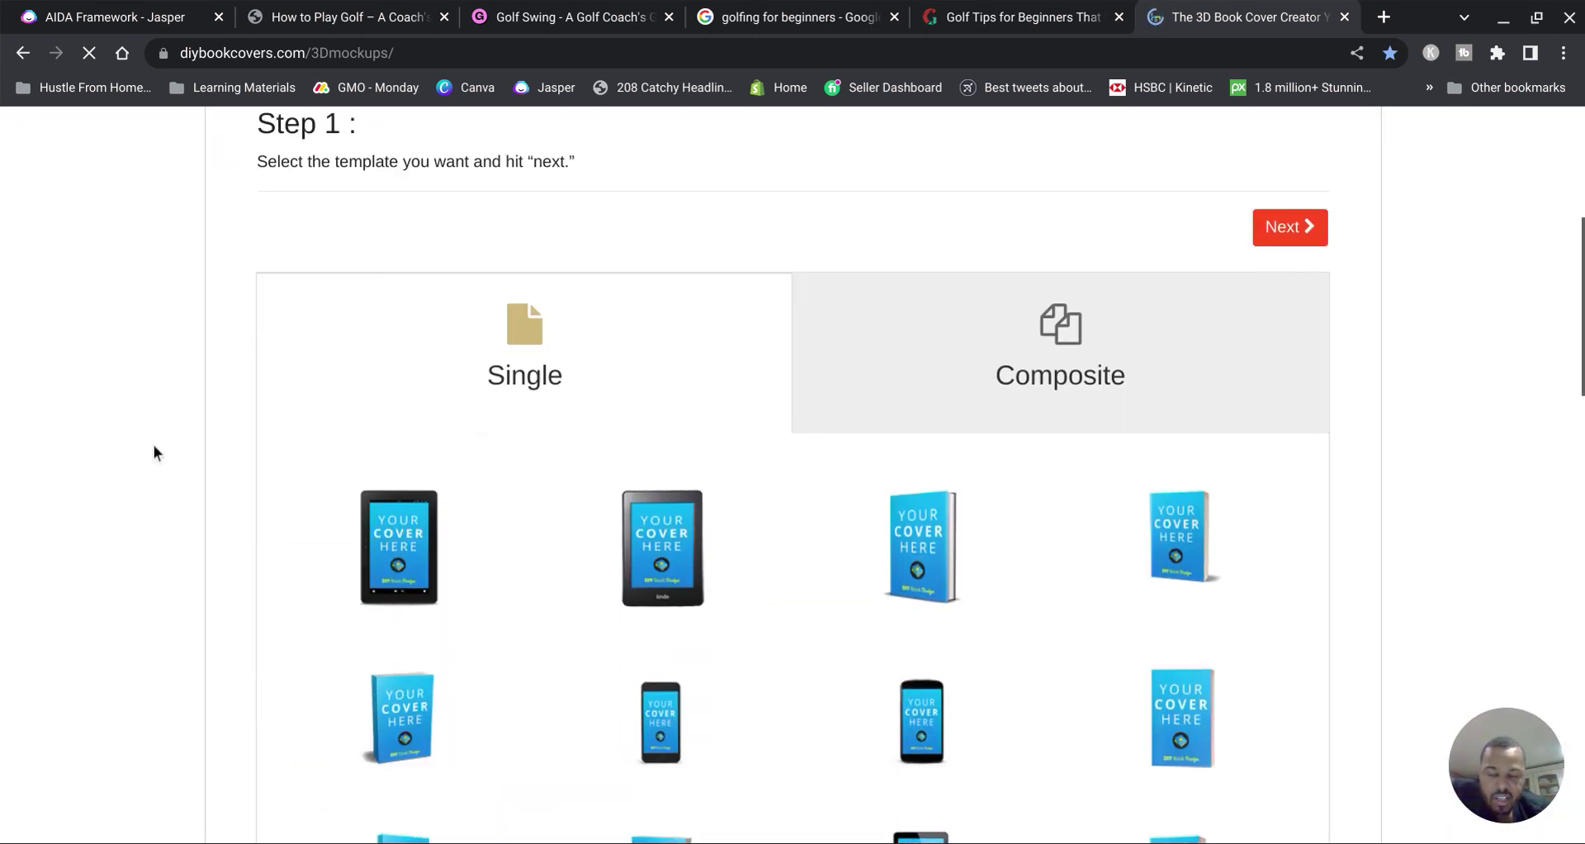
scroll(153, 453, down, 2)
scroll(463, 312, up, 5)
scroll(468, 312, down, 10)
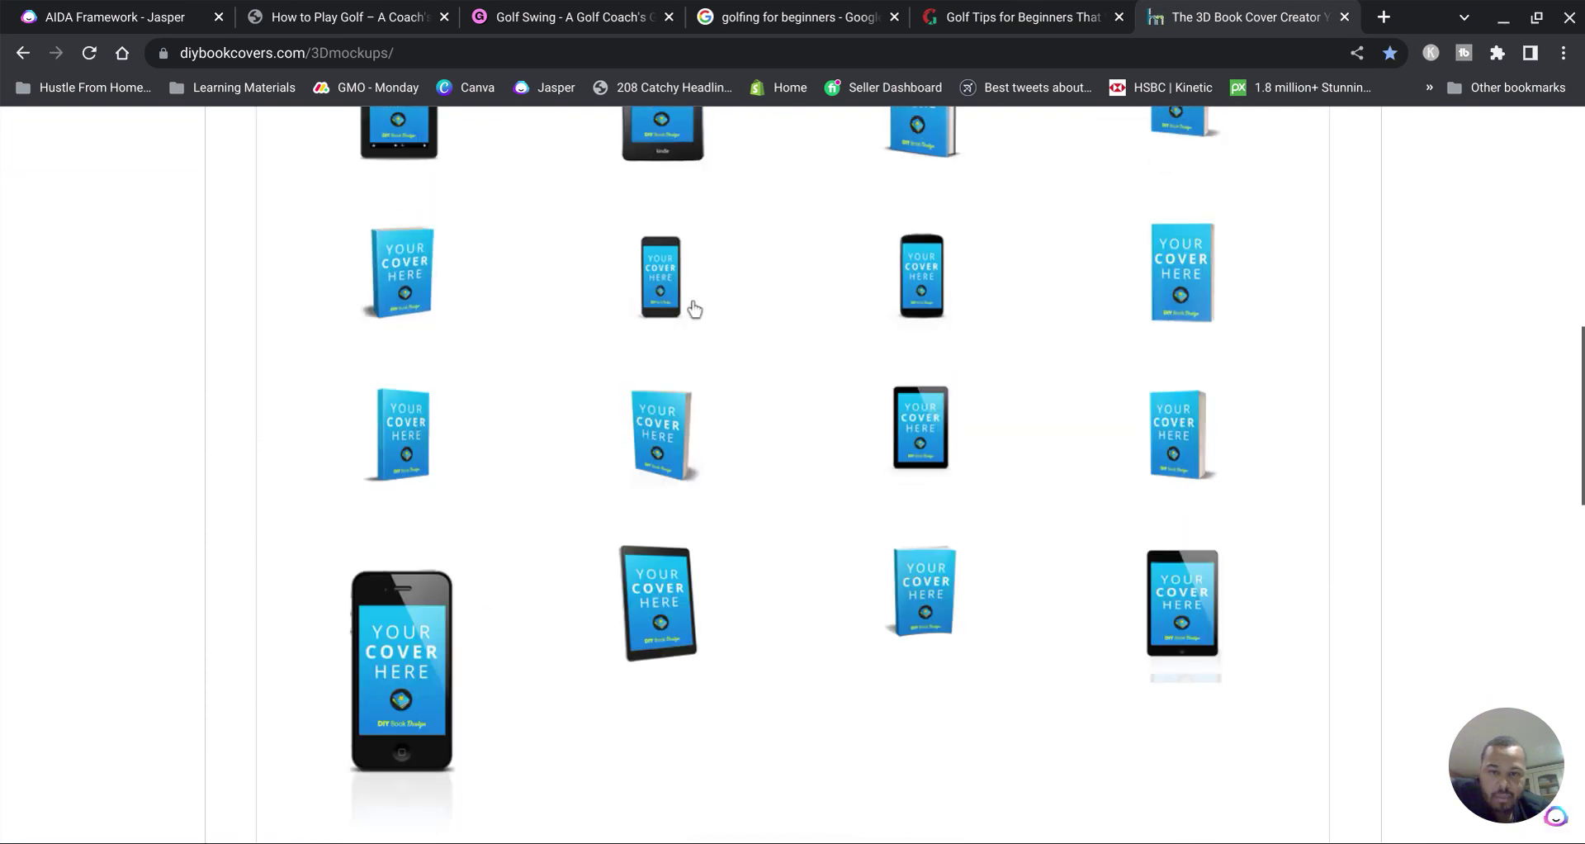
scroll(733, 411, up, 5)
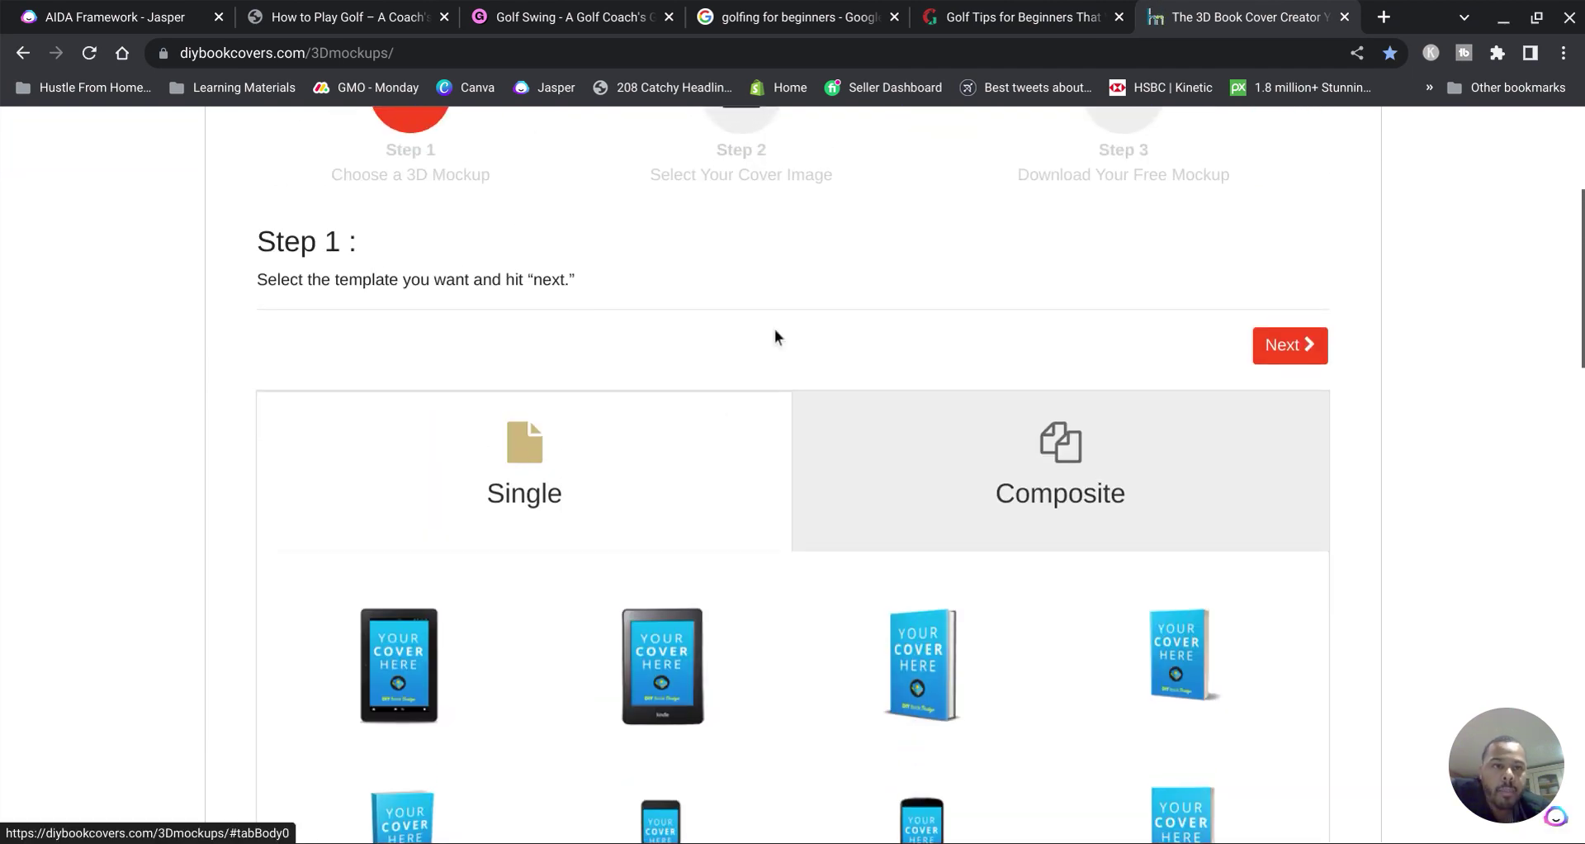
Step: Set the golf e-book's call to action to 'Buy this'
click(1006, 8)
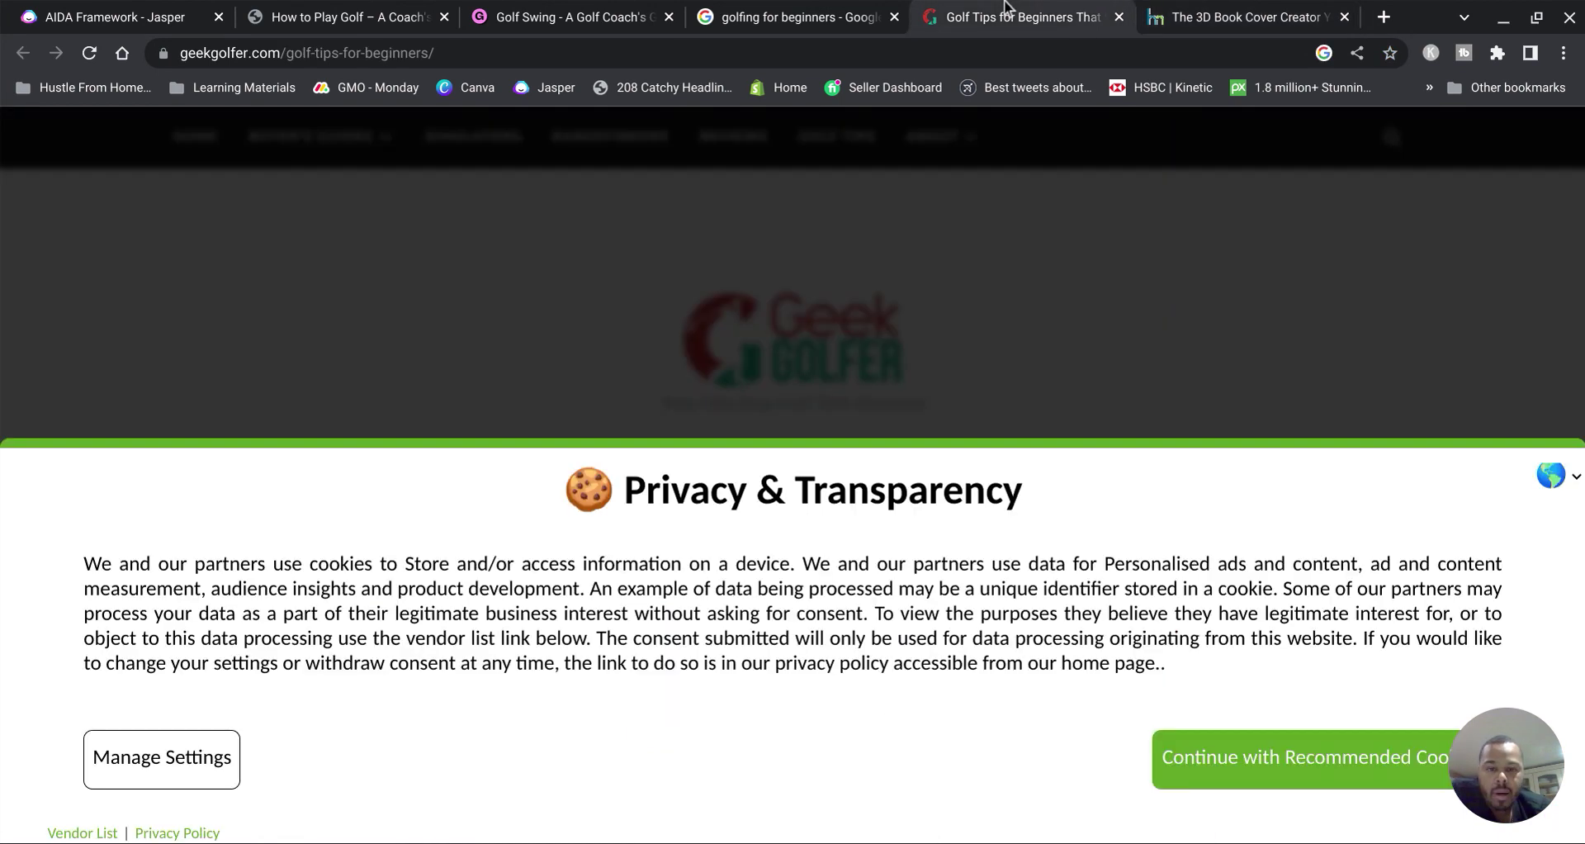
click(863, 11)
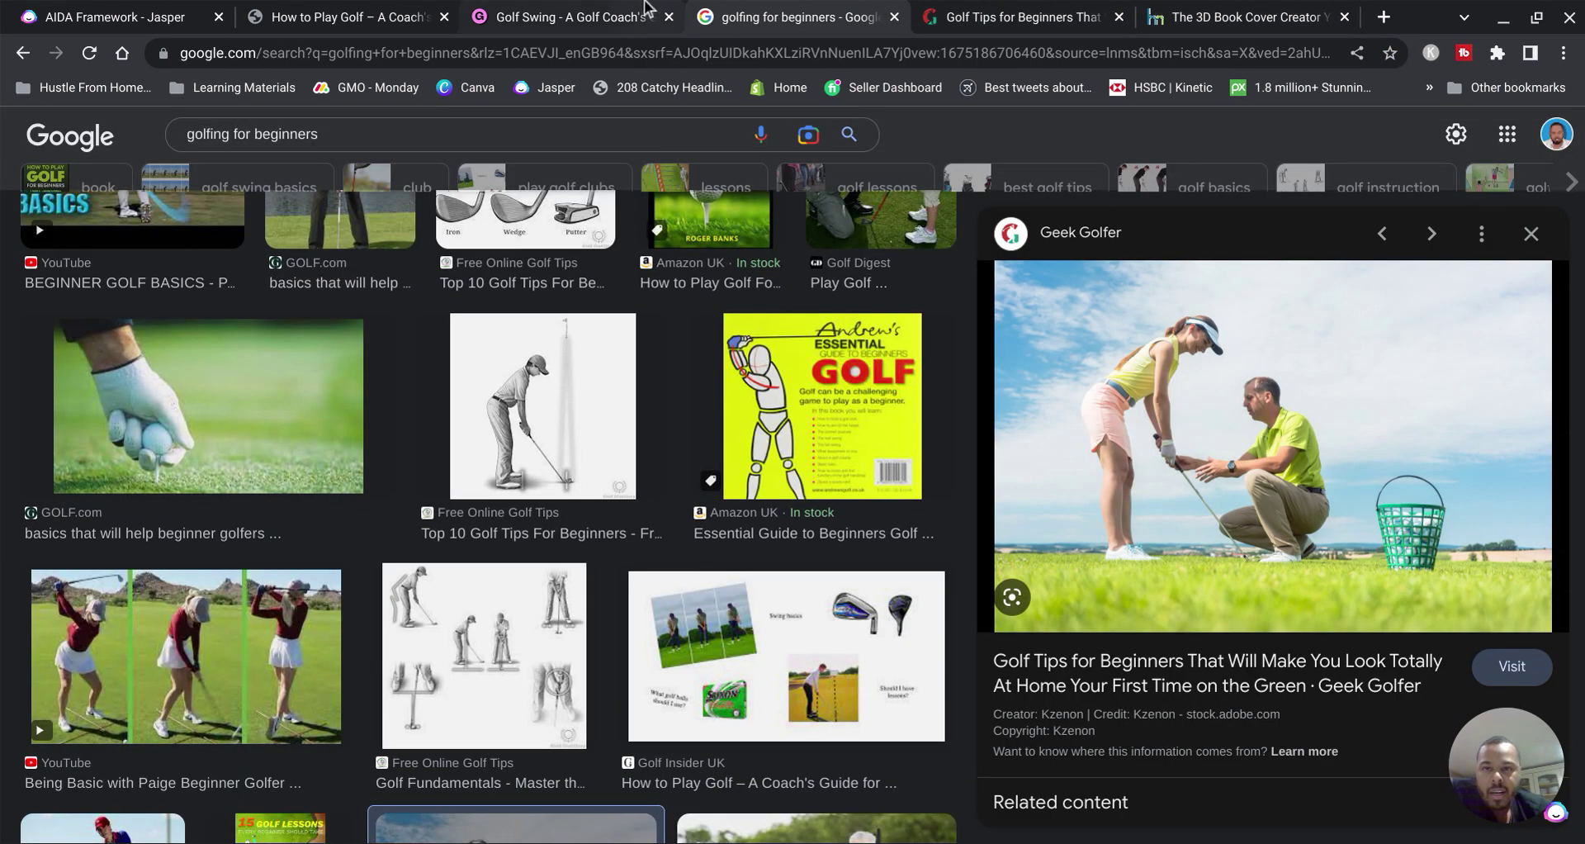
click(648, 9)
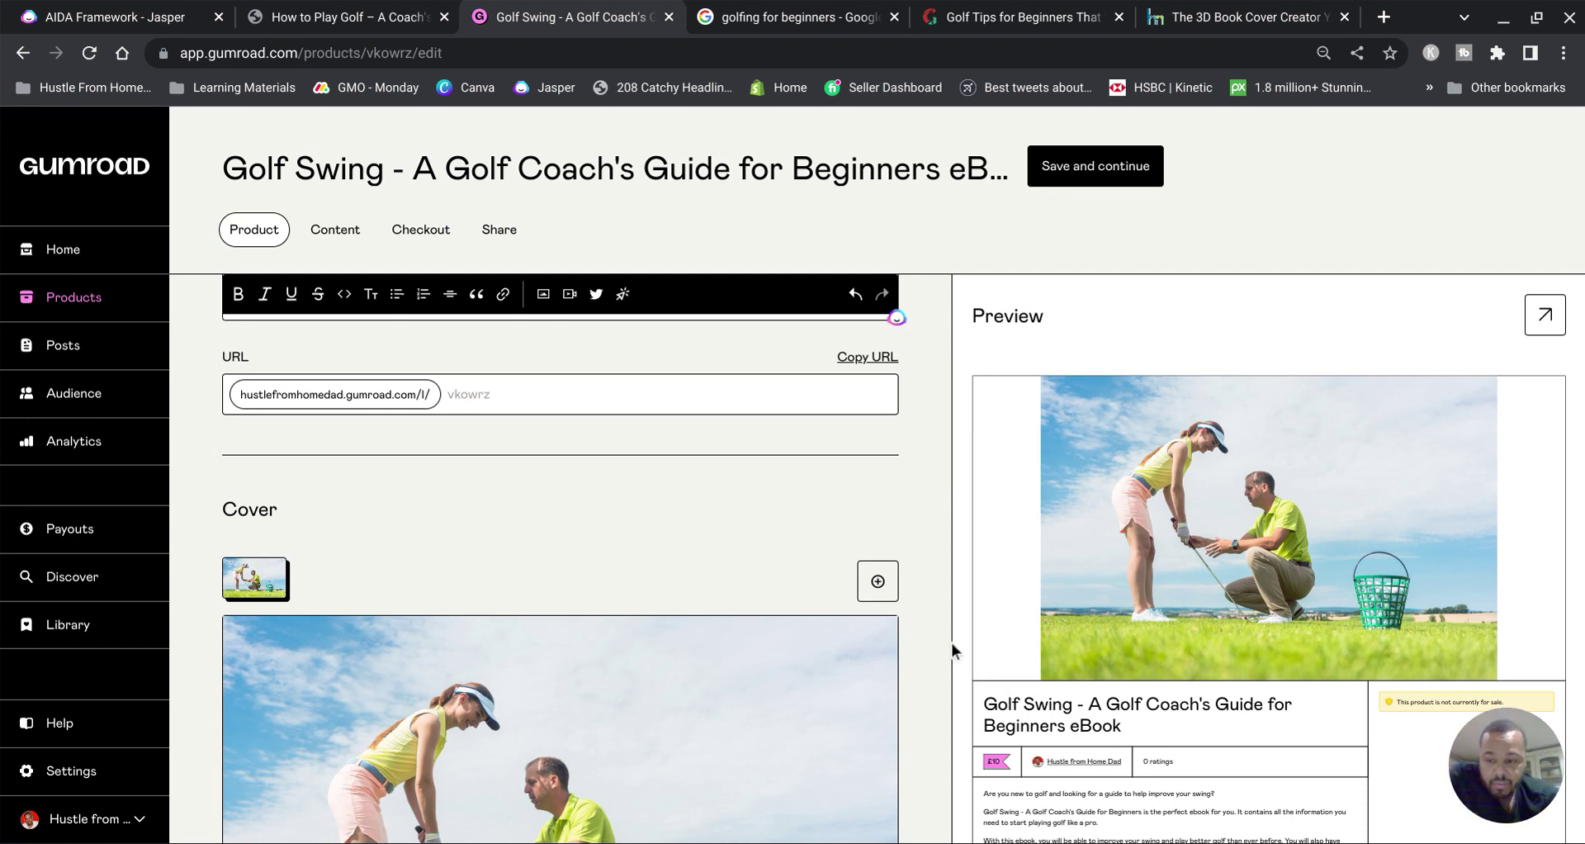
scroll(911, 611, down, 10)
scroll(911, 611, down, 2)
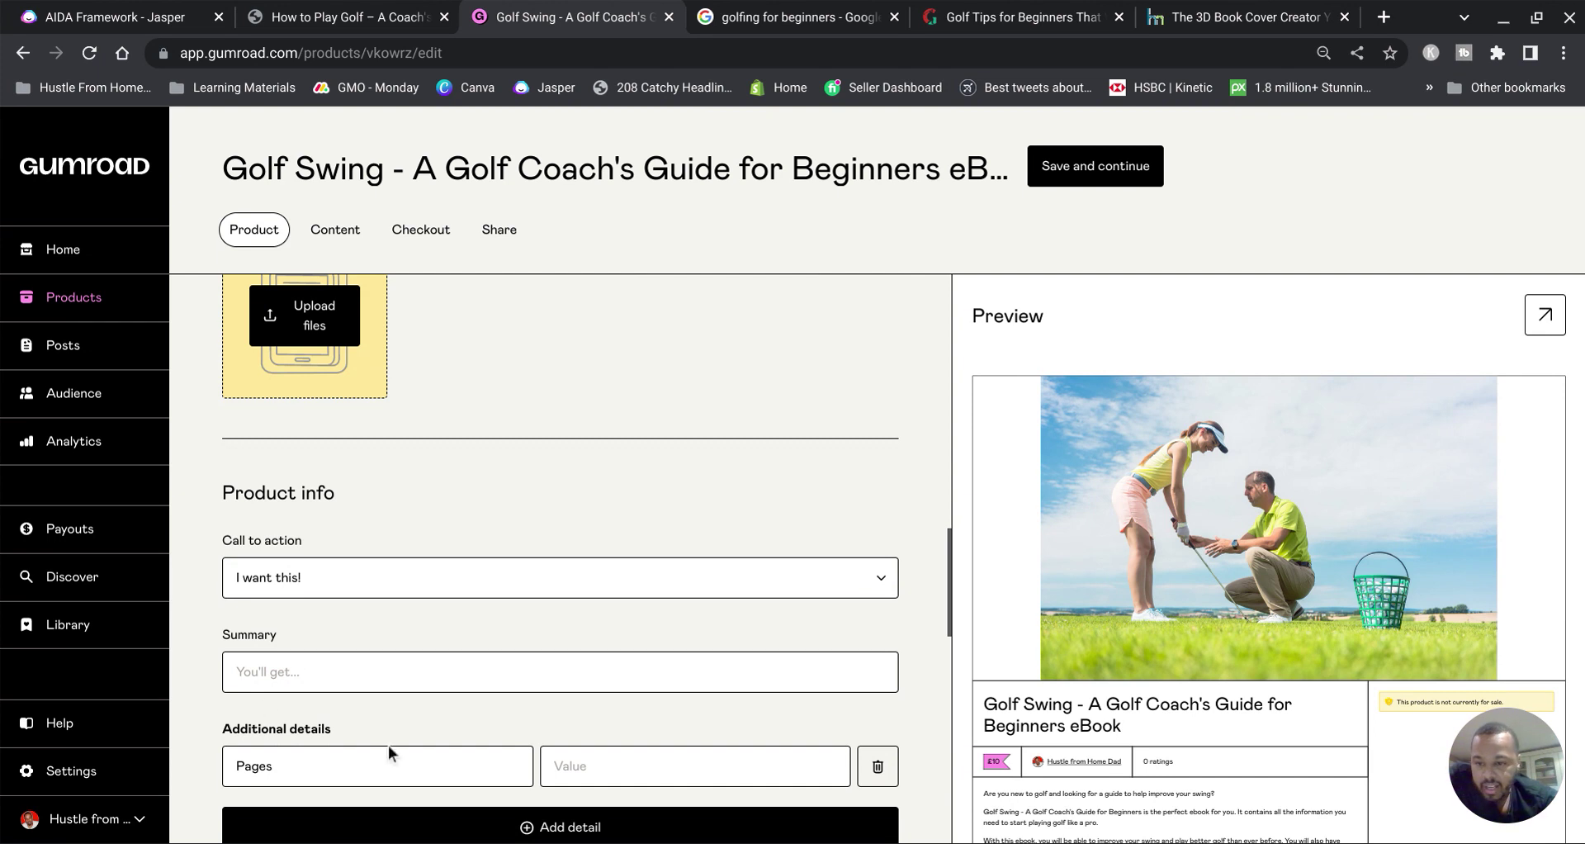
click(389, 591)
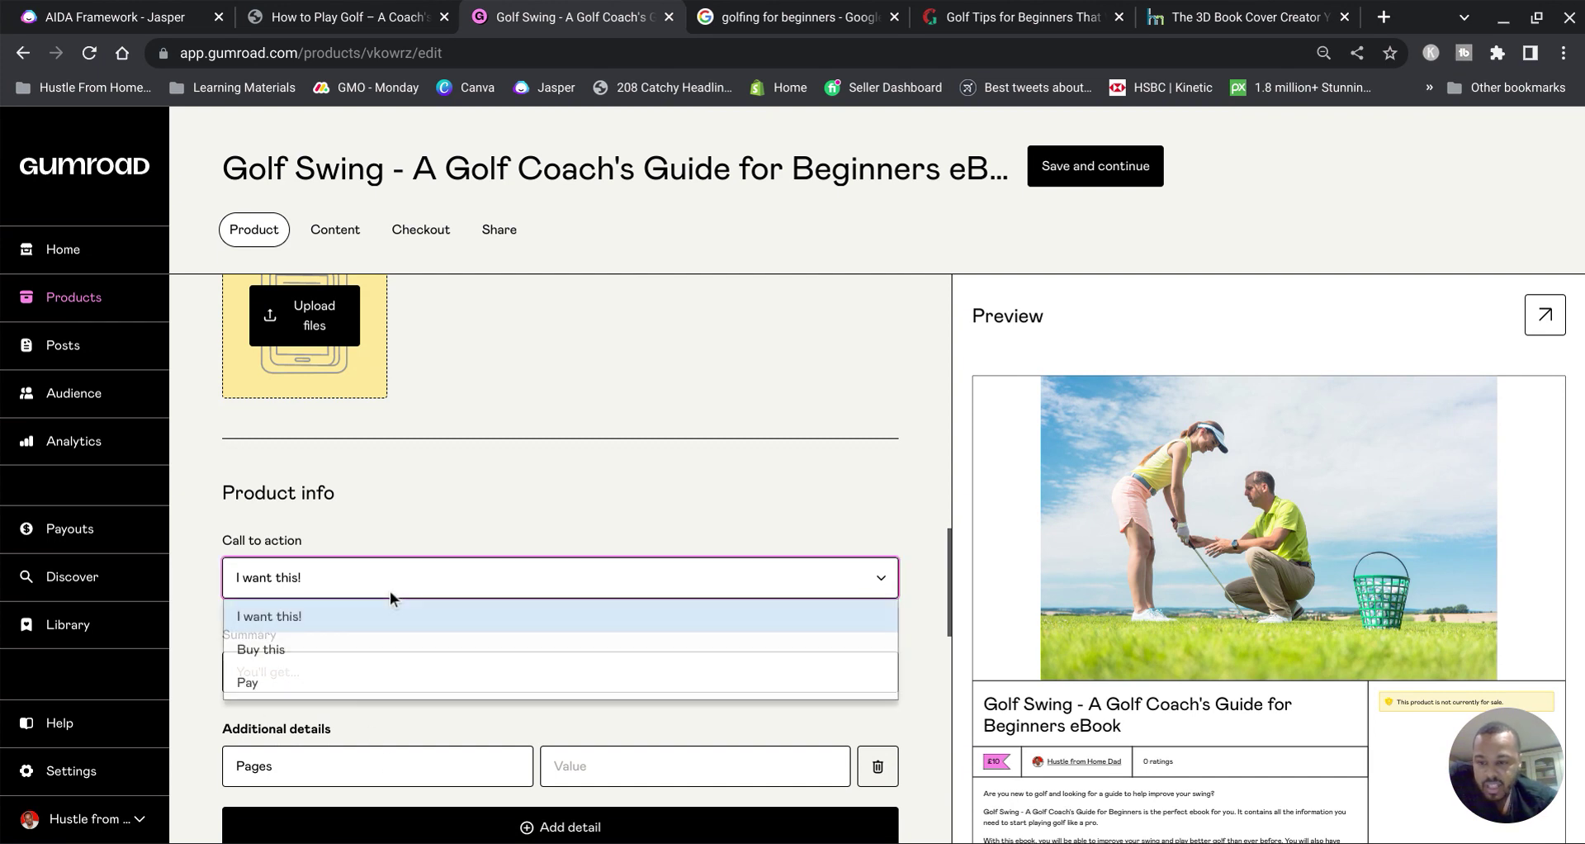
click(338, 641)
Step: Click into the Pages detail value field and leave it blank
scroll(382, 581, down, 1)
scroll(471, 570, down, 1)
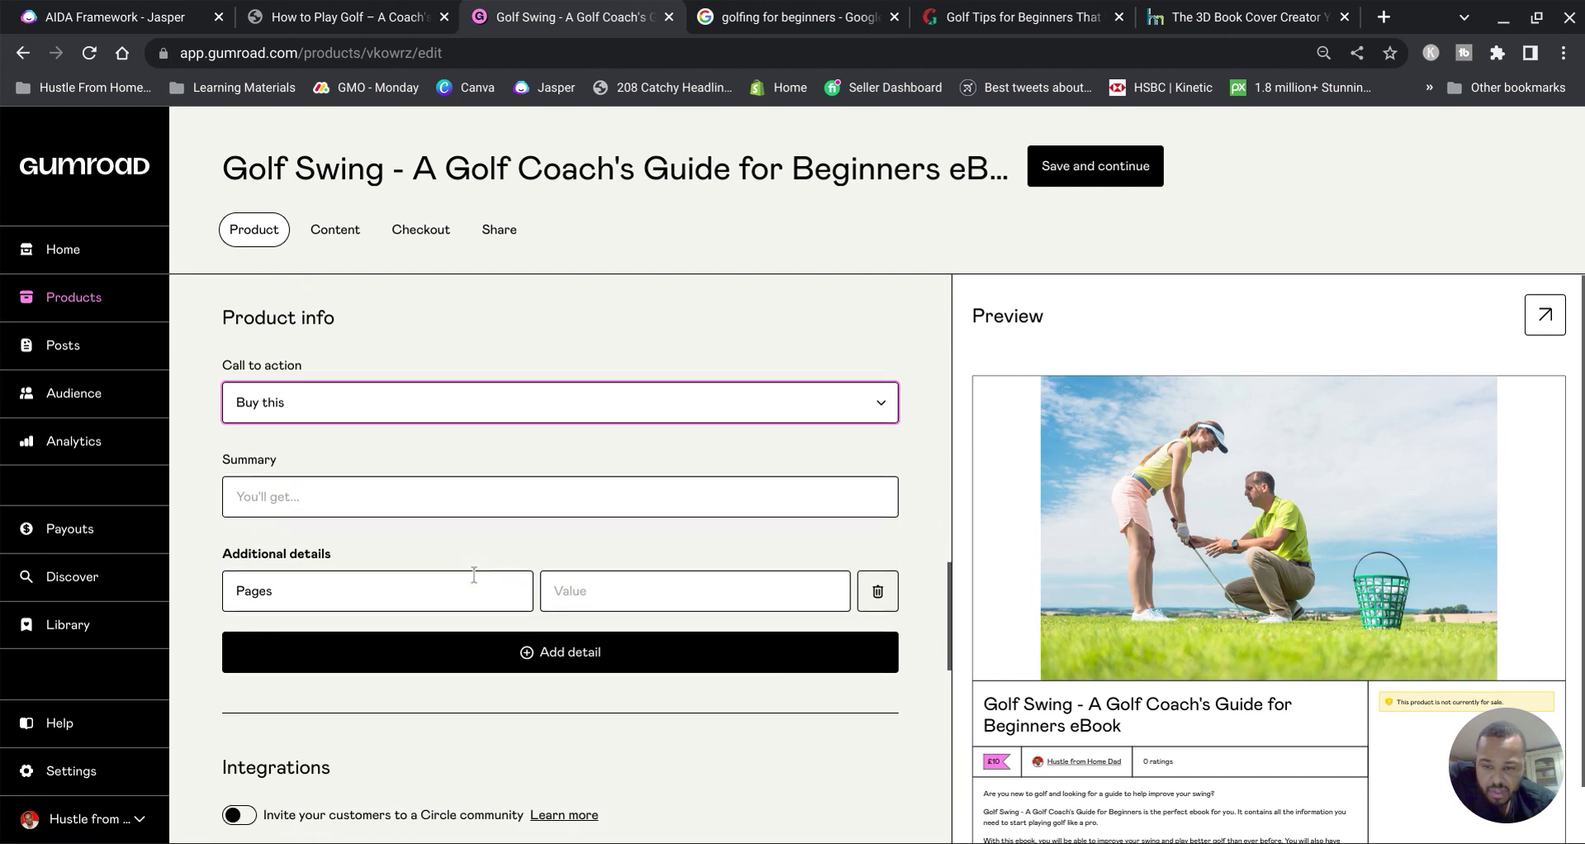
click(613, 573)
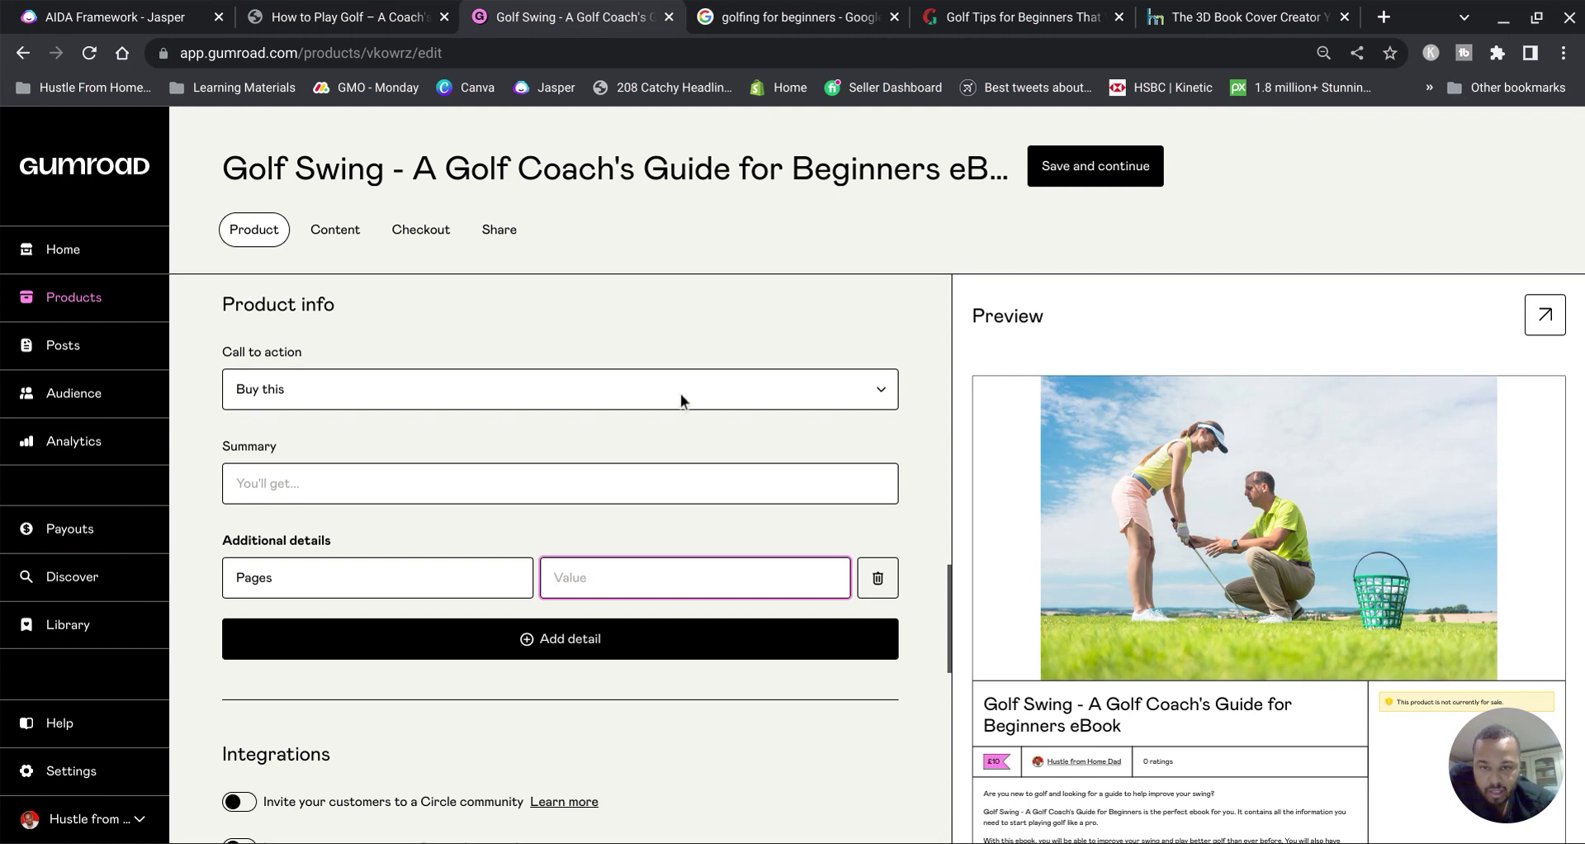
click(697, 315)
scroll(697, 315, down, 4)
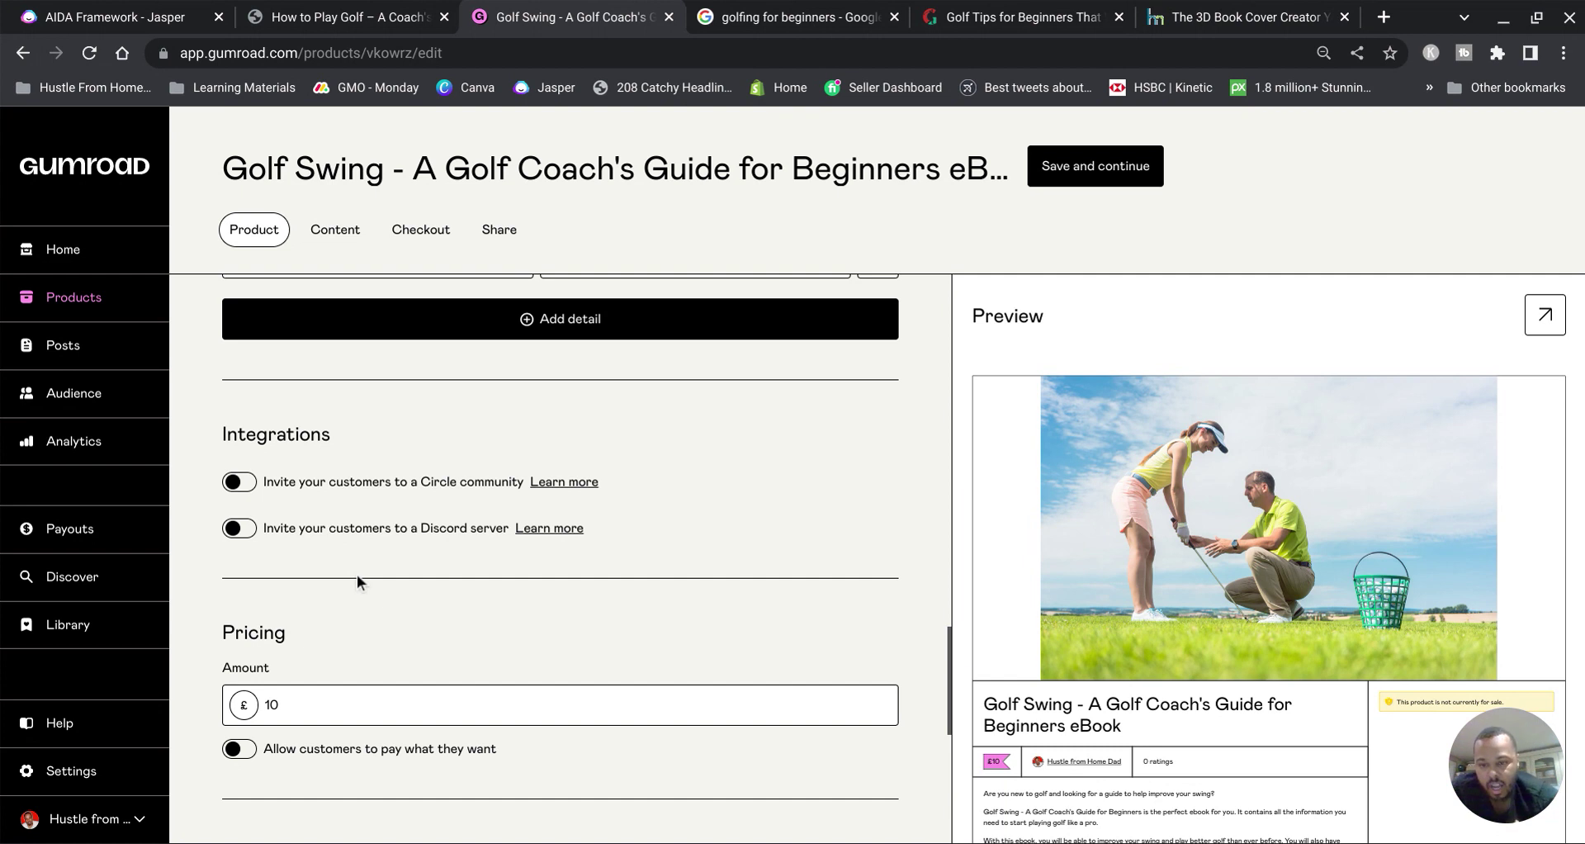
scroll(357, 575, down, 2)
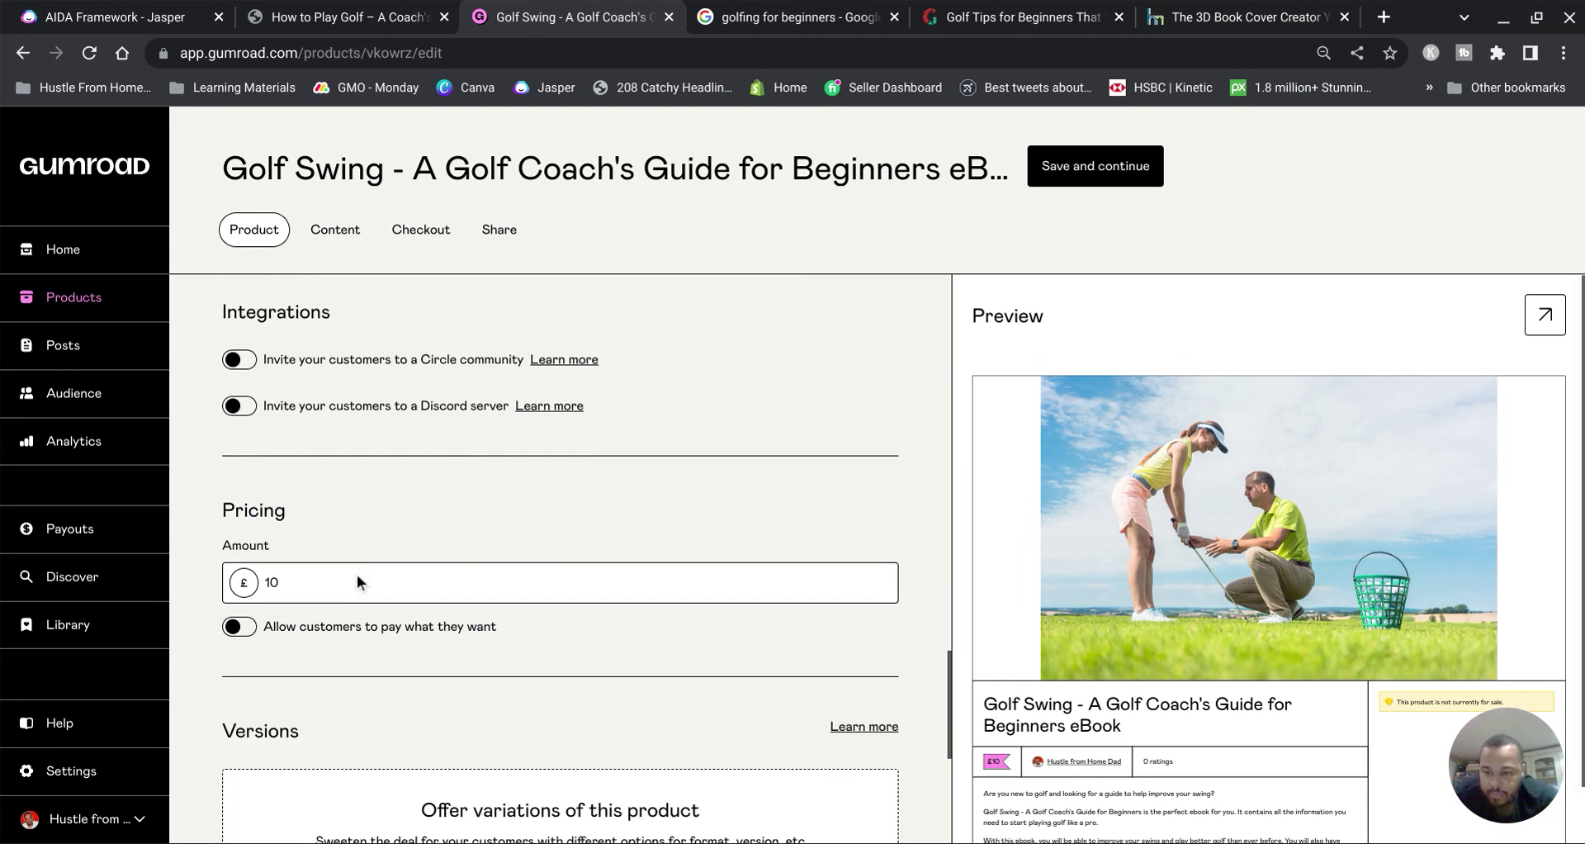
click(311, 572)
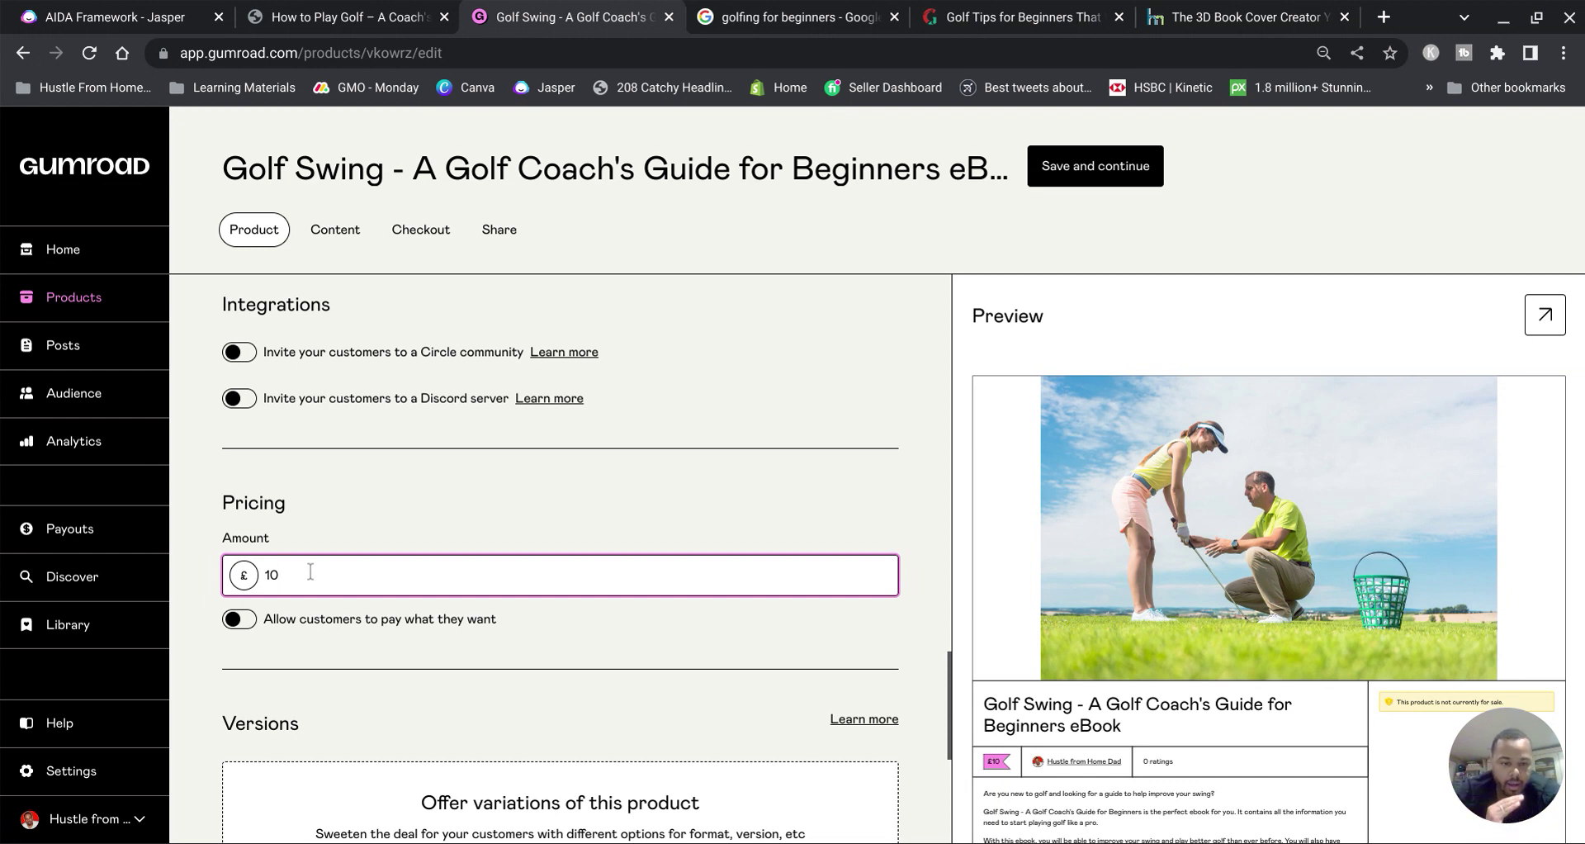
scroll(310, 571, down, 1)
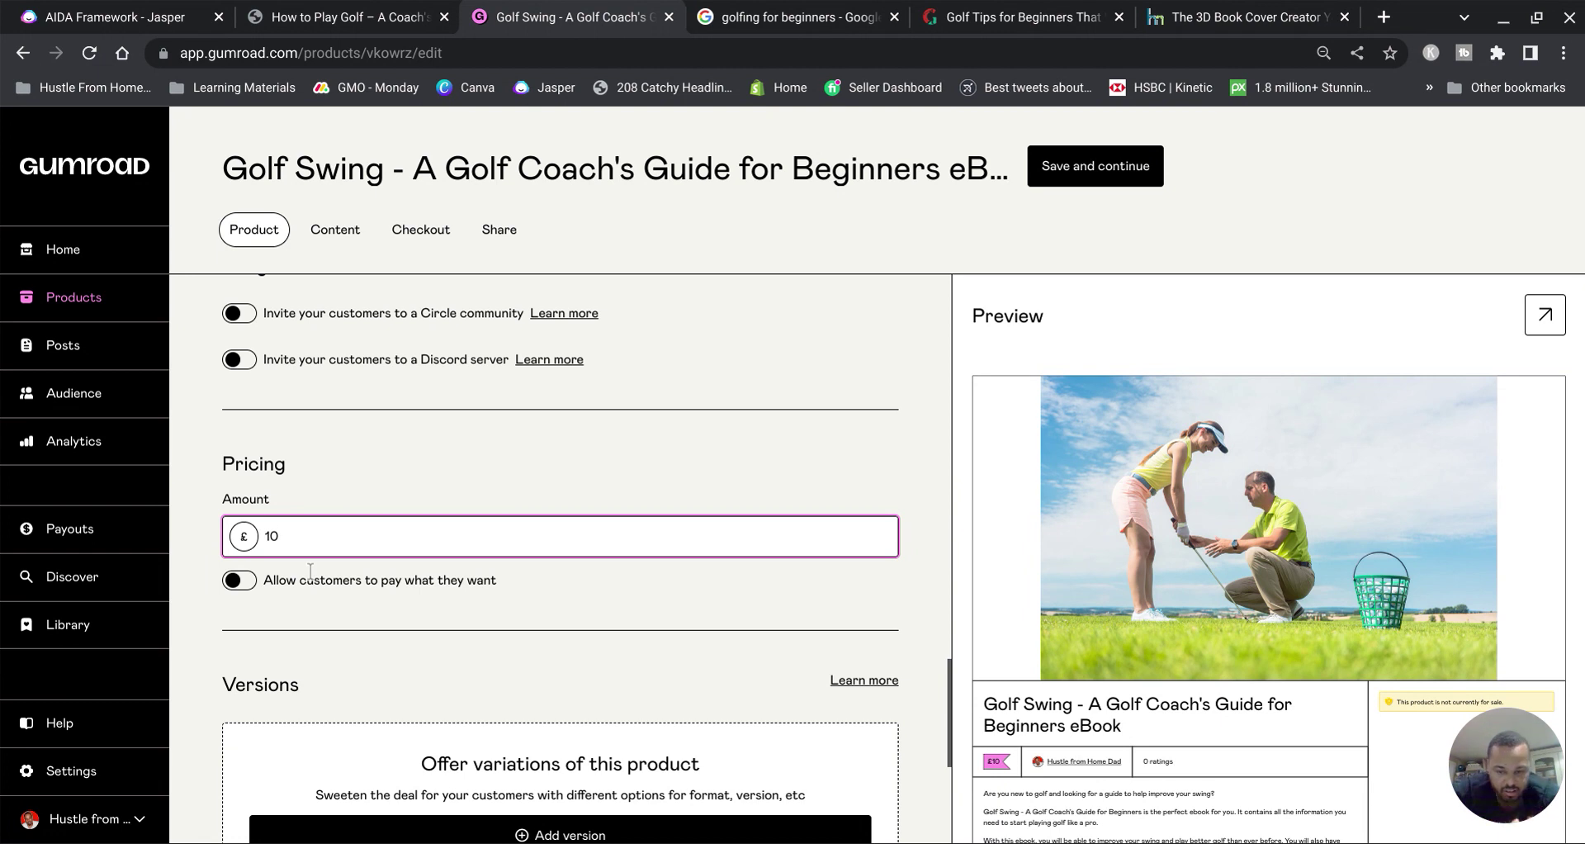
scroll(311, 571, down, 4)
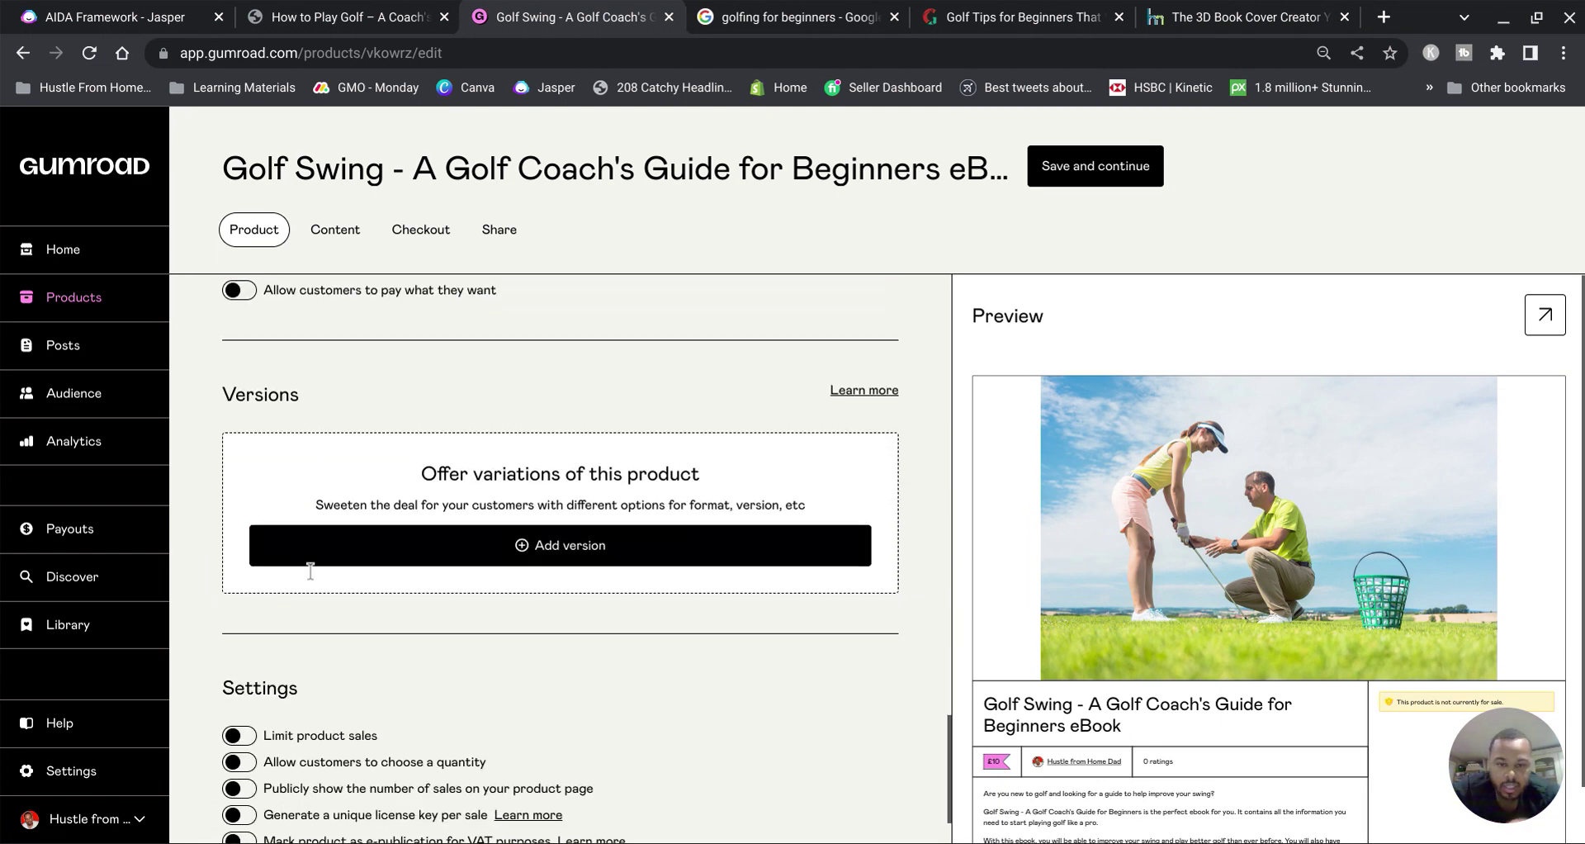
scroll(310, 571, down, 1)
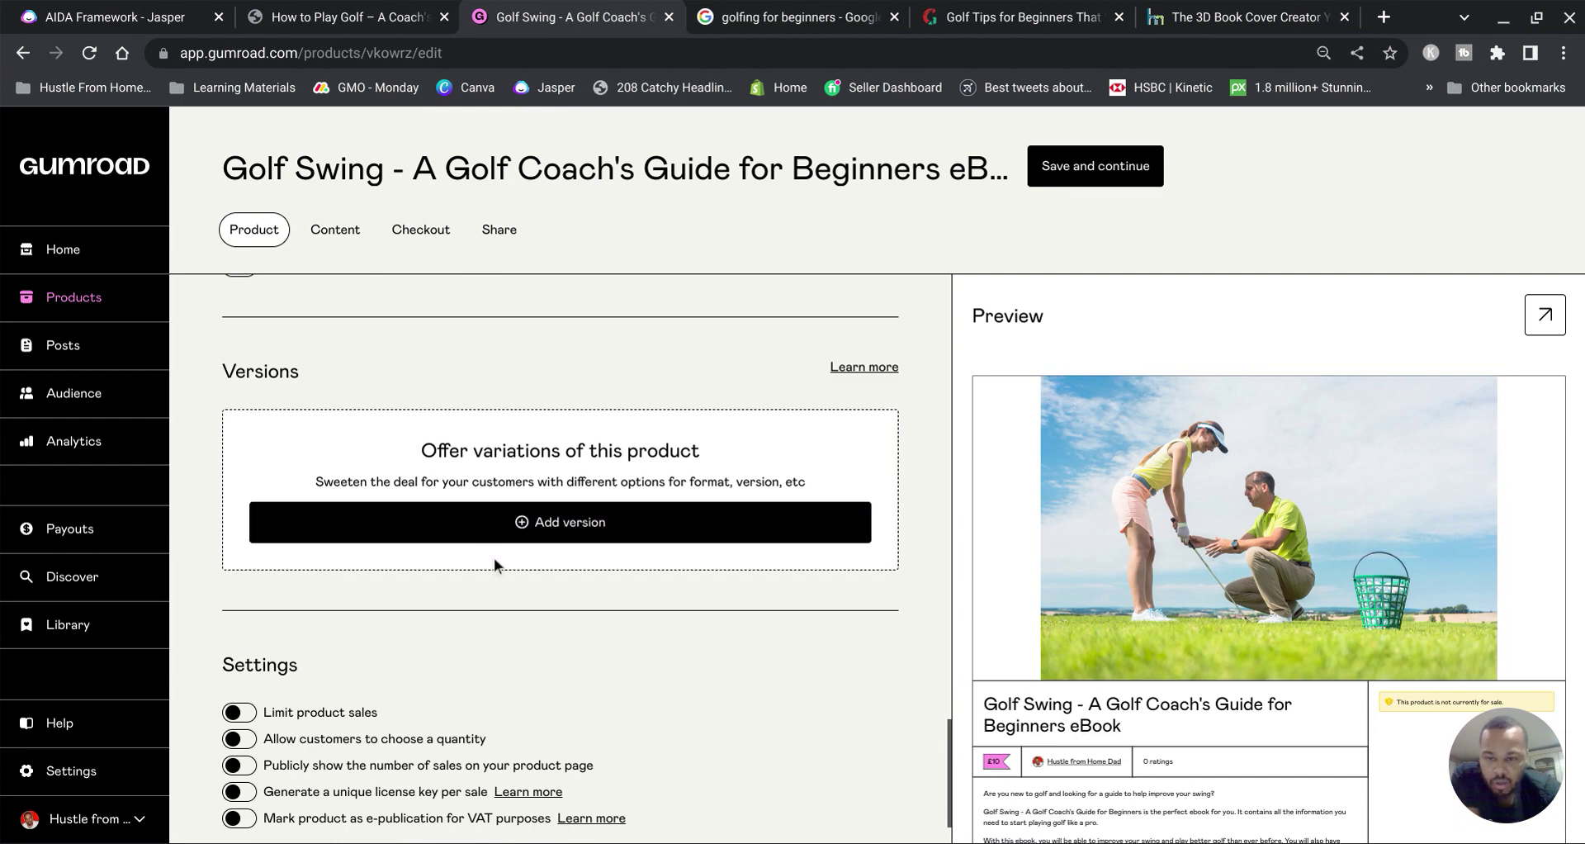
scroll(494, 557, up, 2)
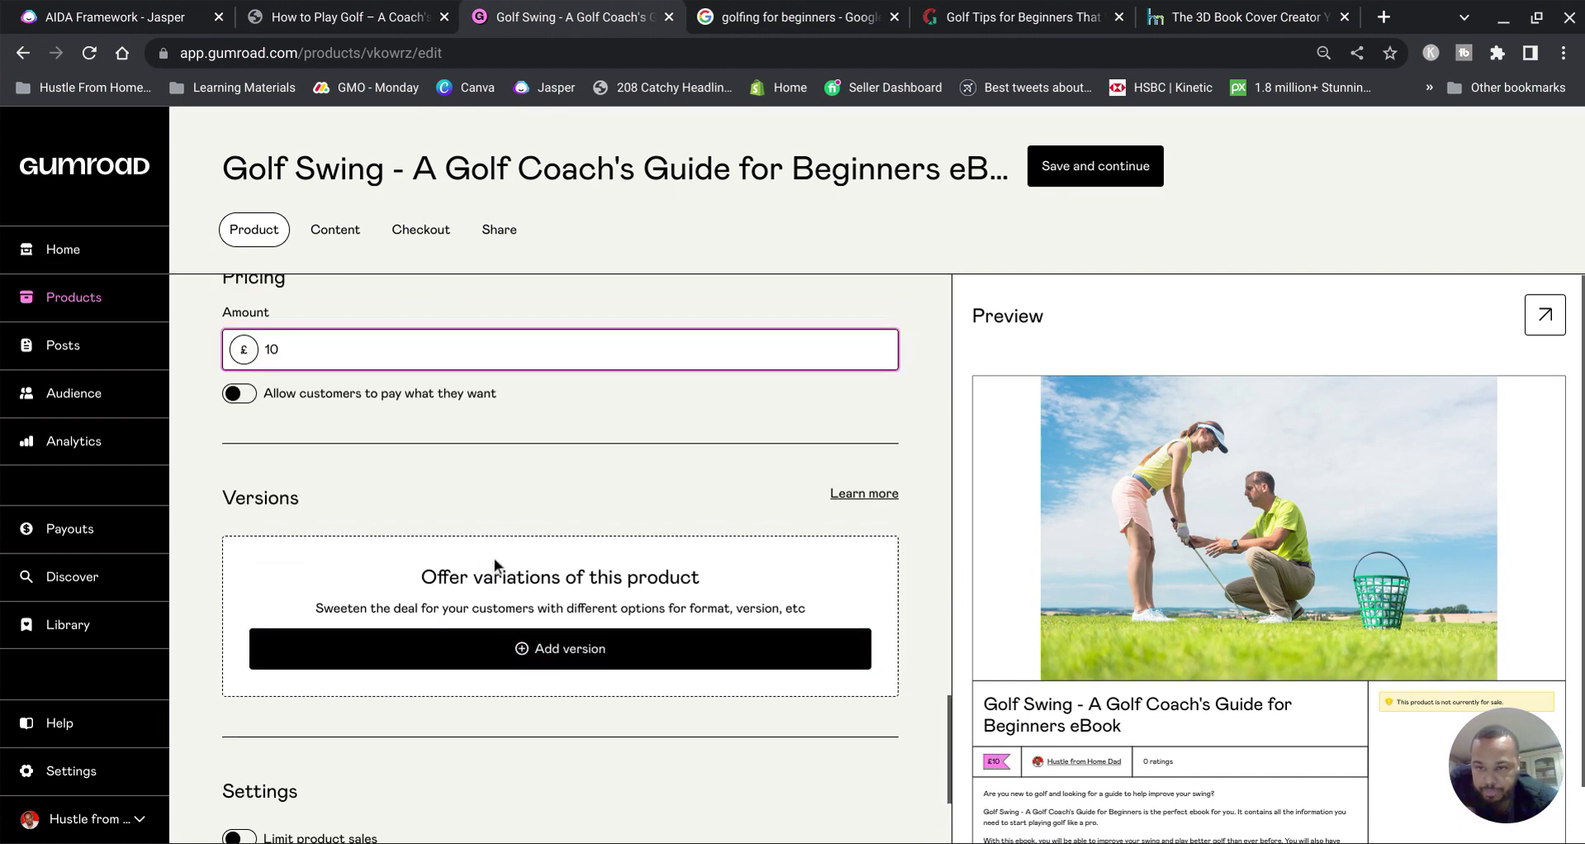
scroll(494, 558, down, 3)
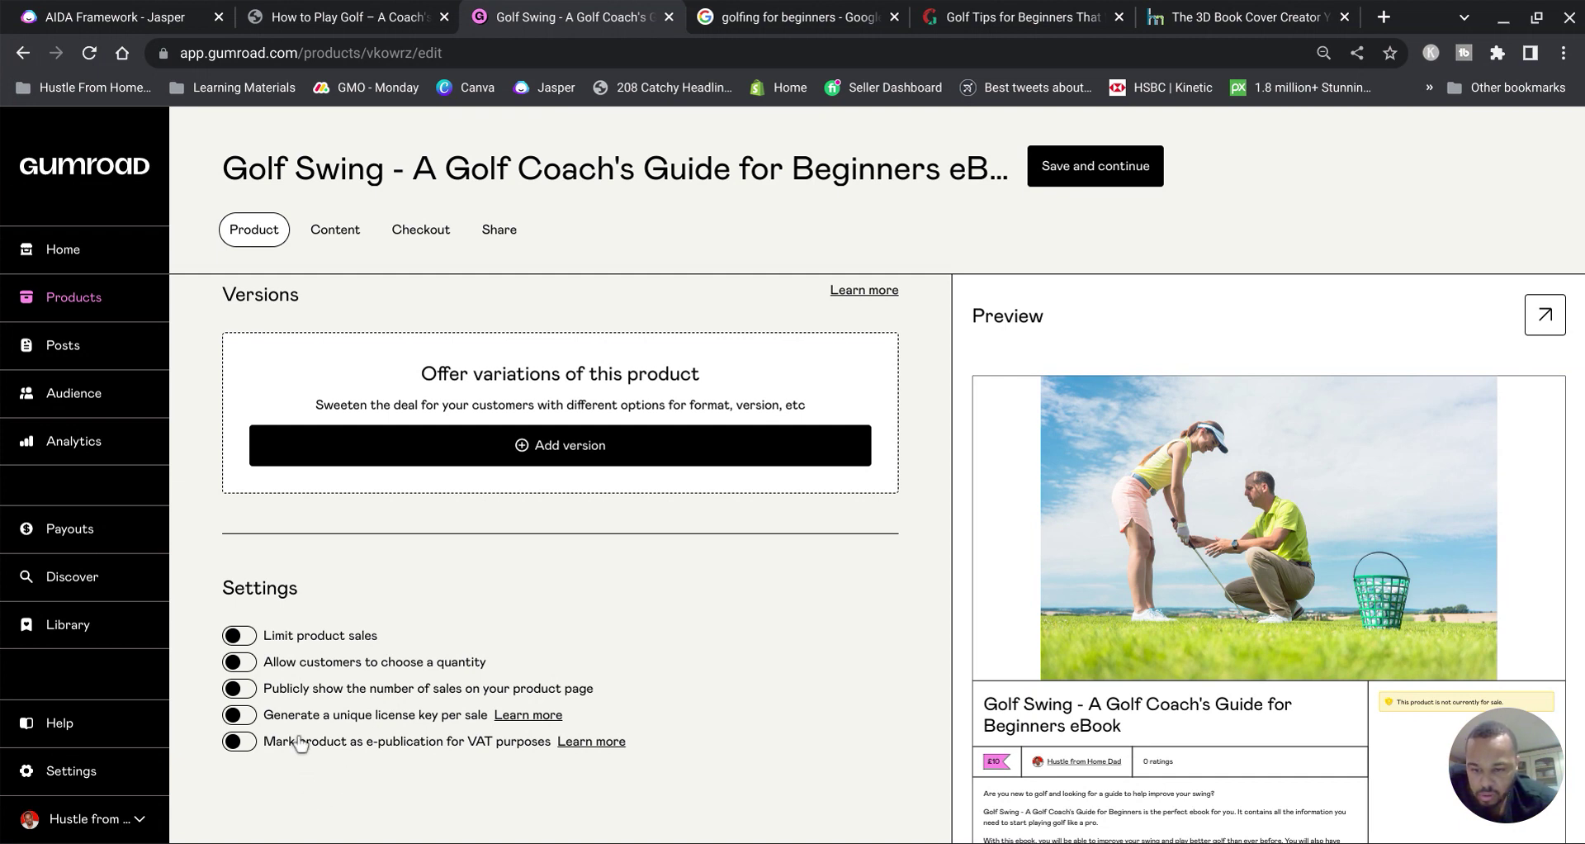
Step: Switch on 'Mark product as e-publication for VAT purposes' in the golf e-book's settings
click(256, 750)
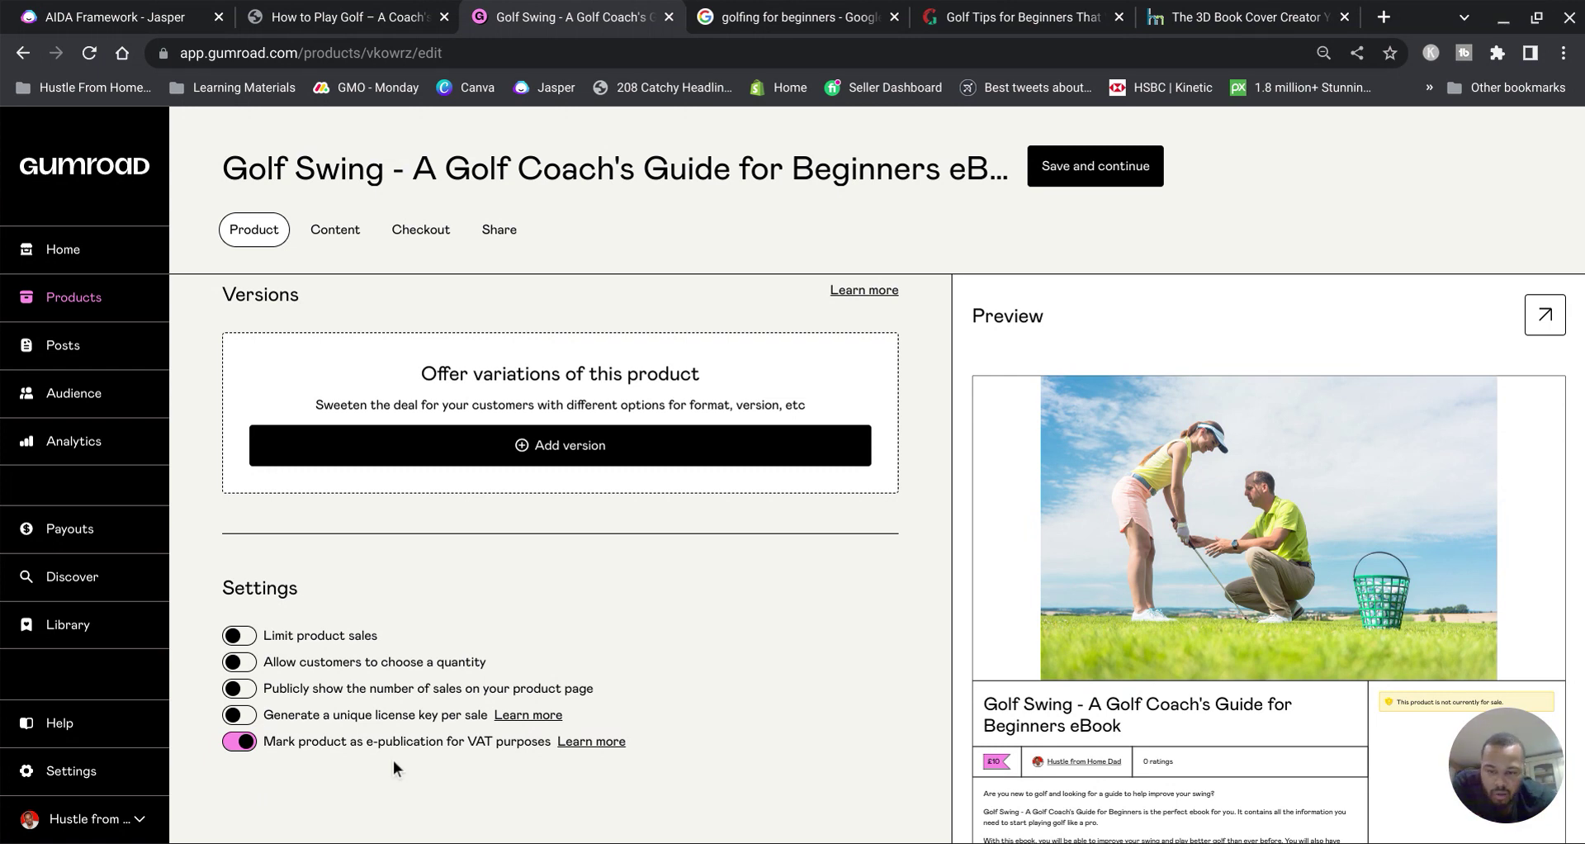
scroll(393, 759, up, 9)
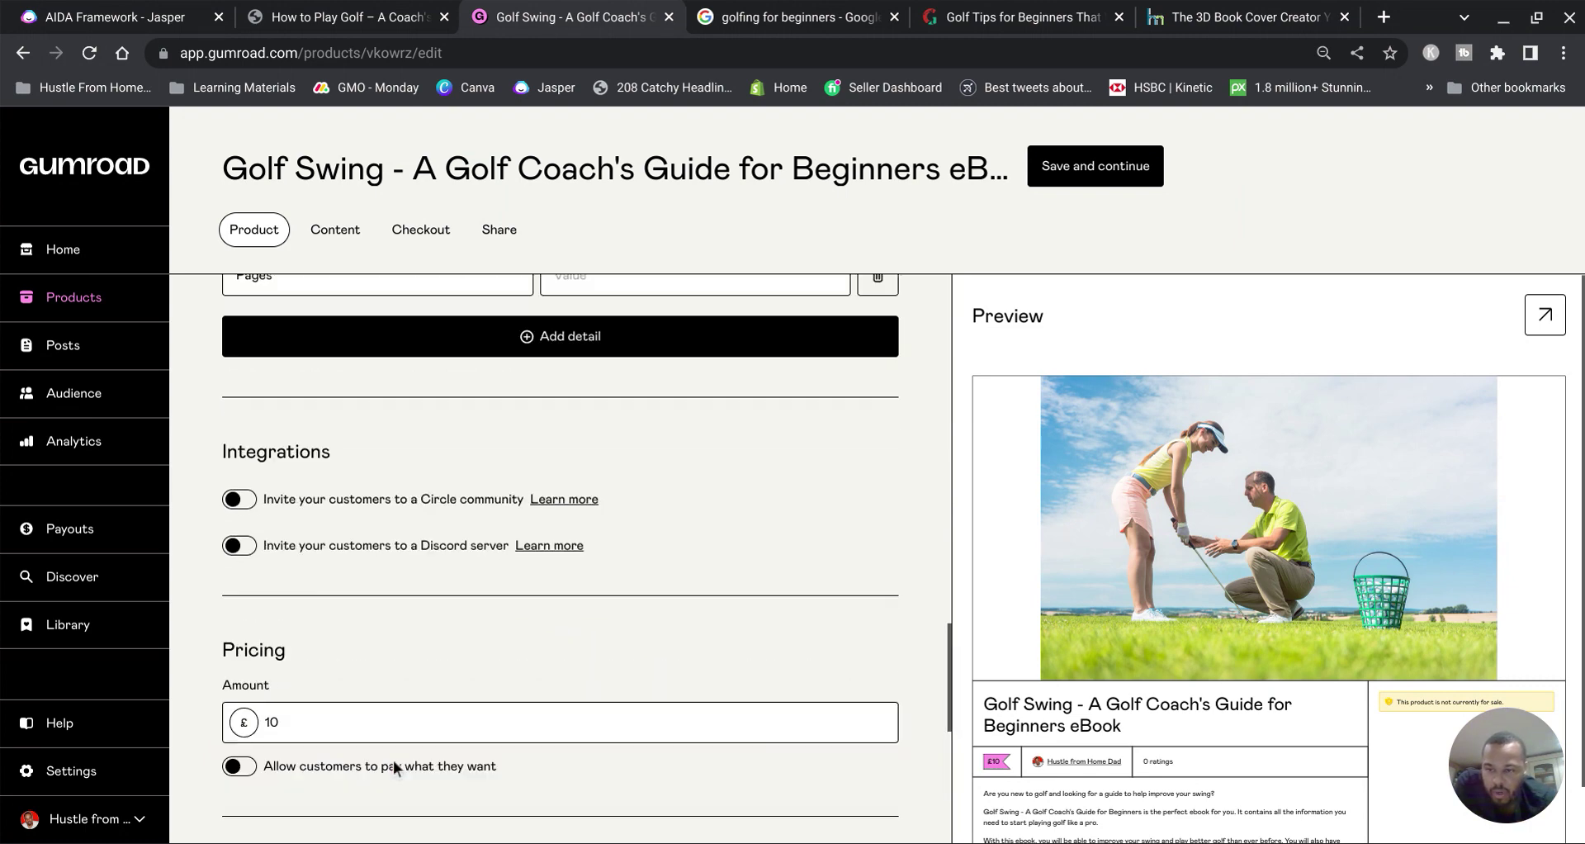
scroll(395, 755, down, 9)
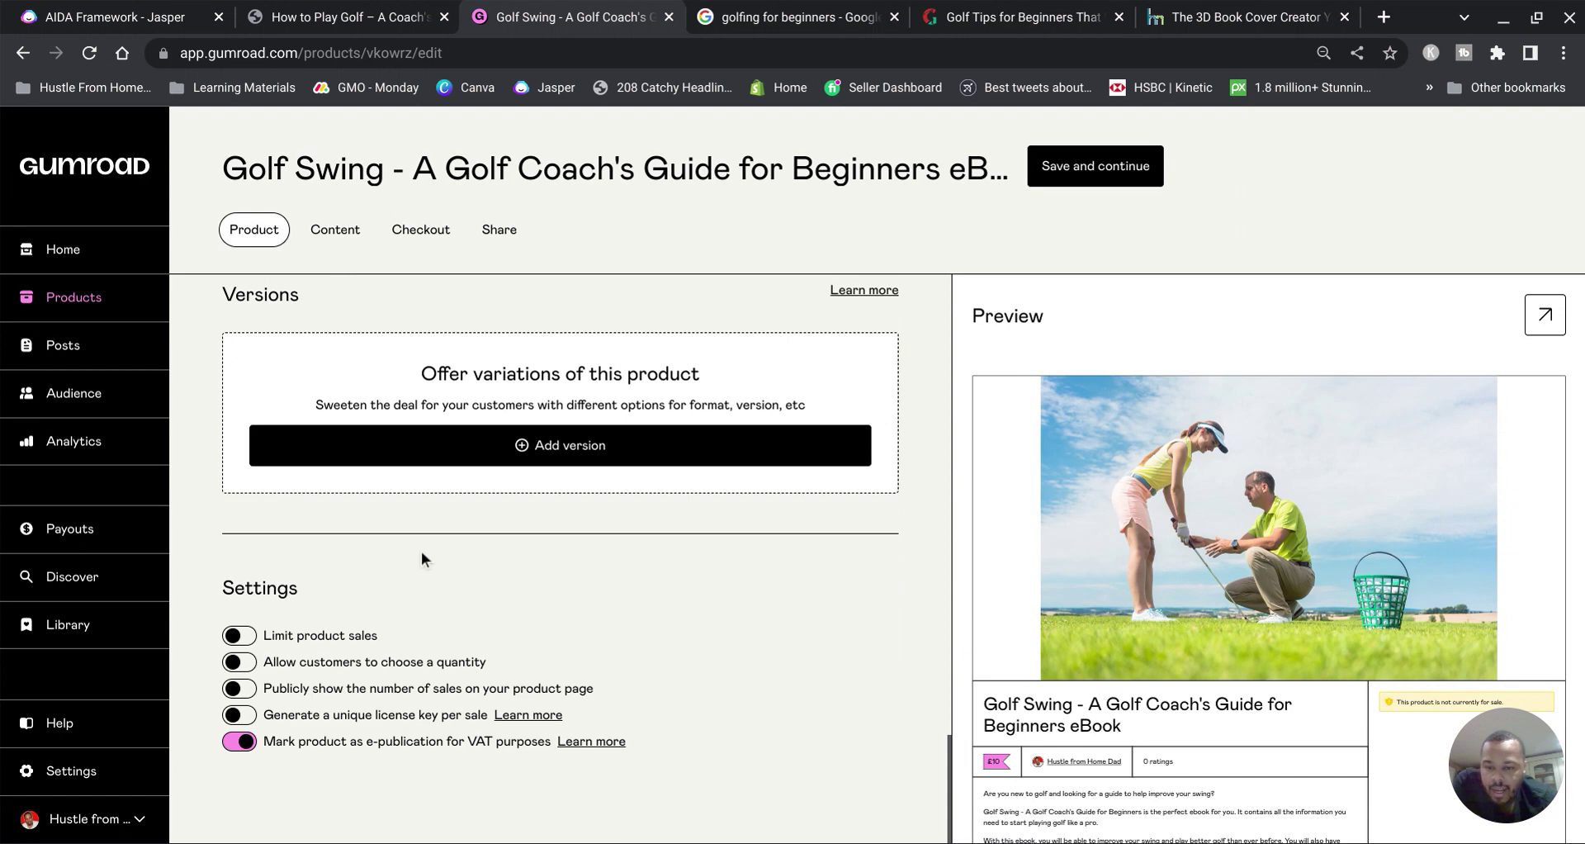
scroll(421, 551, up, 15)
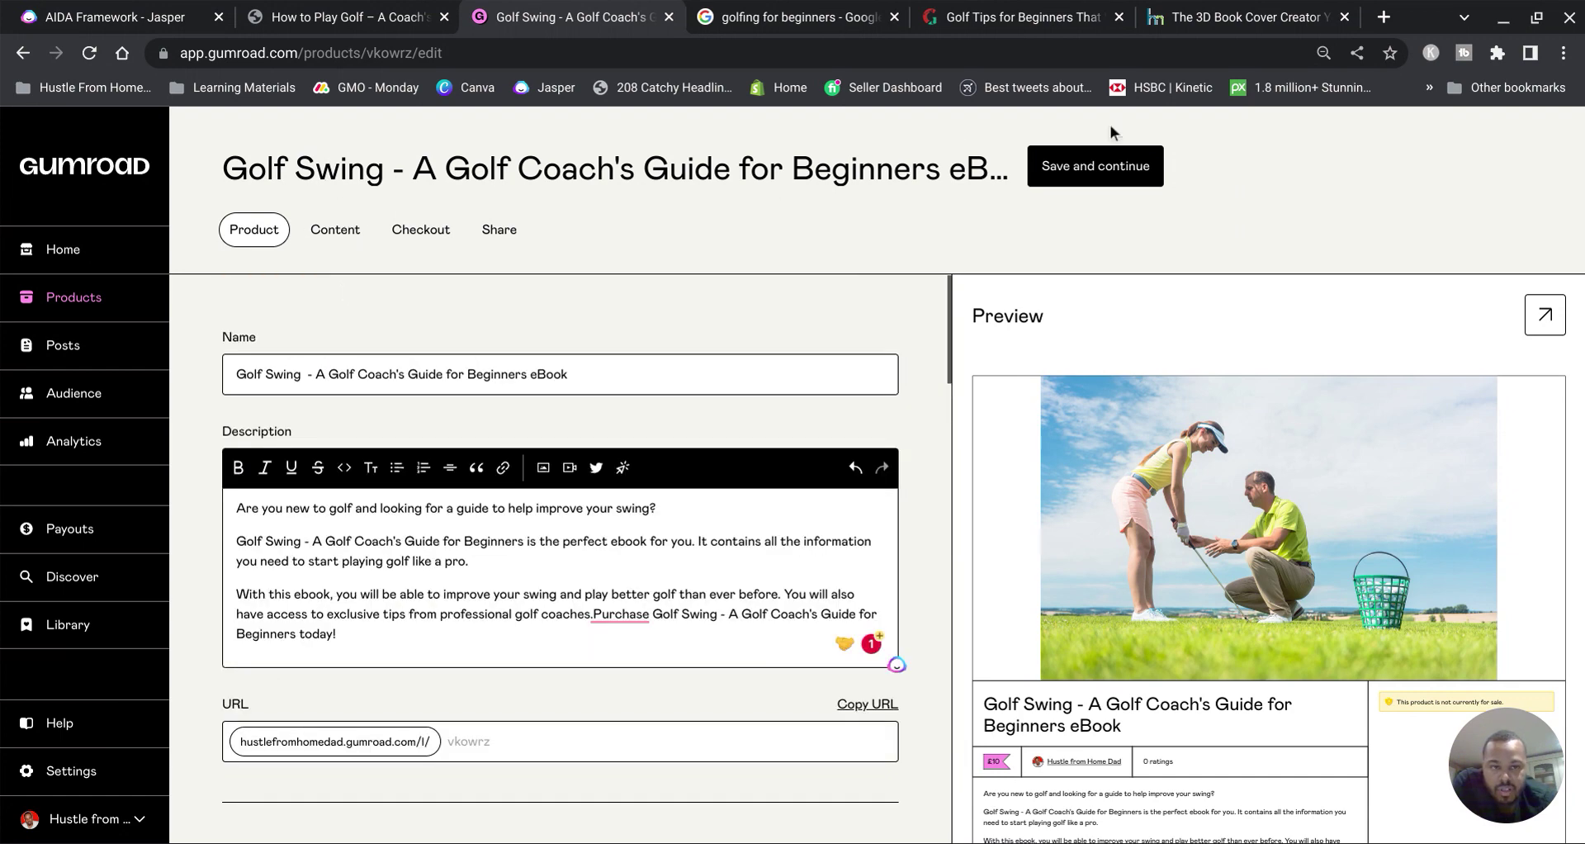
Step: Save the product details, then upload the golf coach's guide PDF as content in the classic editor
click(1107, 165)
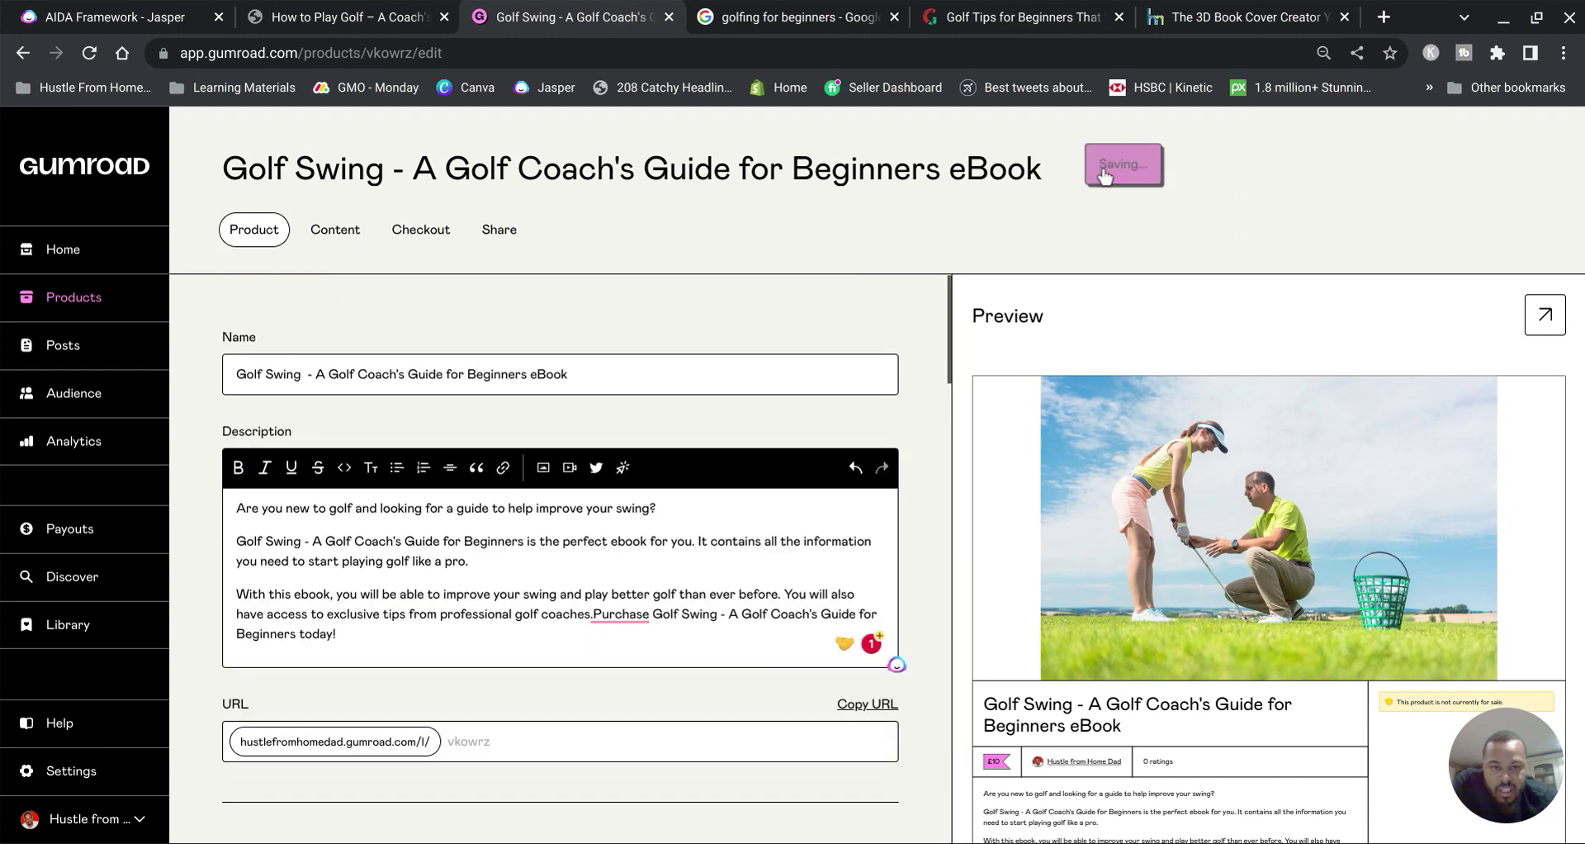
click(359, 247)
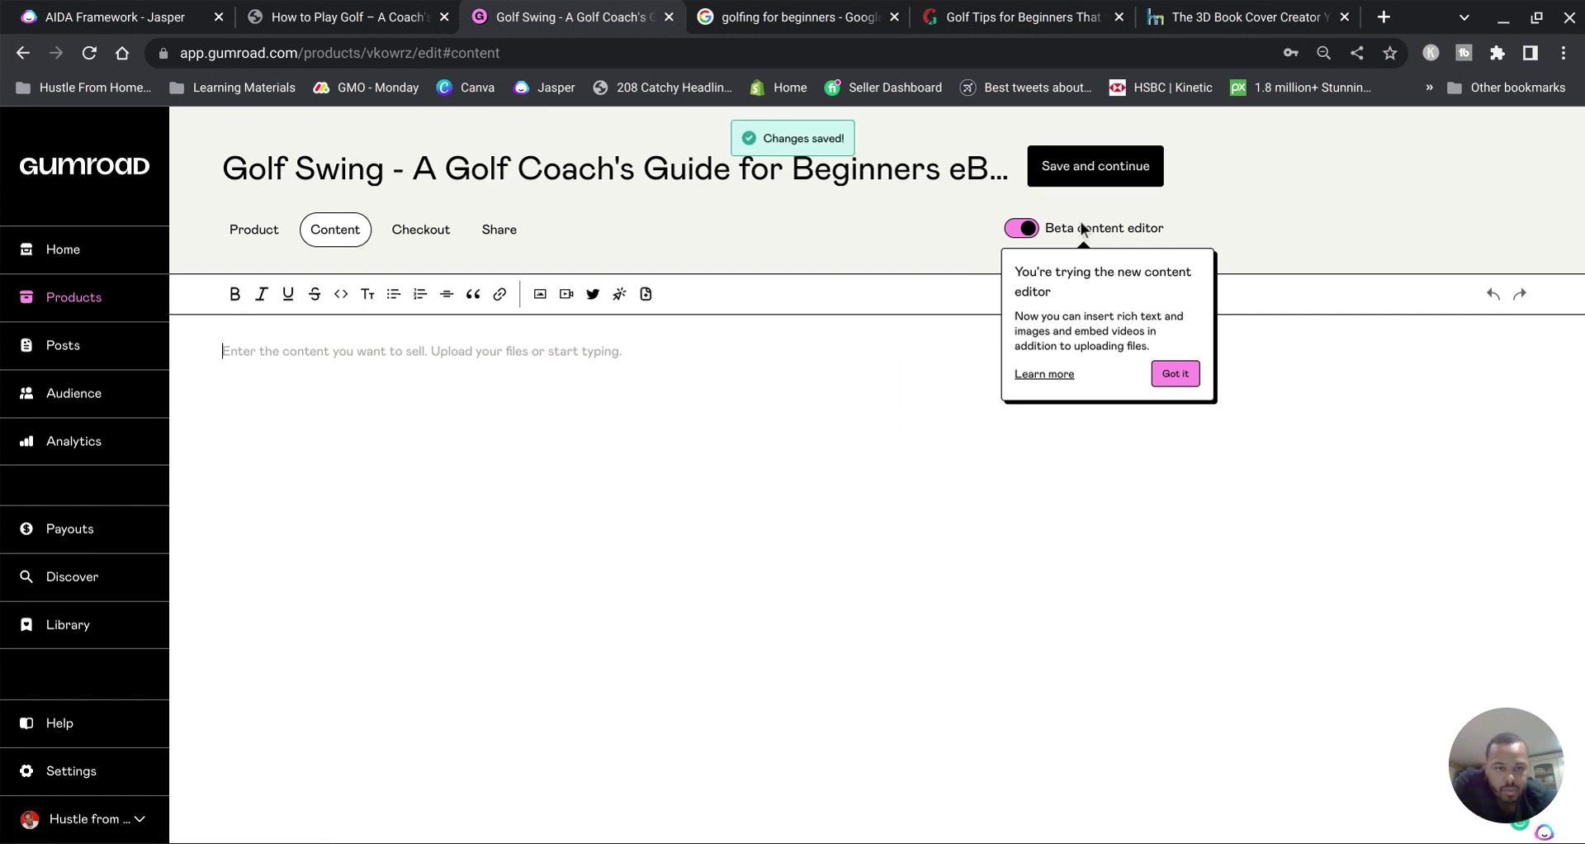
click(1023, 228)
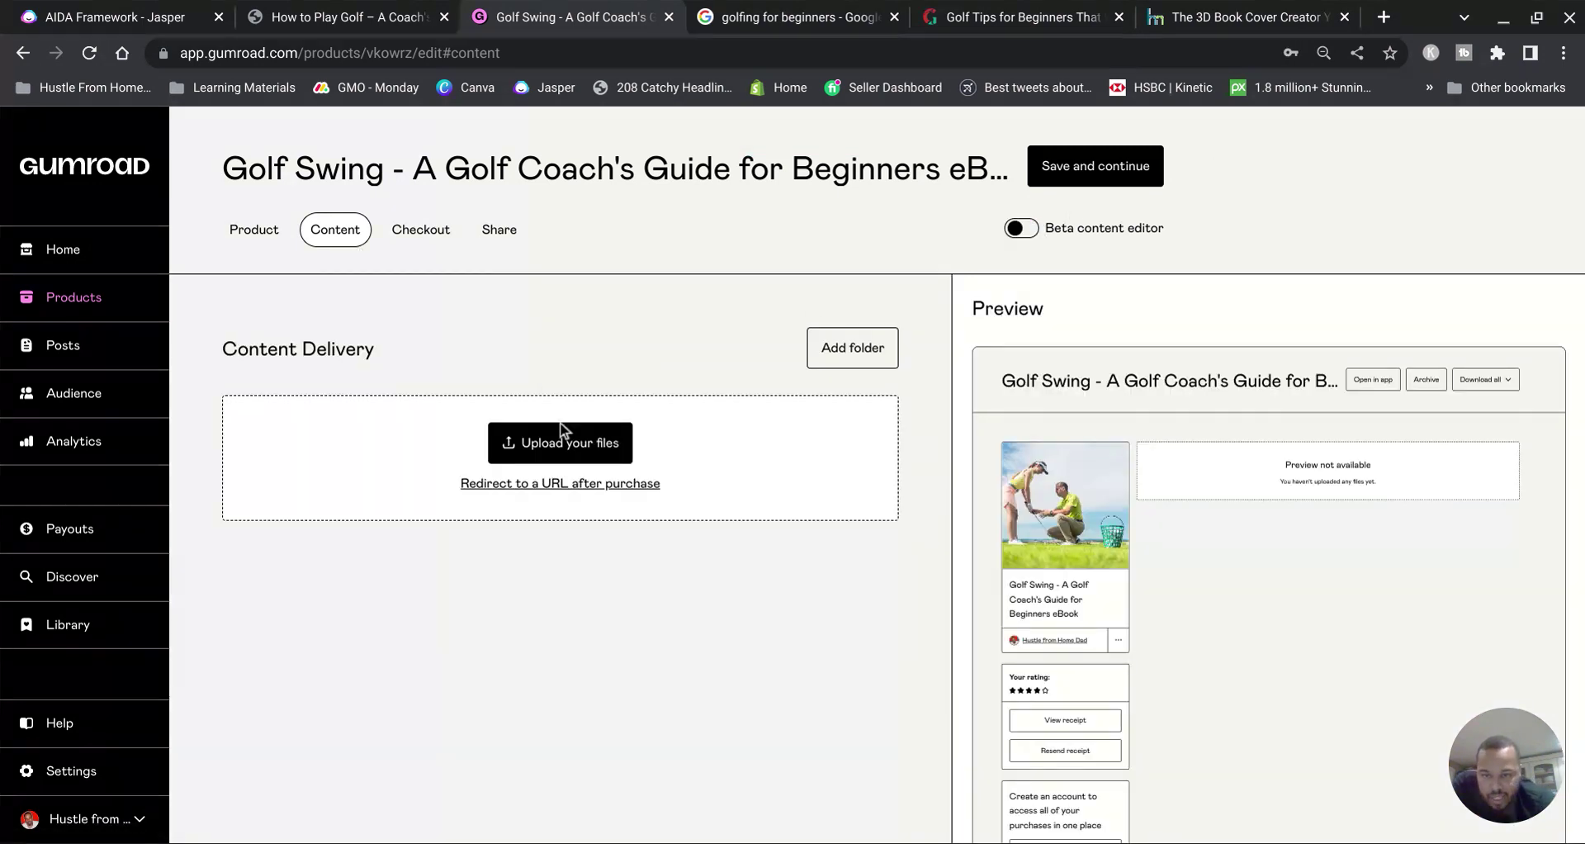
click(351, 467)
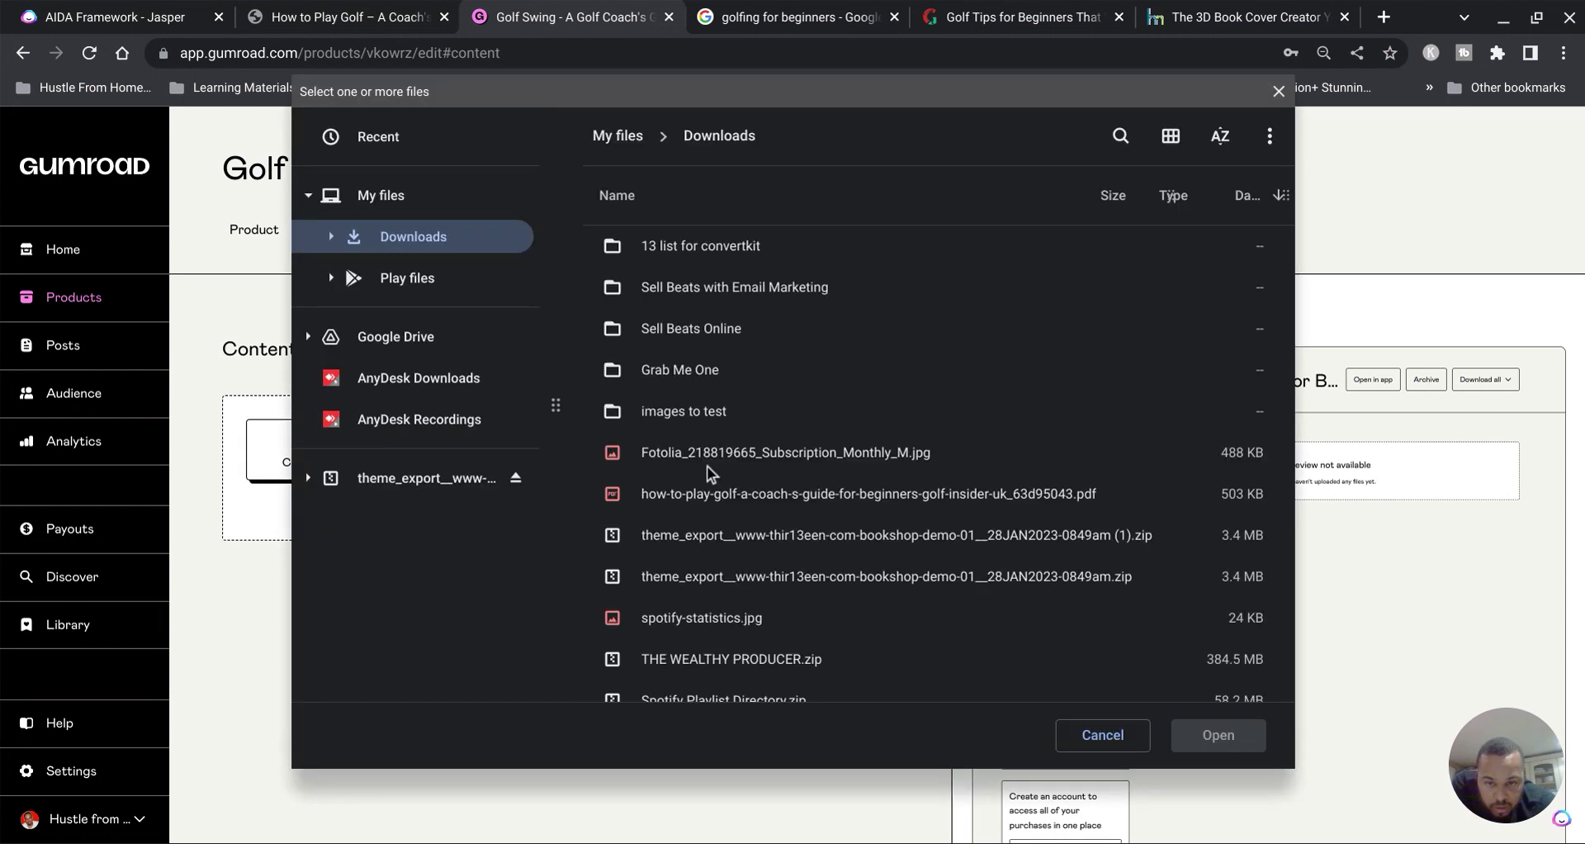
double_click(761, 496)
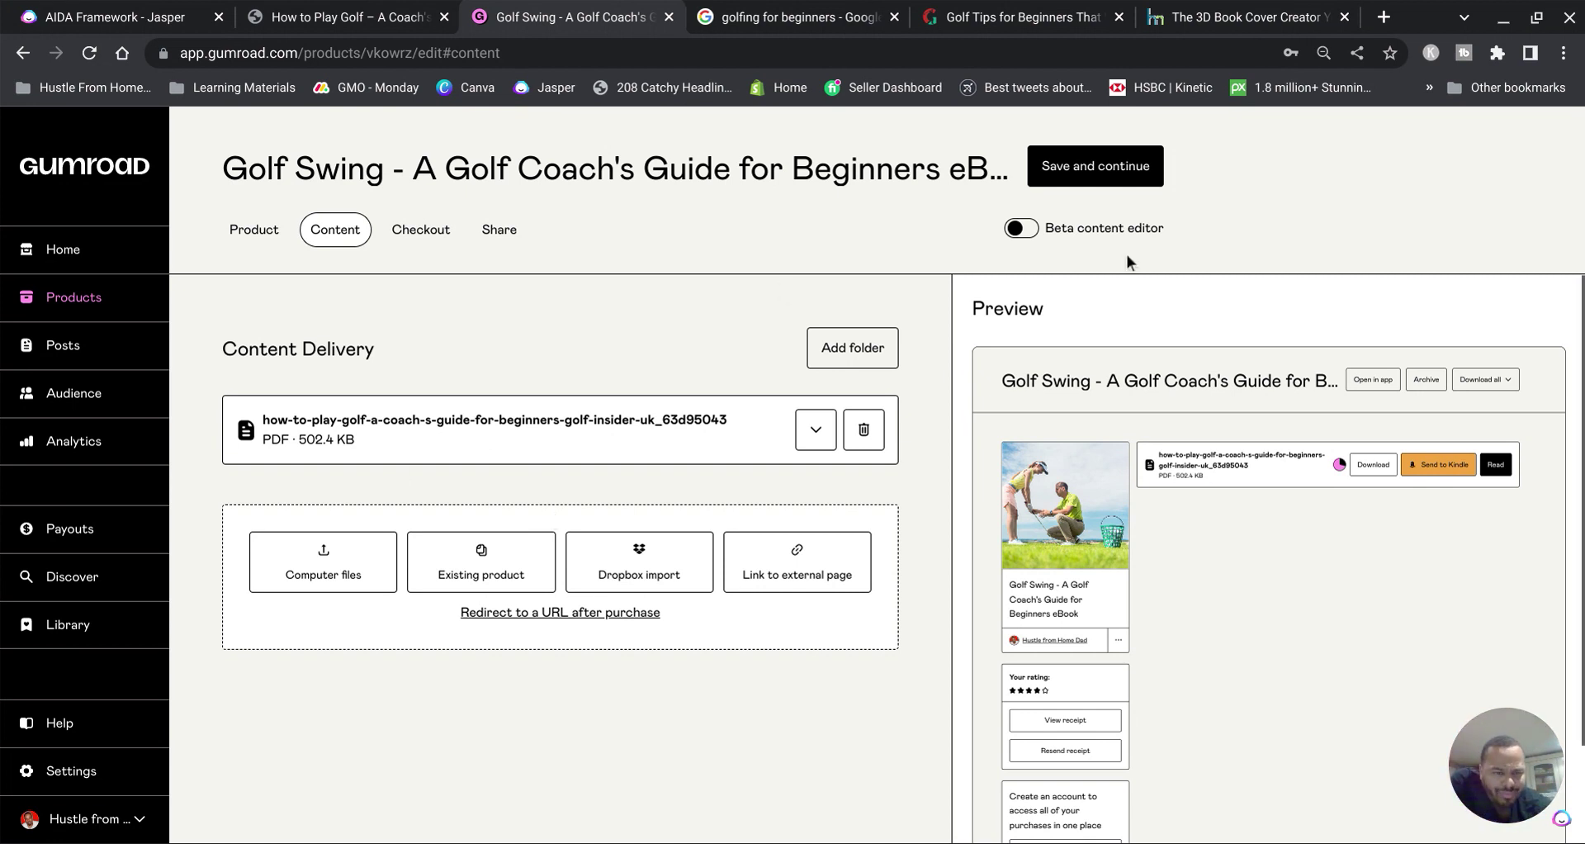
Step: Save the content, keep shipping information 'Not required', and publish the golf e-book
click(1125, 193)
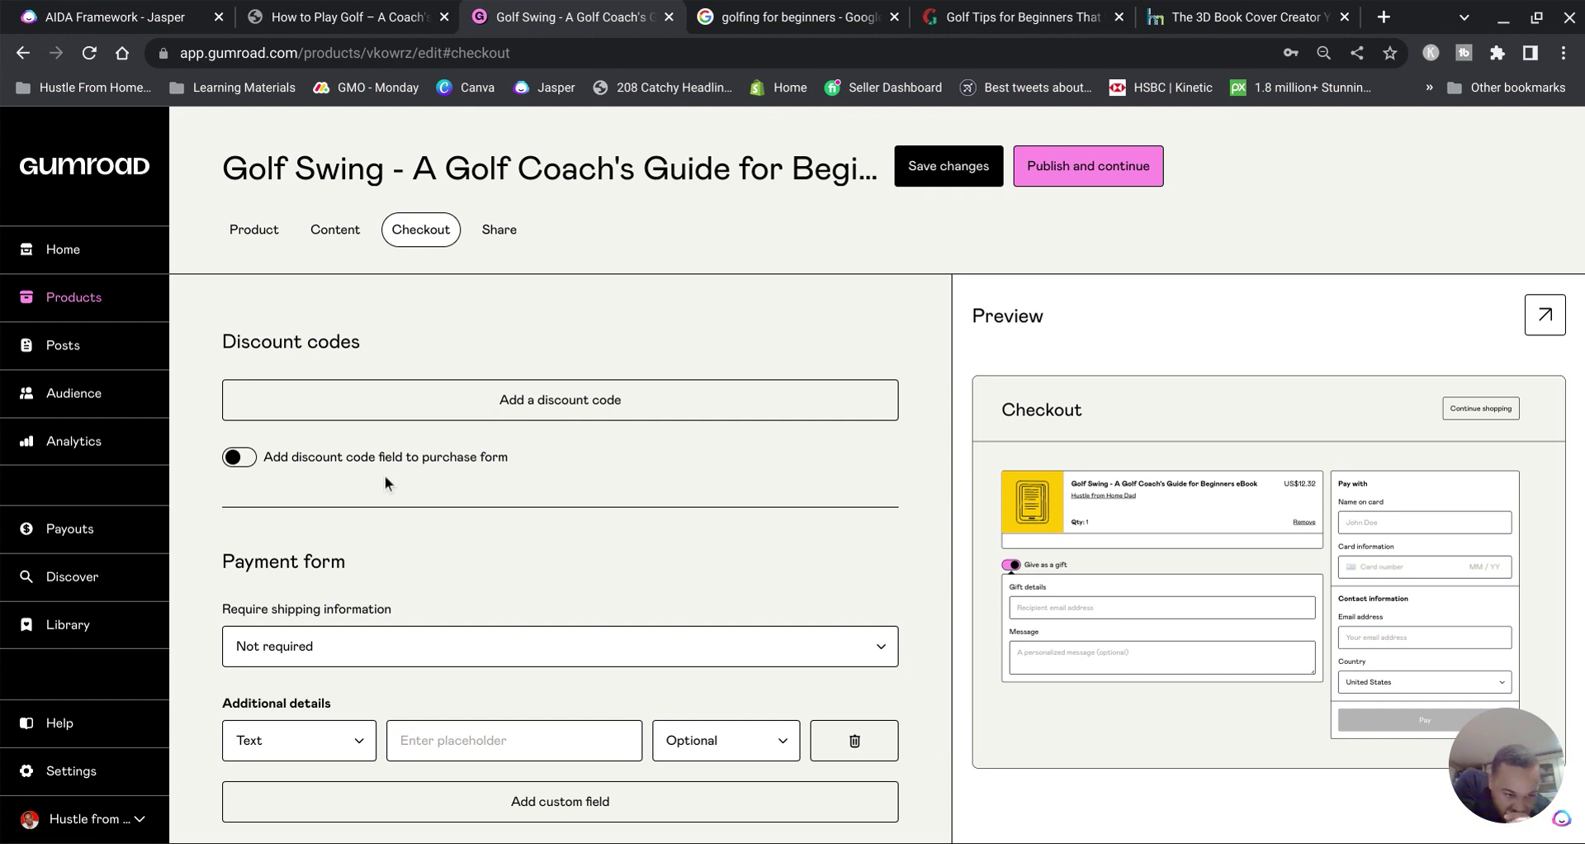
scroll(385, 474, down, 1)
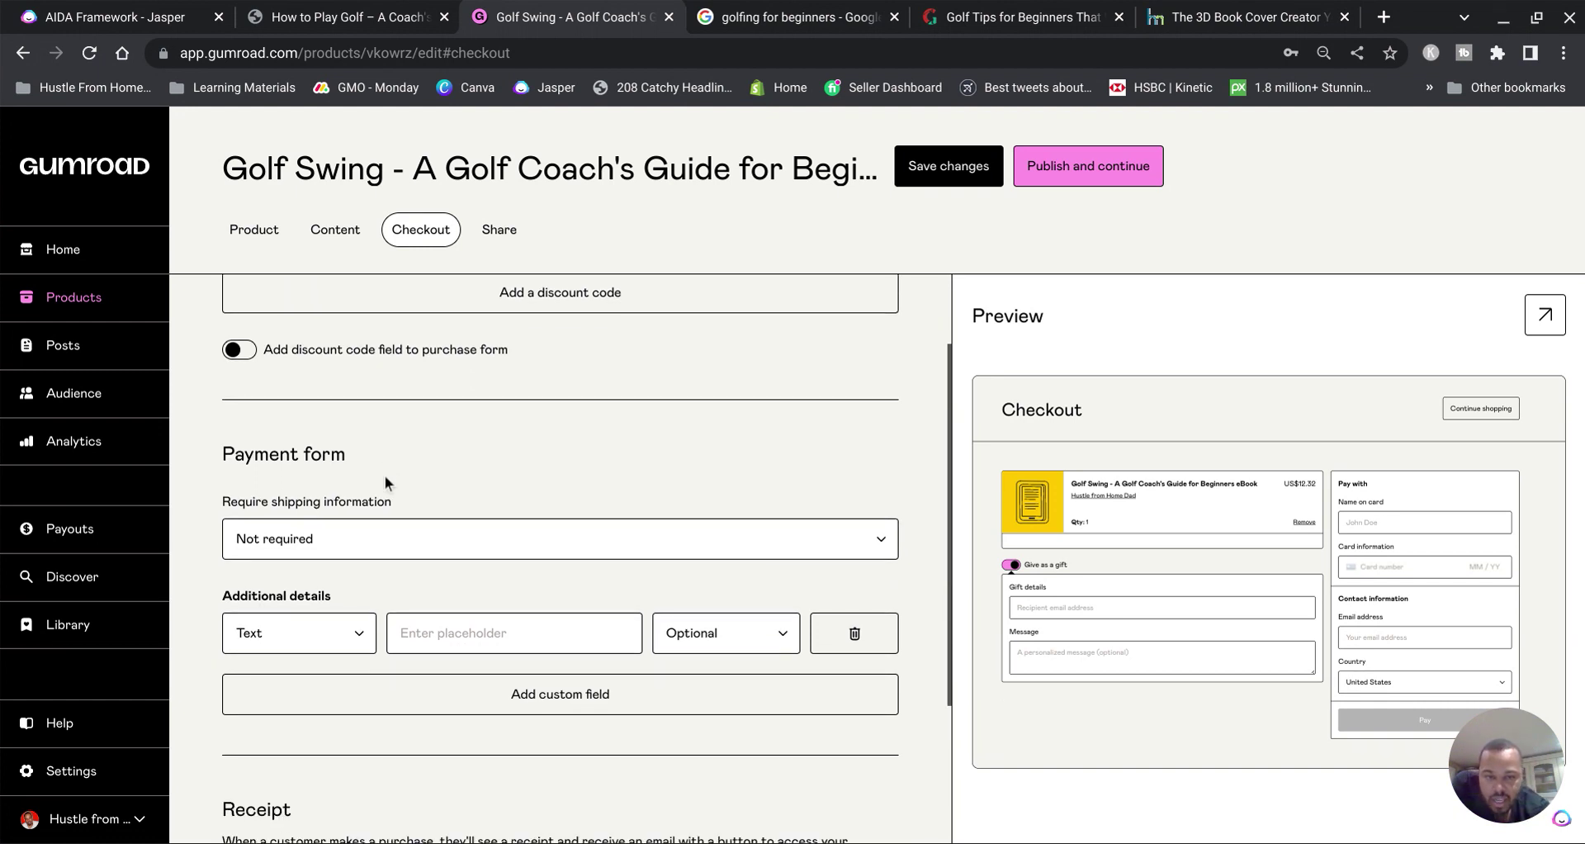
scroll(460, 497, down, 1)
click(461, 498)
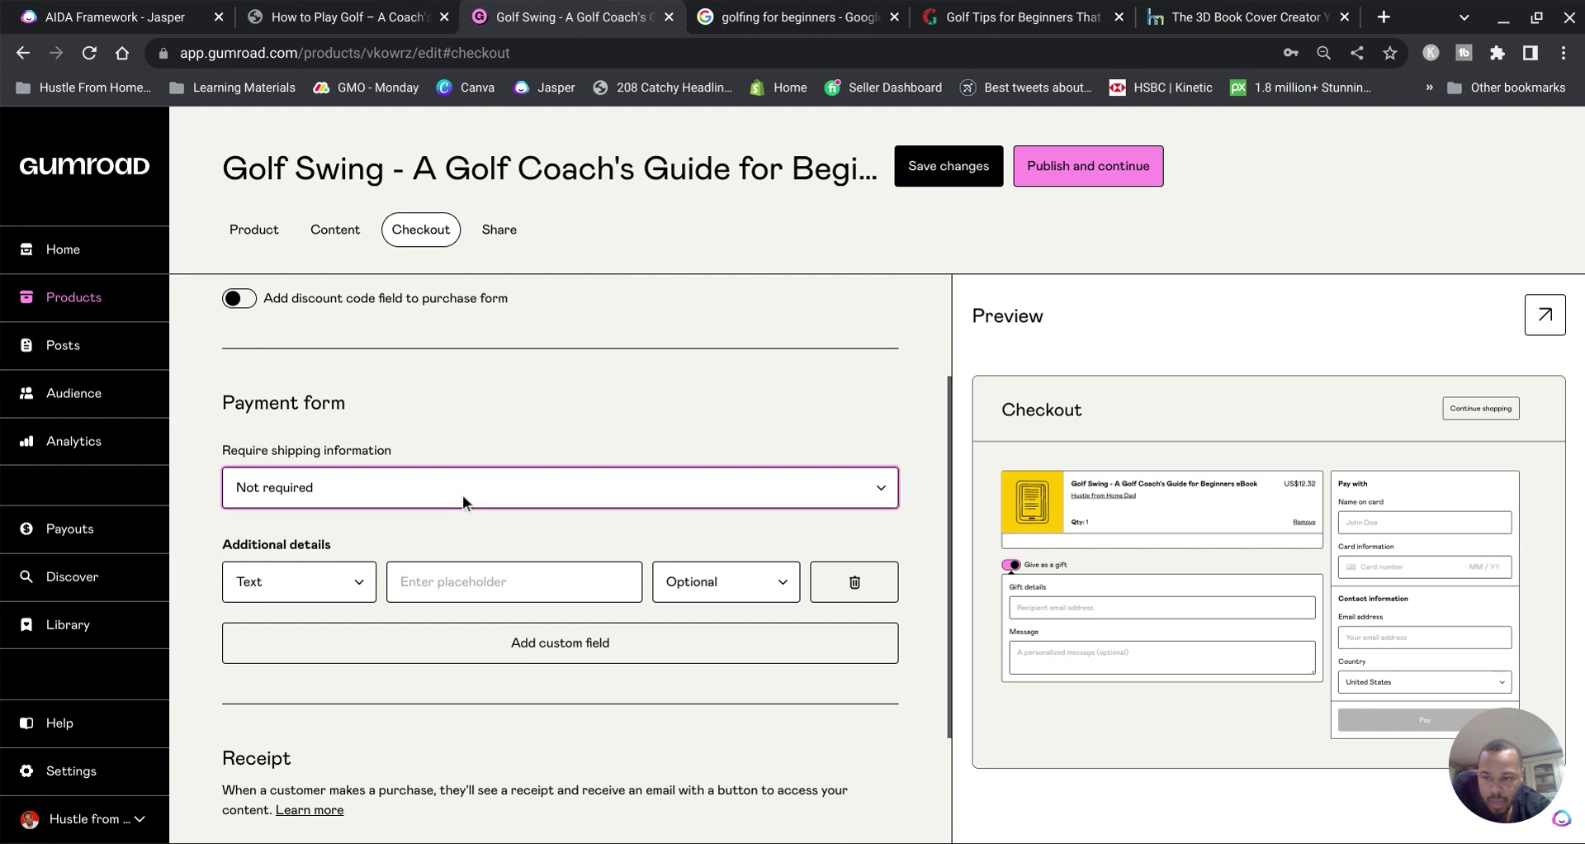
click(516, 446)
scroll(517, 446, down, 2)
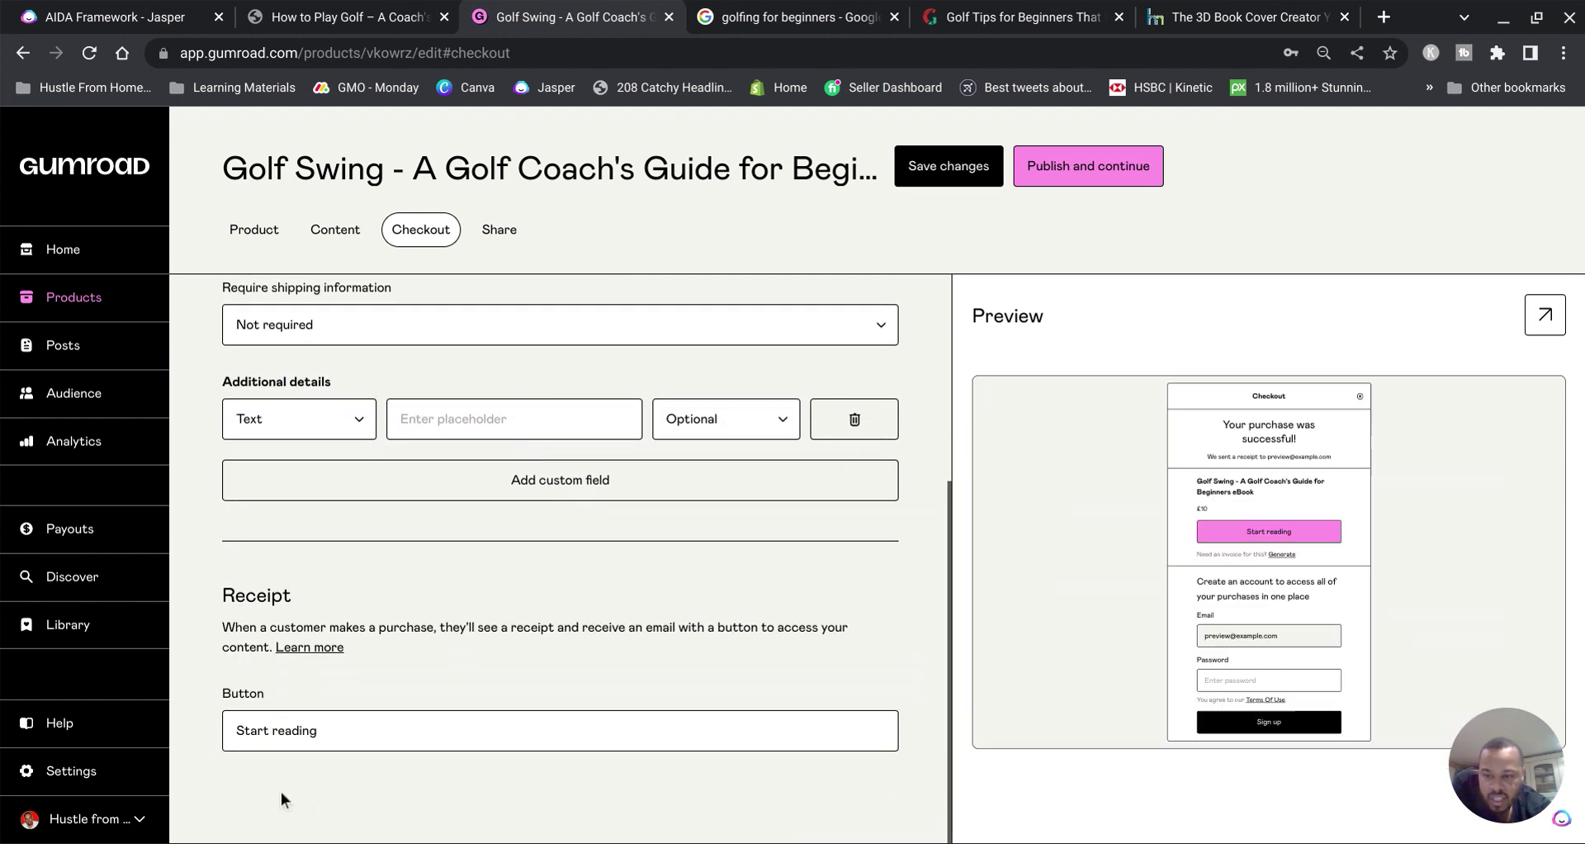
scroll(484, 720, up, 3)
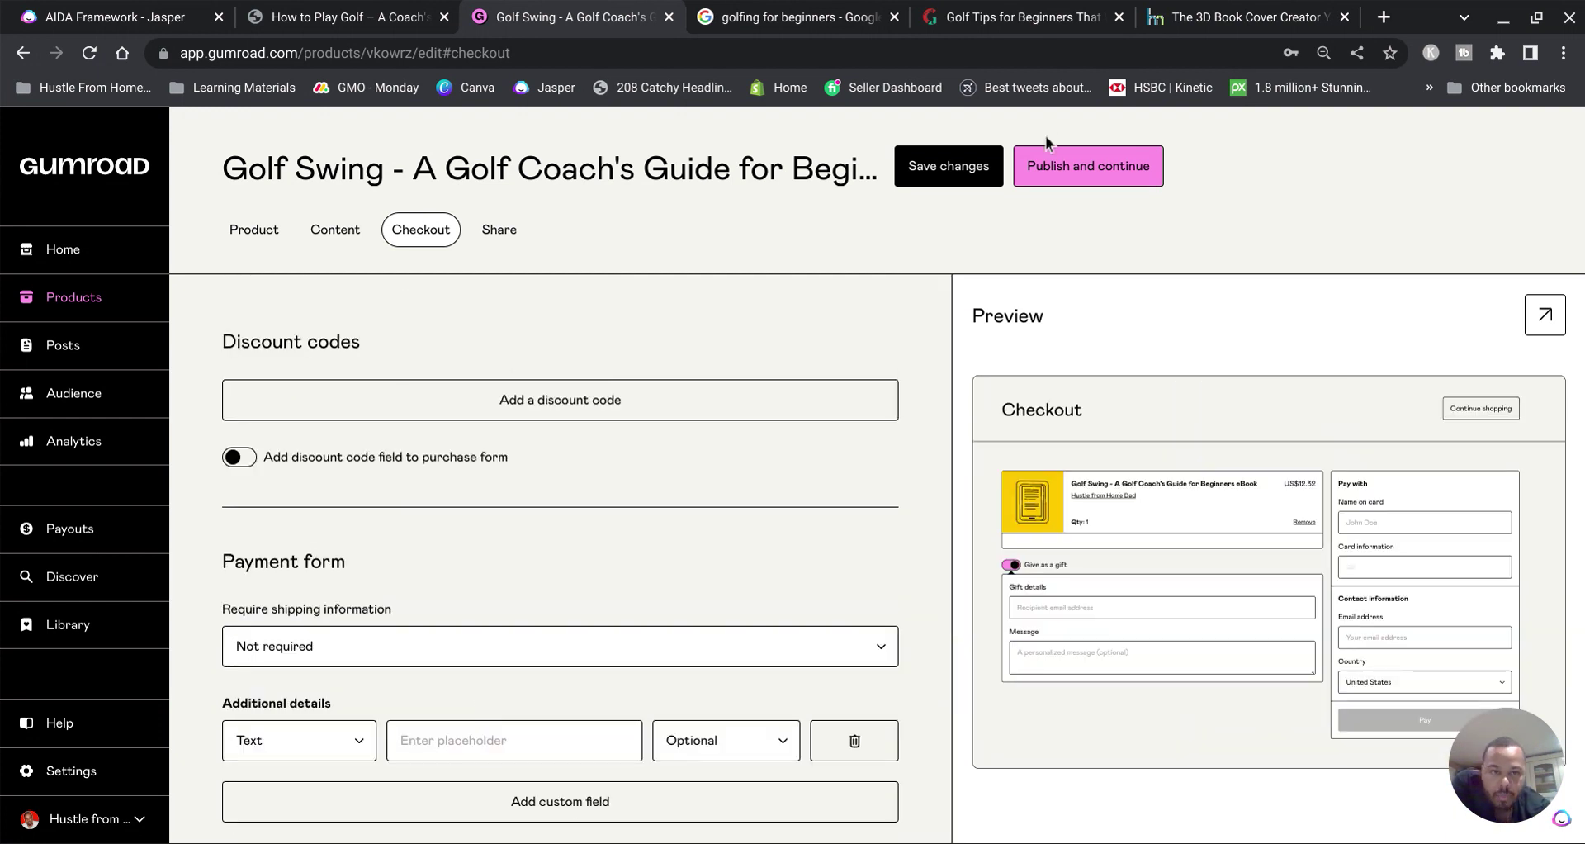
click(1048, 157)
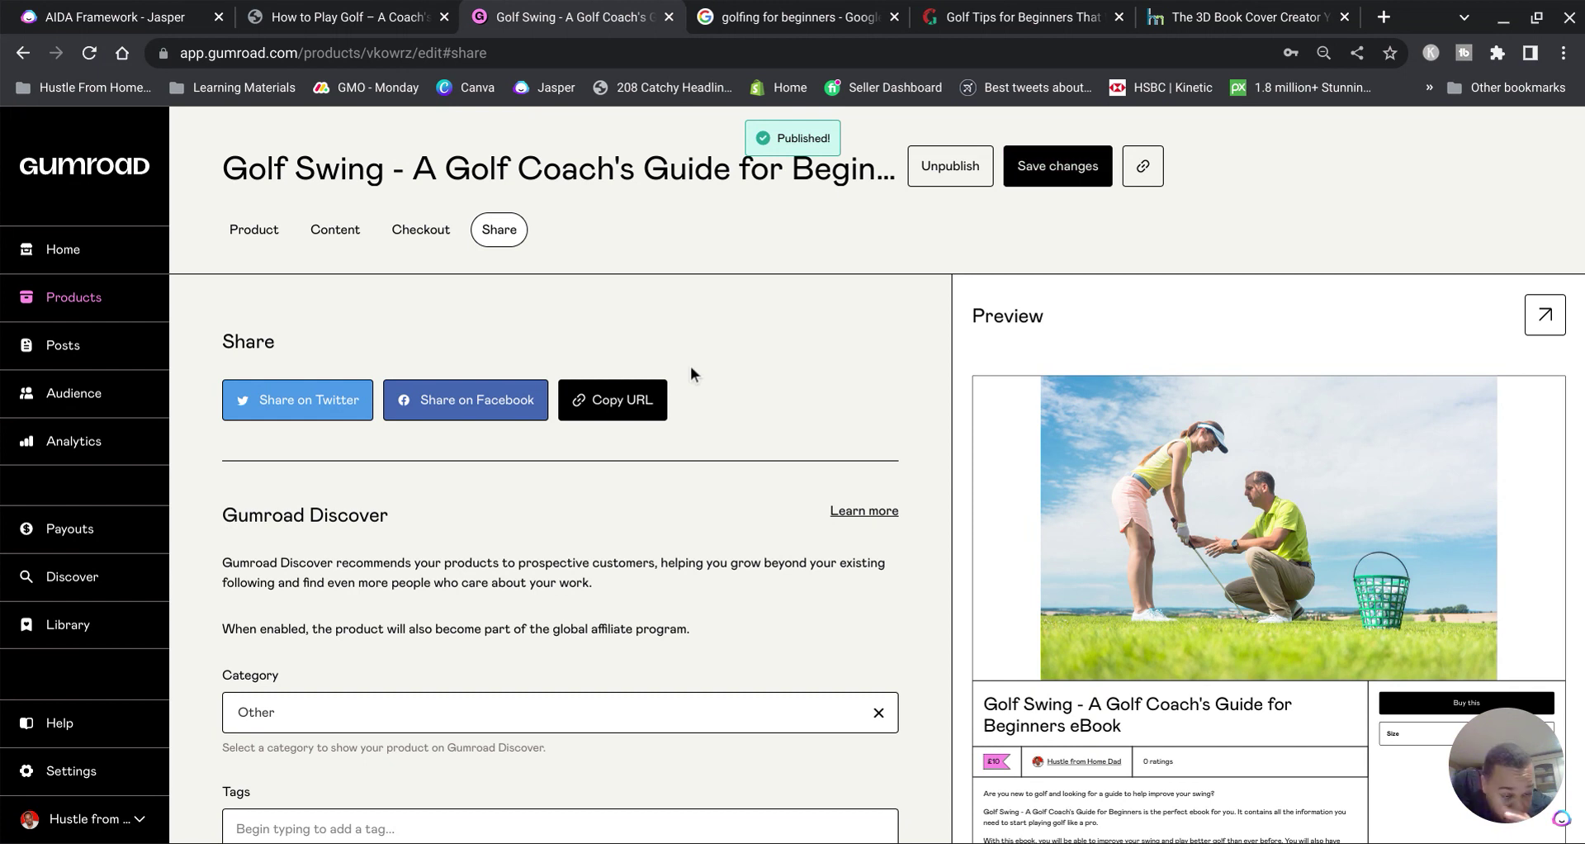
Step: Switch on the Gumroad Discover 'Boost your product's visibility' toggle at the 30% fee
scroll(690, 368, down, 2)
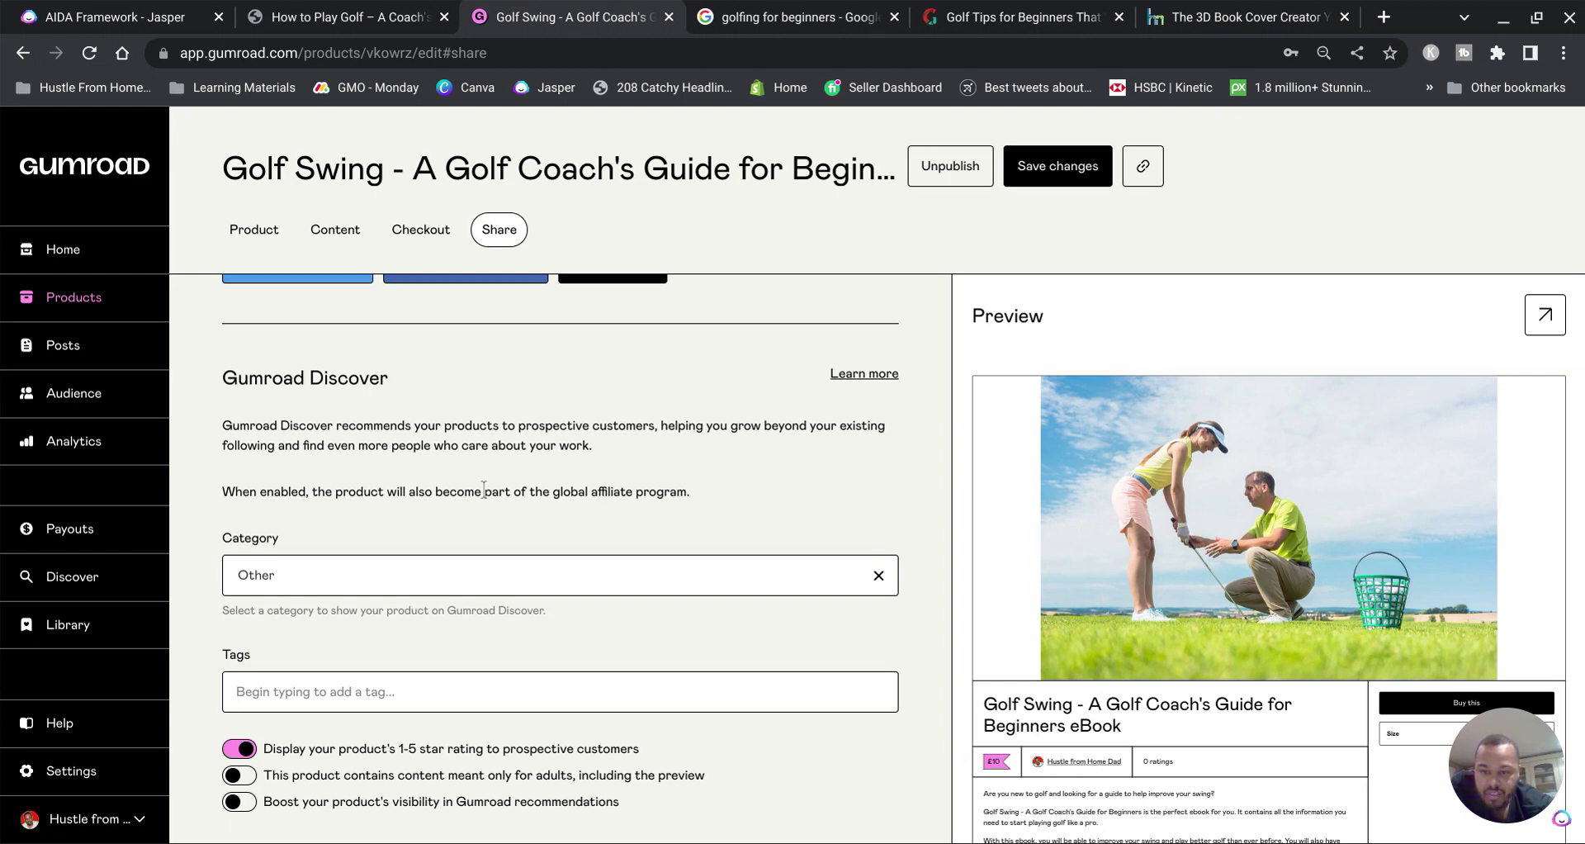
scroll(484, 488, down, 3)
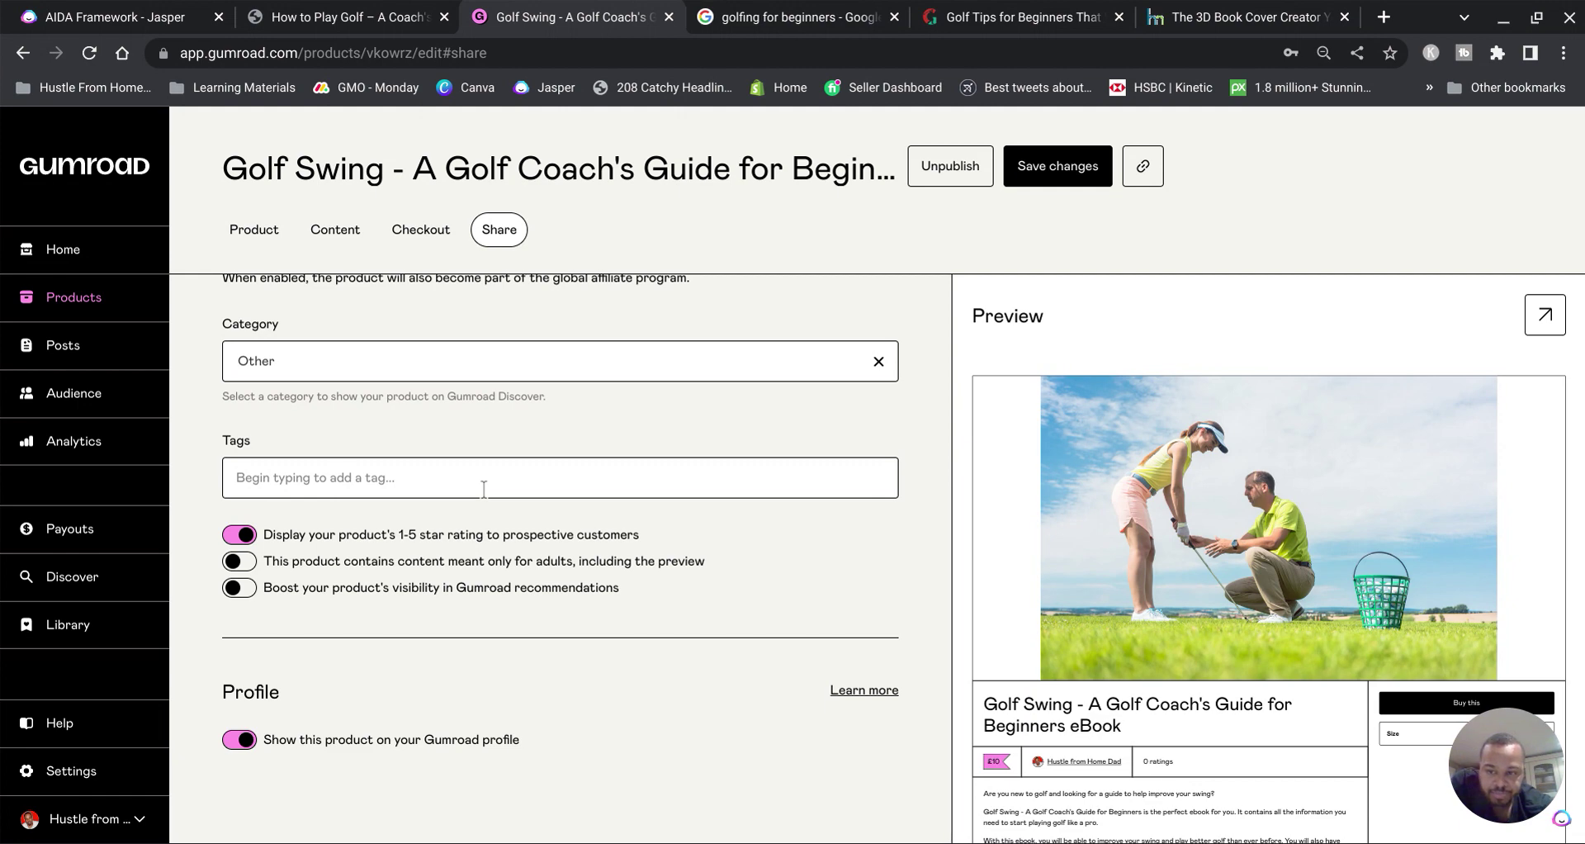
scroll(484, 488, up, 1)
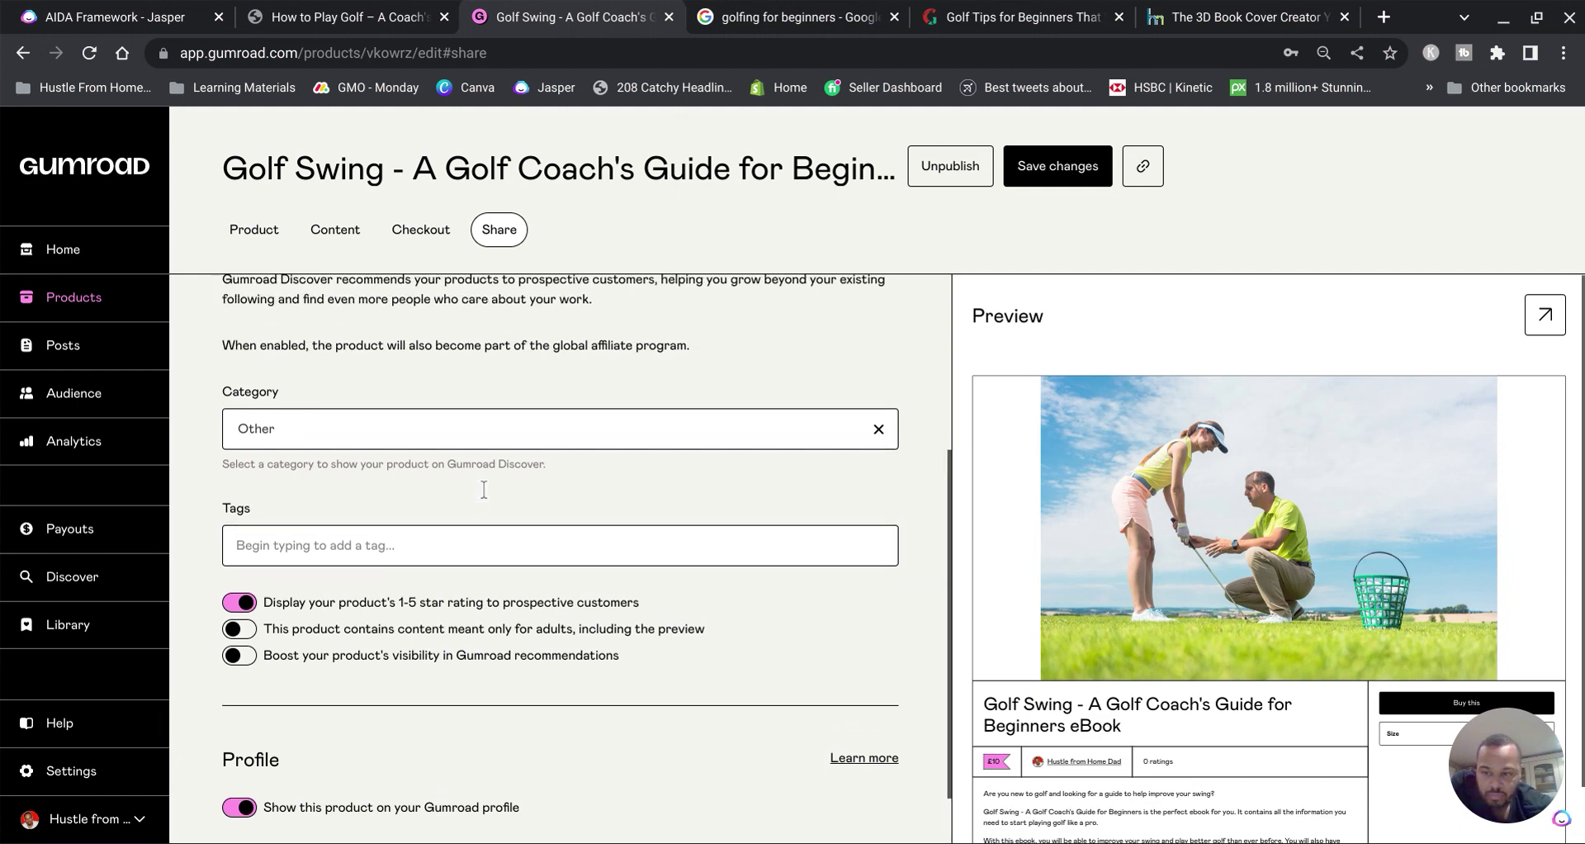
click(246, 659)
scroll(516, 658, down, 3)
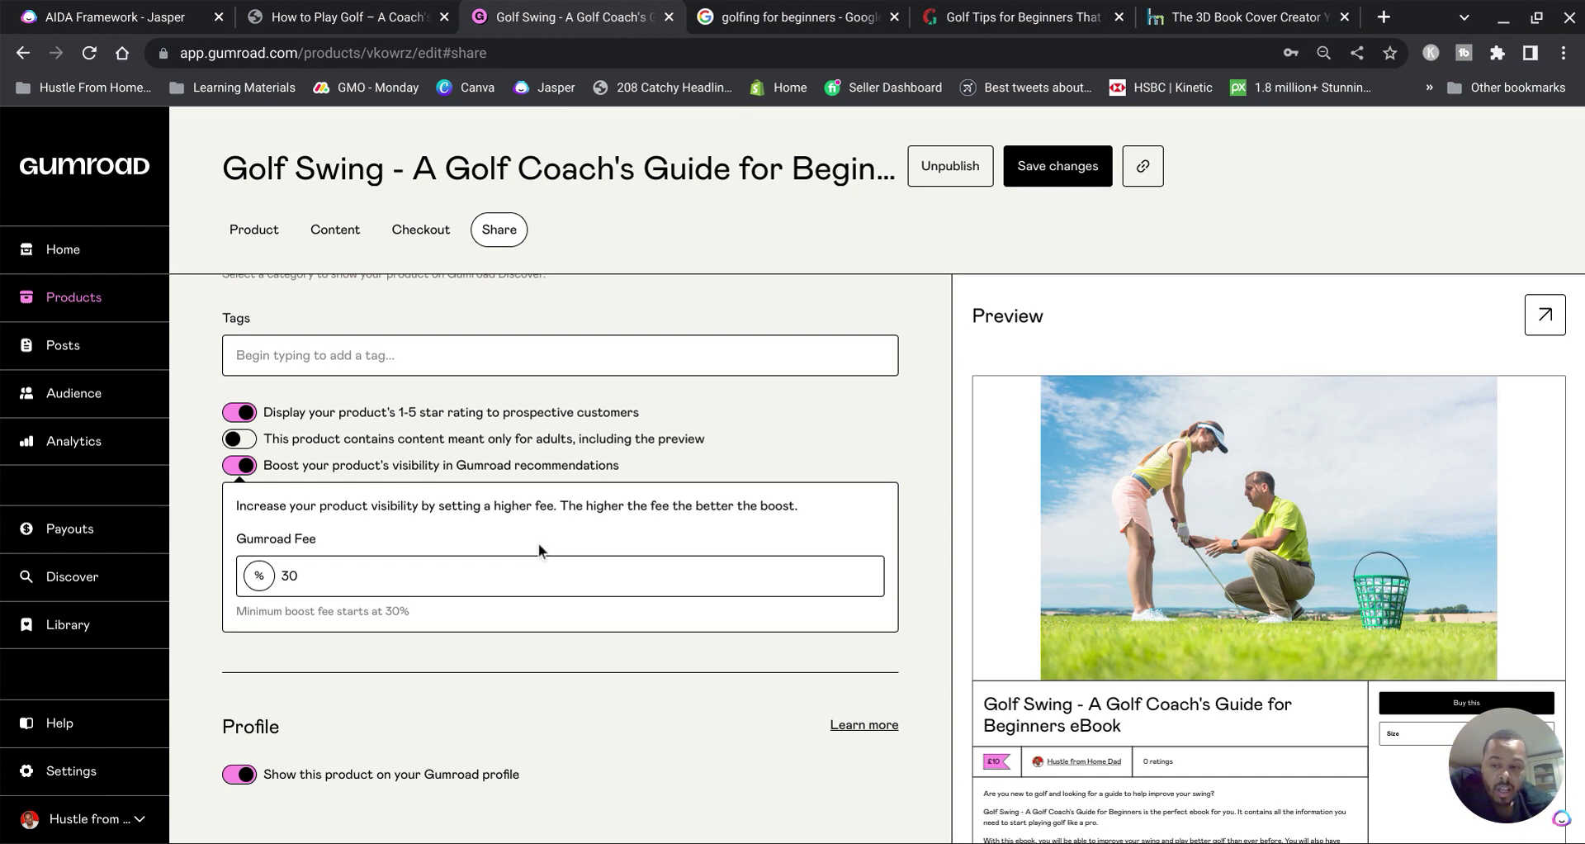
Step: Edit the Gumroad Fee field and leave it at 30%
click(354, 567)
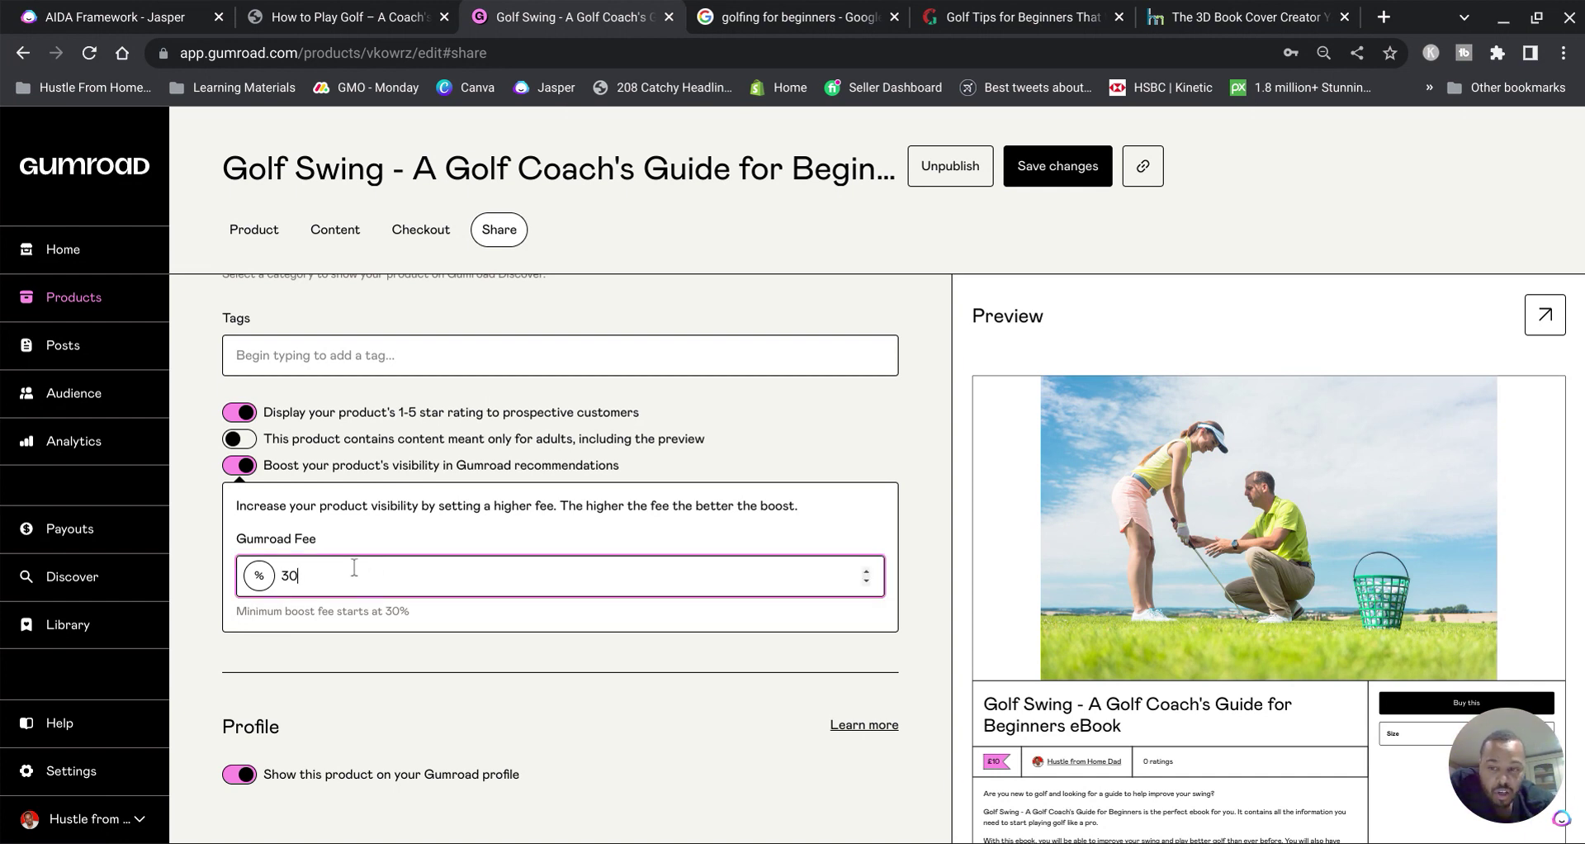
key(BackSpace)
key(BackSpace)
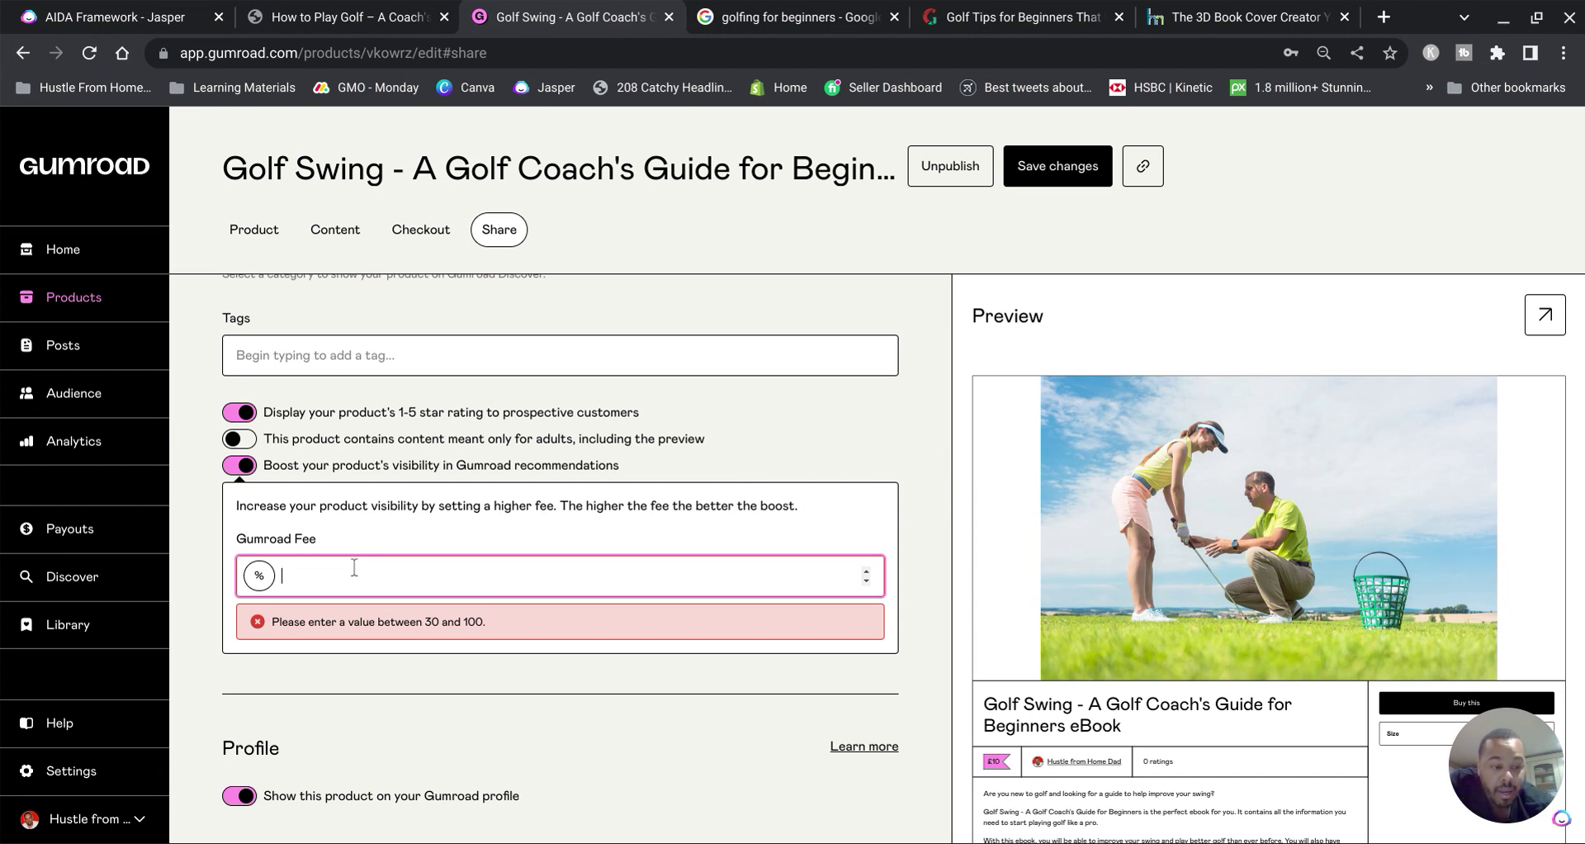
text(50)
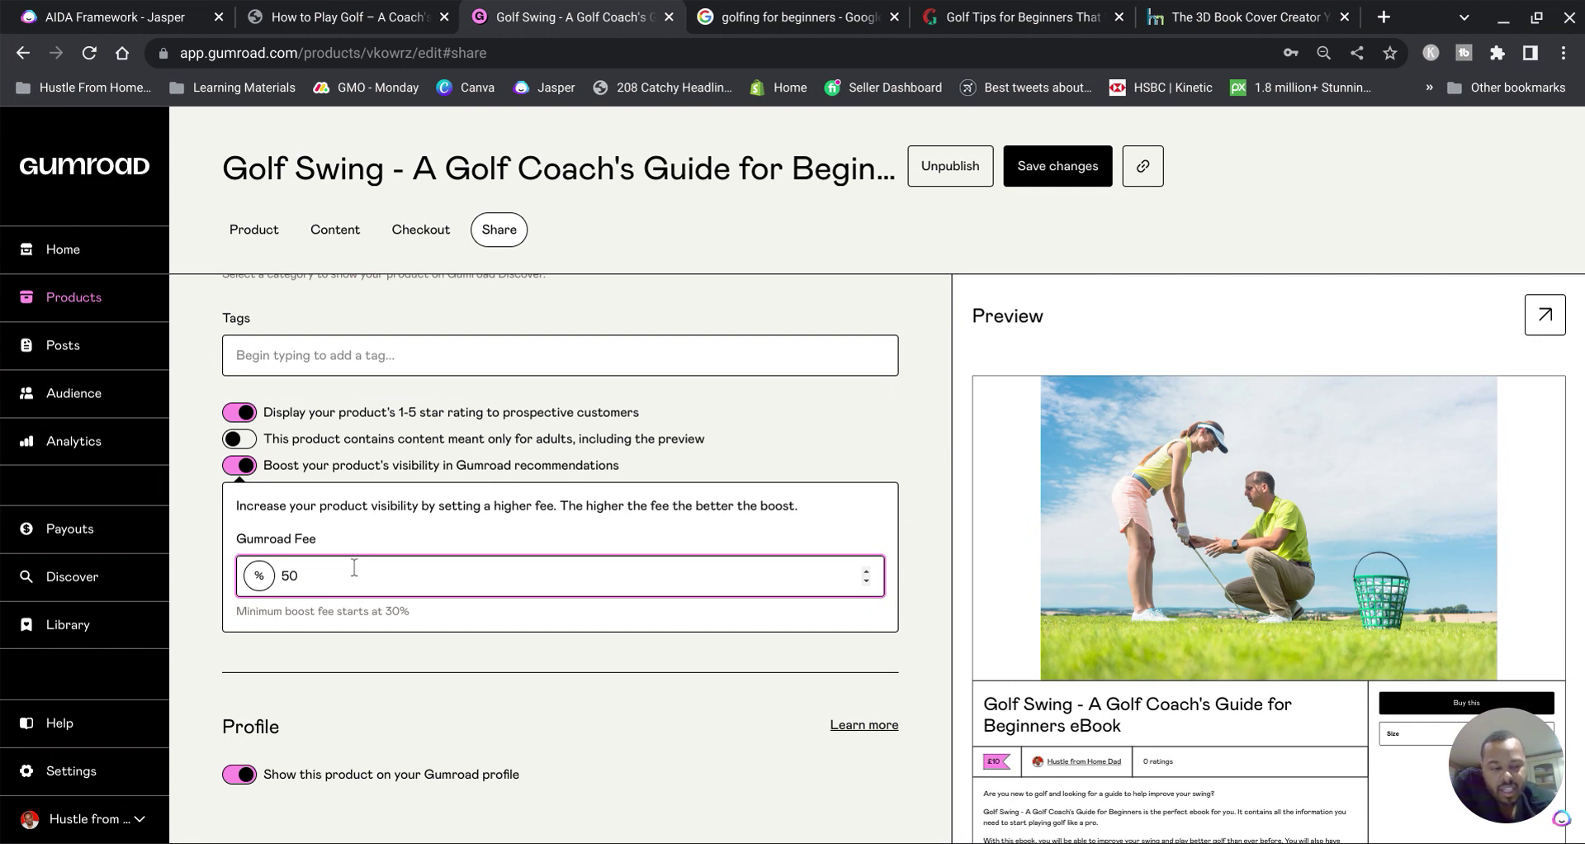
key(BackSpace)
key(BackSpace)
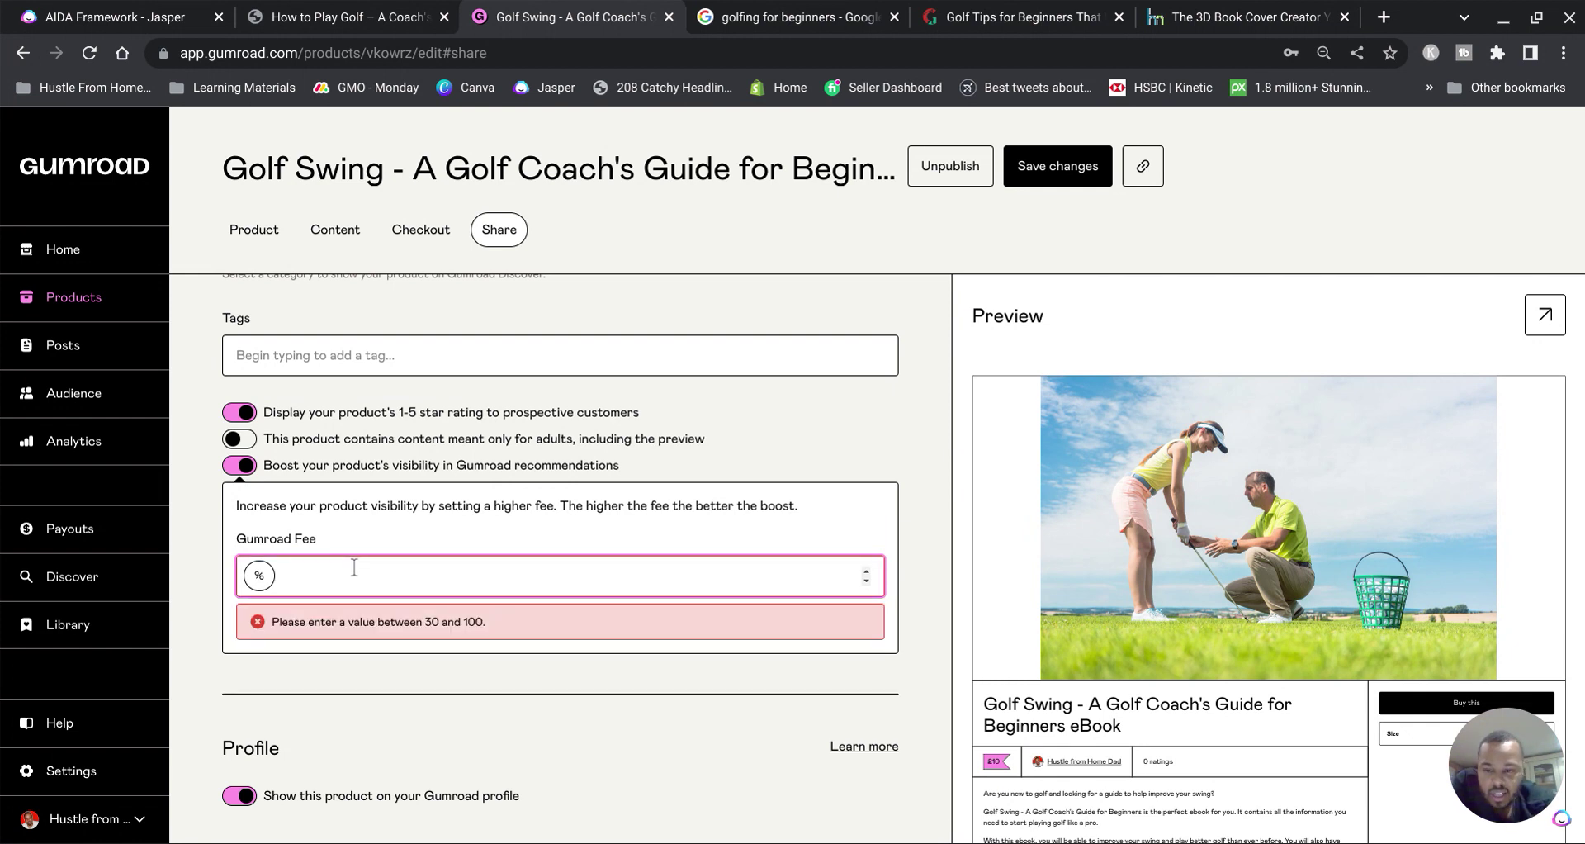
text(300)
key(BackSpace)
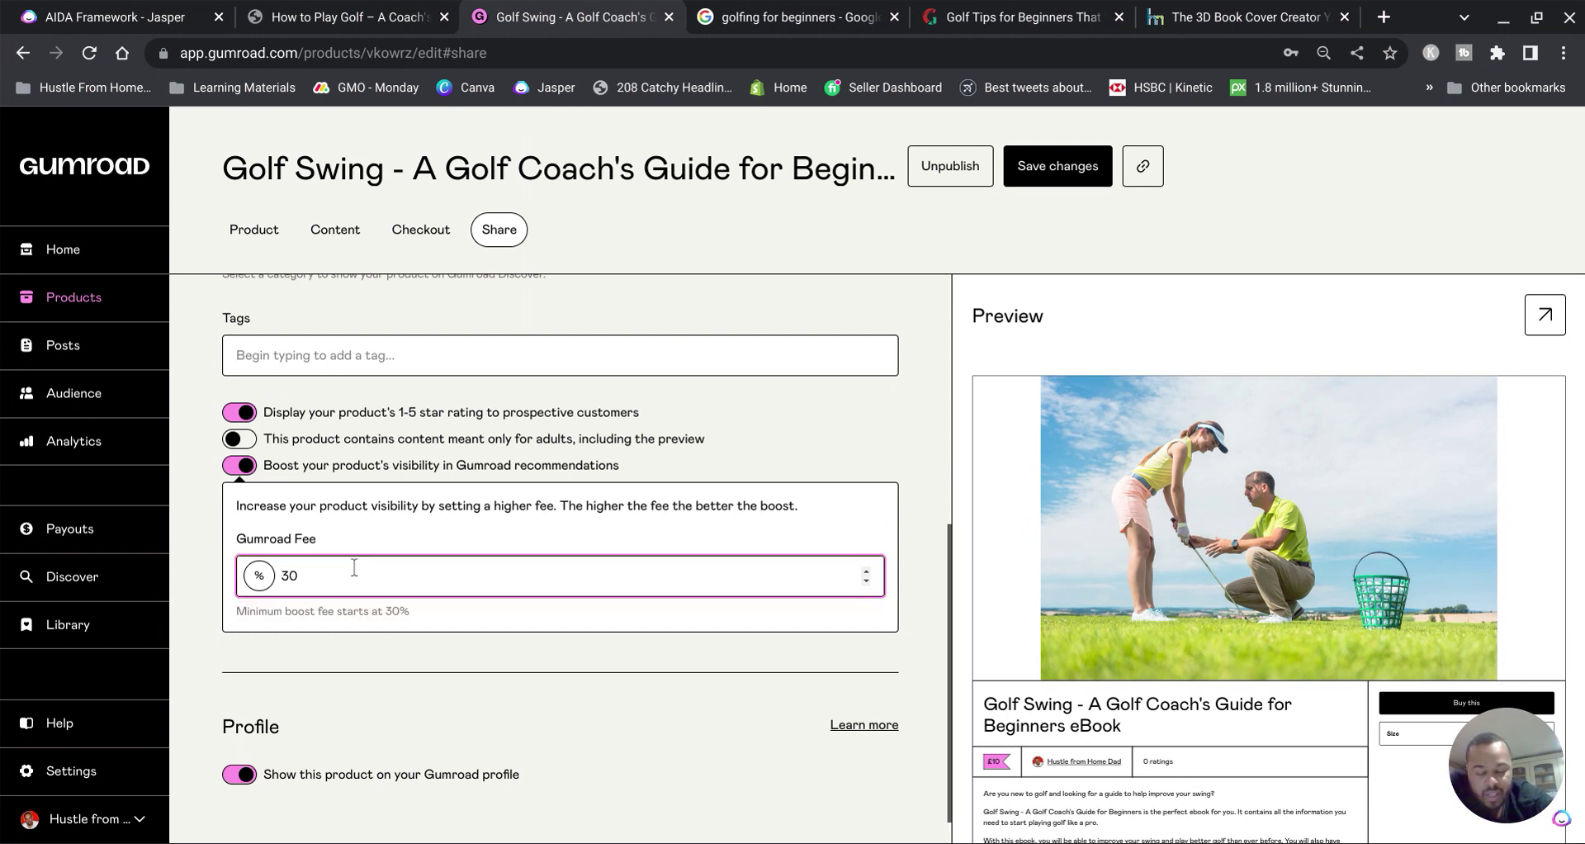
click(589, 388)
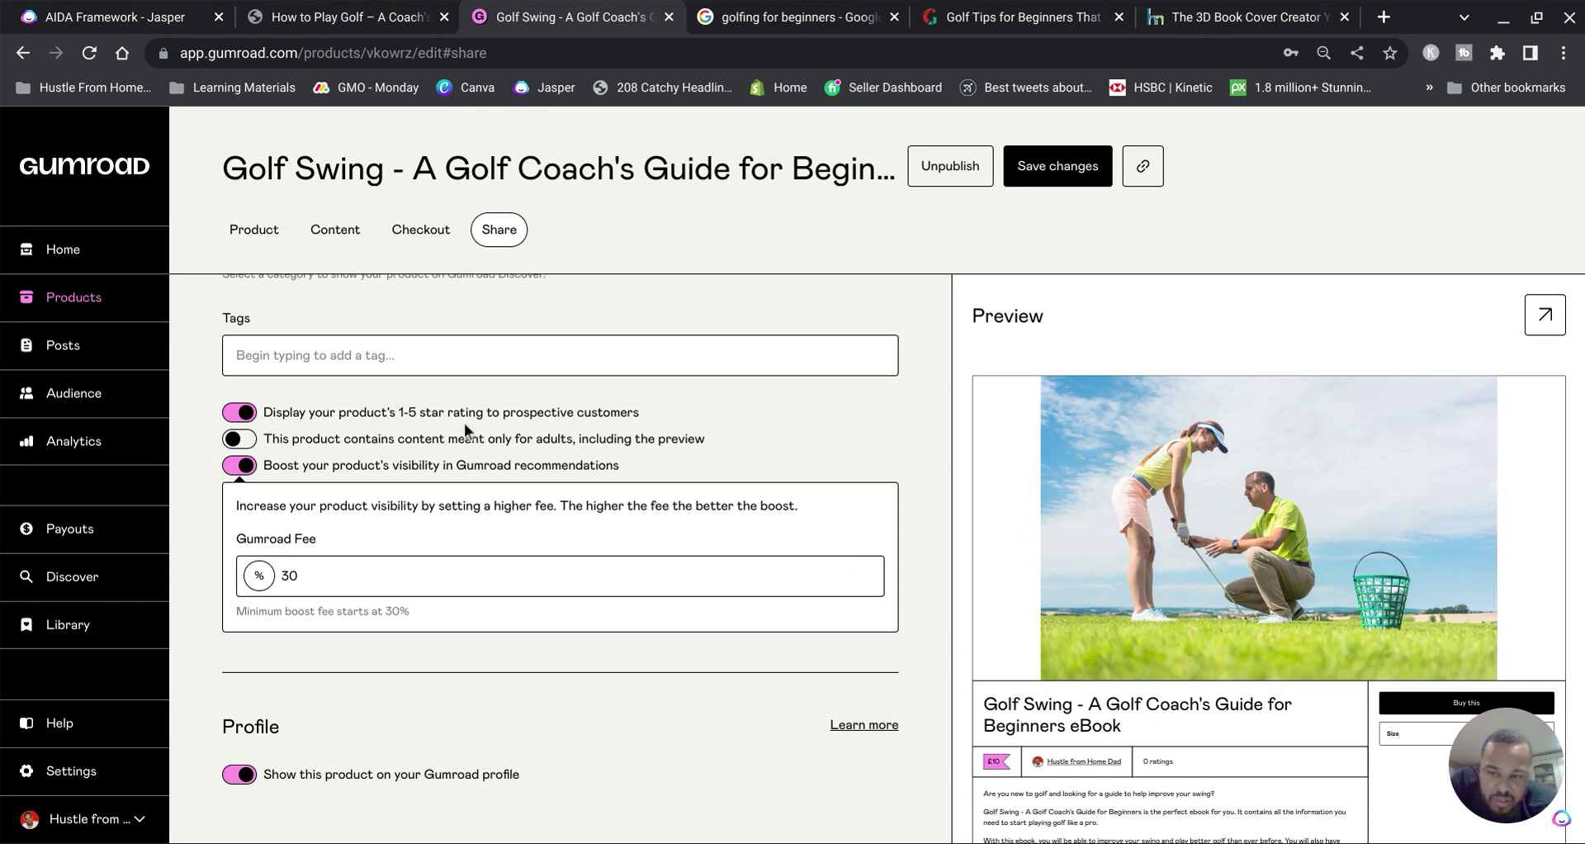
Step: Turn off displaying the product's 1-5 star rating
click(248, 414)
click(244, 414)
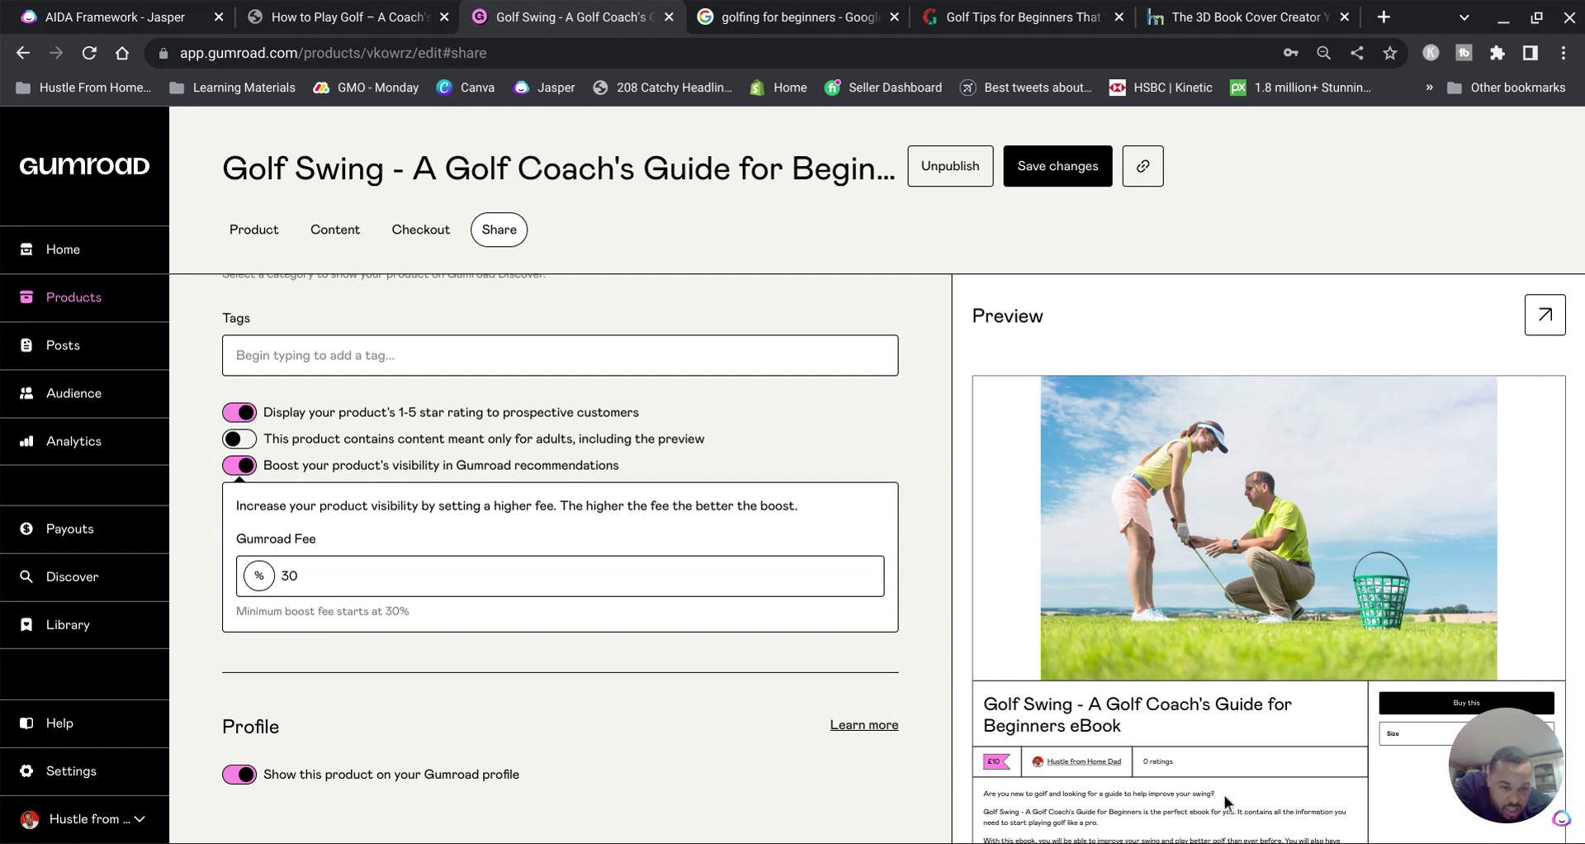
click(236, 411)
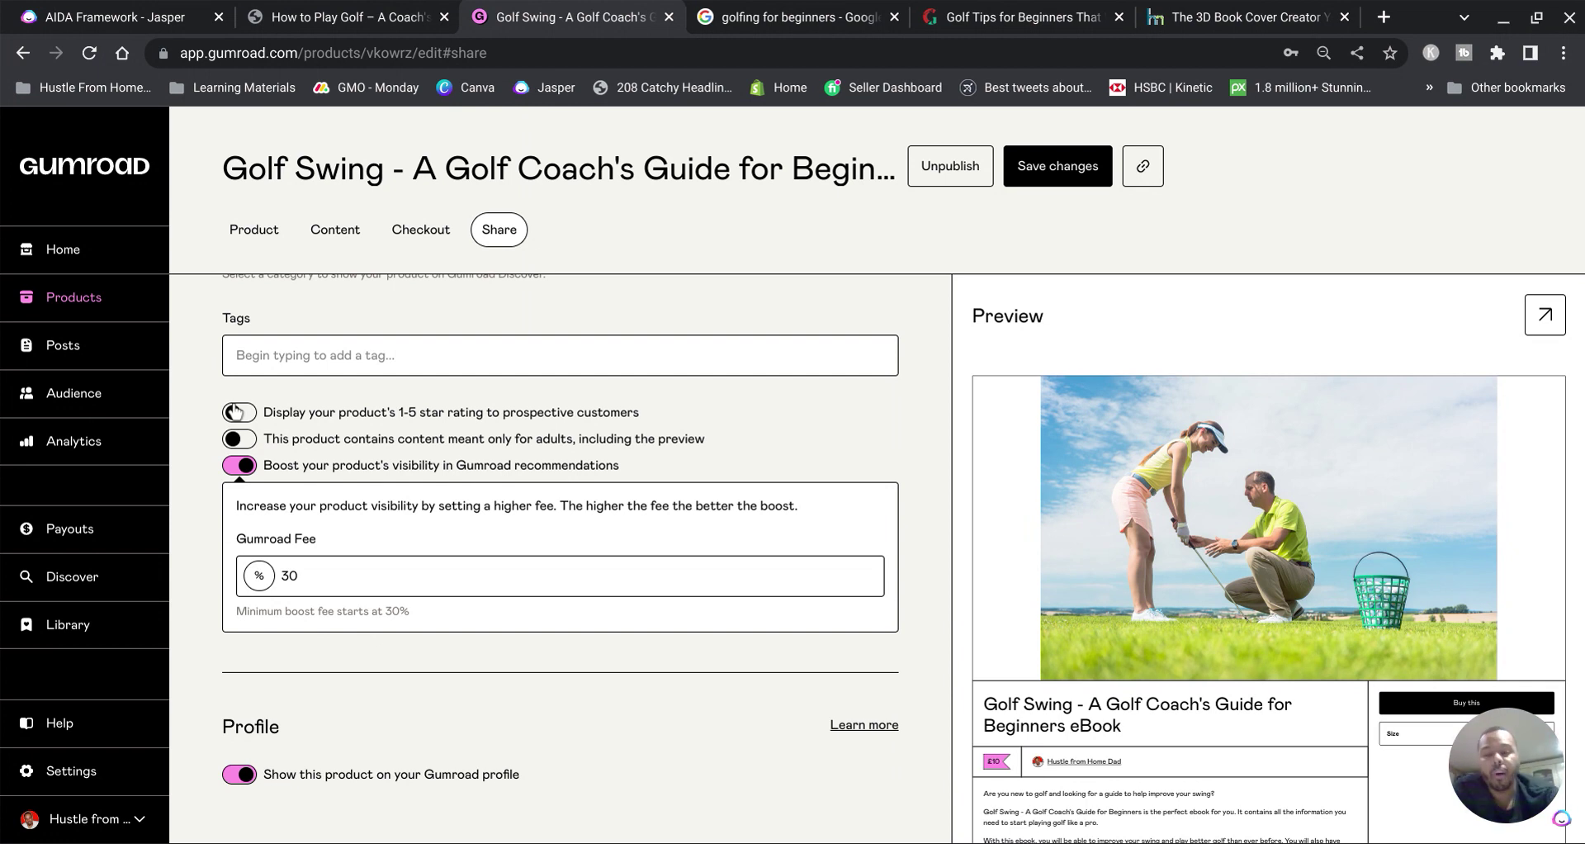
click(235, 411)
click(235, 411)
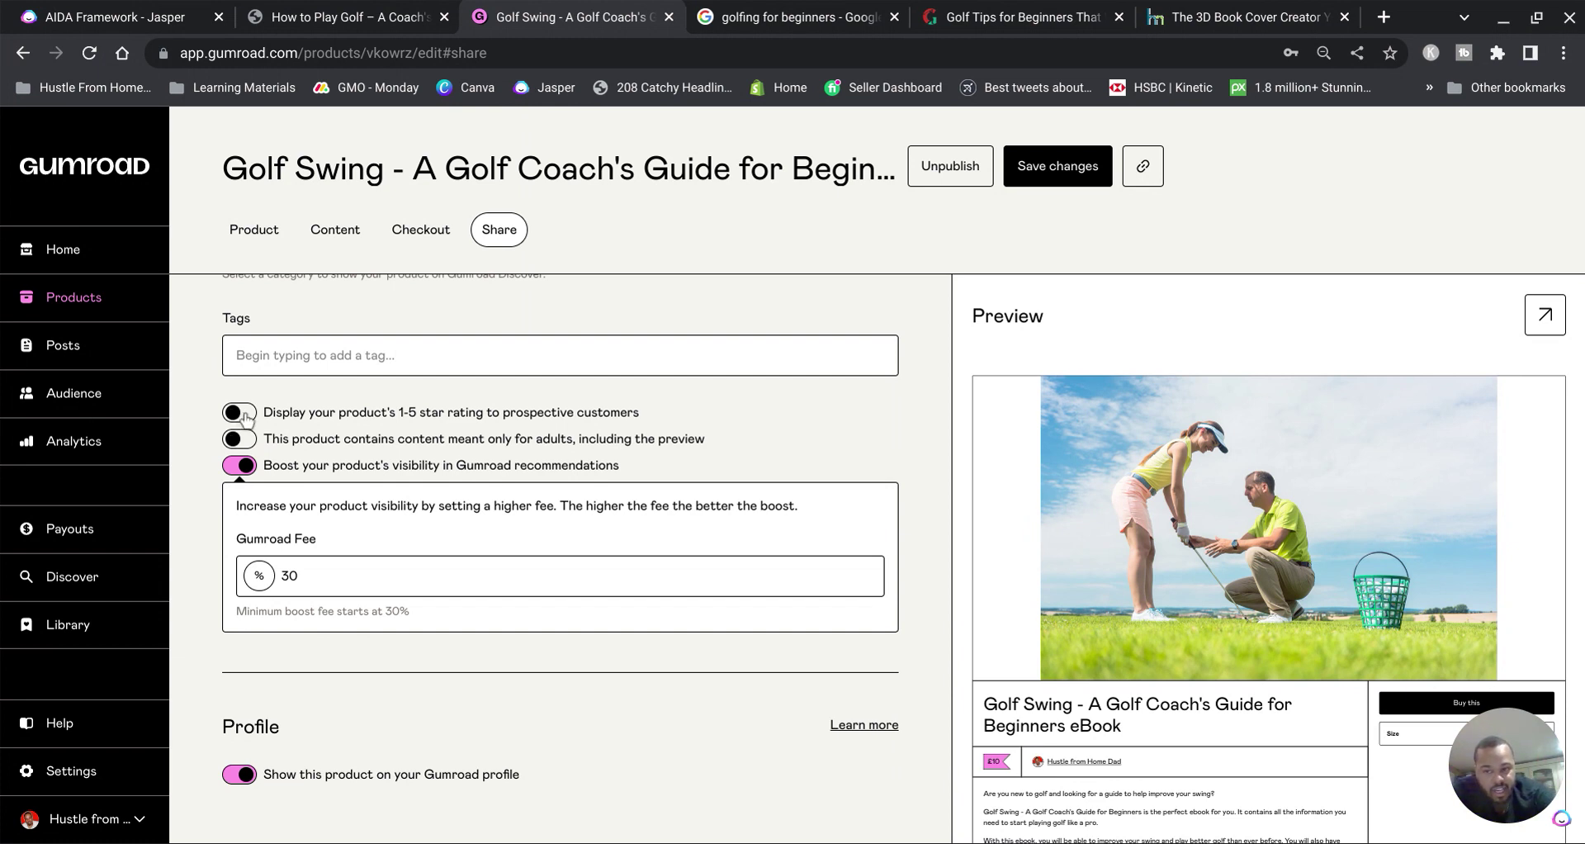
click(239, 414)
click(244, 415)
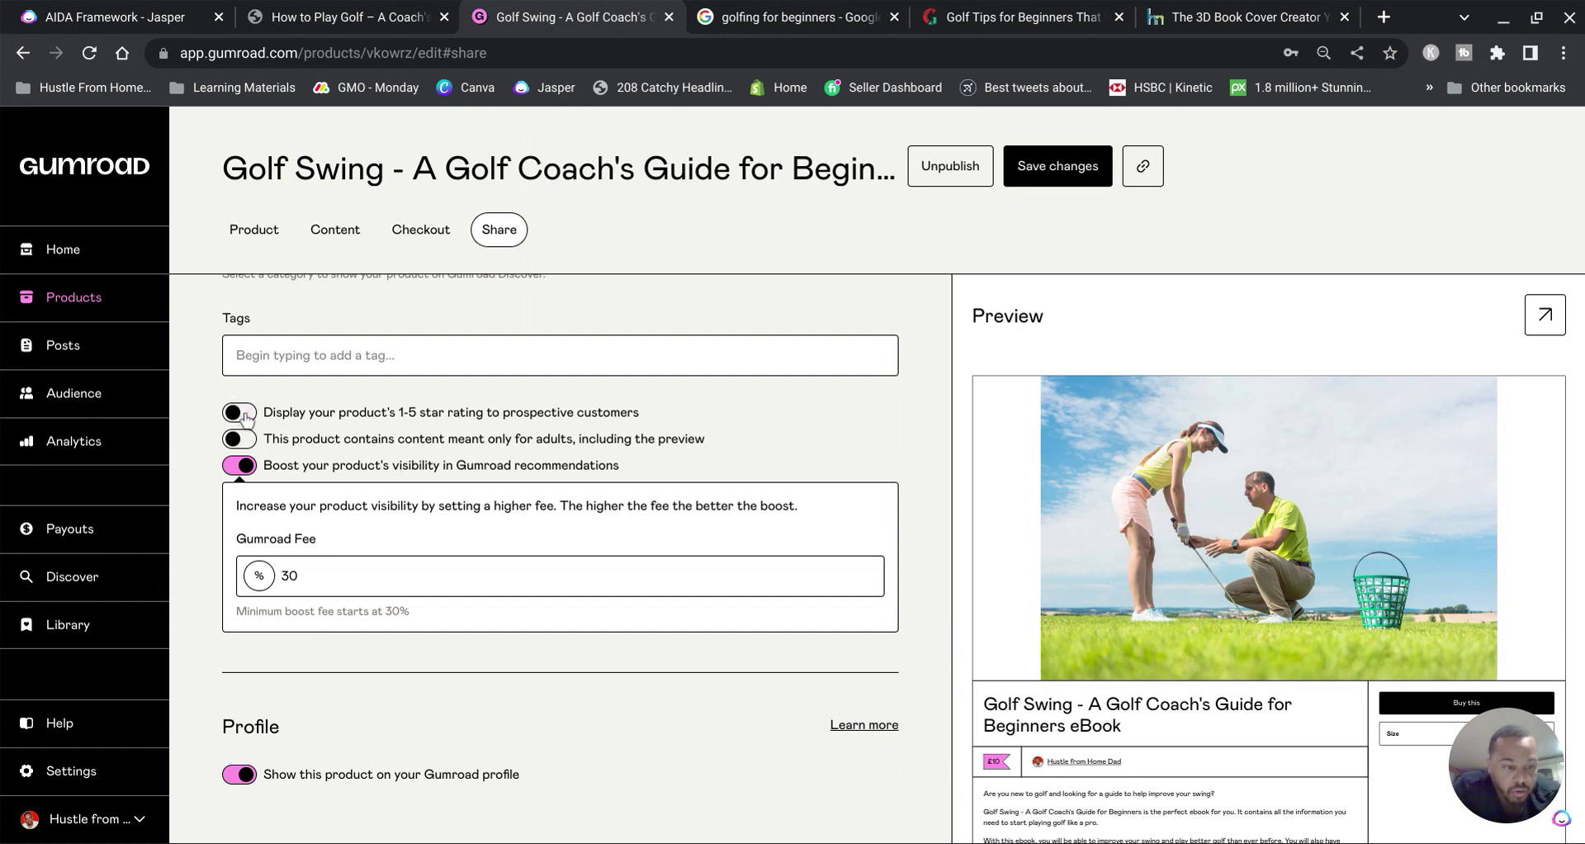
Step: Add the tags golf, golfing, ebook, golf lessons and golf for beginners
click(344, 352)
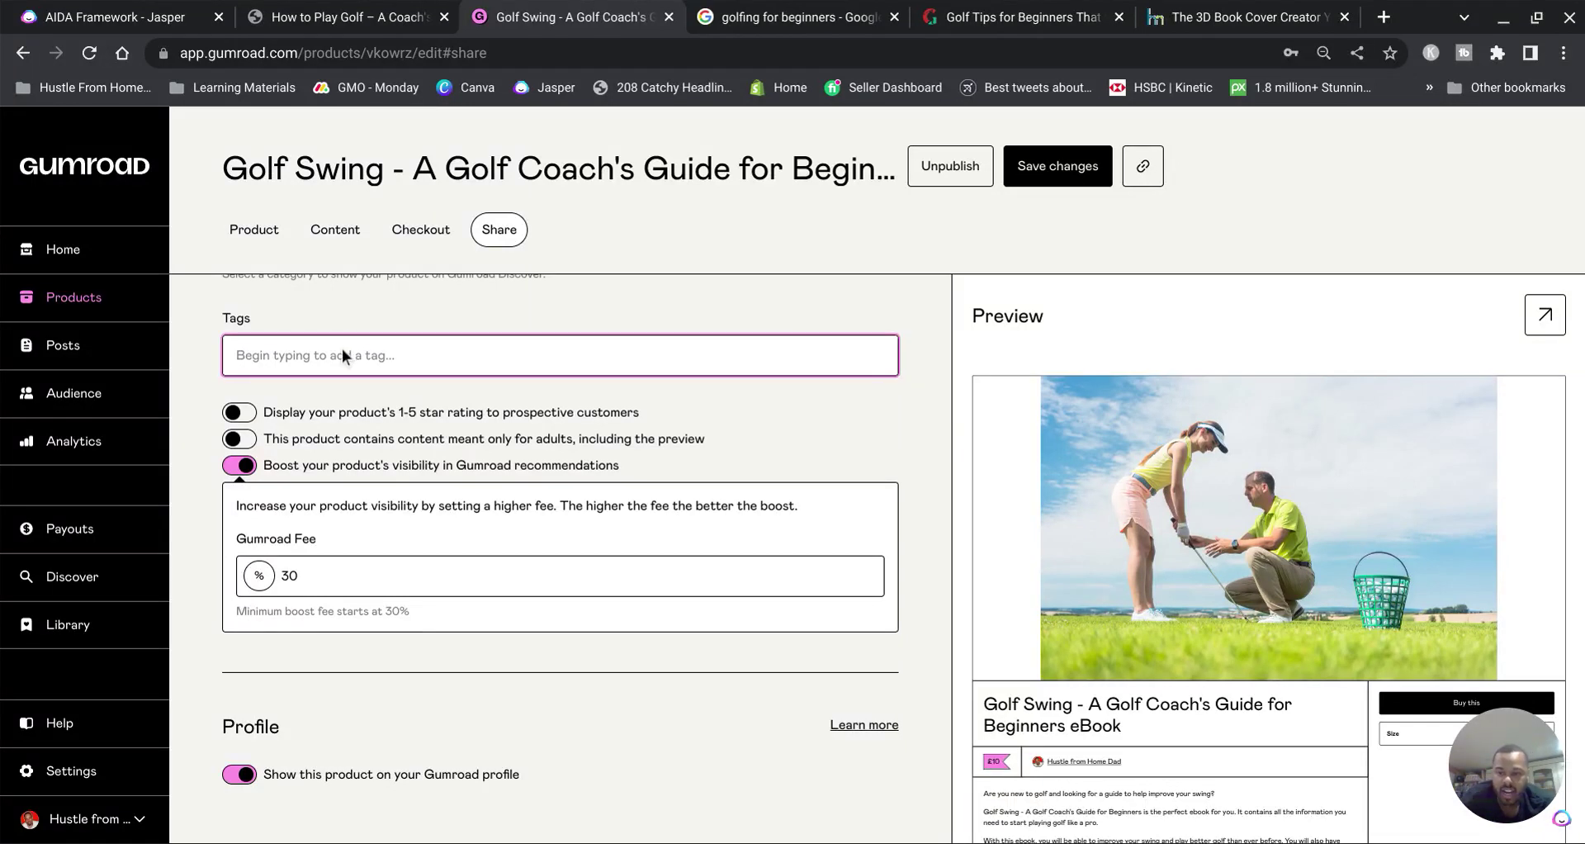
text(golf)
key(Return)
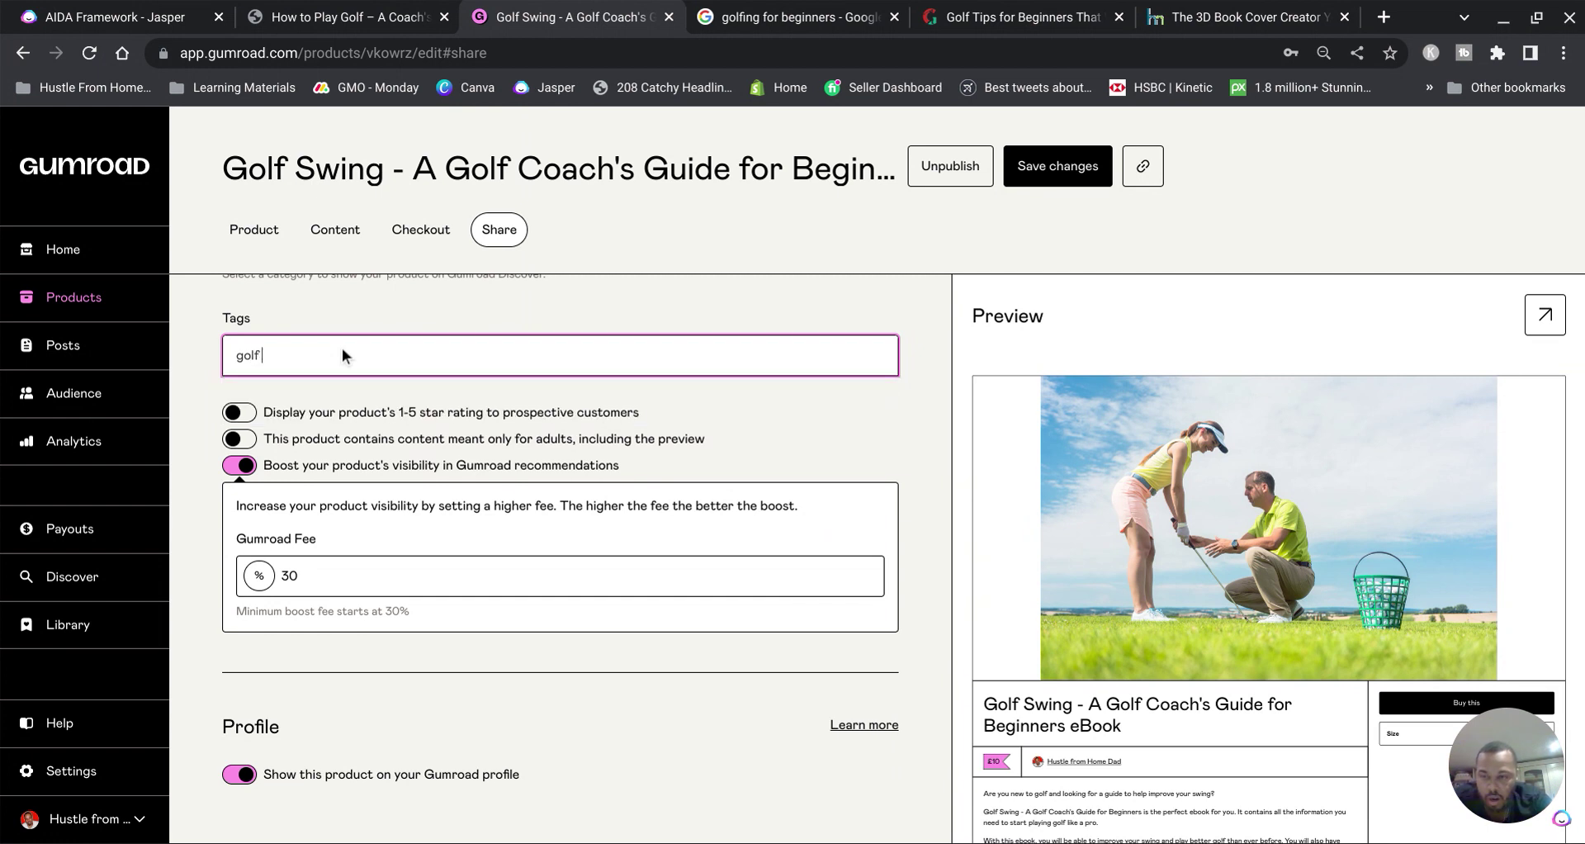
text(golfing)
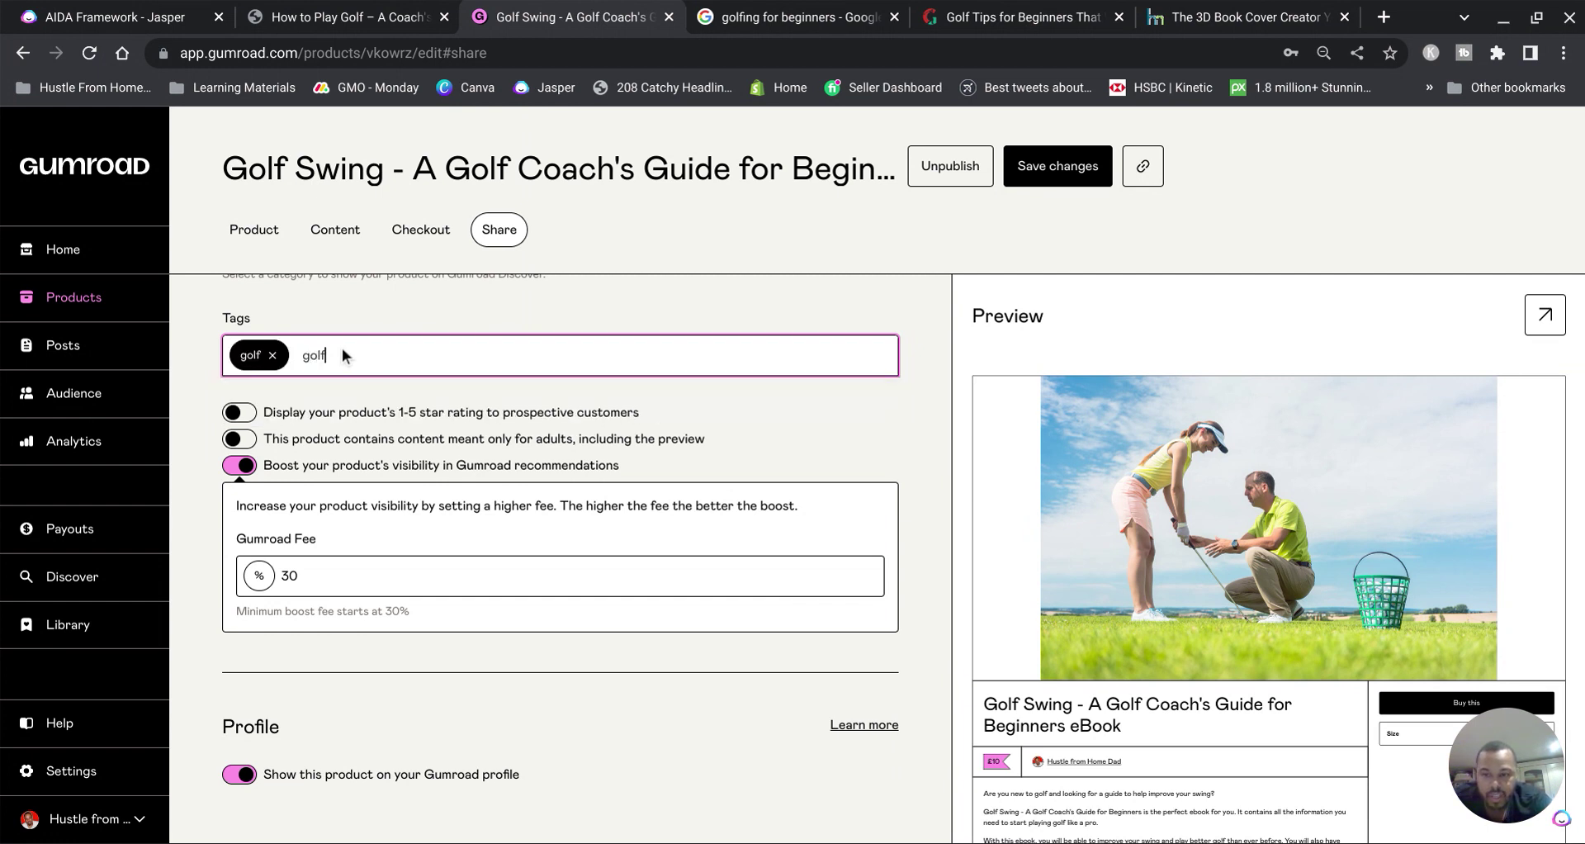
key(Return)
text(ebook)
key(Return)
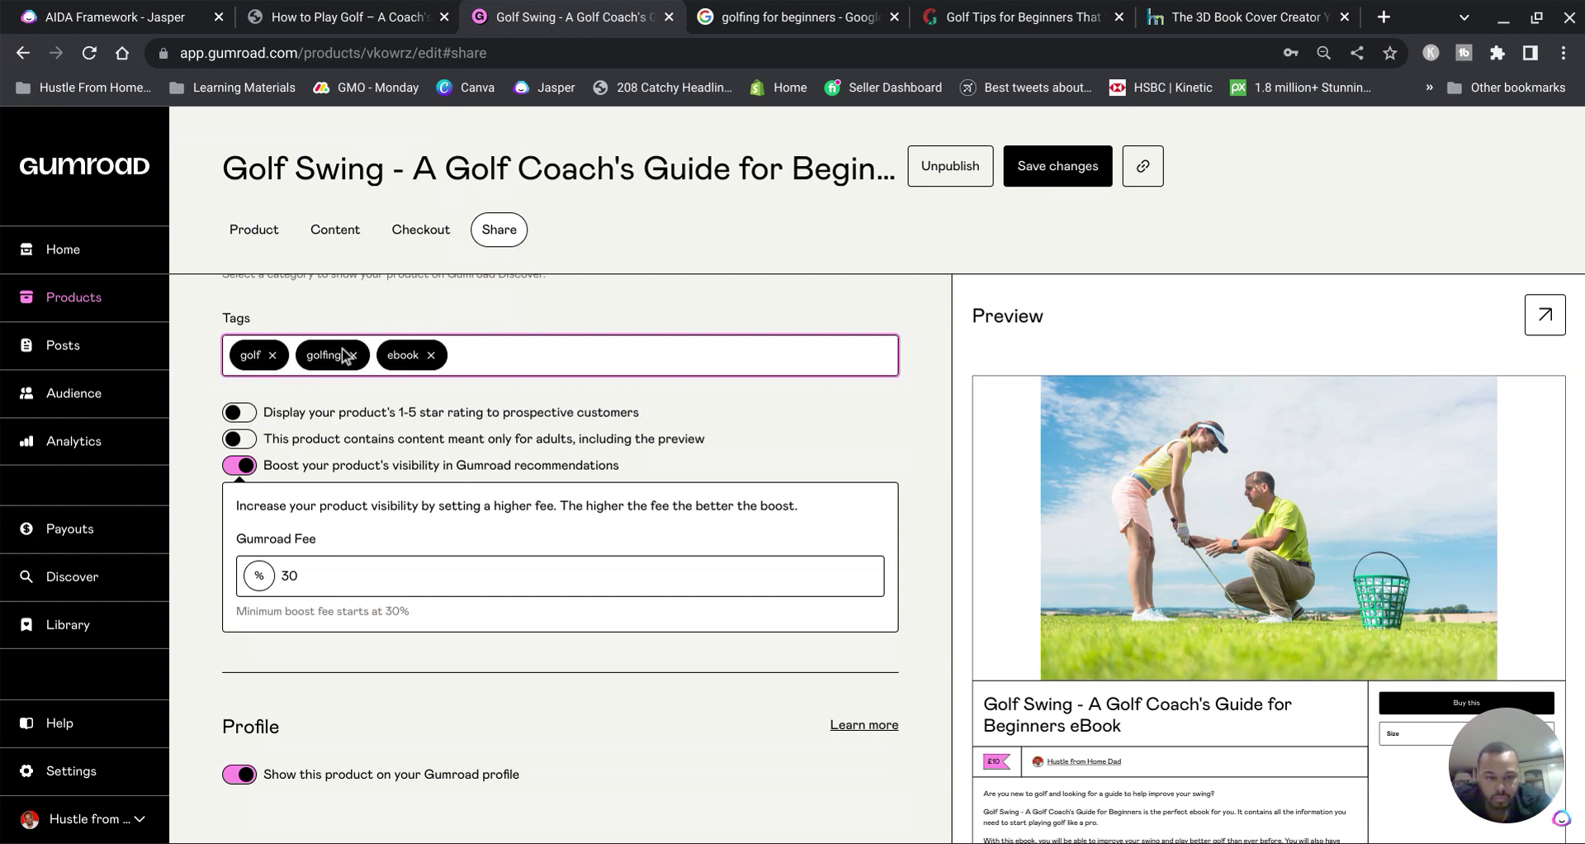
text(golf lessons)
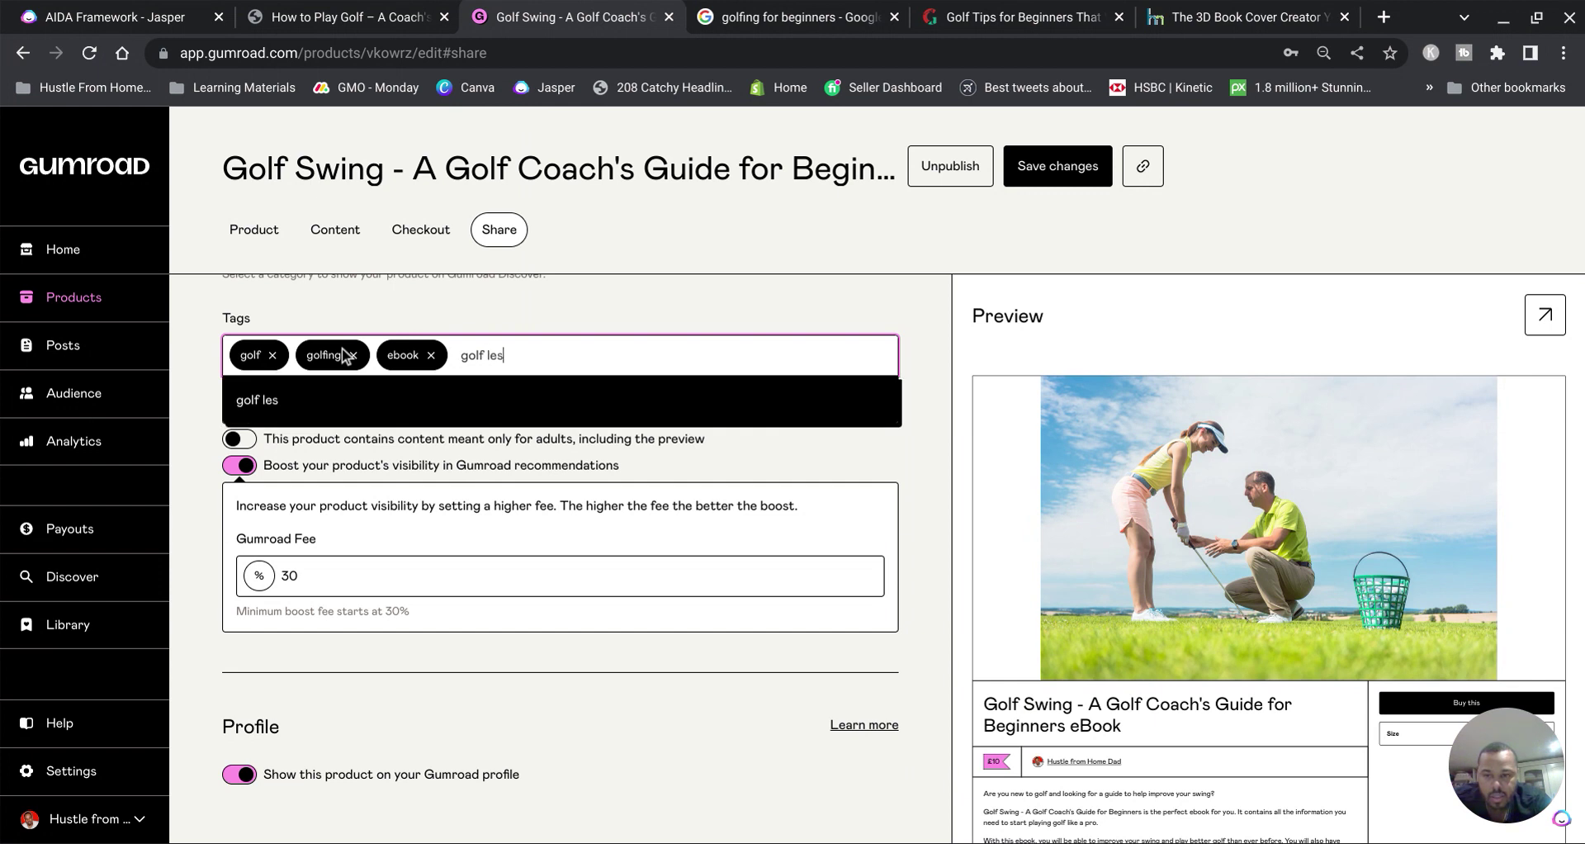
key(Return)
text(golf for beginners)
key(Return)
scroll(353, 448, down, 1)
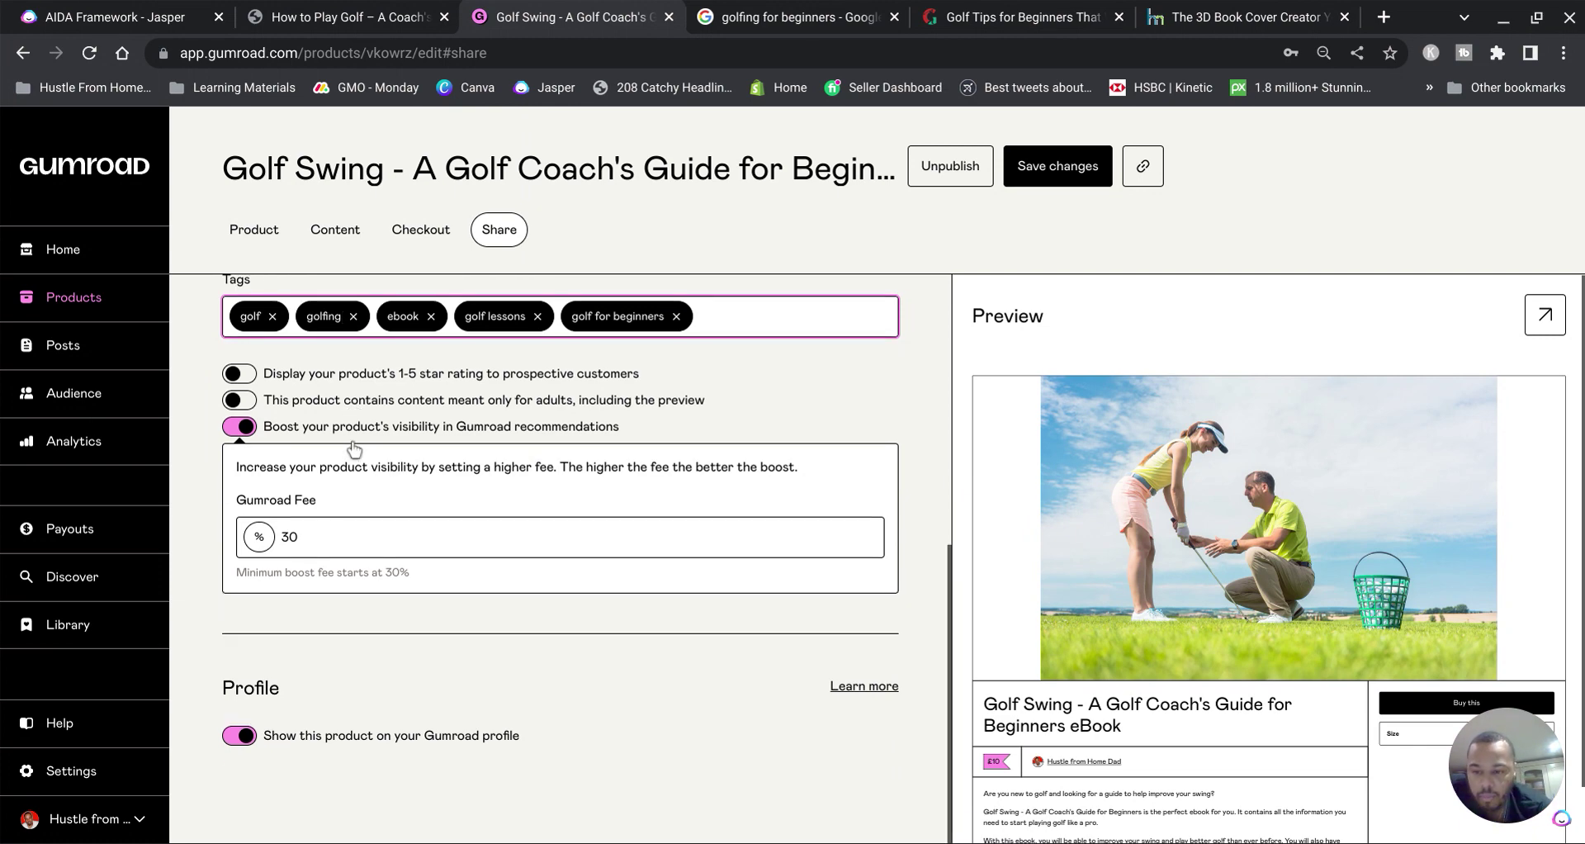
scroll(354, 448, up, 6)
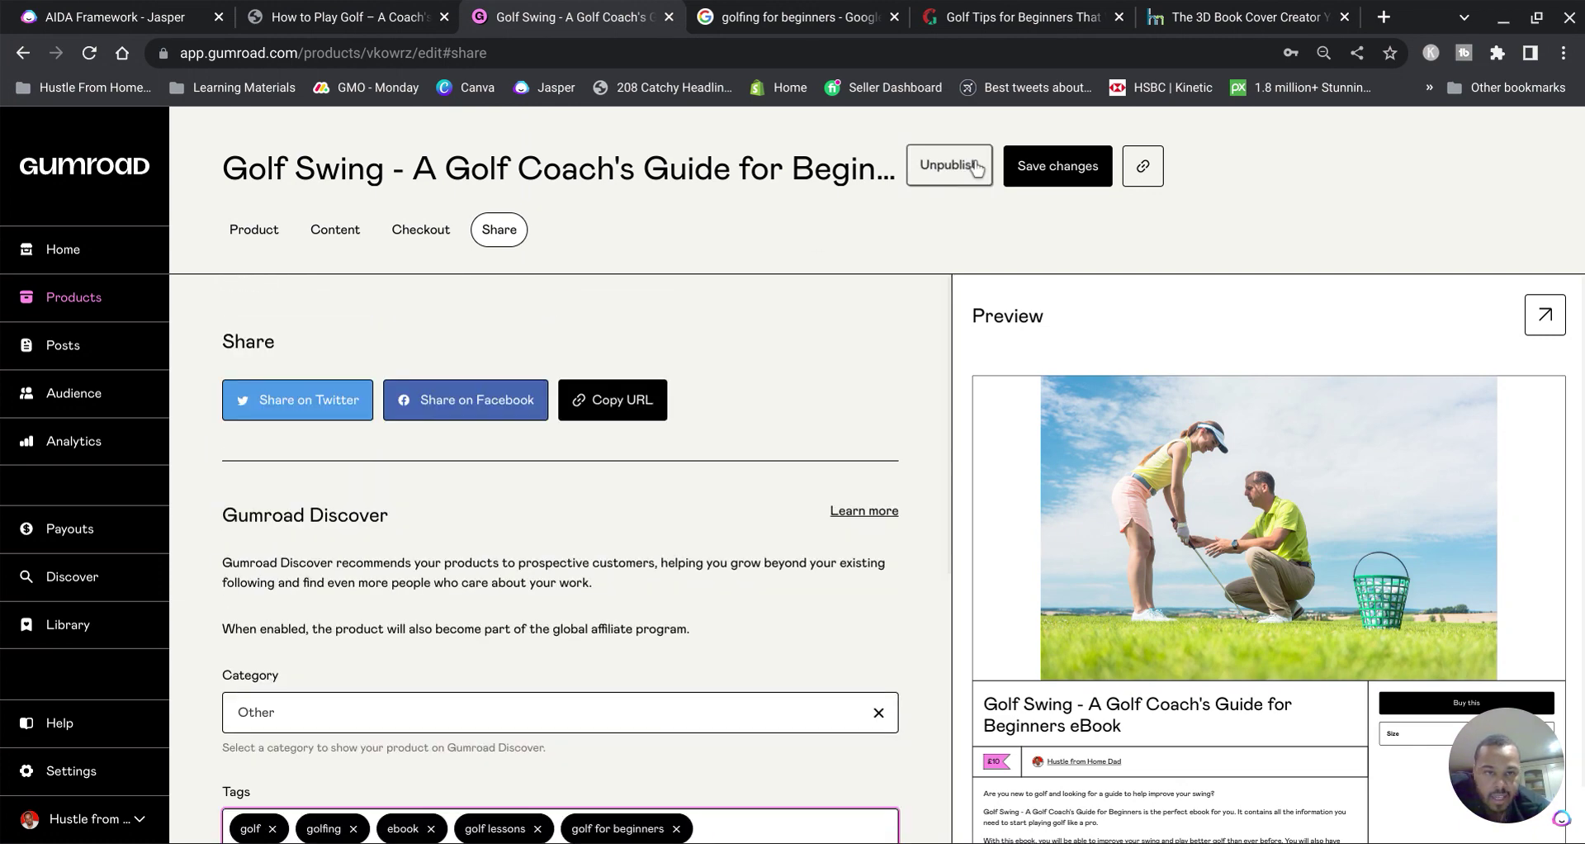
Step: Save the changes, open the copied public product link in another tab, and select its description
click(1021, 178)
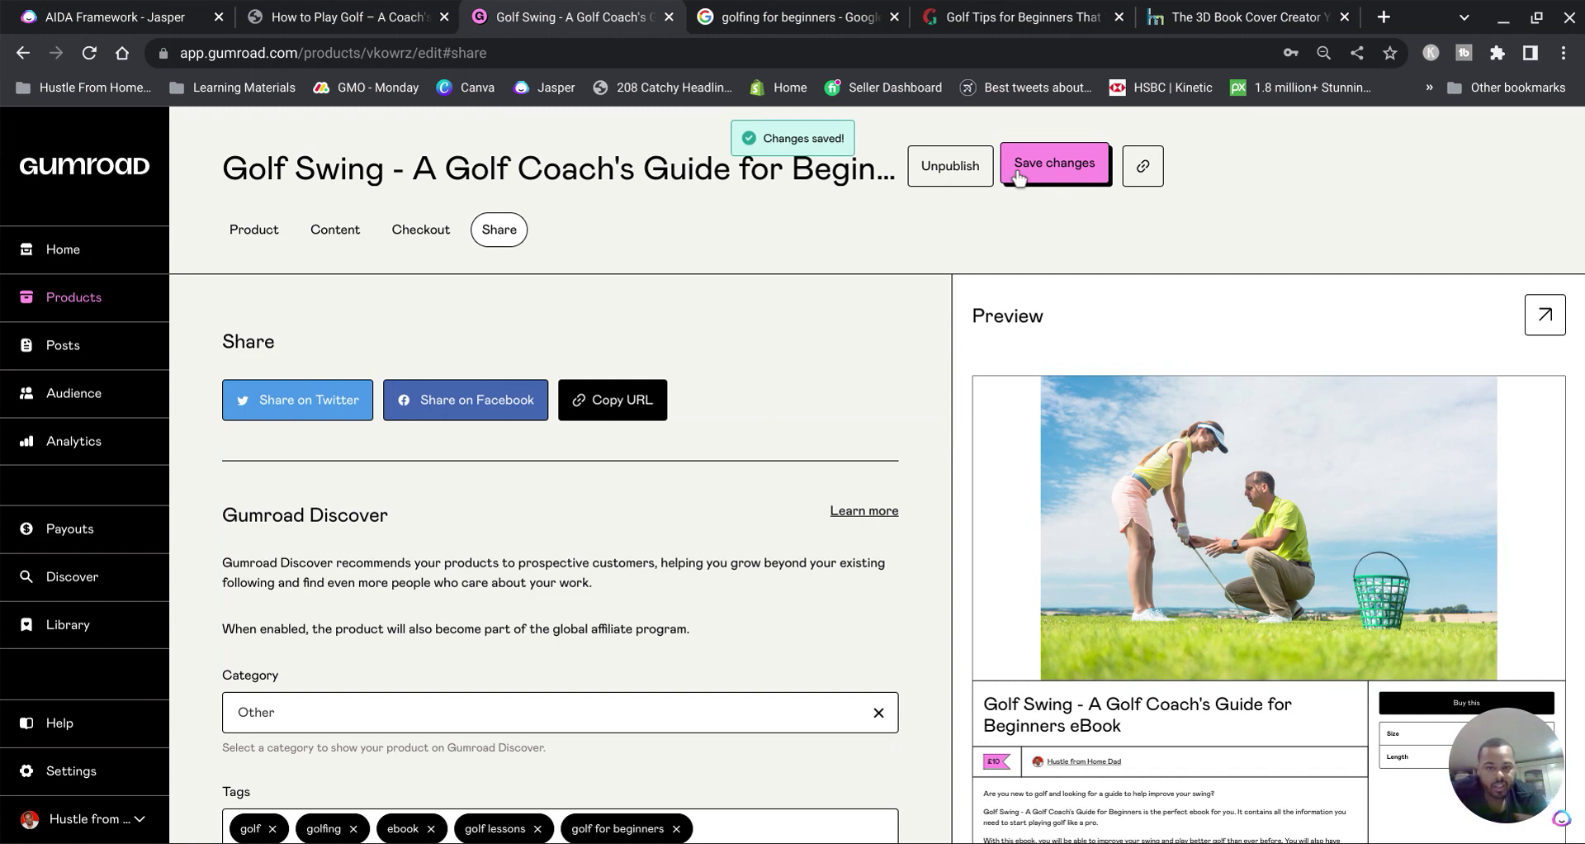
click(1146, 168)
click(1243, 18)
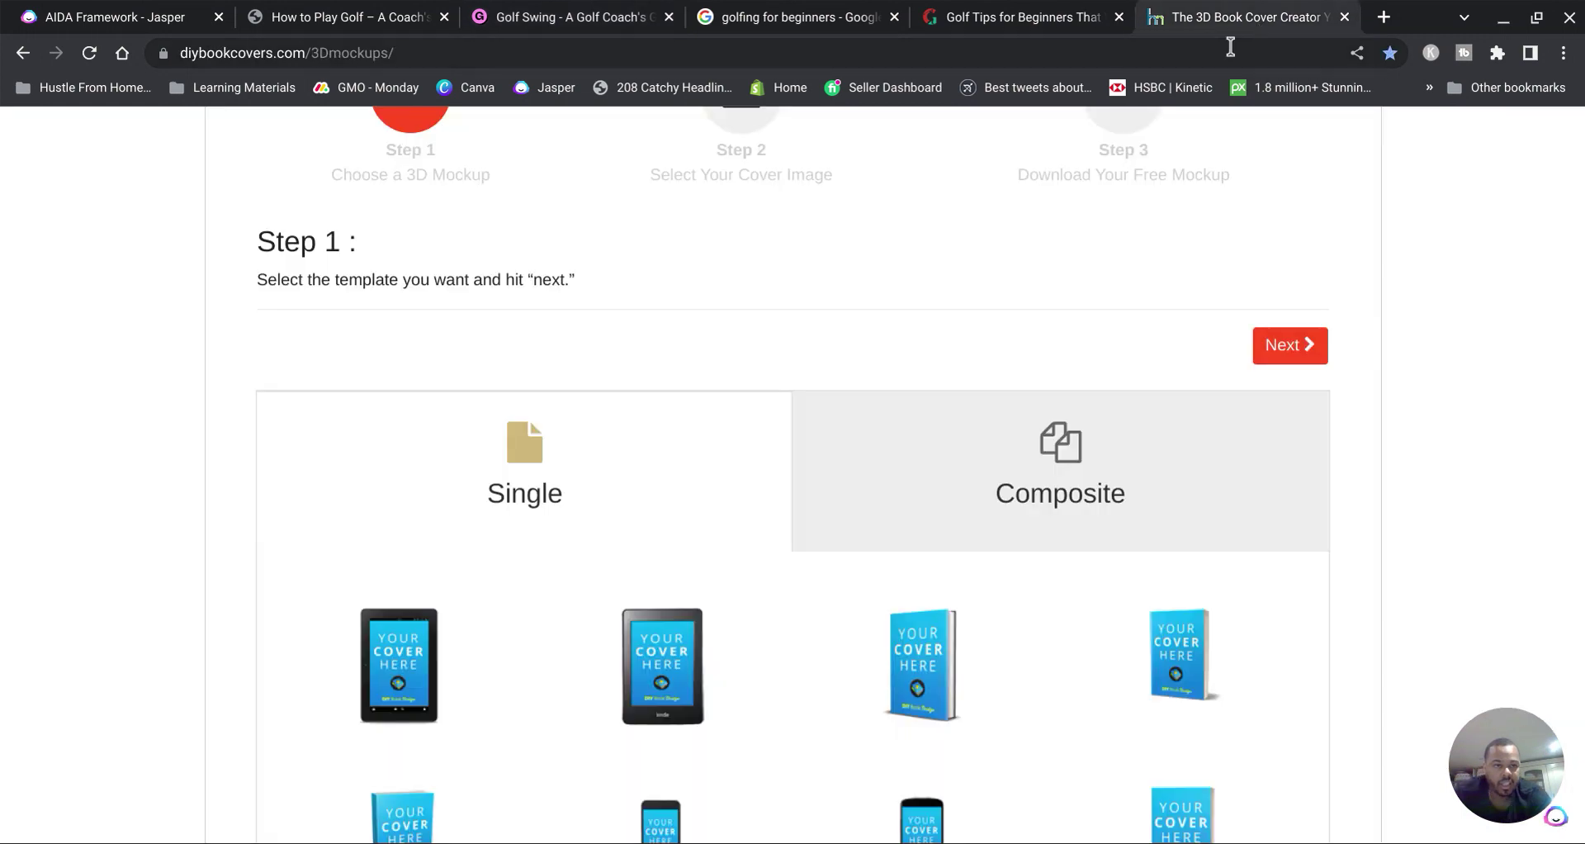
click(1230, 49)
text(https://hustlefromhomedad.gumroad.com/l/vkowrz)
key(Return)
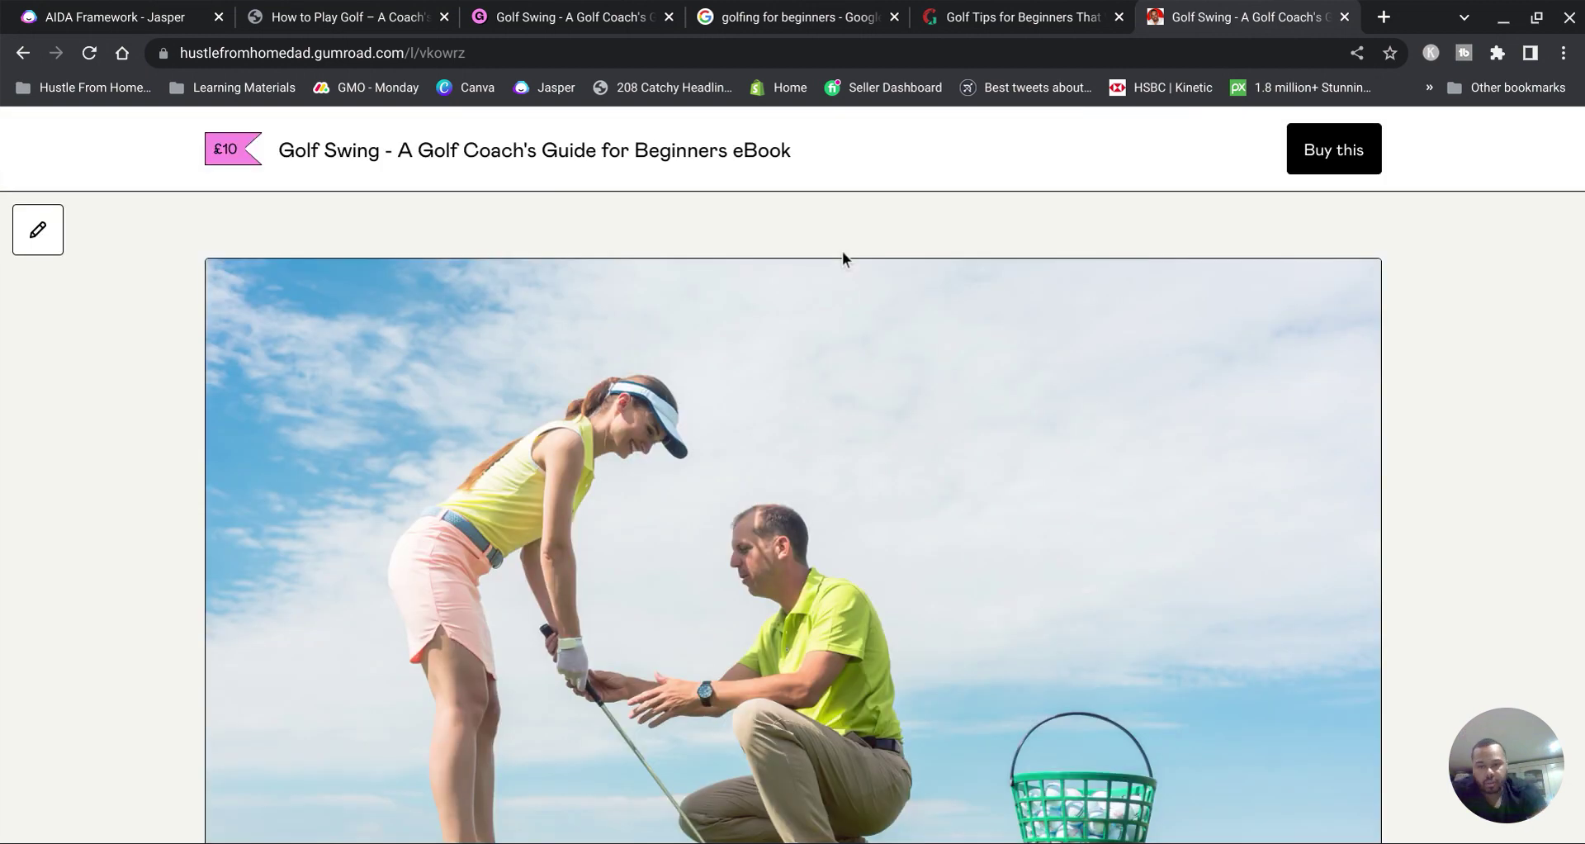
scroll(753, 462, down, 10)
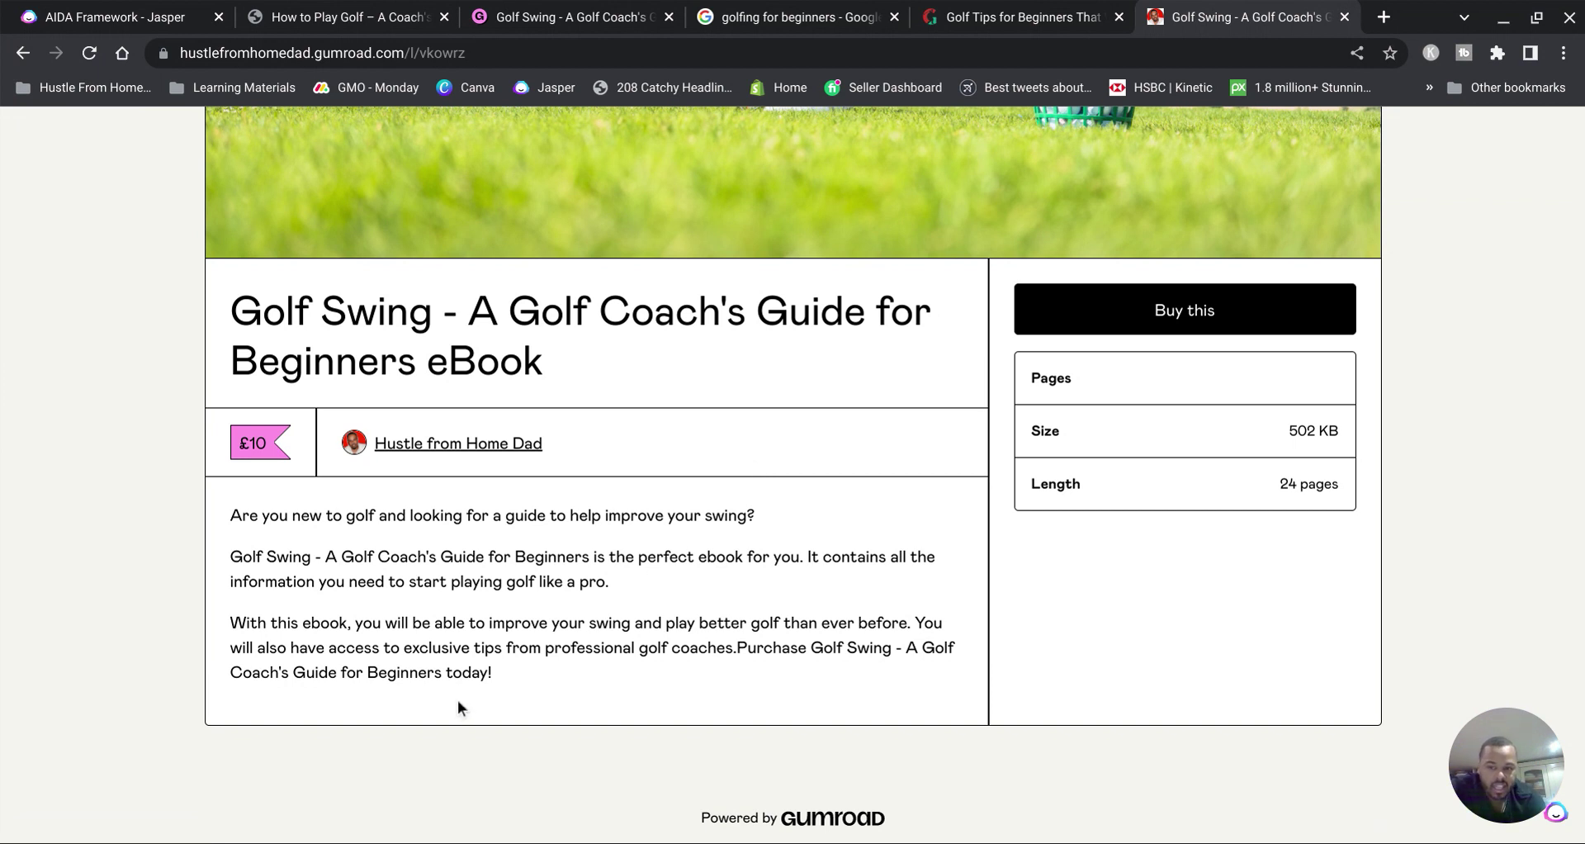
drag(505, 677, 213, 512)
key(ctrl+c)
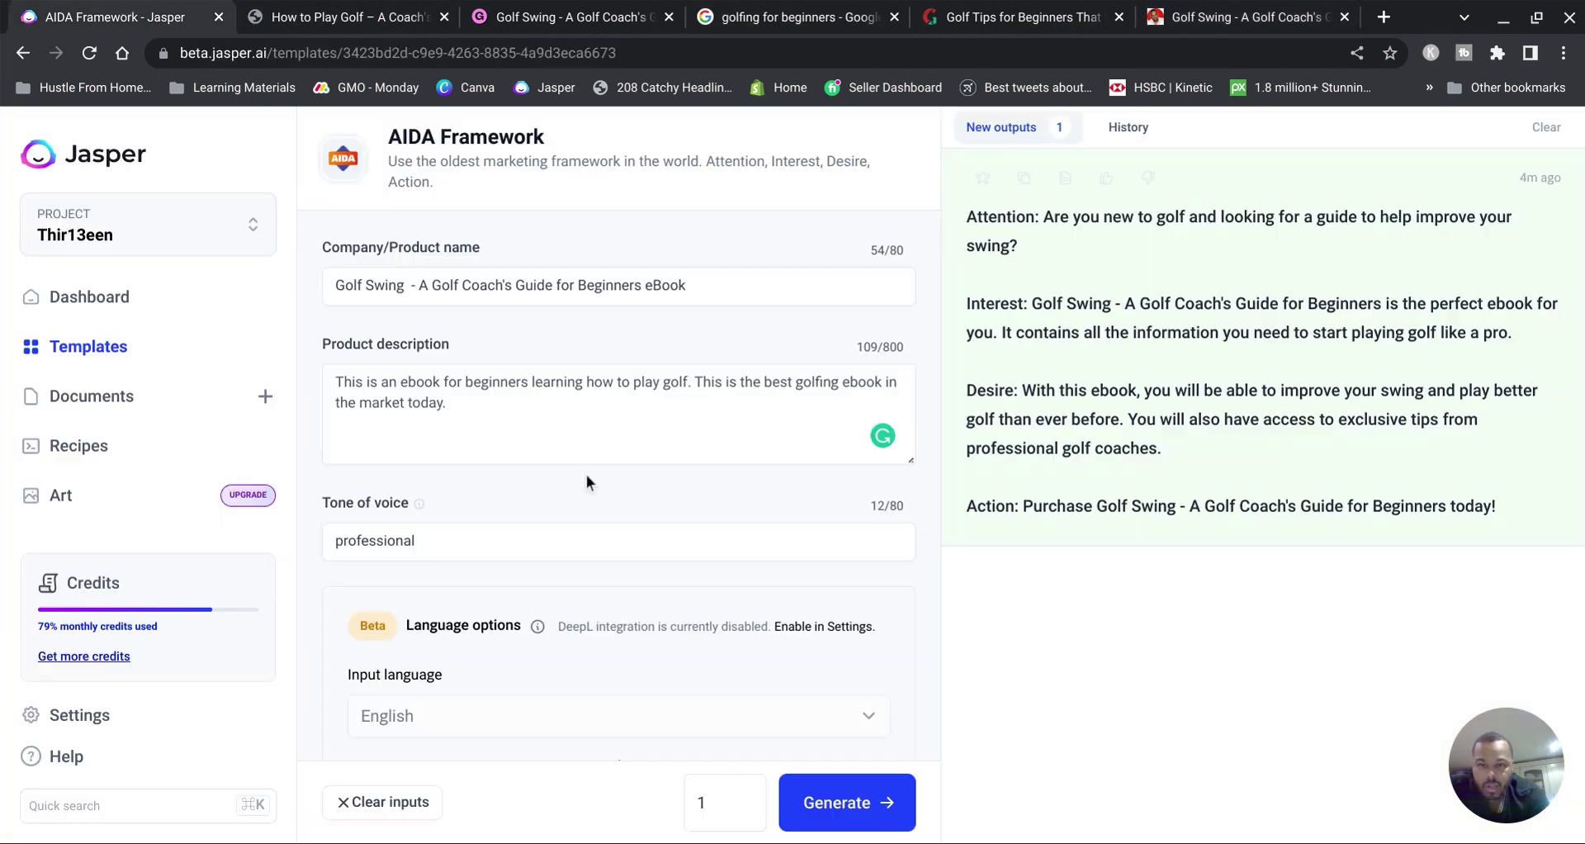
Step: Find Jasper's Product Description template and clear its sample product name and details
click(25, 55)
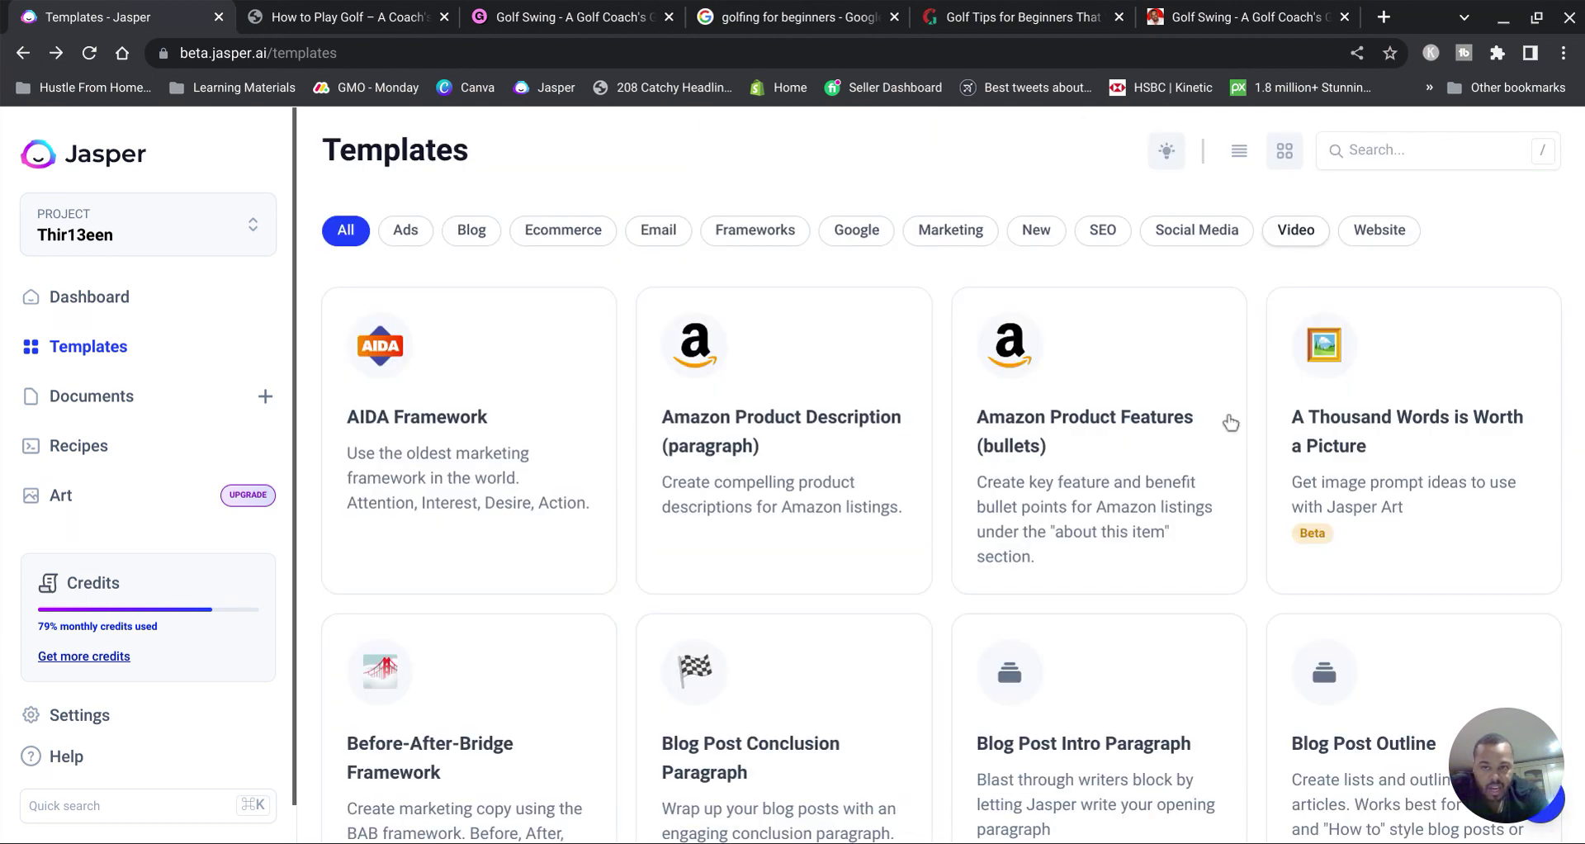
click(1342, 147)
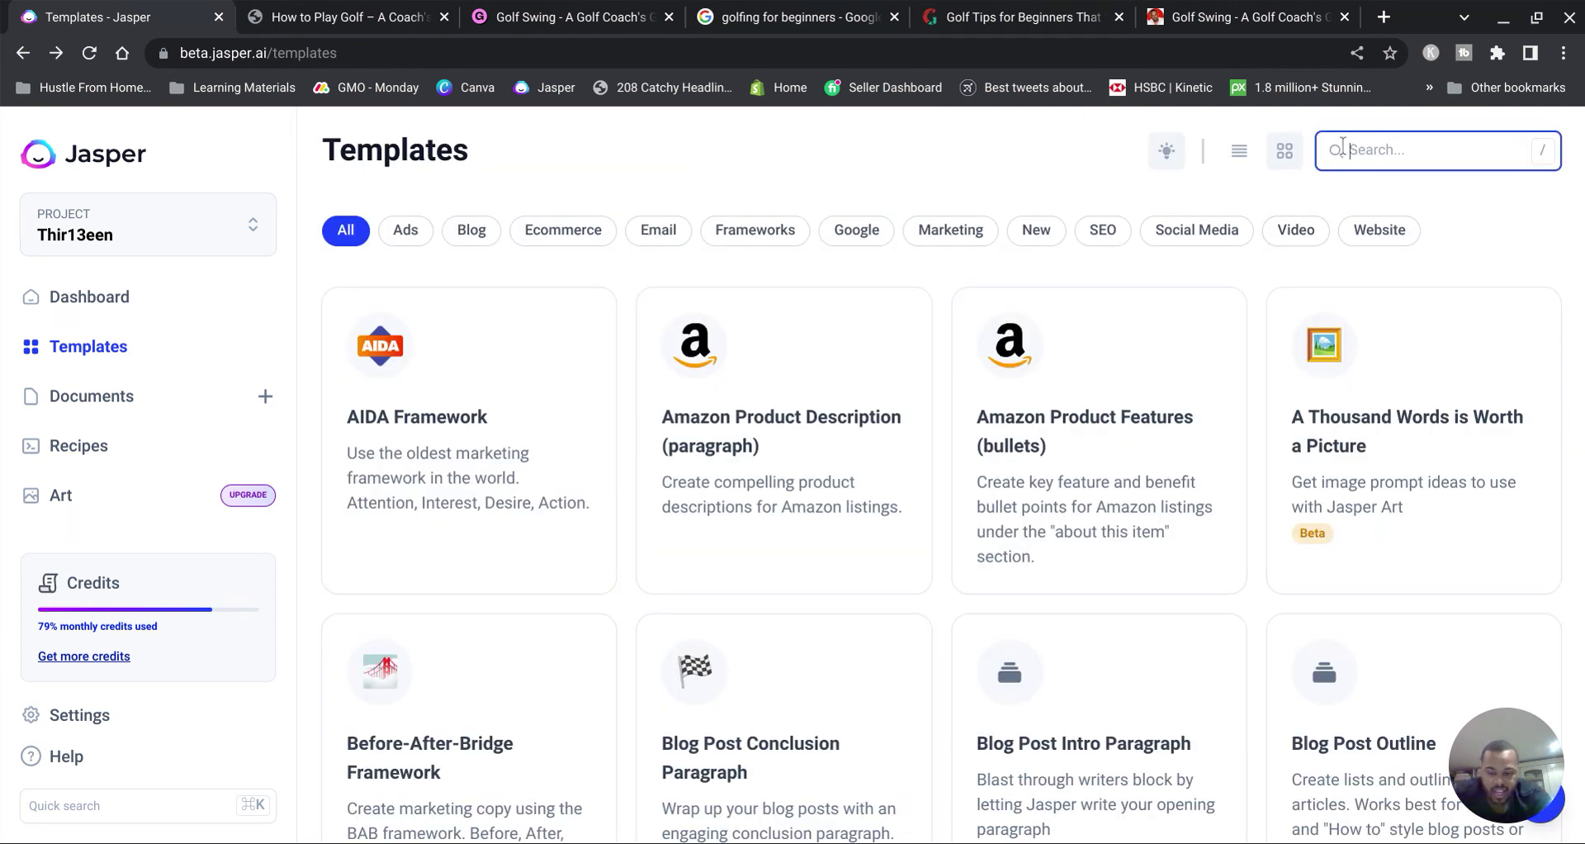
text(product)
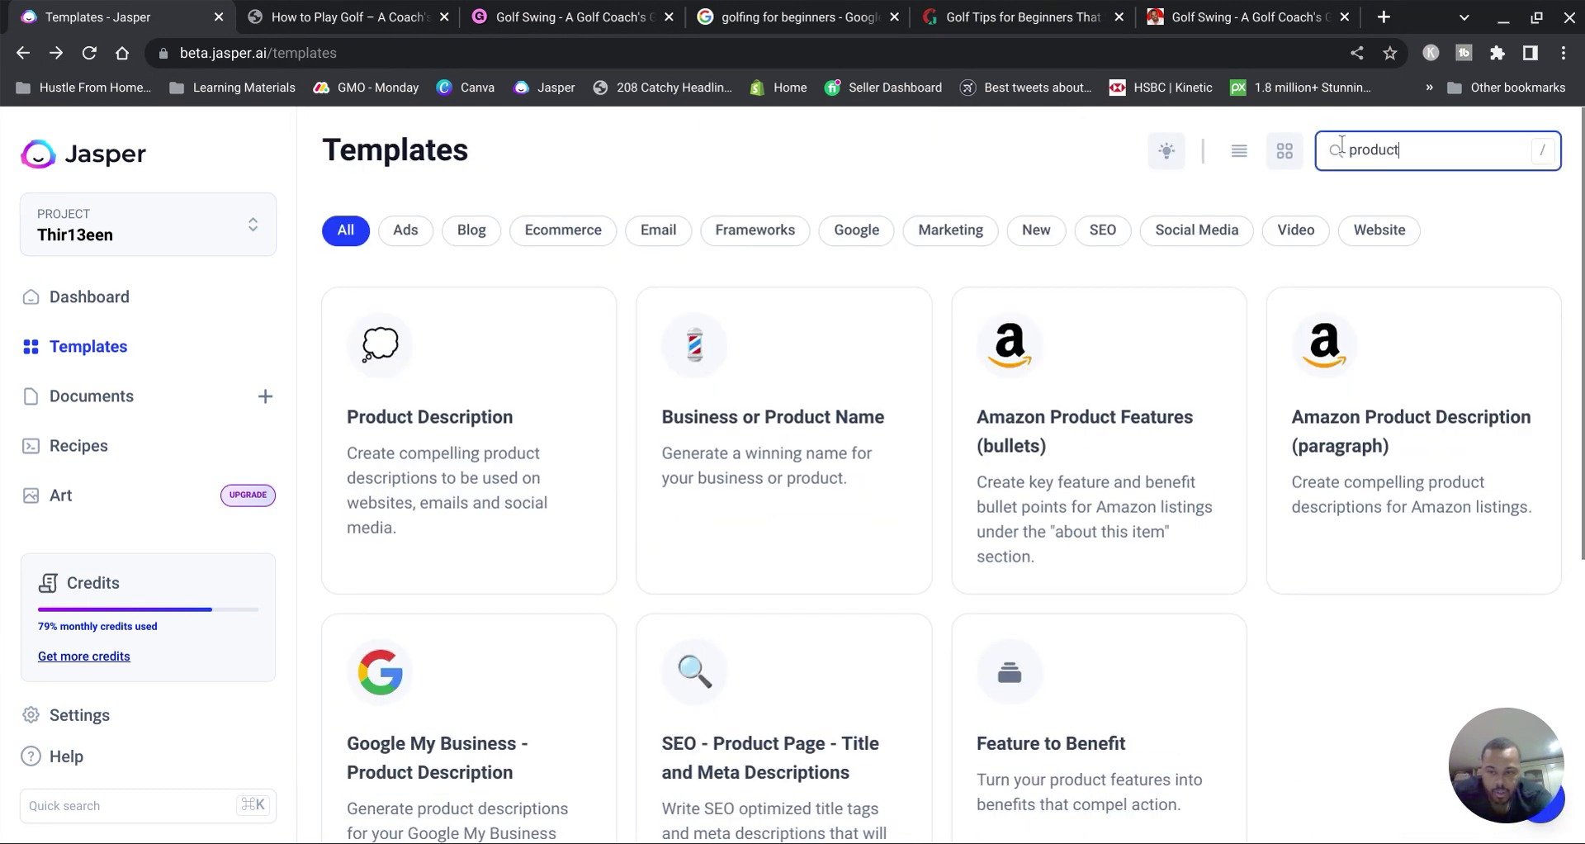
click(523, 459)
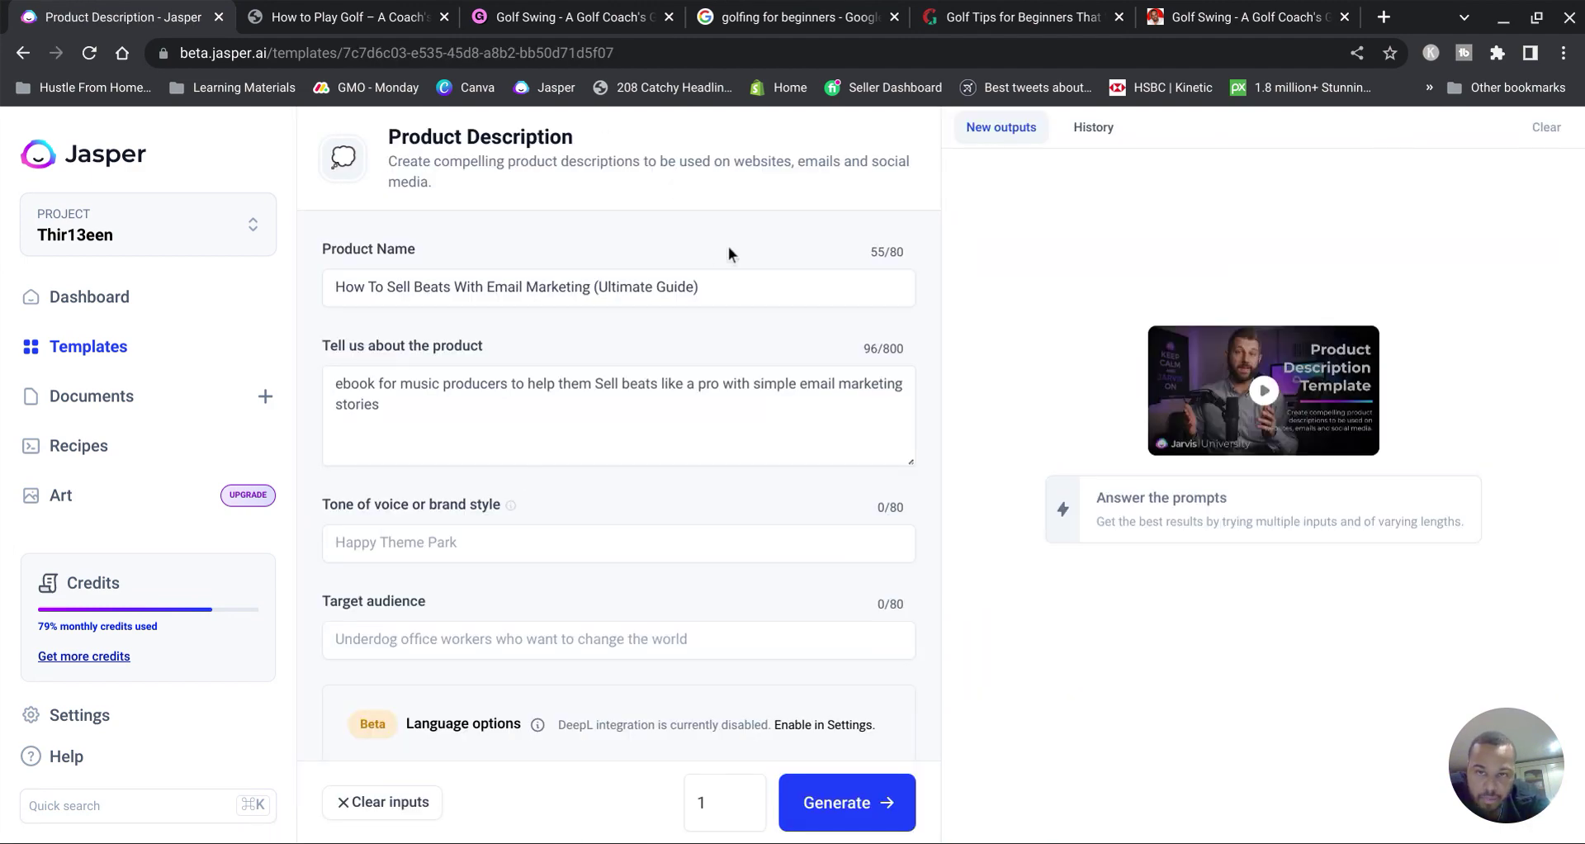
drag(336, 287, 699, 286)
key(BackSpace)
triple_click(493, 447)
key(BackSpace)
Step: Enter the golf swing lessons-for-beginners e-book name and paste its existing description as product details
click(507, 285)
text(Golf)
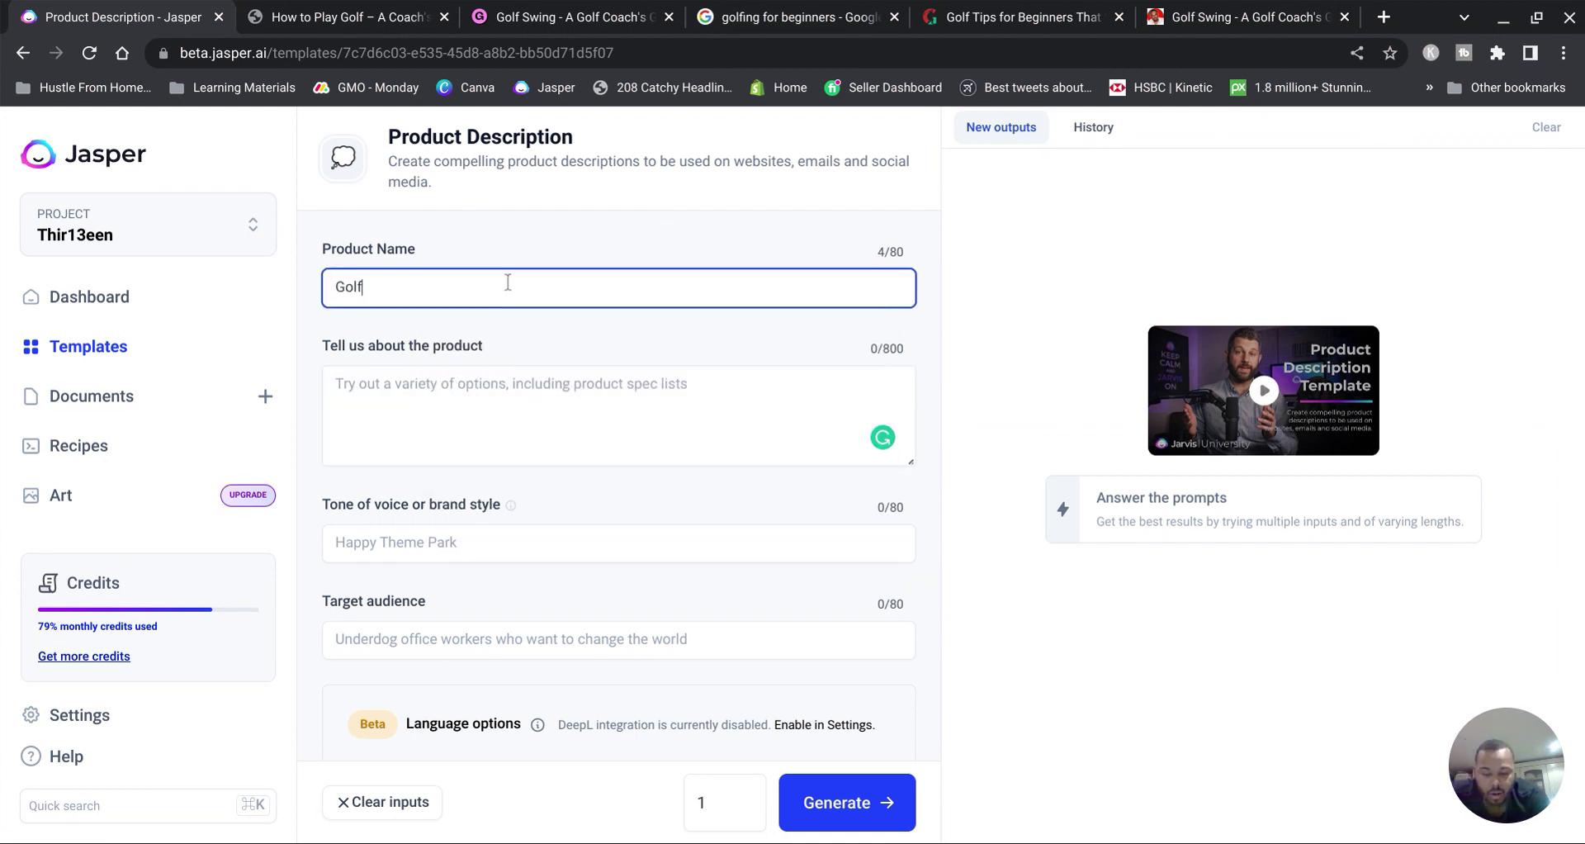
text(ing for)
key(BackSpace)
key(BackSpace)
key(BackSpace)
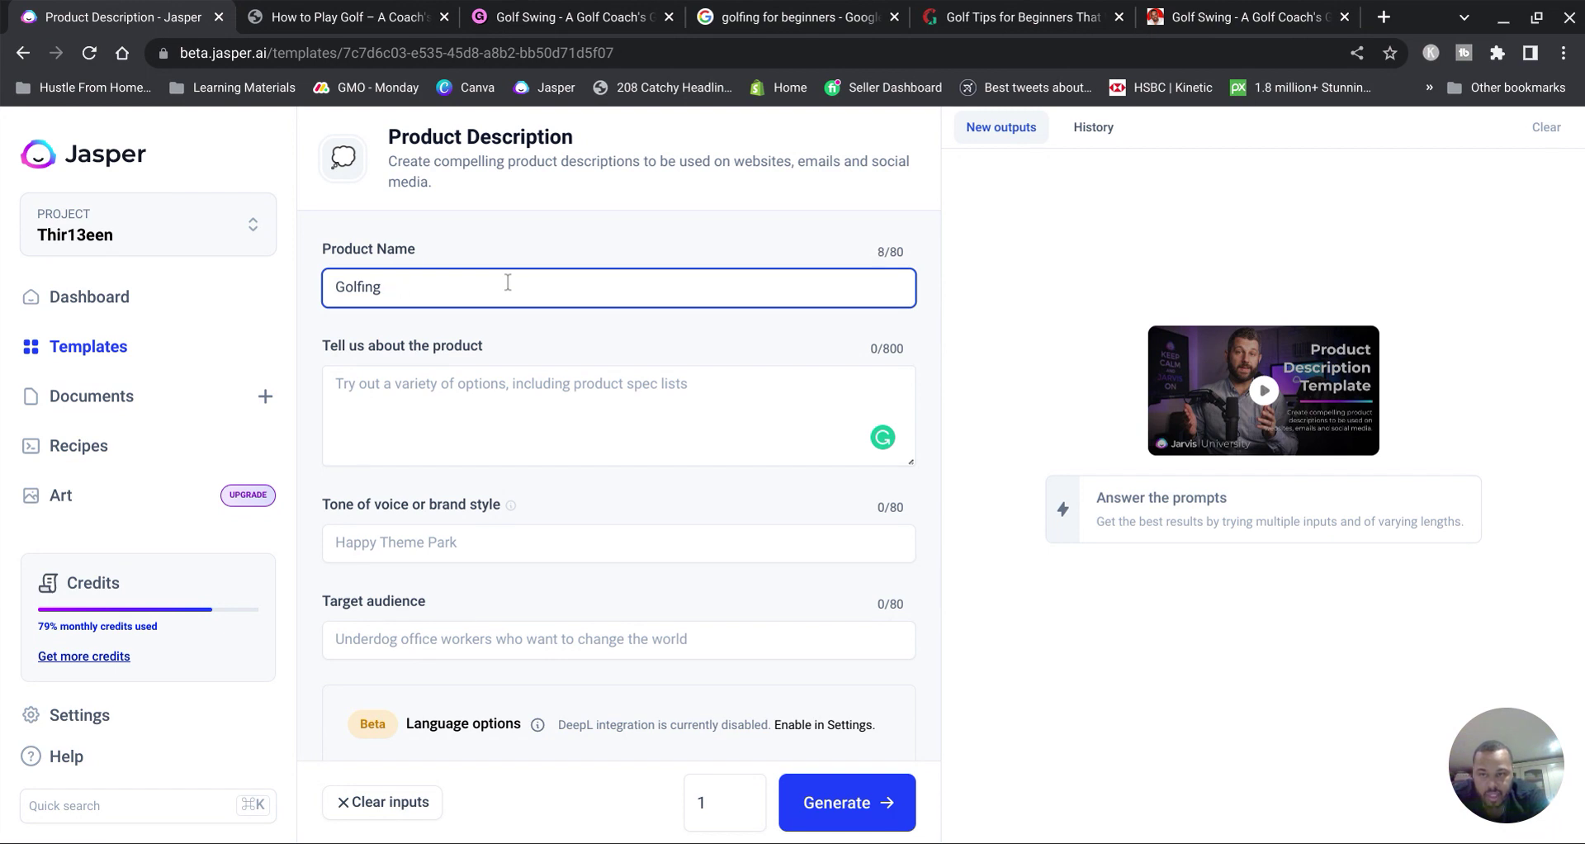
text(swing - golf lessons for beginners)
click(475, 400)
key(ctrl+v)
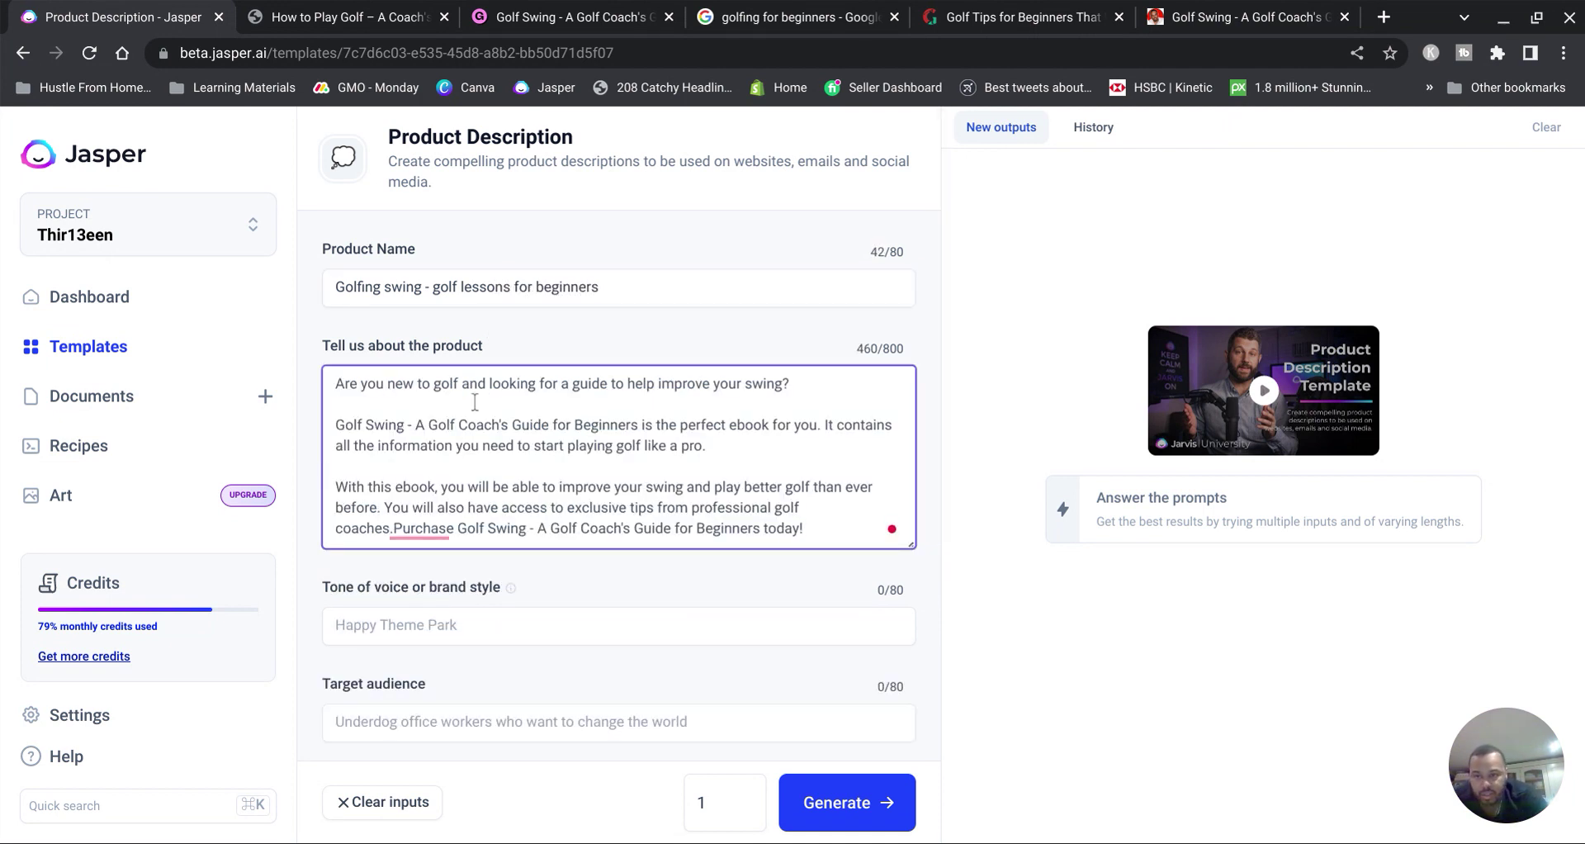
scroll(475, 402, down, 1)
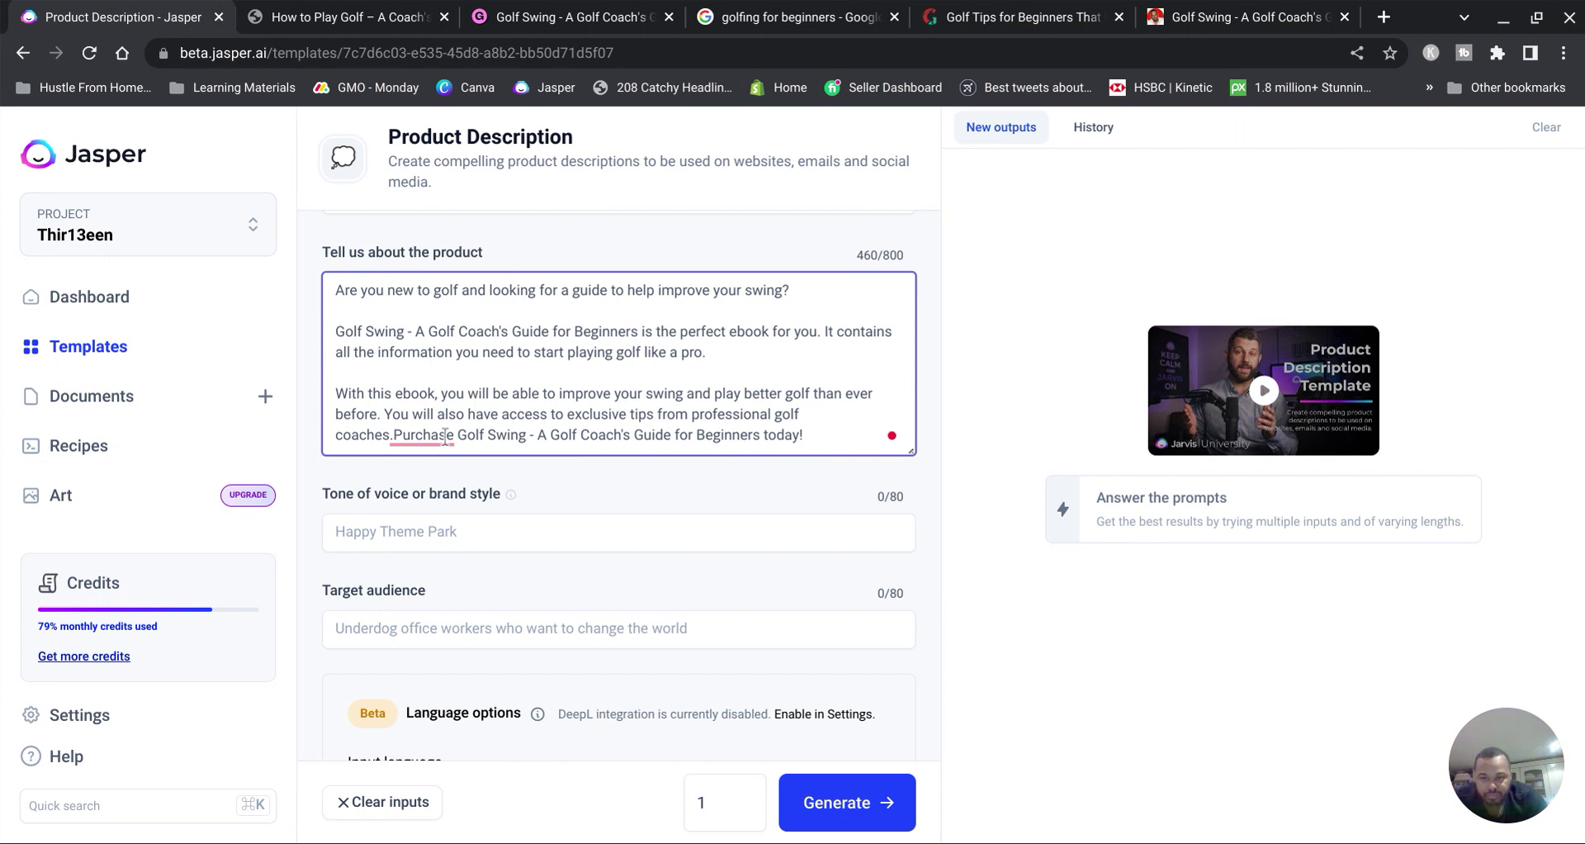
mouse_move(397, 435)
click(441, 491)
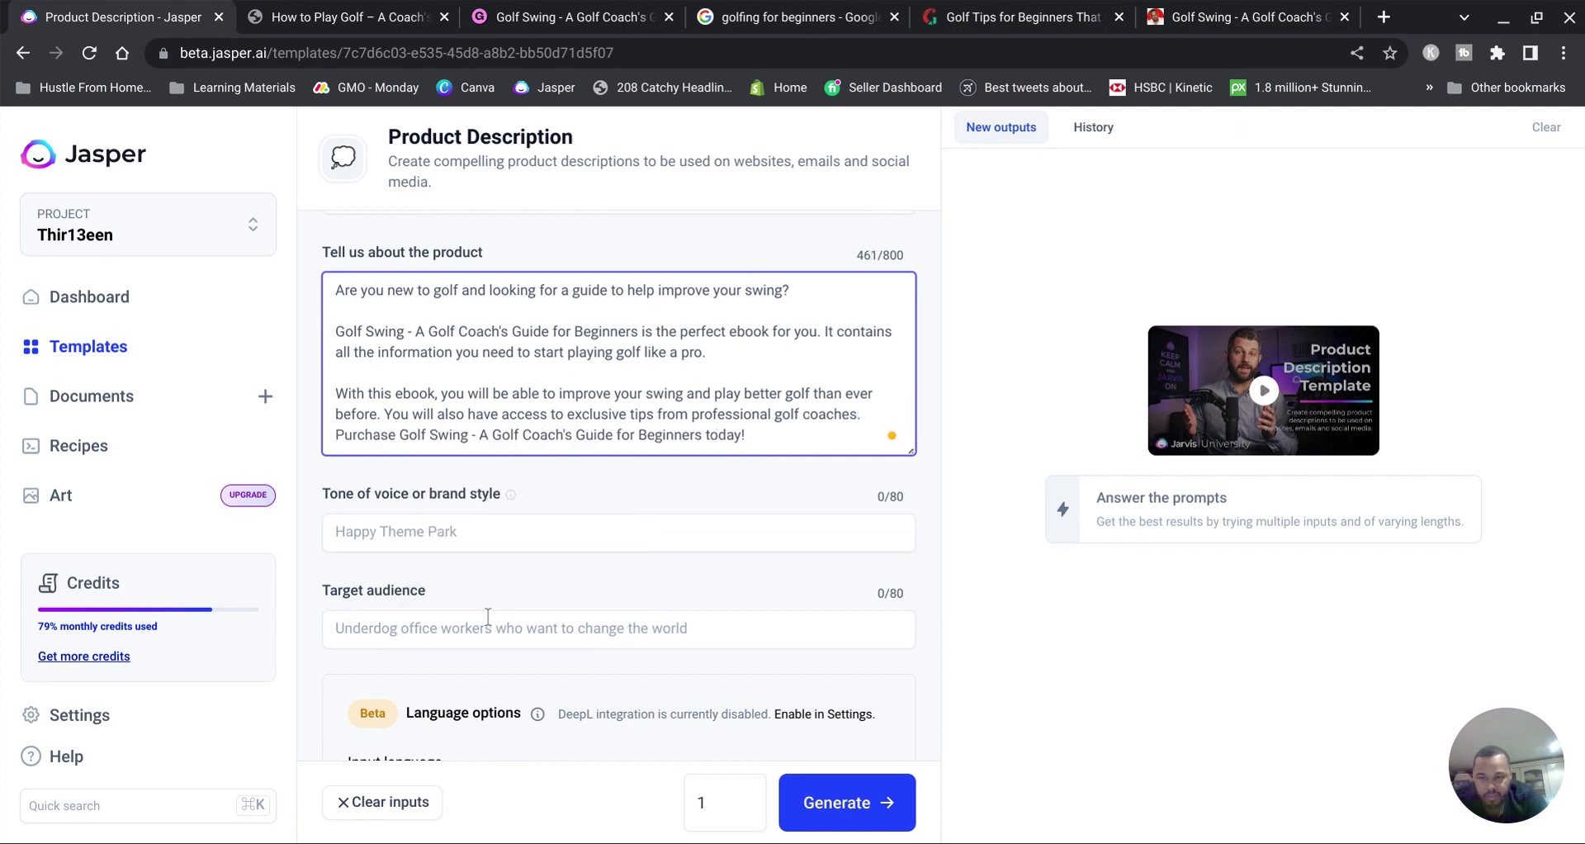
Step: Set the target audience to 'novice golfers'
click(513, 517)
text(gol)
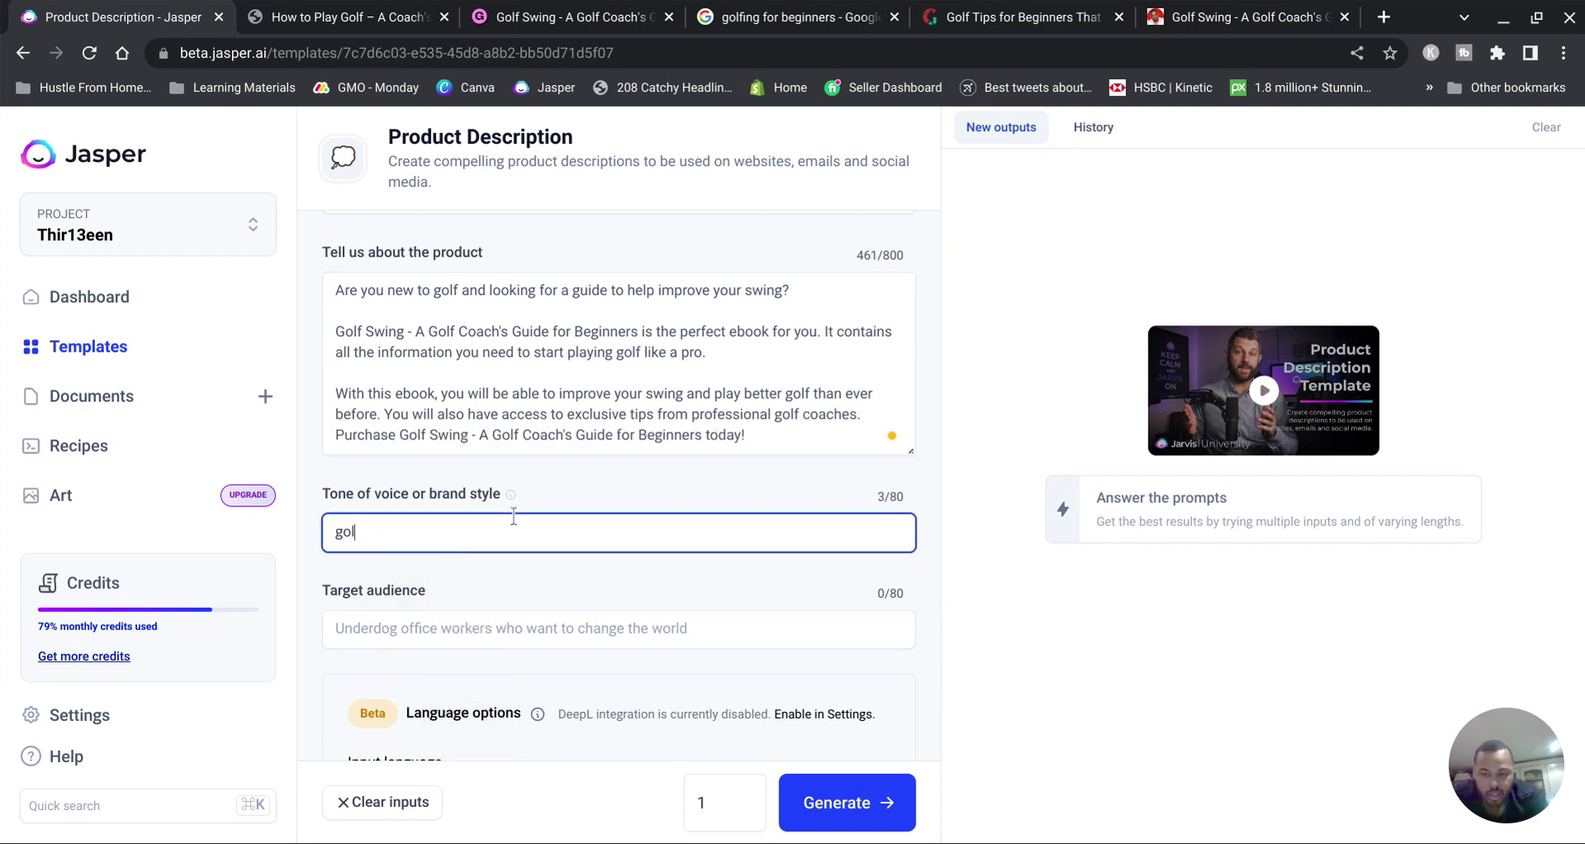
text(fers)
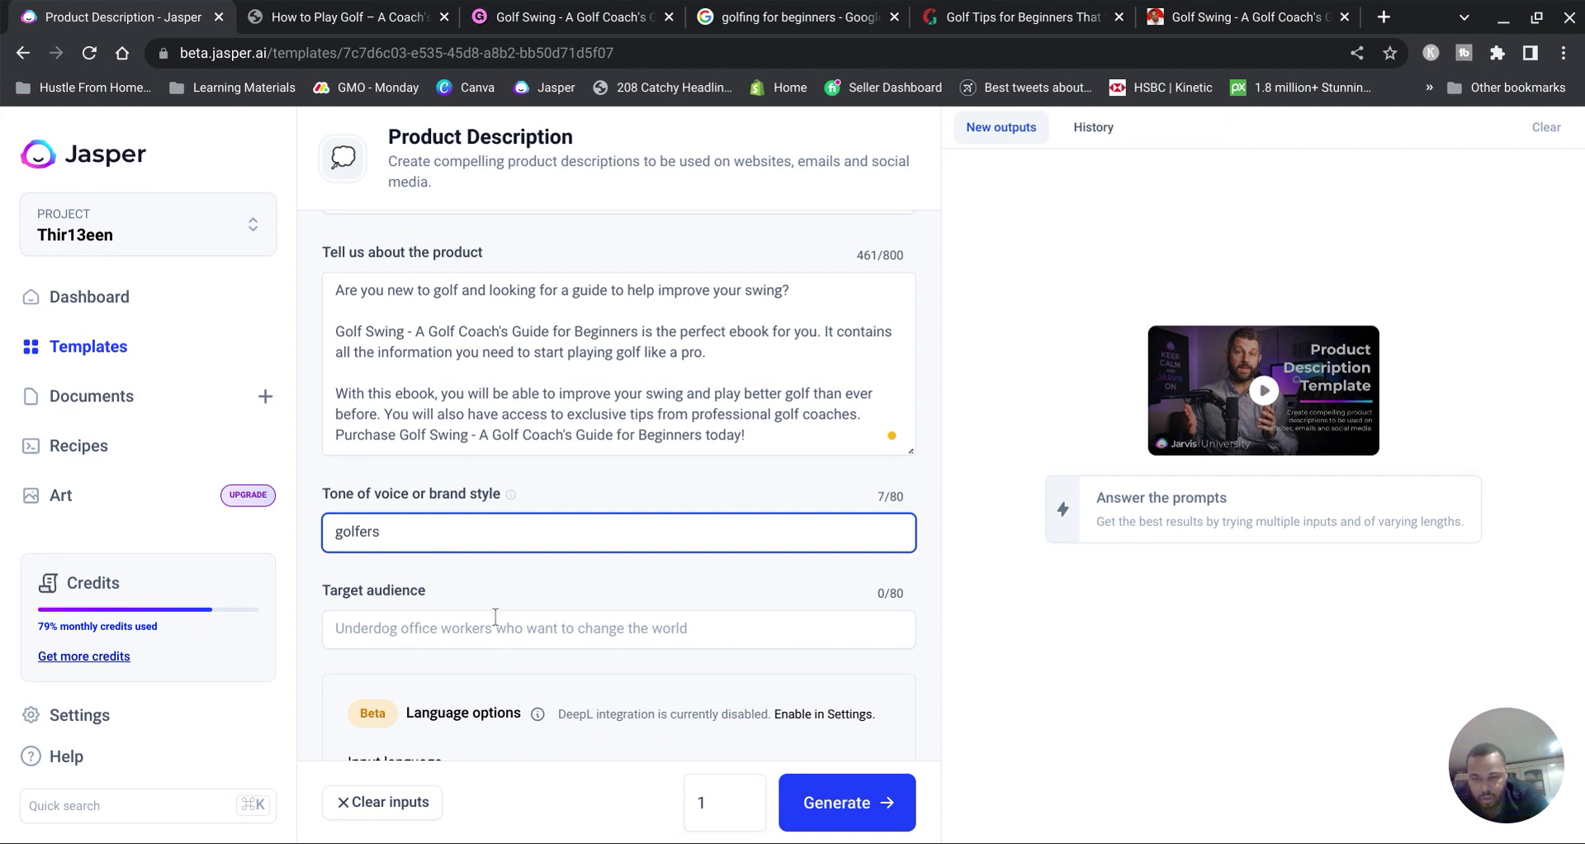
click(494, 617)
text(novice go)
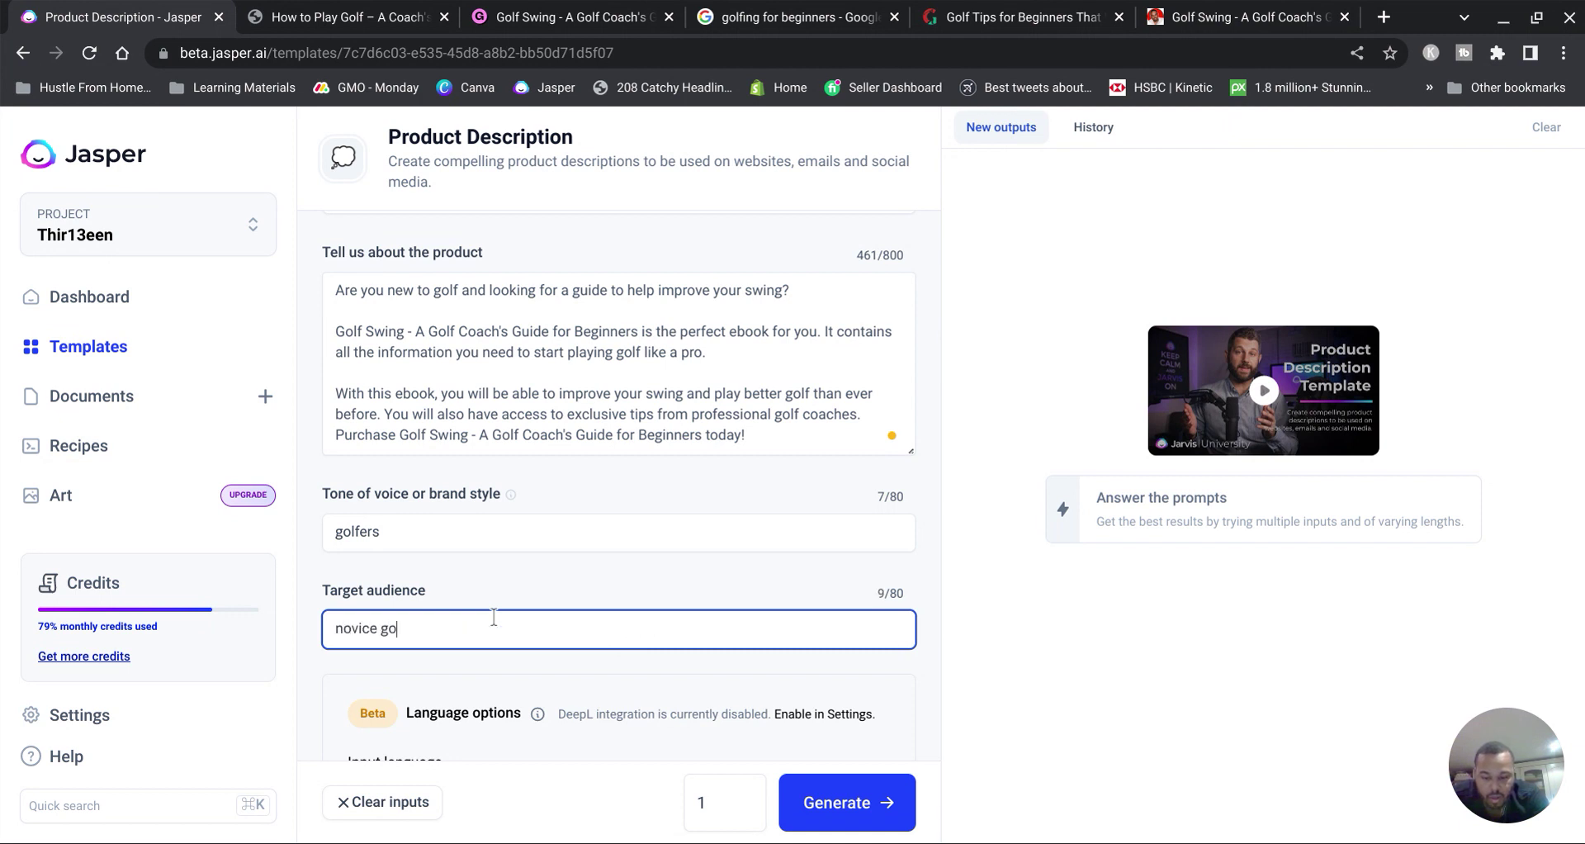
text(lfers)
Step: Change the tone of voice to 'Professional' and generate the description
double_click(491, 529)
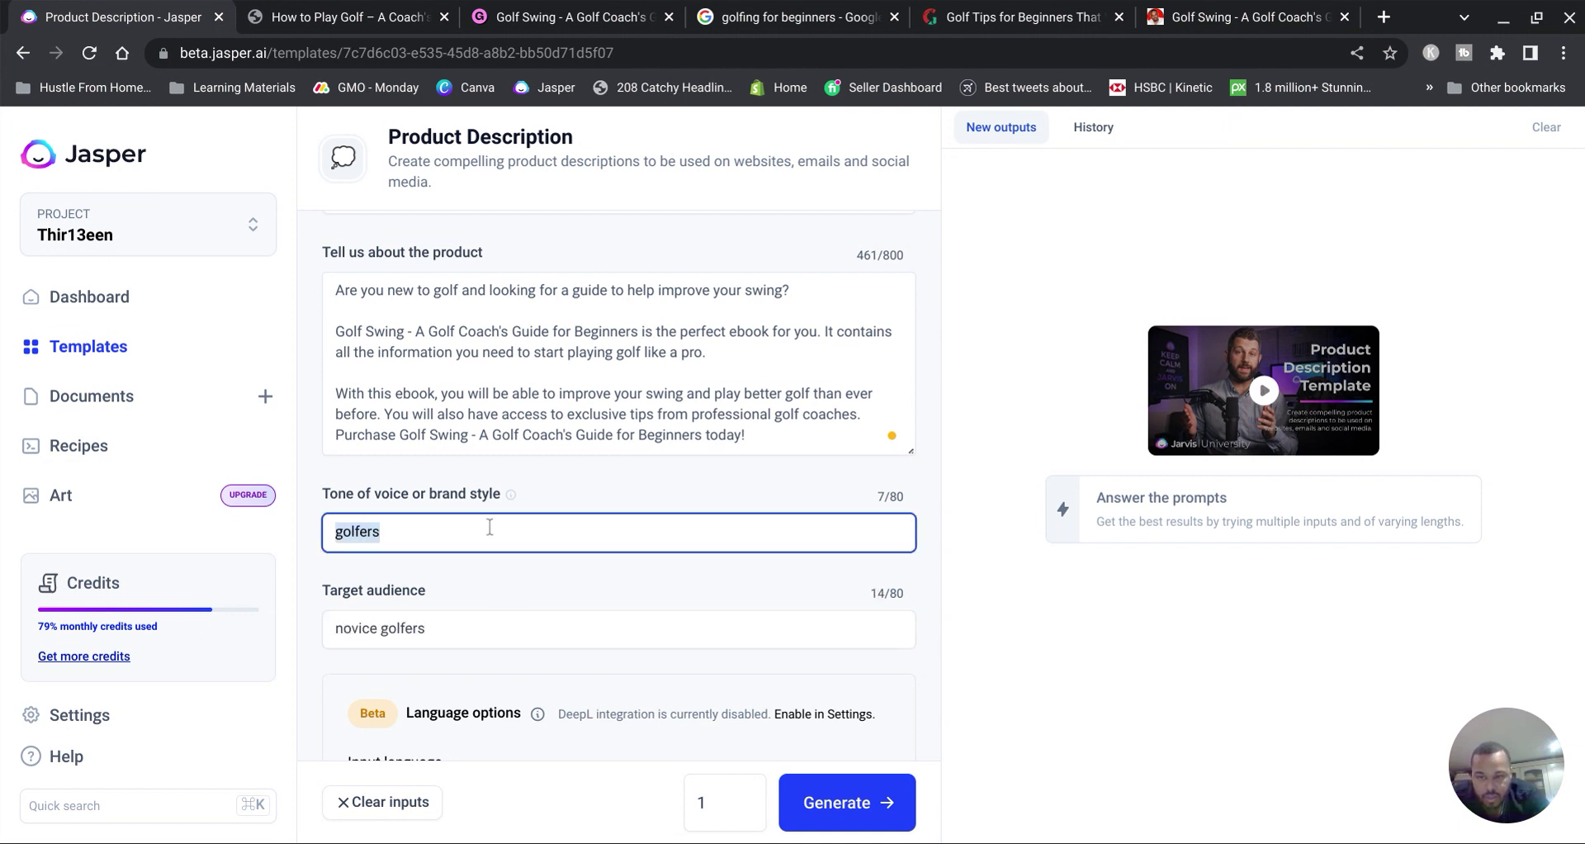
key(BackSpace)
text(Inf)
key(BackSpace)
key(BackSpace)
key(BackSpace)
text(proffe)
key(BackSpace)
key(BackSpace)
key(BackSpace)
key(BackSpace)
text(o)
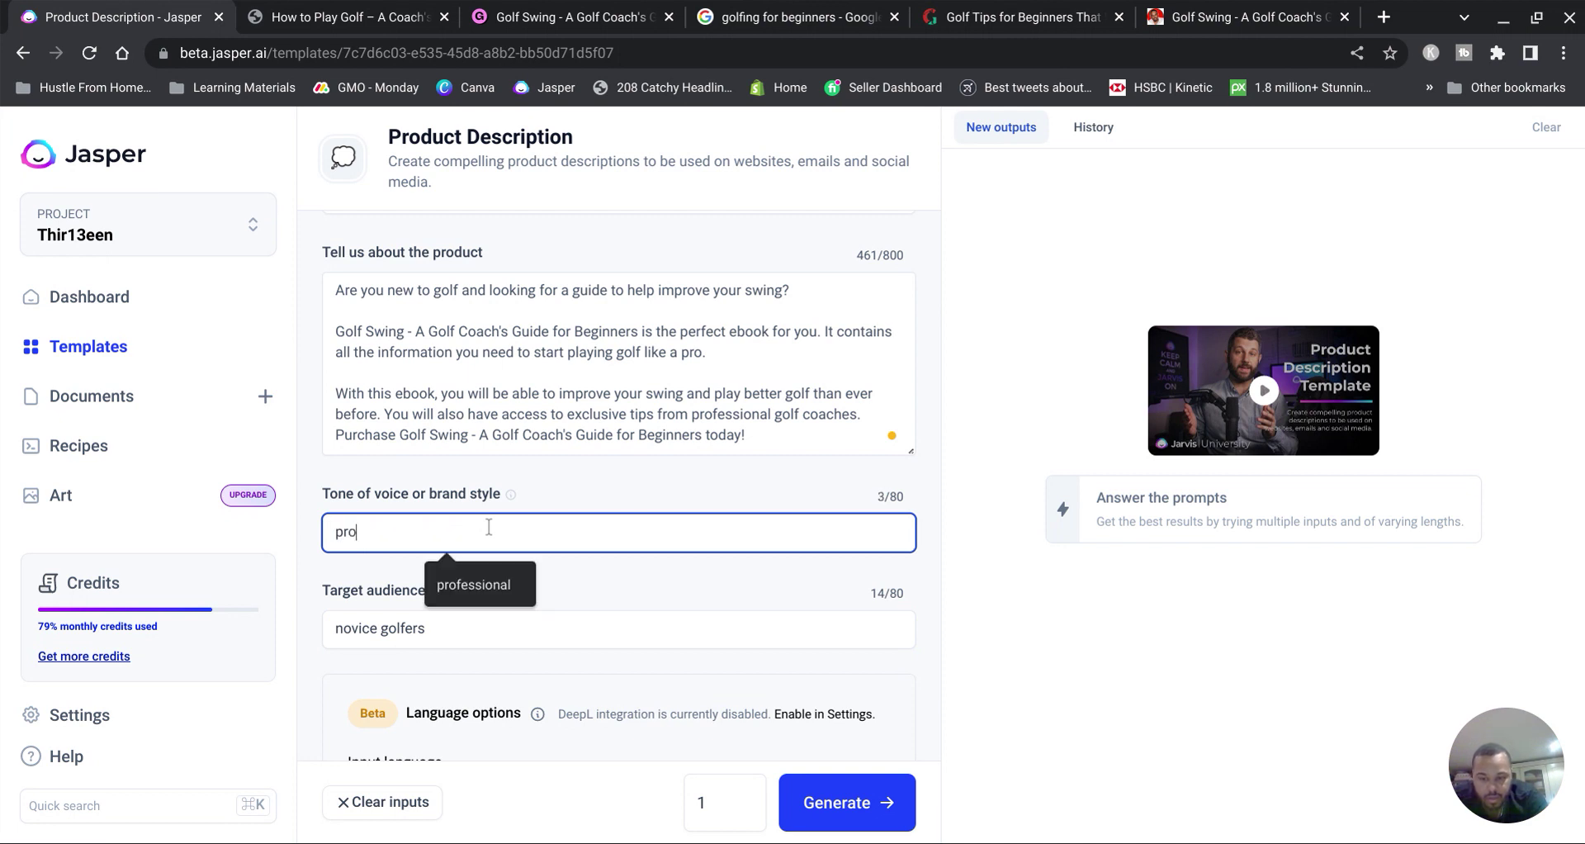
text(fessional)
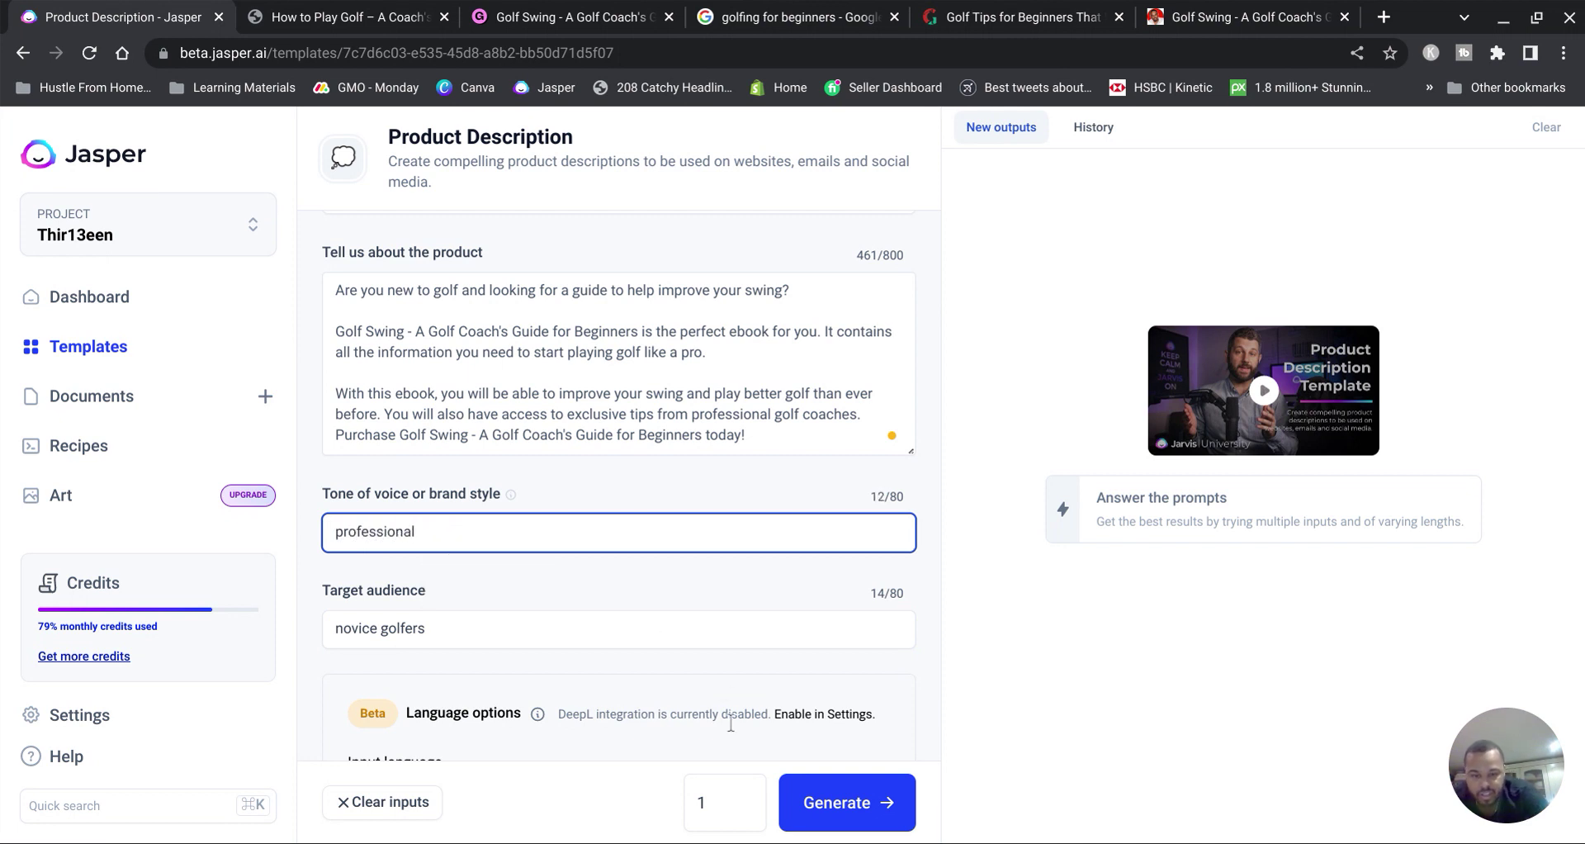
click(906, 789)
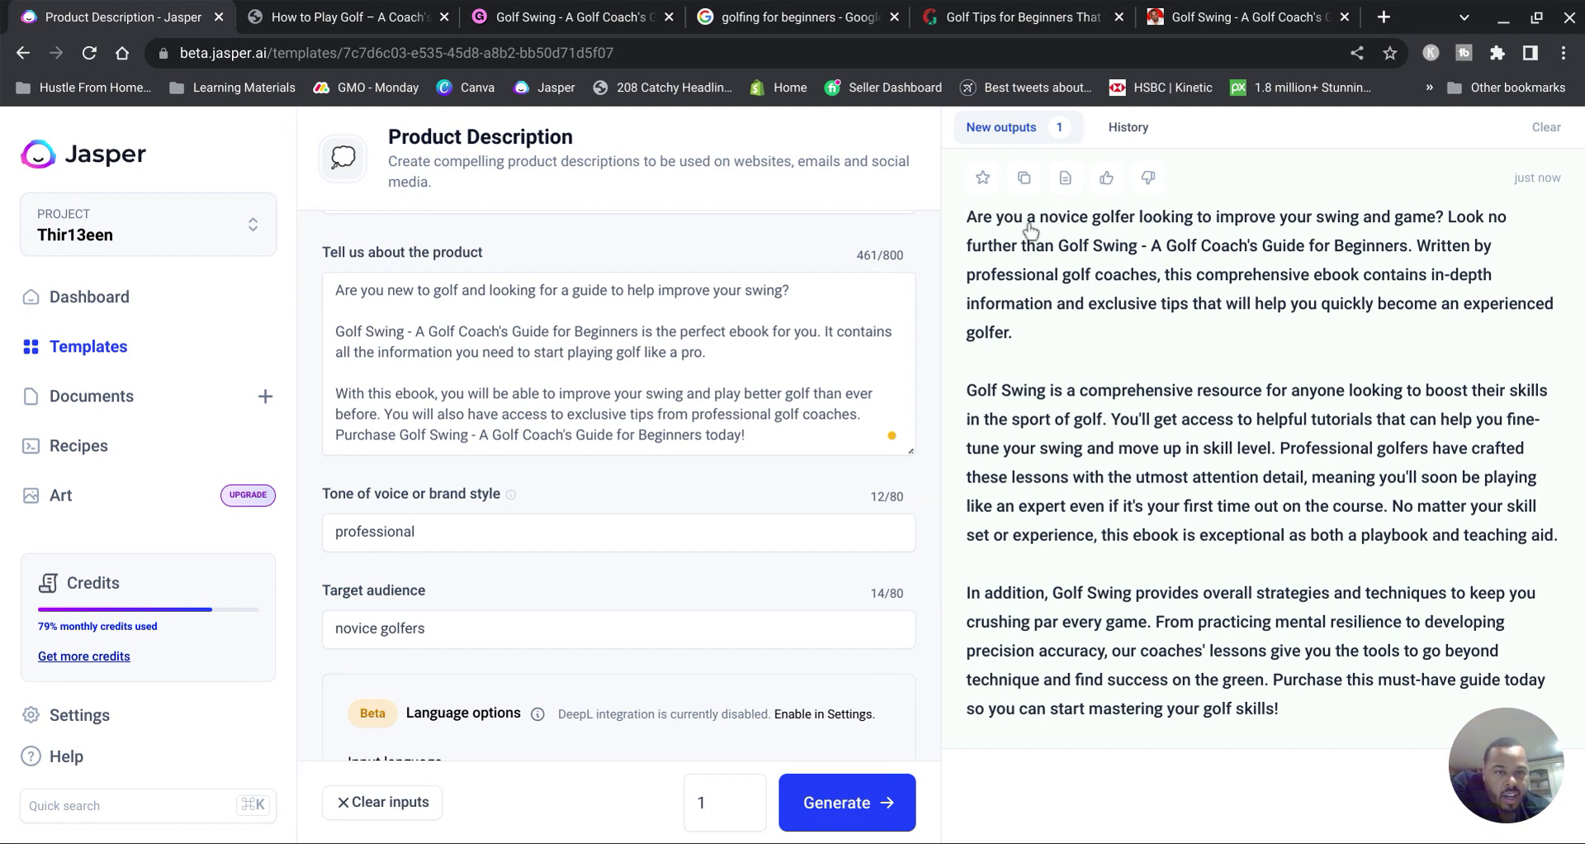
Step: Copy Jasper's newly generated three-paragraph golf e-book description
click(1024, 177)
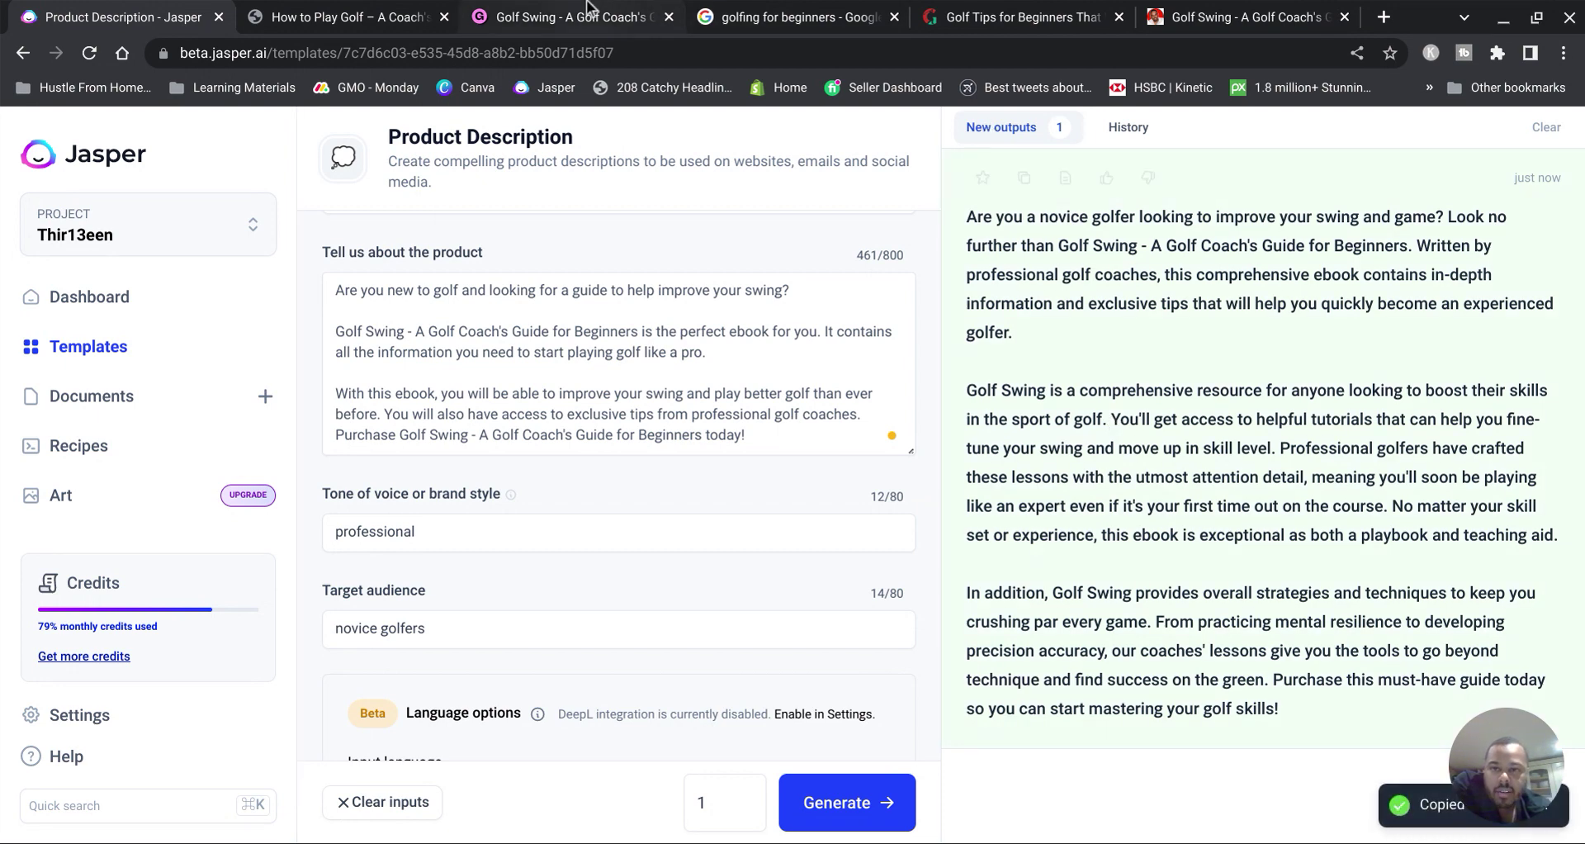
Step: Replace the Gumroad product description with the pasted Jasper text and save the changes
click(656, 13)
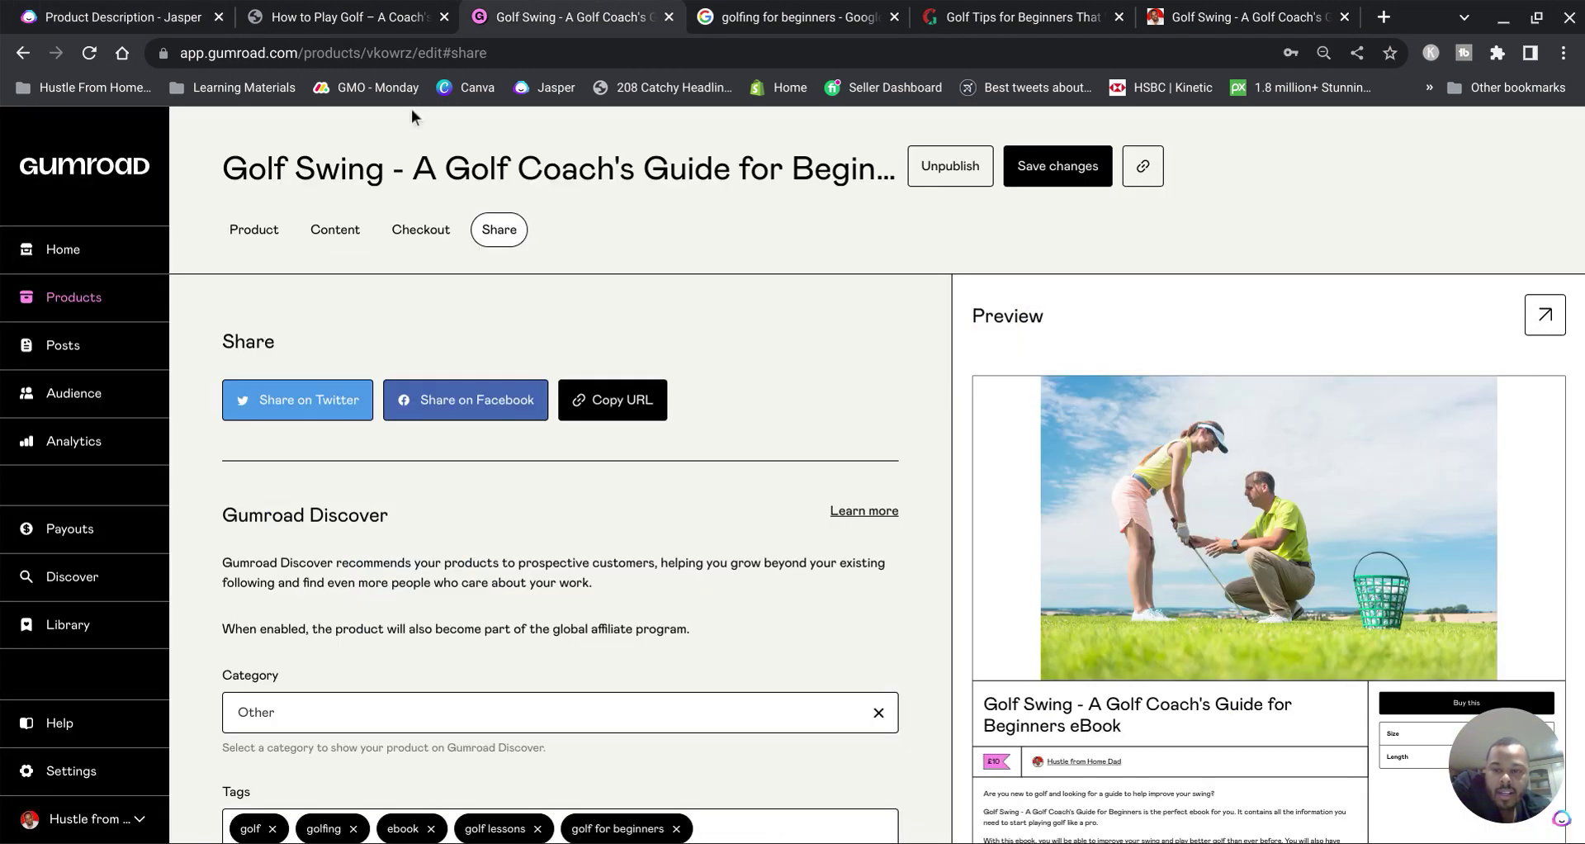
click(255, 231)
click(488, 620)
key(ctrl+a)
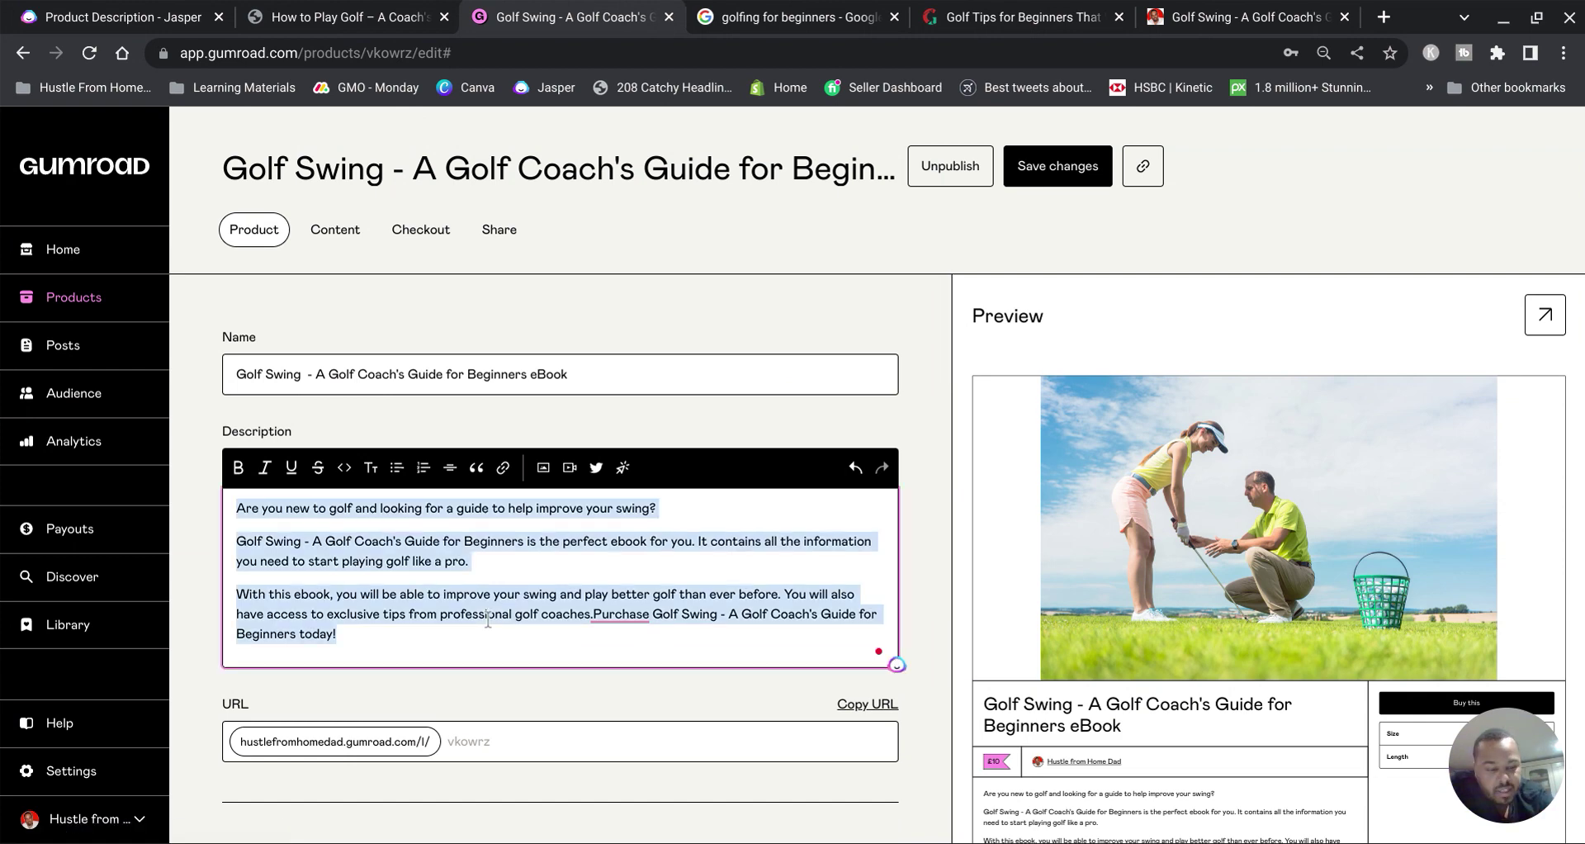
key(BackSpace)
key(ctrl+v)
scroll(476, 640, down, 1)
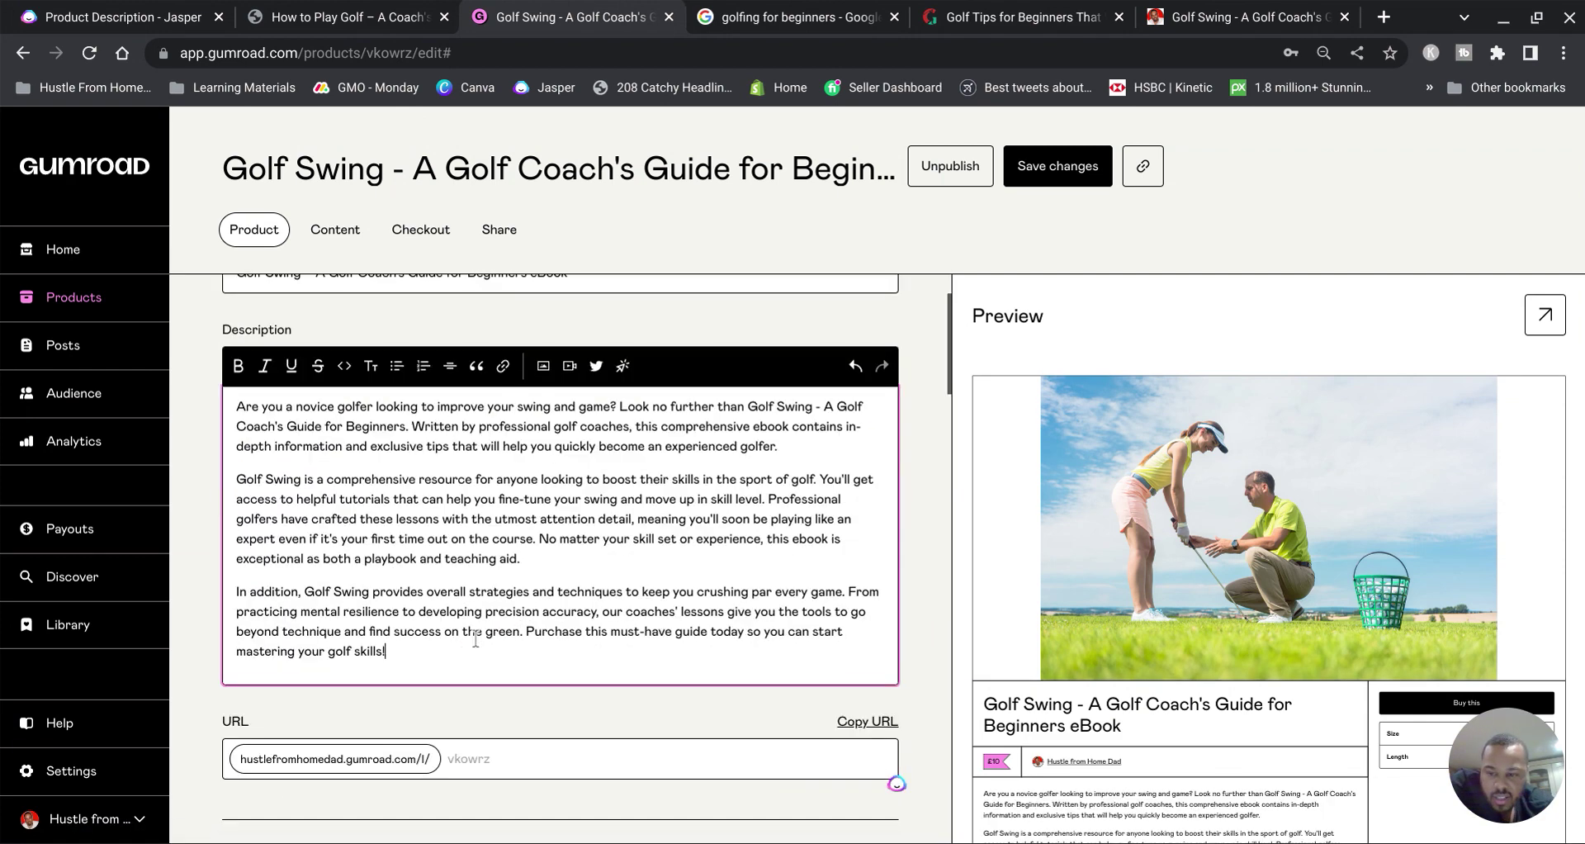
scroll(475, 640, down, 1)
scroll(476, 636, down, 3)
scroll(476, 636, up, 5)
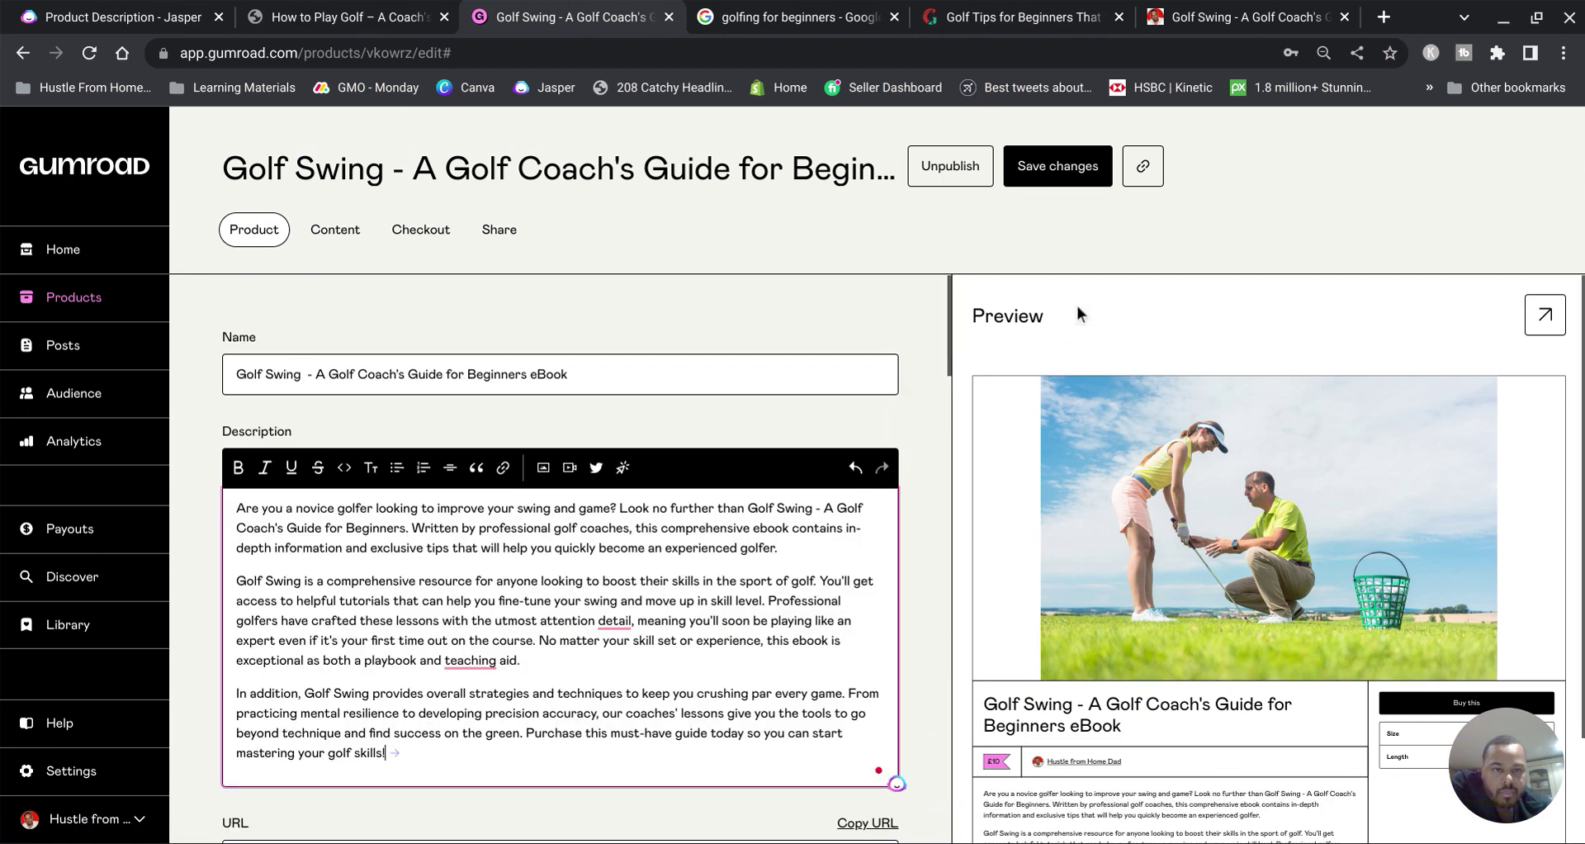
click(1058, 166)
Step: Reload the live product page and review the new three-paragraph description
click(1239, 17)
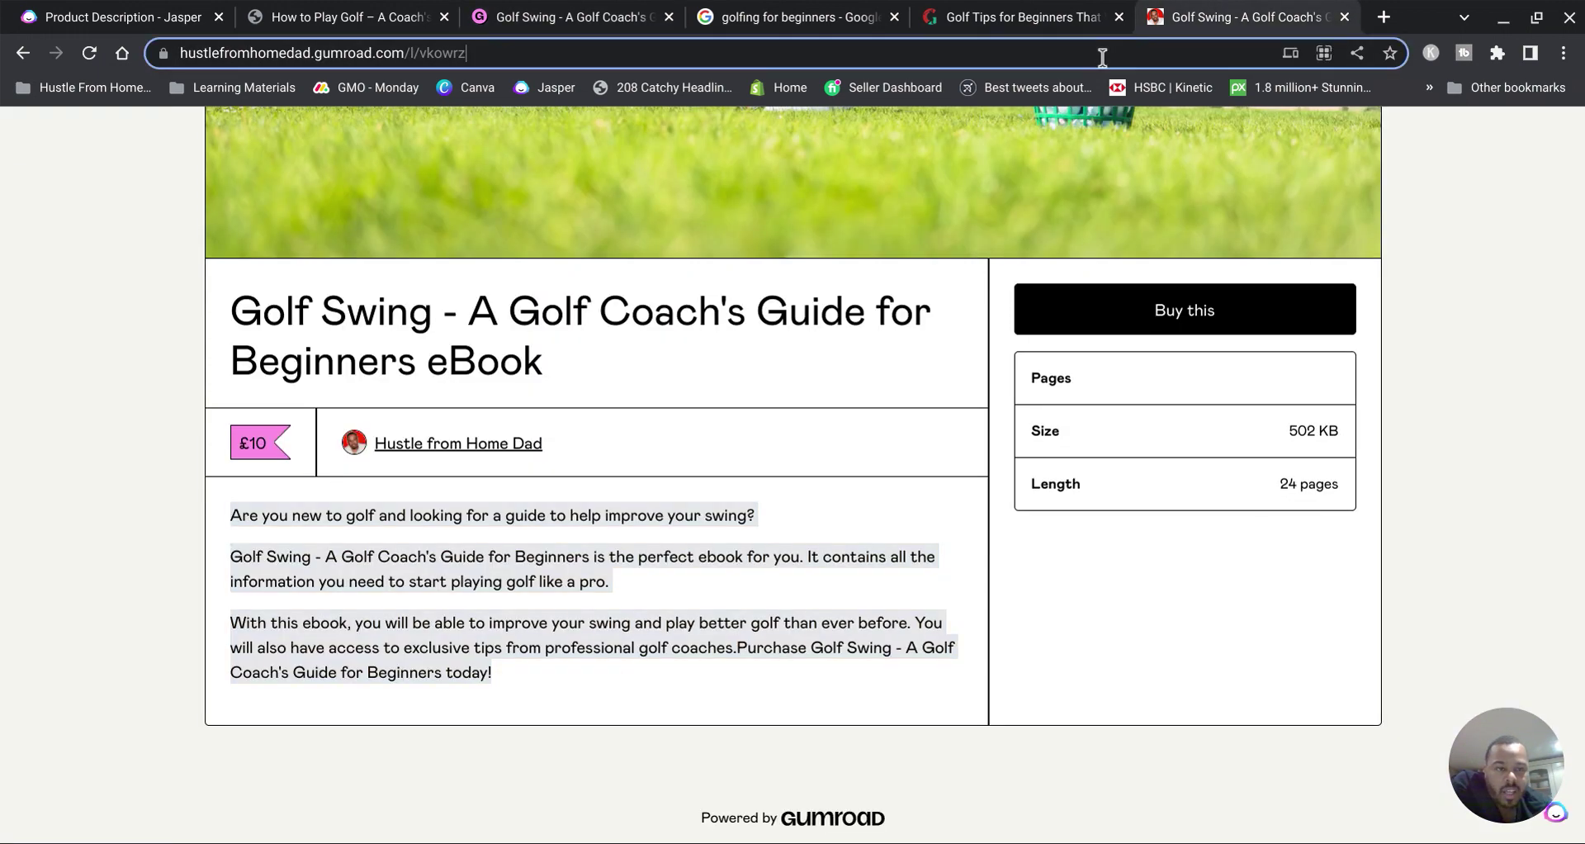
key(Return)
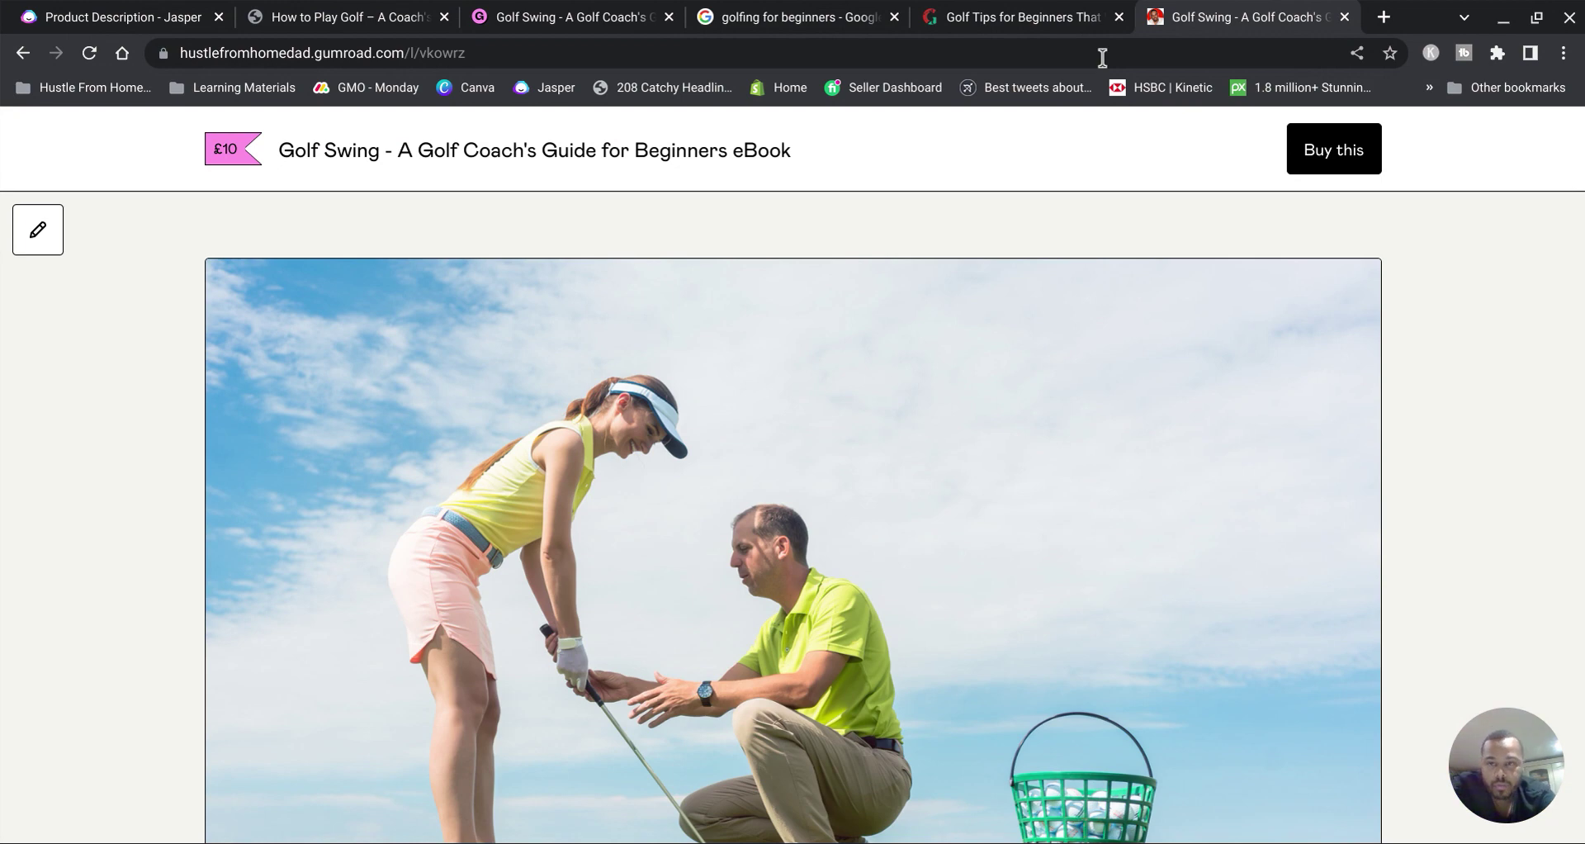
scroll(817, 120, down, 8)
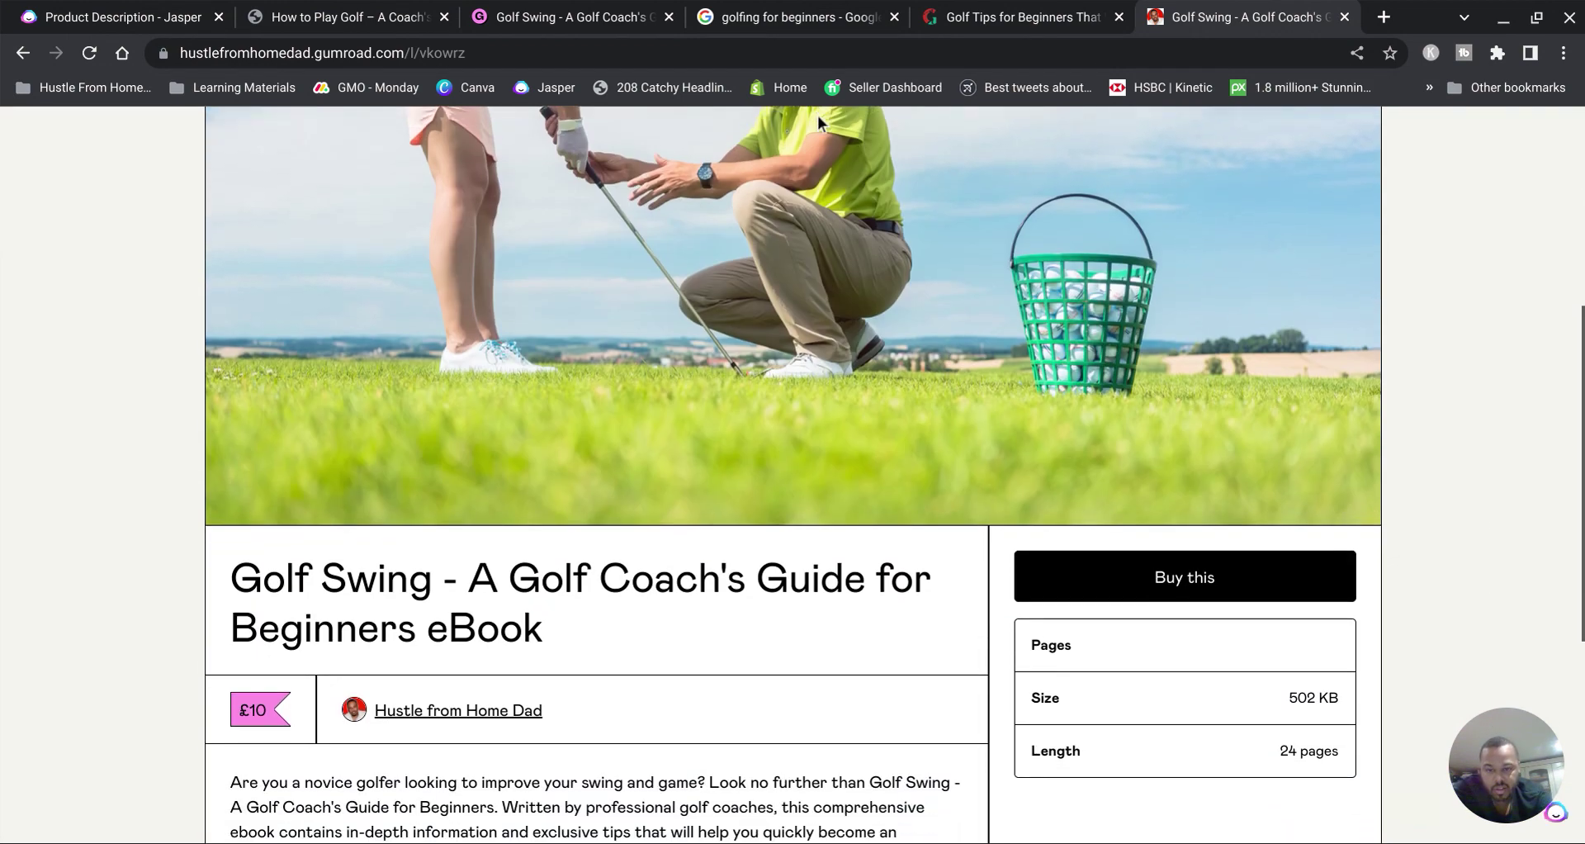
scroll(817, 116, down, 3)
scroll(817, 116, up, 6)
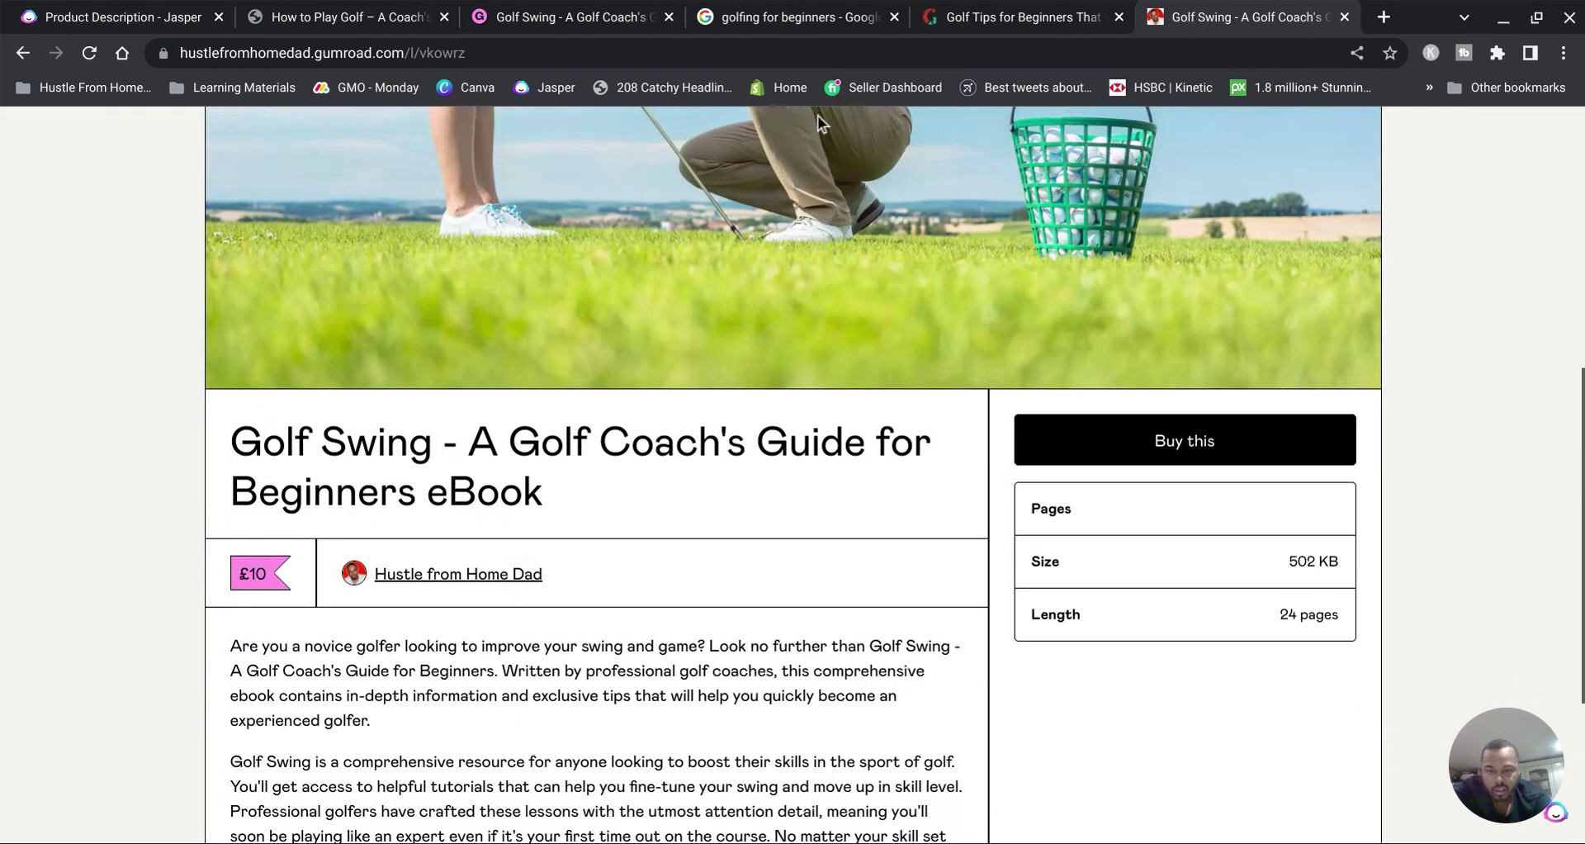
scroll(818, 115, up, 3)
scroll(818, 115, down, 6)
scroll(817, 116, down, 3)
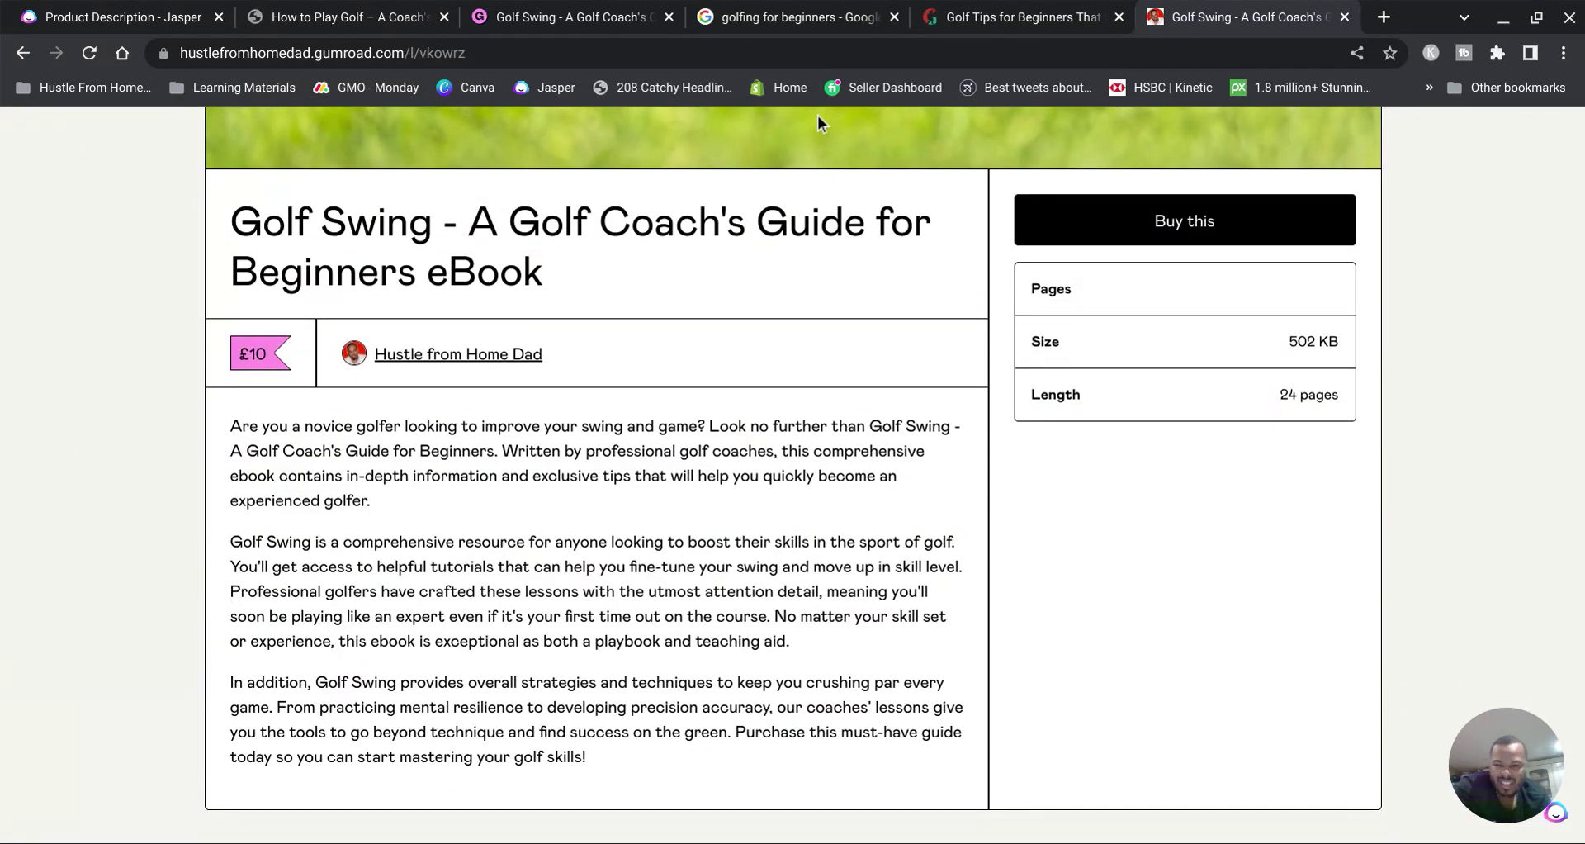